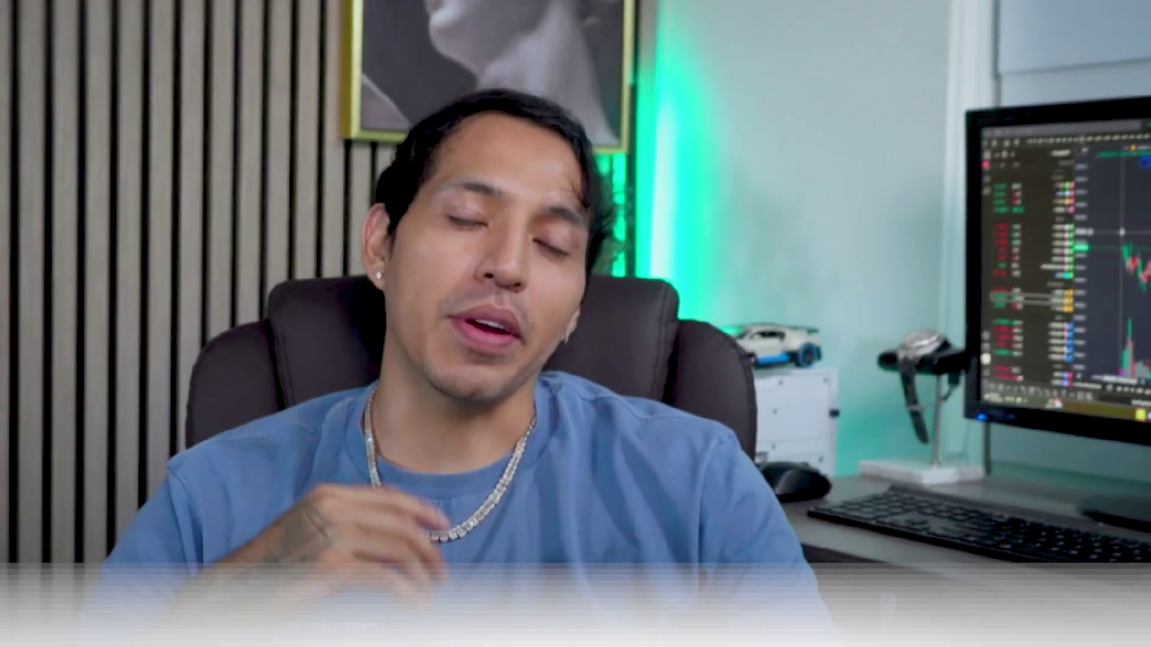
# Browse the home page's market summary and the top navigation menus
pyautogui.click(474, 243)
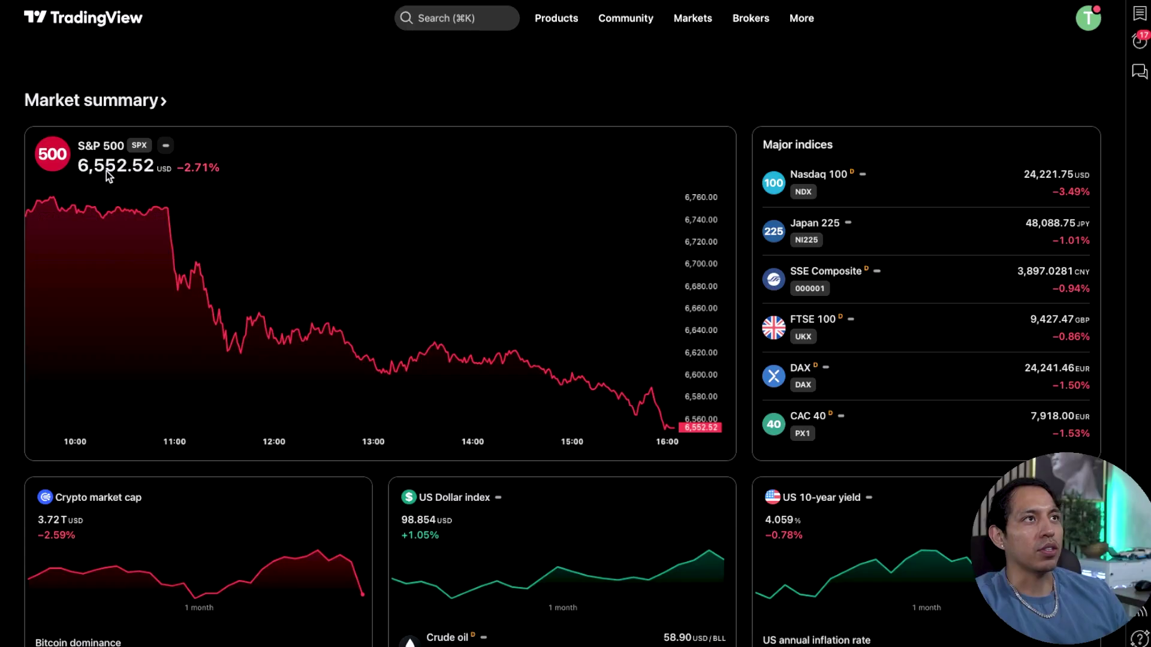
pyautogui.scroll(-1, 177, 176)
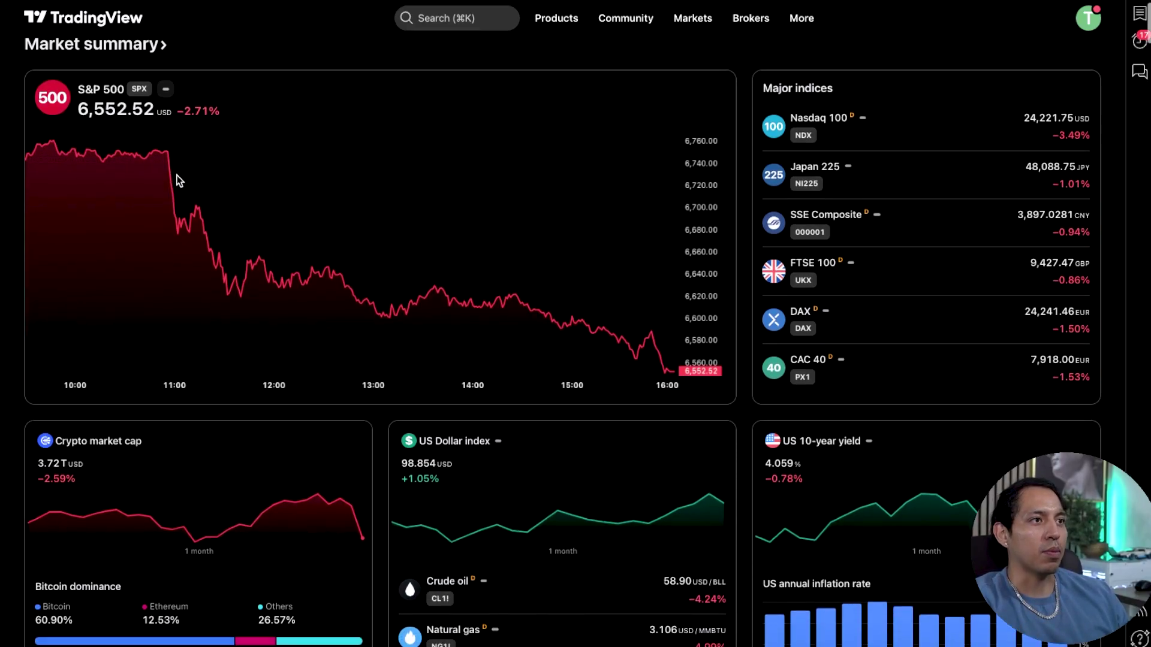
pyautogui.scroll(-12, 234, 187)
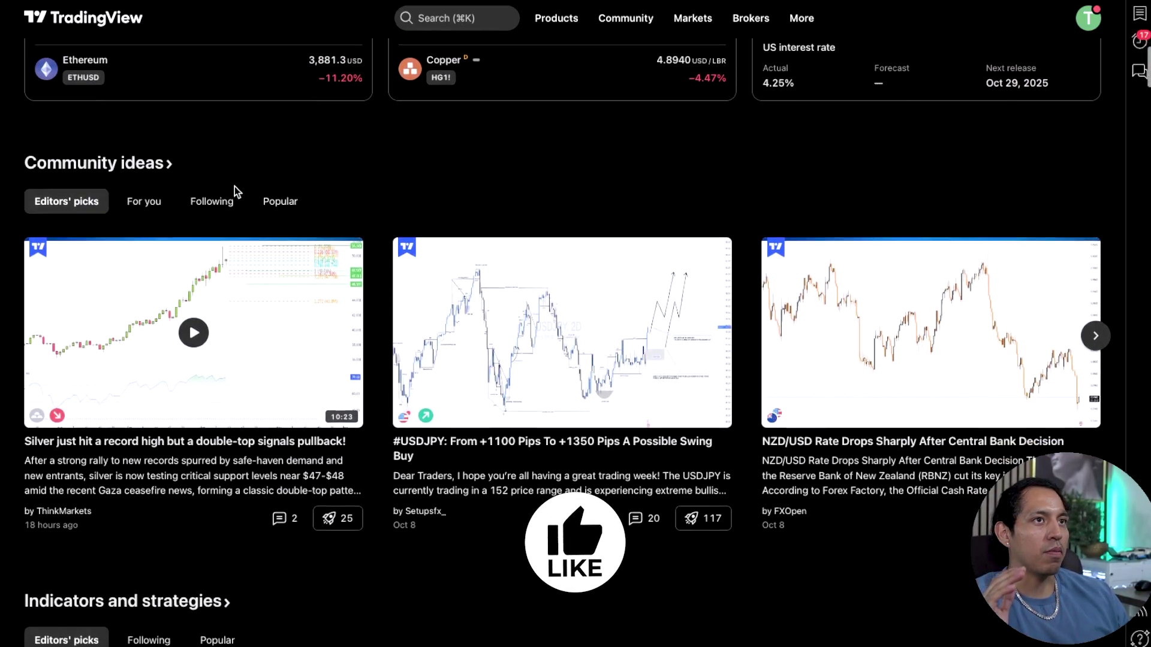
pyautogui.scroll(-8, 235, 185)
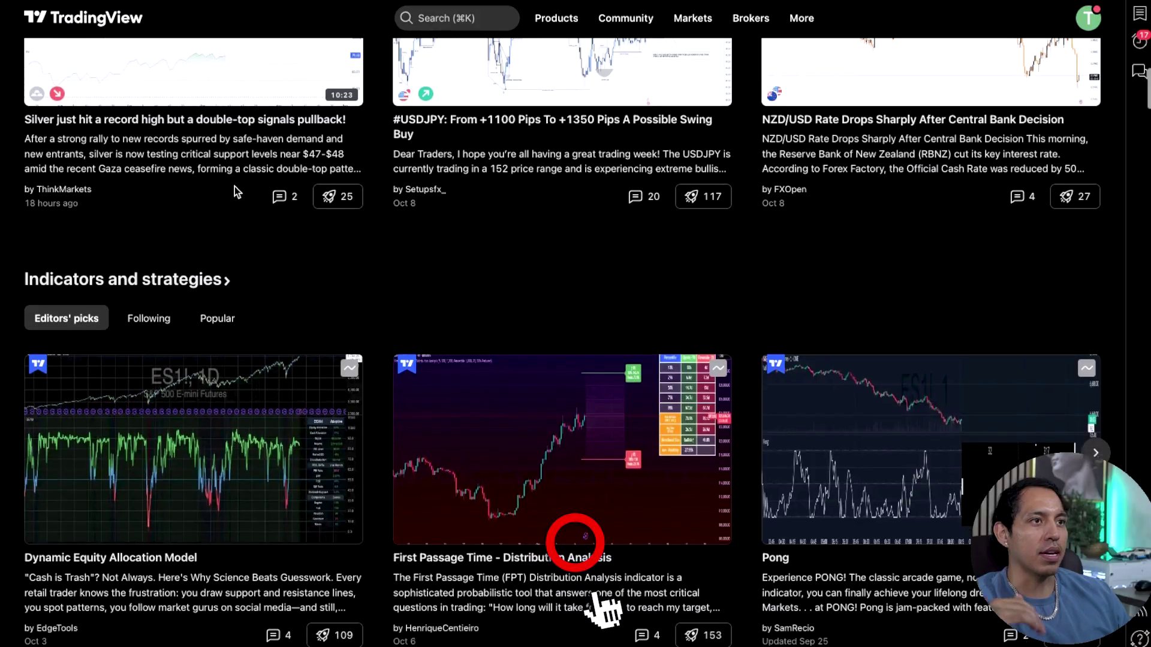
pyautogui.scroll(-5, 235, 185)
pyautogui.scroll(20, 239, 182)
pyautogui.scroll(-1, 239, 182)
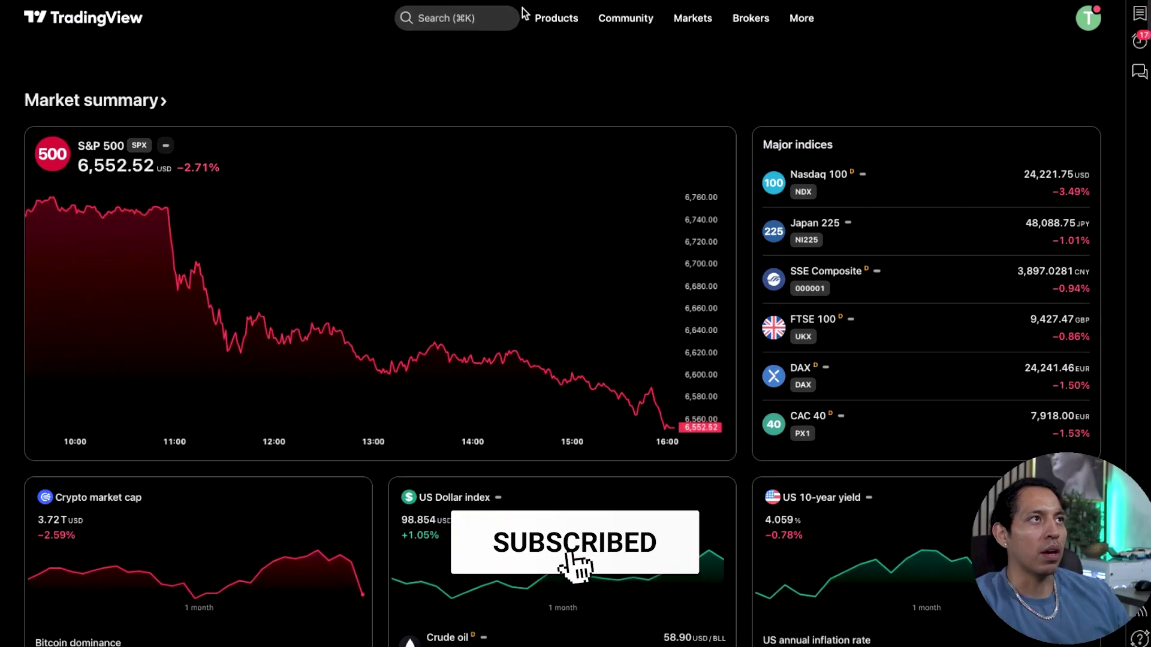
pyautogui.moveTo(563, 29)
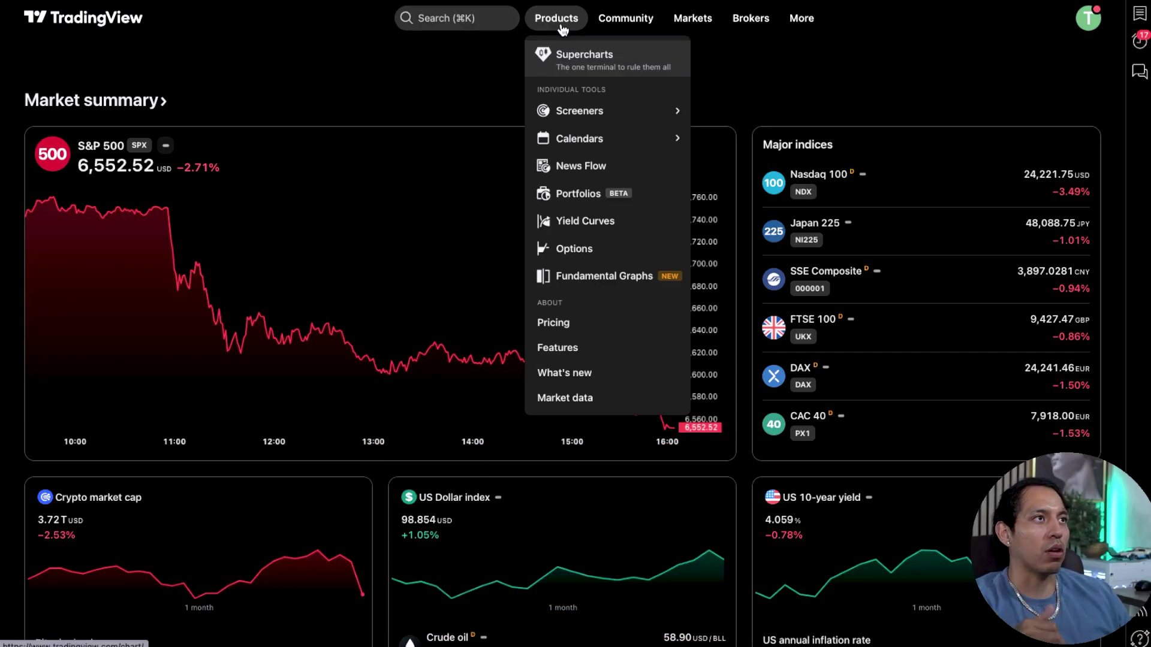
pyautogui.moveTo(593, 117)
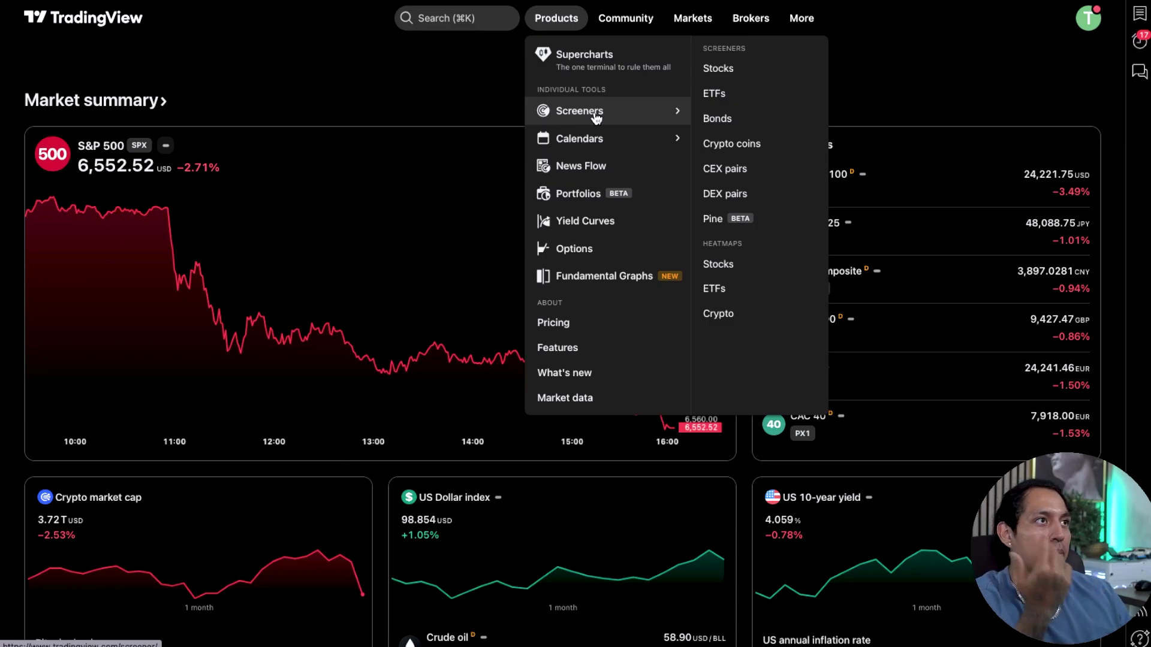
pyautogui.moveTo(596, 139)
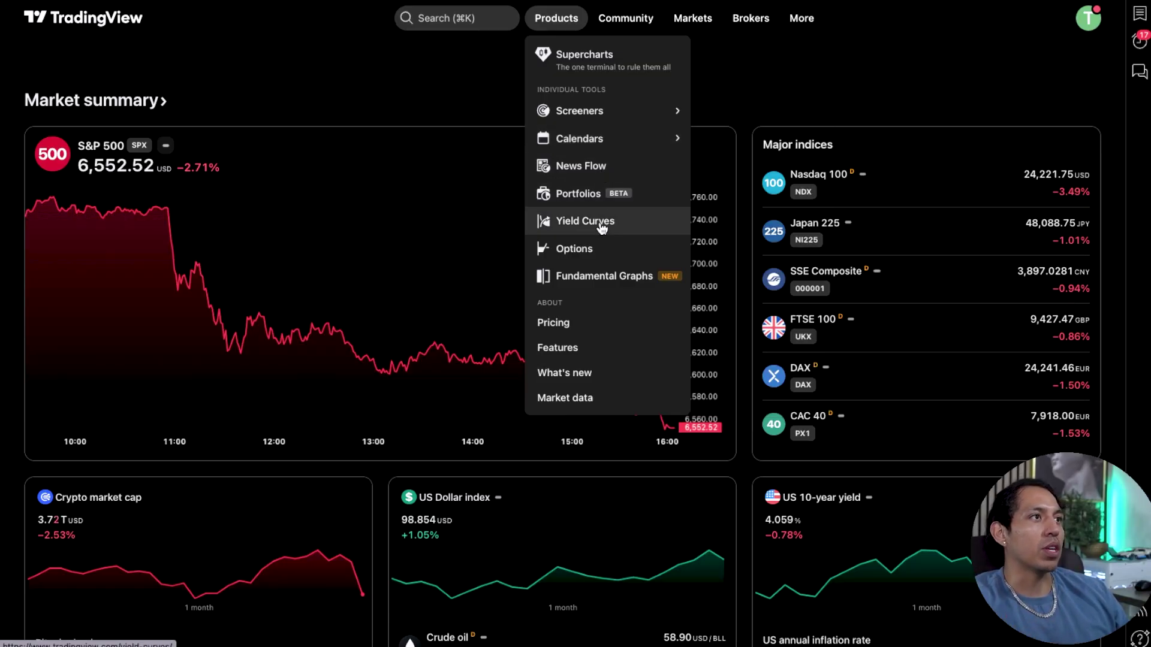
pyautogui.moveTo(627, 28)
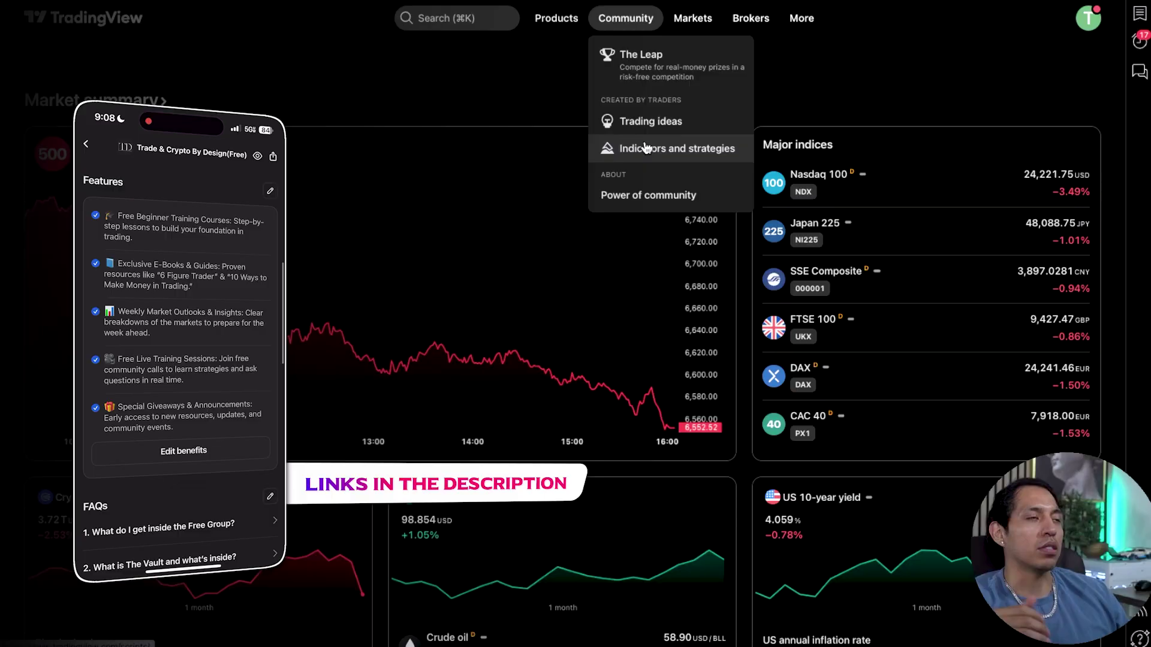
pyautogui.moveTo(684, 22)
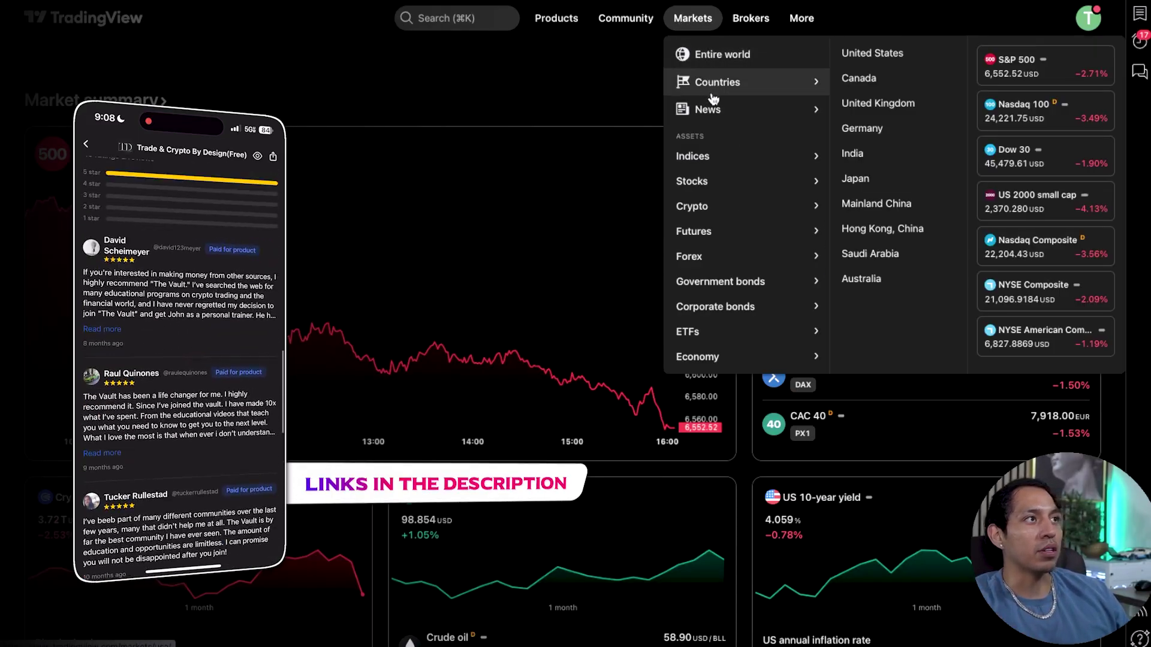
pyautogui.moveTo(713, 111)
pyautogui.moveTo(740, 169)
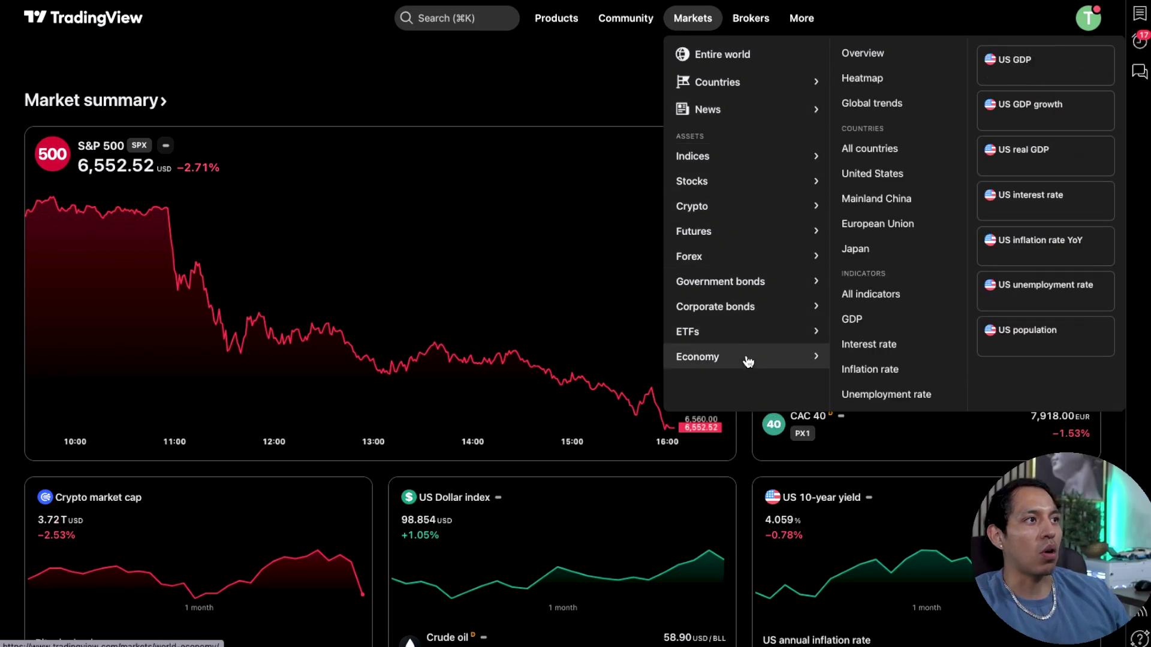
pyautogui.moveTo(749, 27)
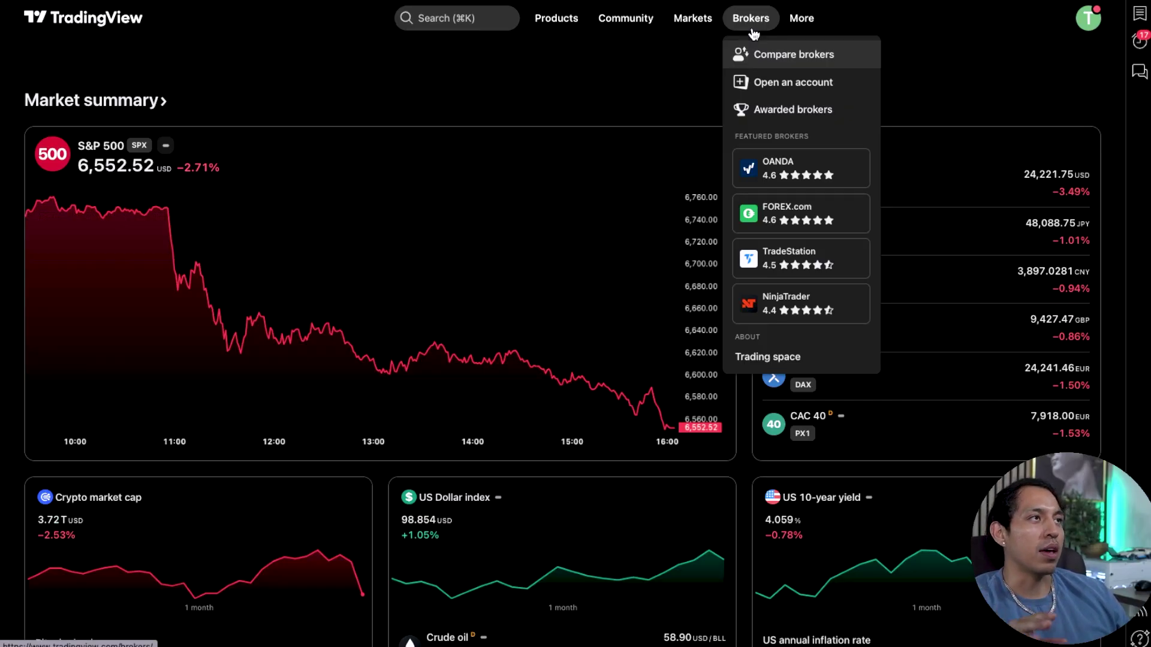
pyautogui.moveTo(798, 29)
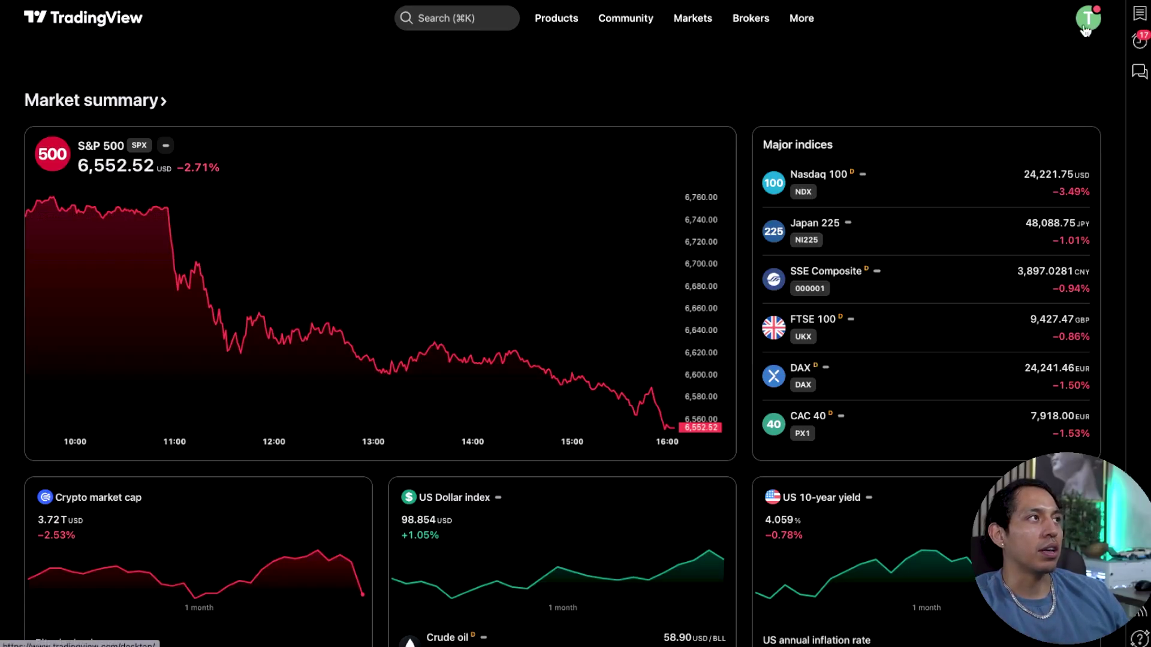
# Open and close the Alerts panel, then the Chat panel
pyautogui.click(1139, 40)
pyautogui.click(1139, 41)
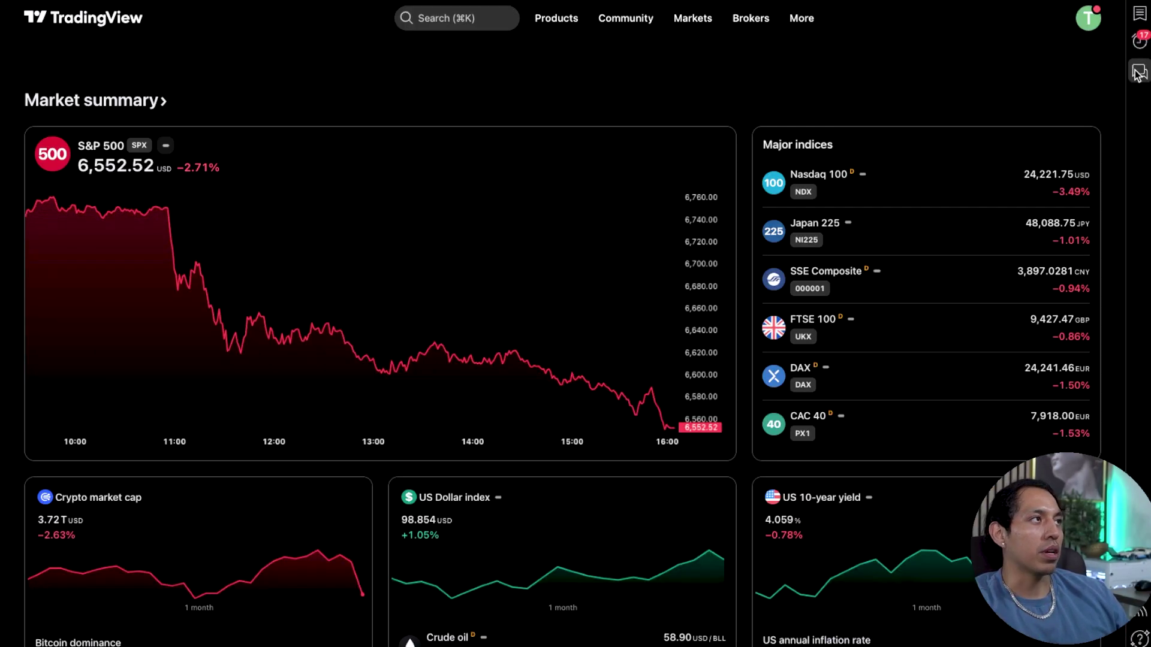
pyautogui.click(1137, 72)
pyautogui.click(1137, 72)
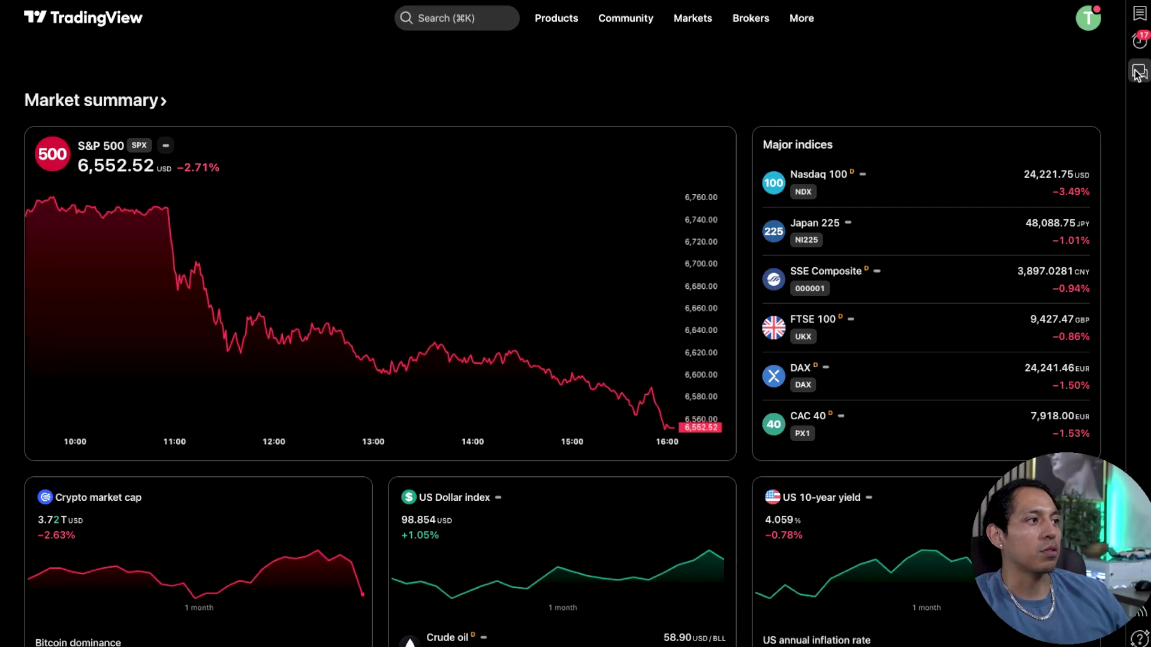
# Open and close the week's economic calendar, then bring up the Products menu
pyautogui.scroll(-2, 575, 323)
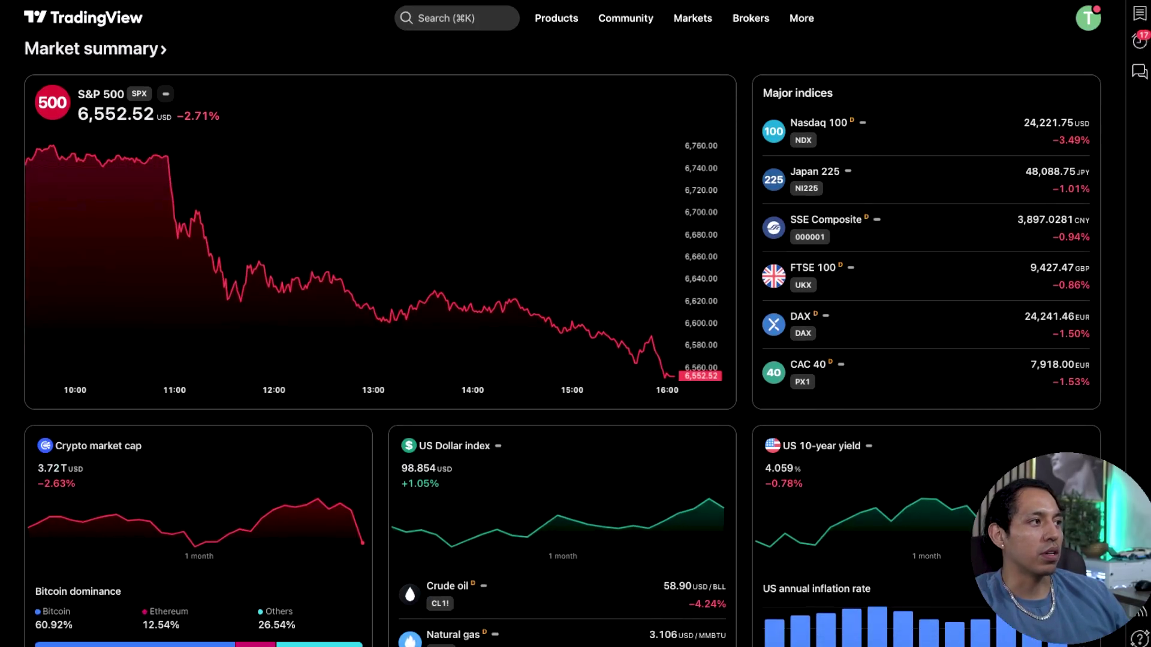
pyautogui.click(1138, 15)
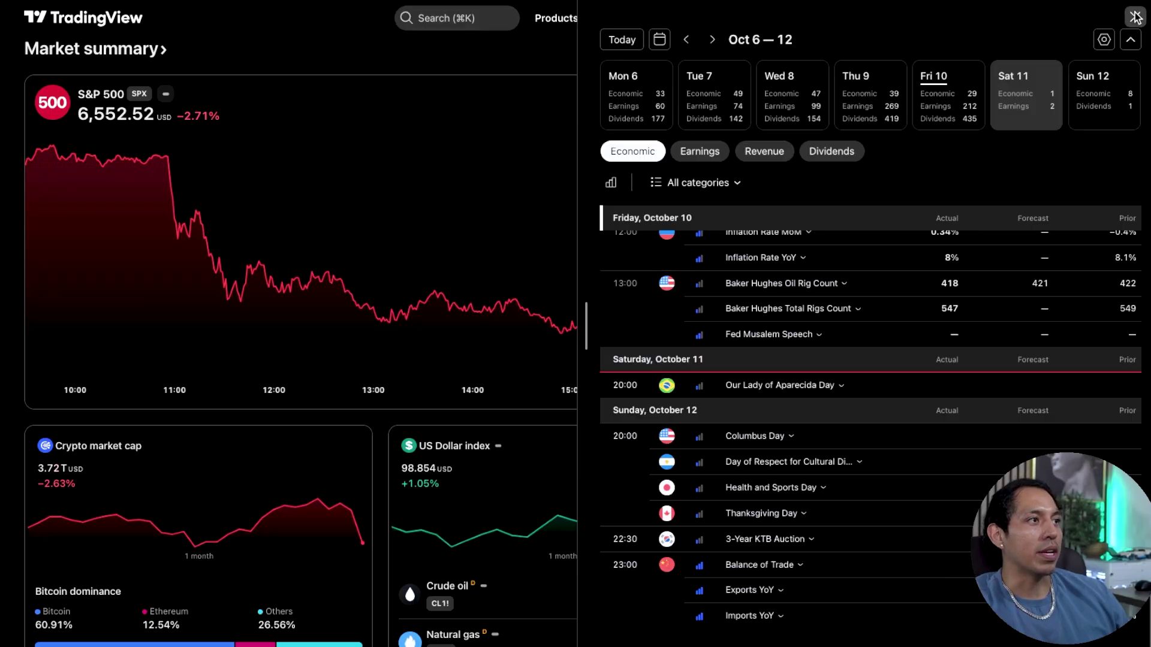
pyautogui.click(1136, 16)
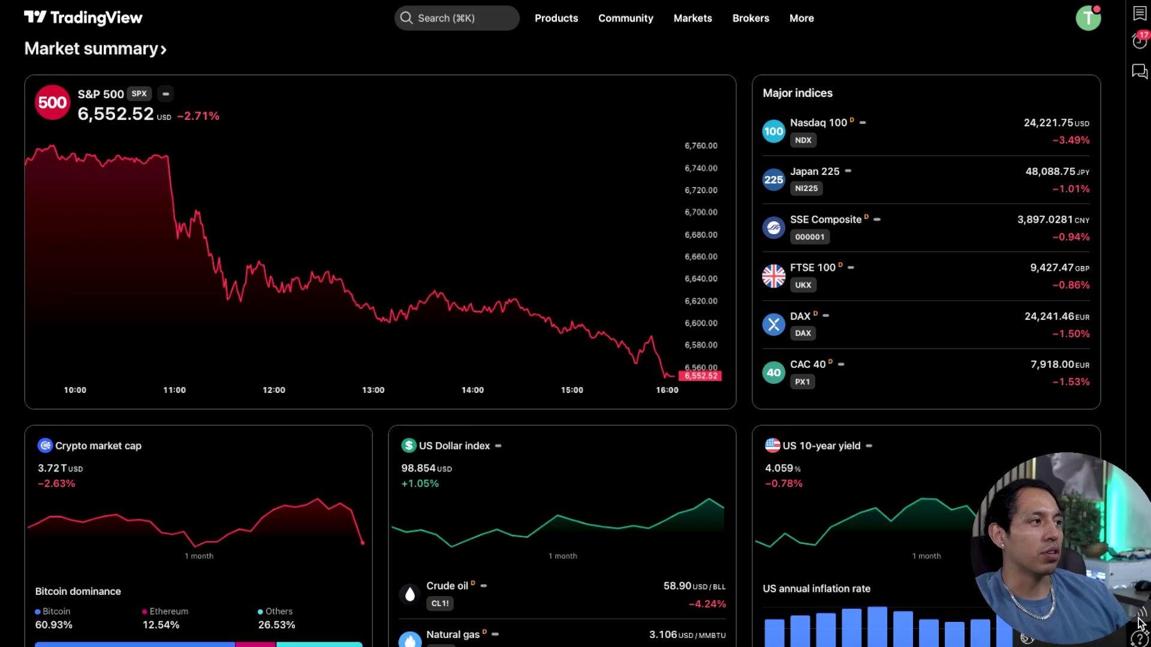
pyautogui.moveTo(559, 25)
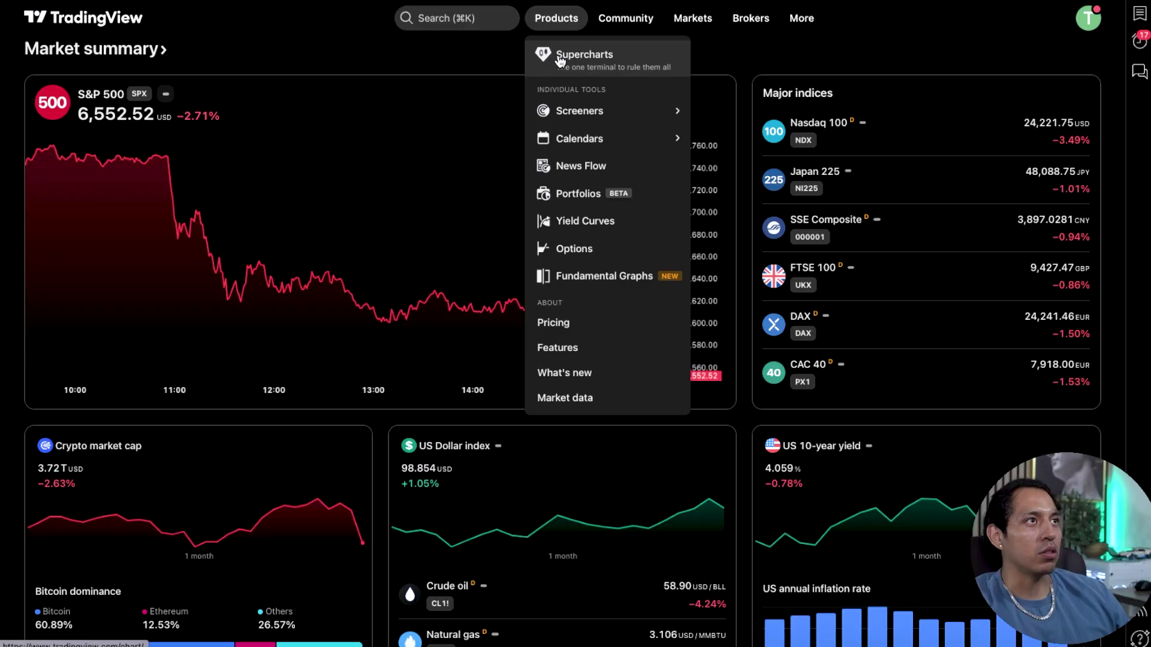
# Open Supercharts and pan the Bitcoin daily chart back to December–May
pyautogui.click(559, 58)
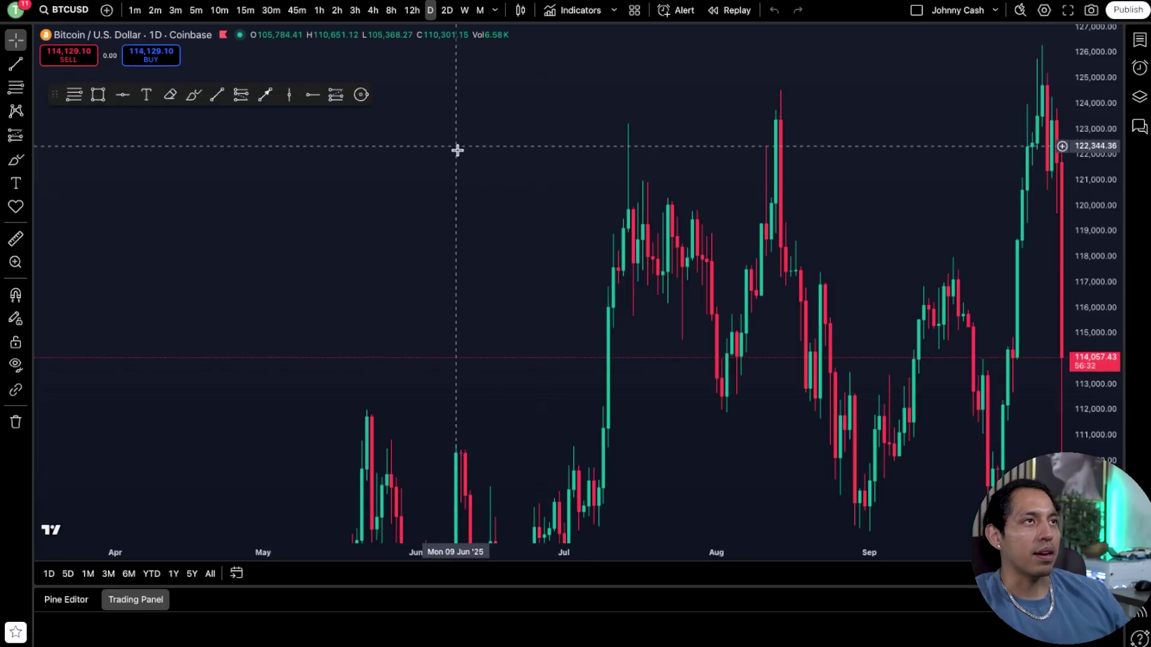
pyautogui.moveTo(601, 198); pyautogui.dragTo(981, 326)
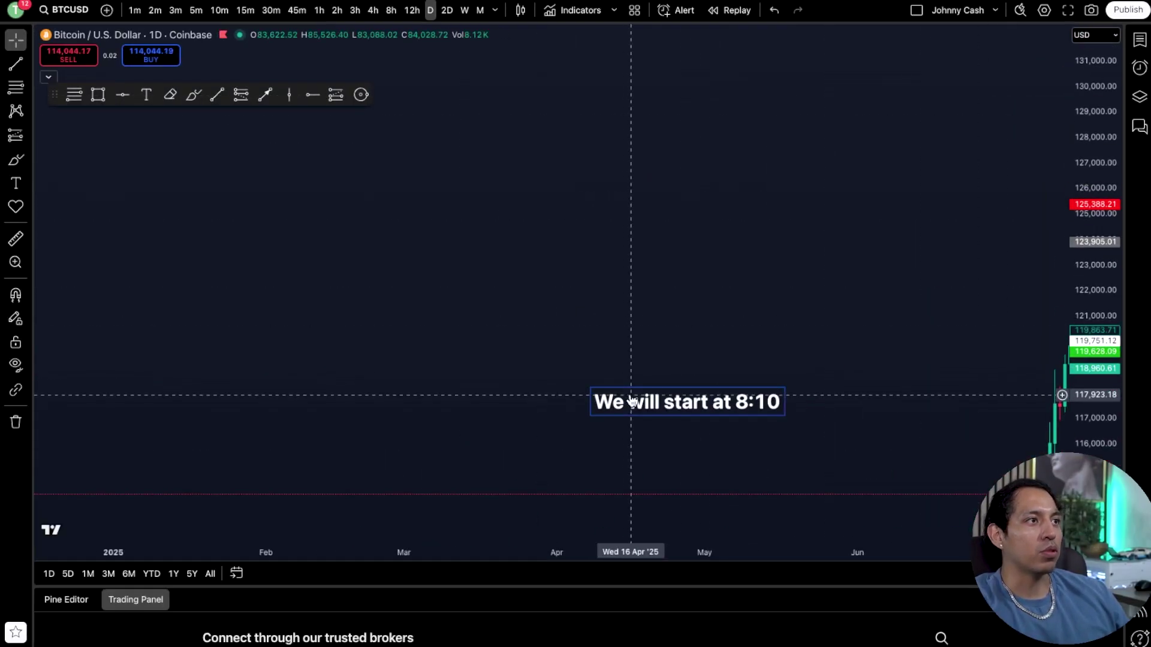
pyautogui.moveTo(455, 262); pyautogui.dragTo(585, 354)
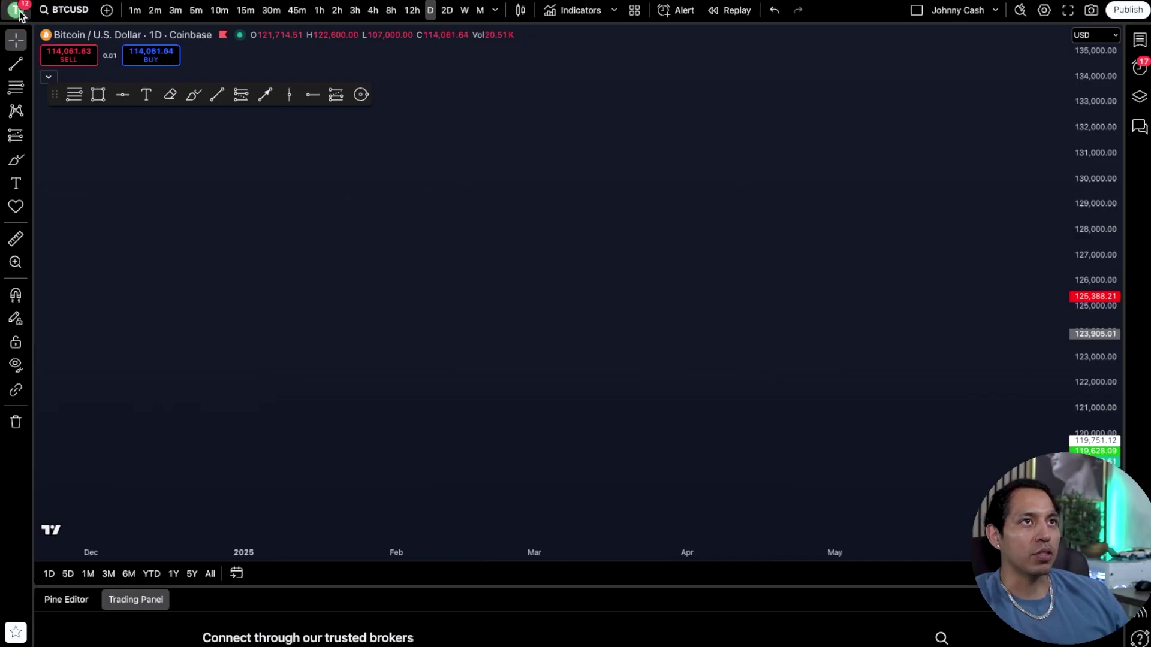
# Try the light theme from the account menu but keep the dark theme
pyautogui.click(18, 11)
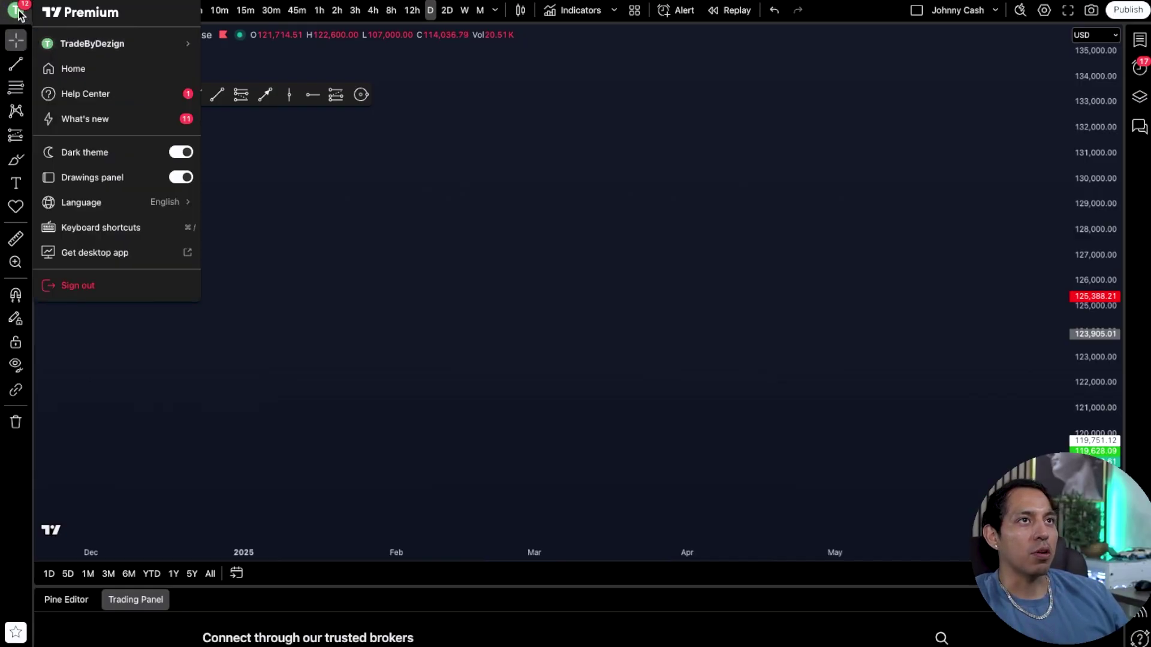
pyautogui.click(17, 11)
pyautogui.click(18, 11)
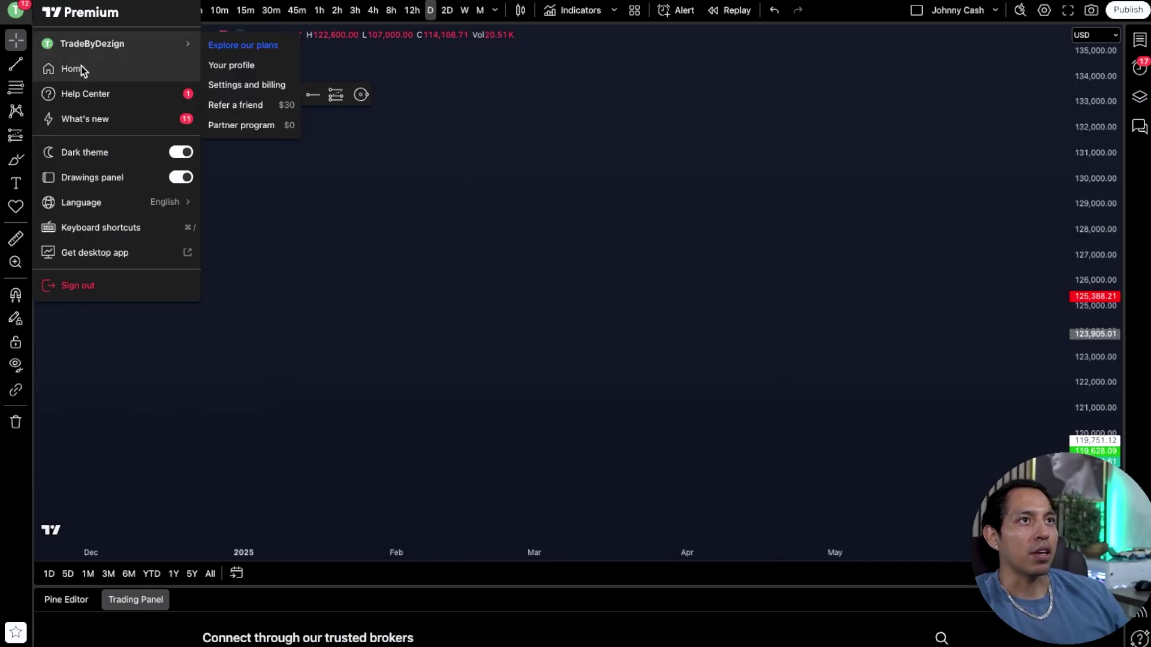
pyautogui.click(183, 154)
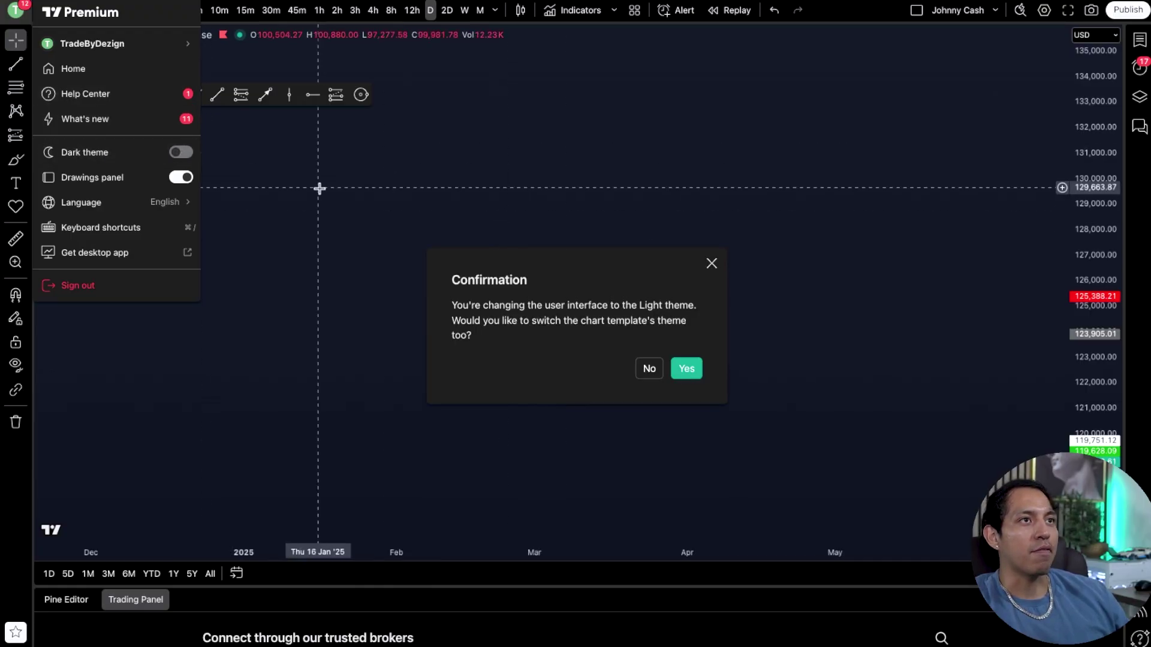
pyautogui.click(736, 284)
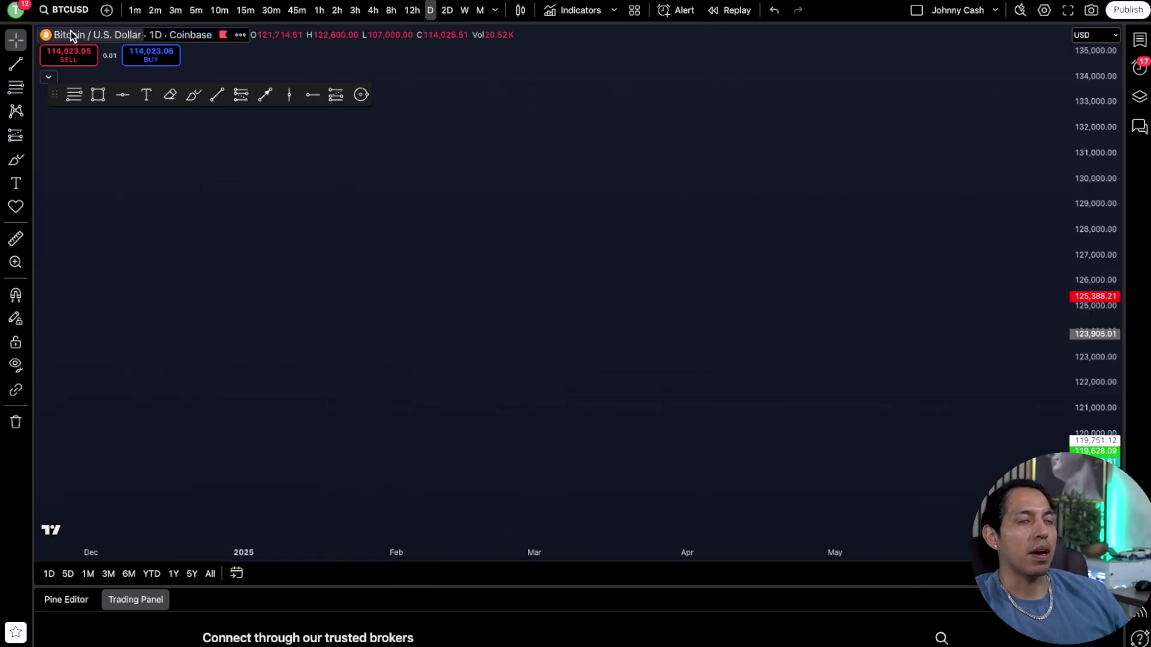
pyautogui.click(23, 13)
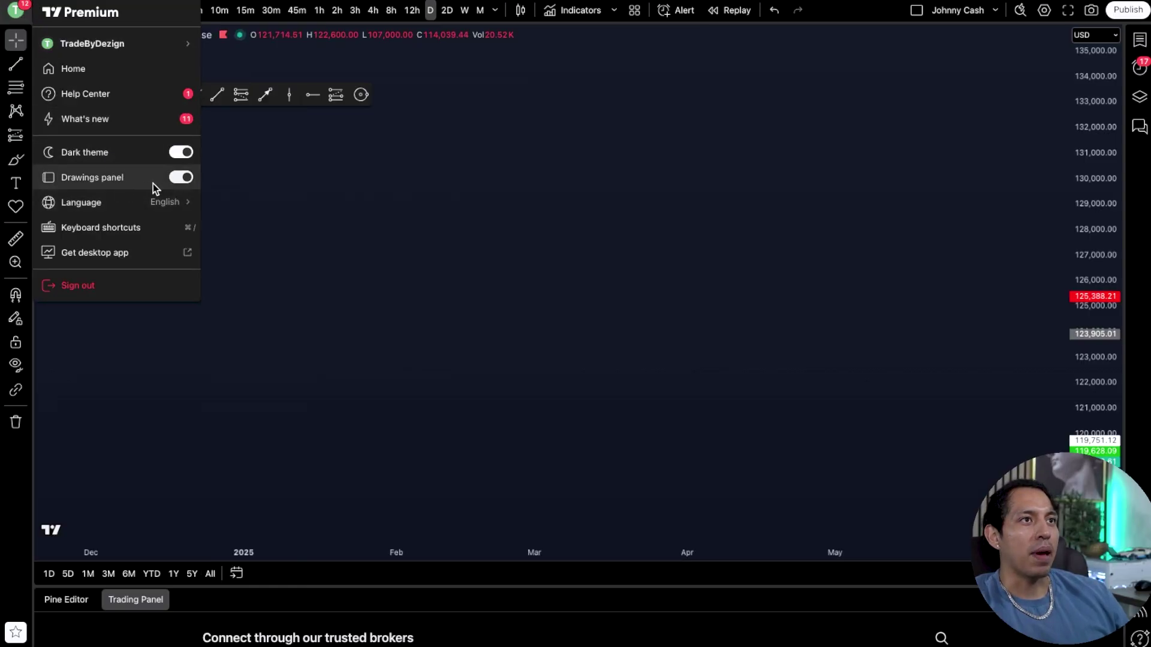
pyautogui.click(418, 183)
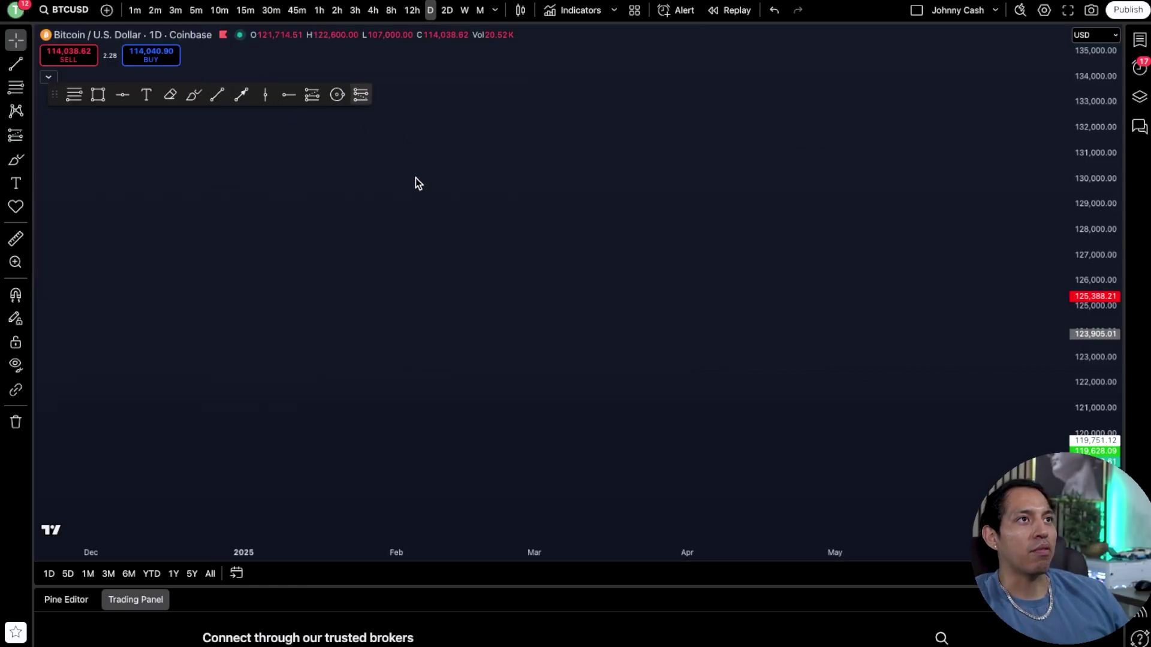
pyautogui.click(21, 13)
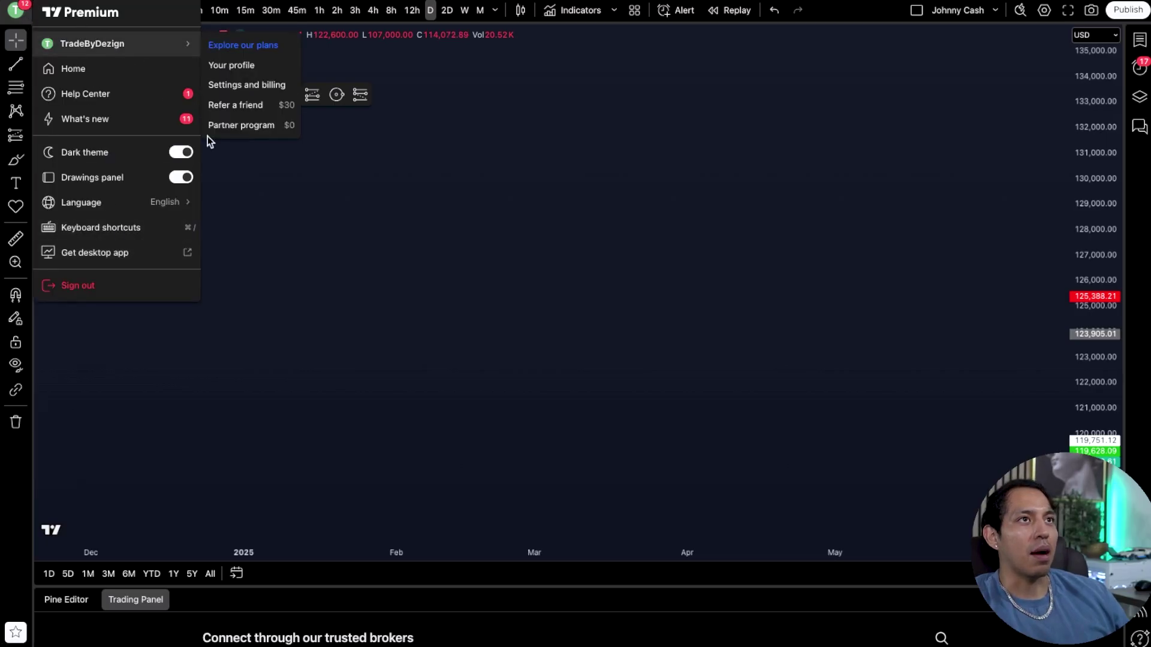
pyautogui.click(208, 187)
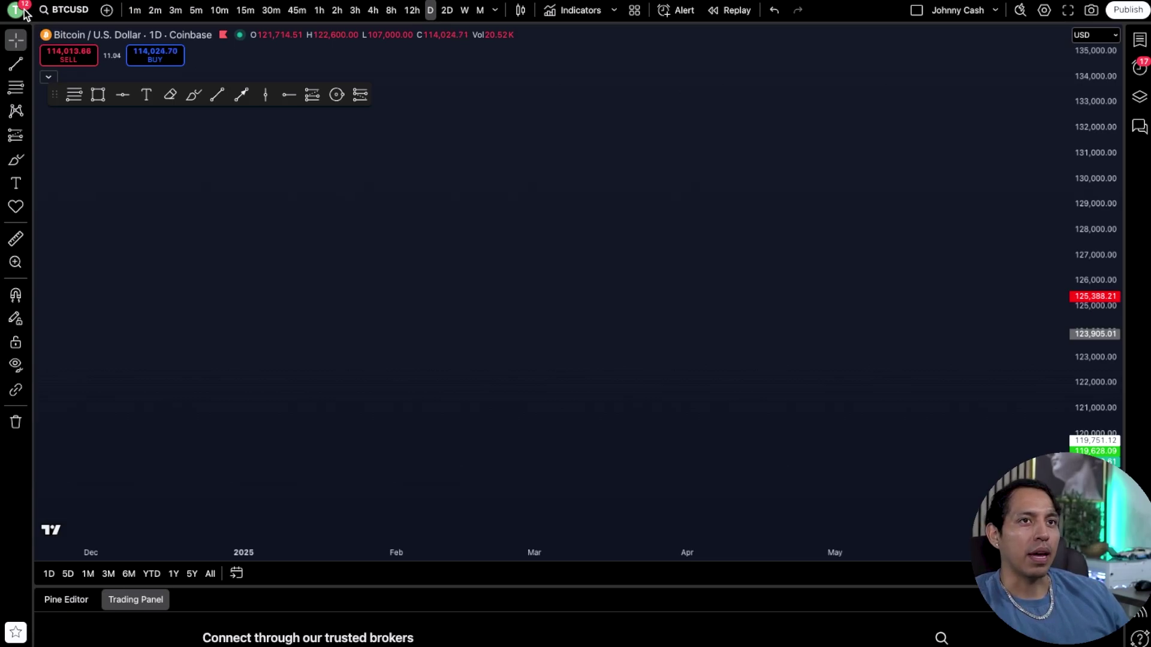
# Clear BTCUSD from the symbol search field
pyautogui.click(68, 12)
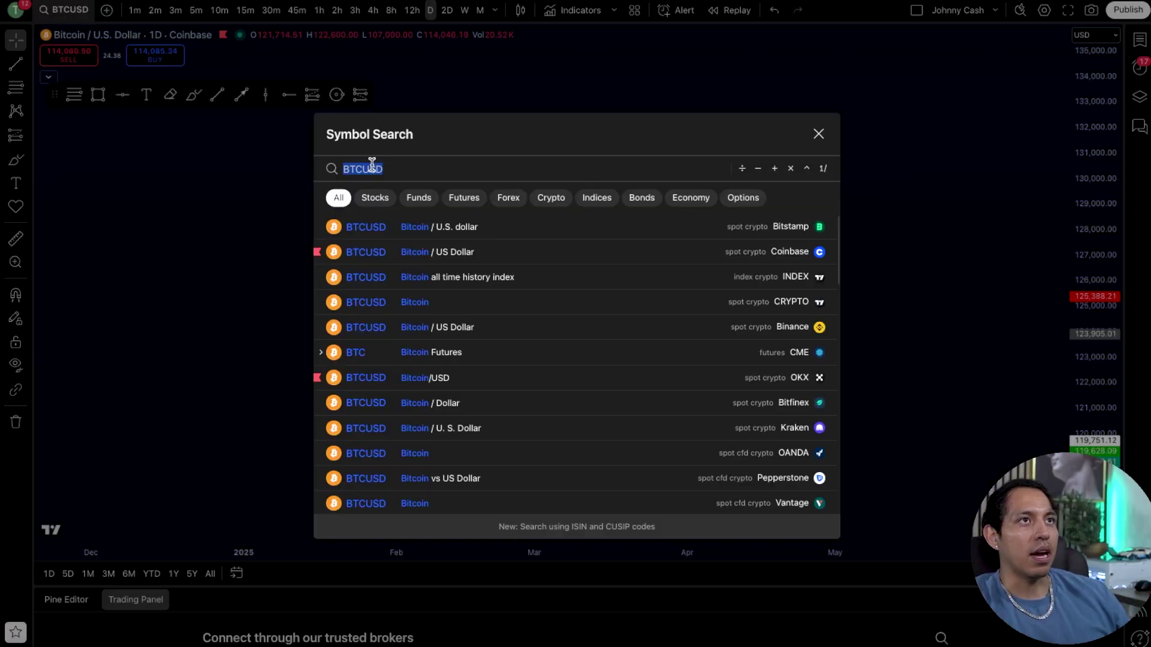
pyautogui.press('BackSpace')
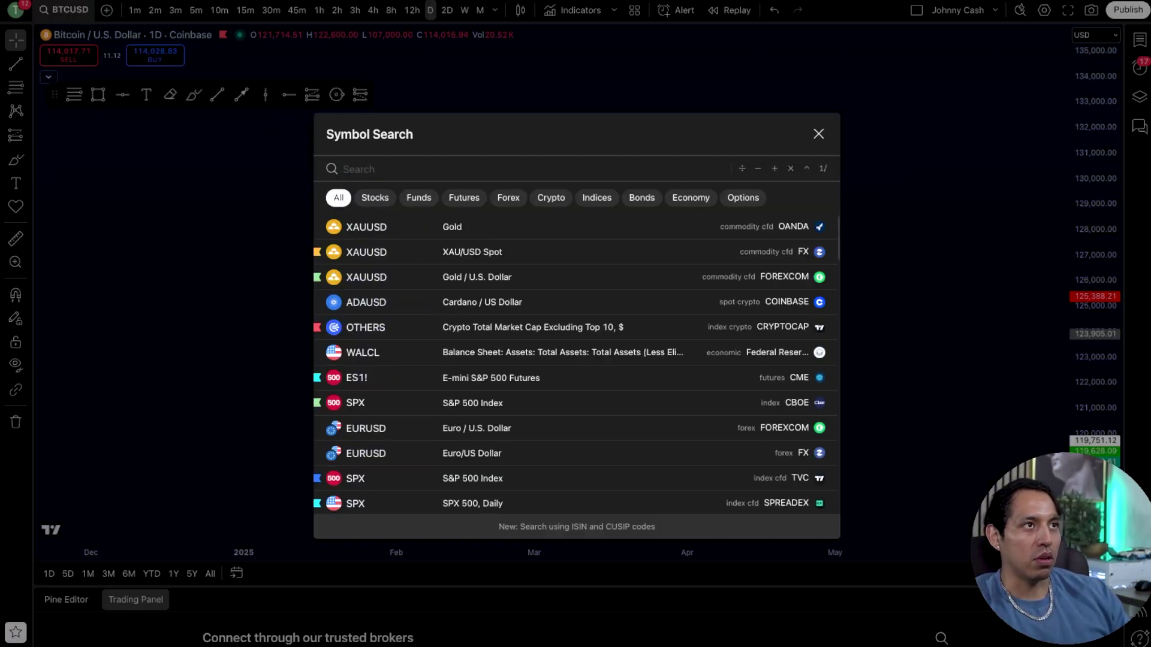
pyautogui.write('x')
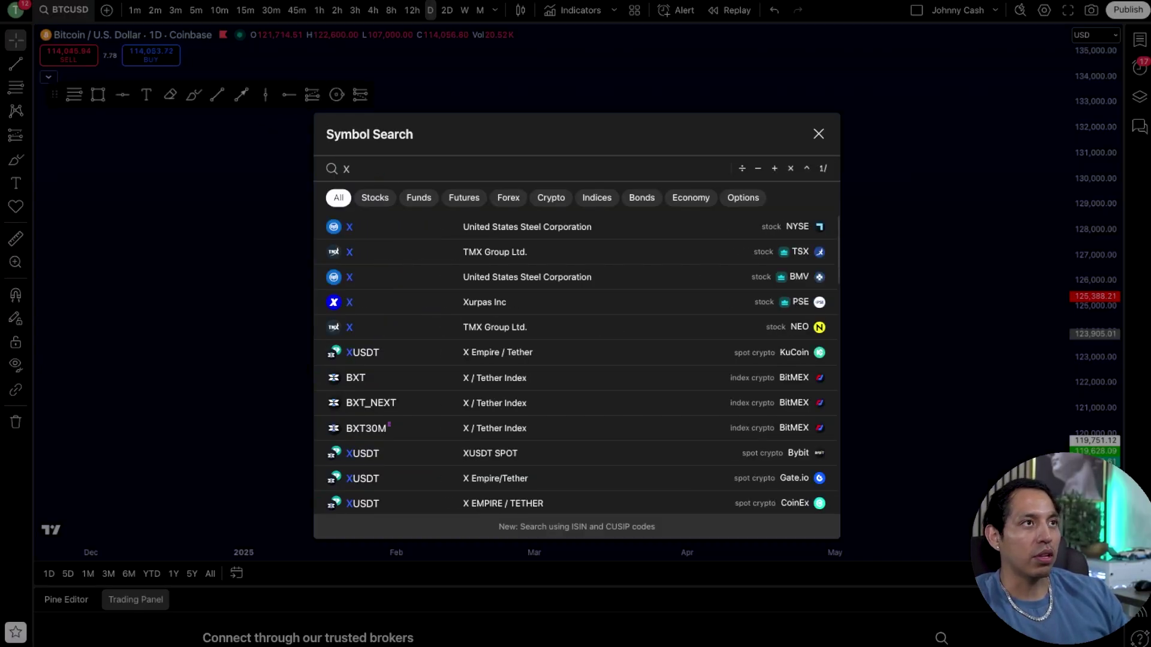
pyautogui.press('BackSpace')
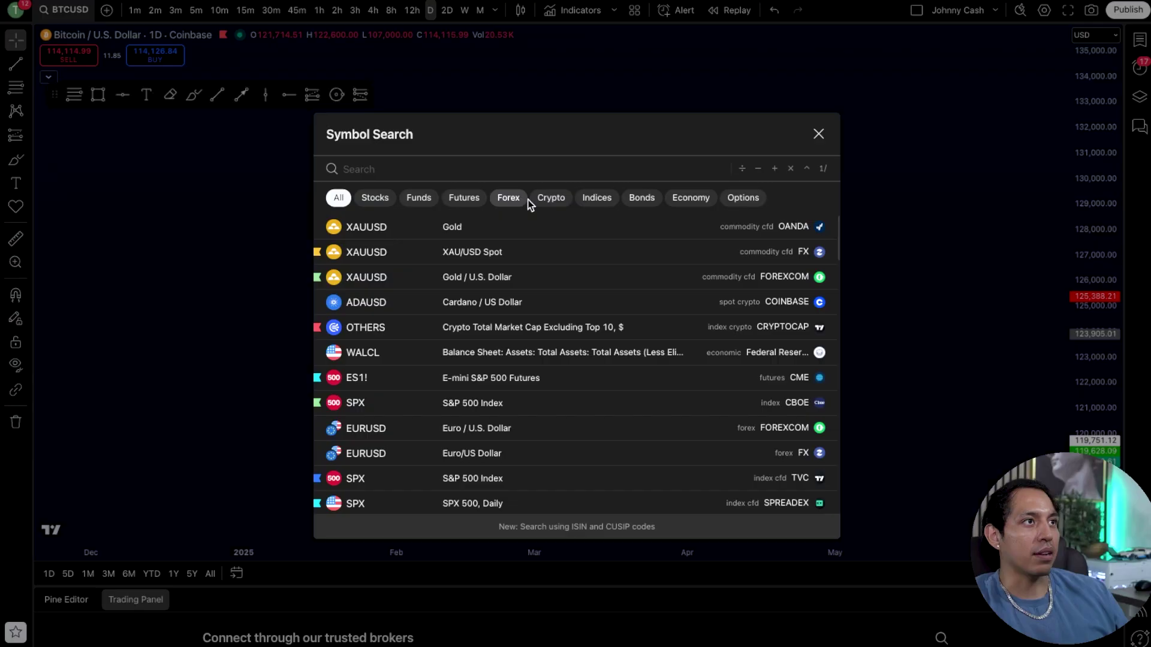
# Browse the Crypto, Indices, Bonds, Economy and Stocks categories, then return to All
pyautogui.click(544, 196)
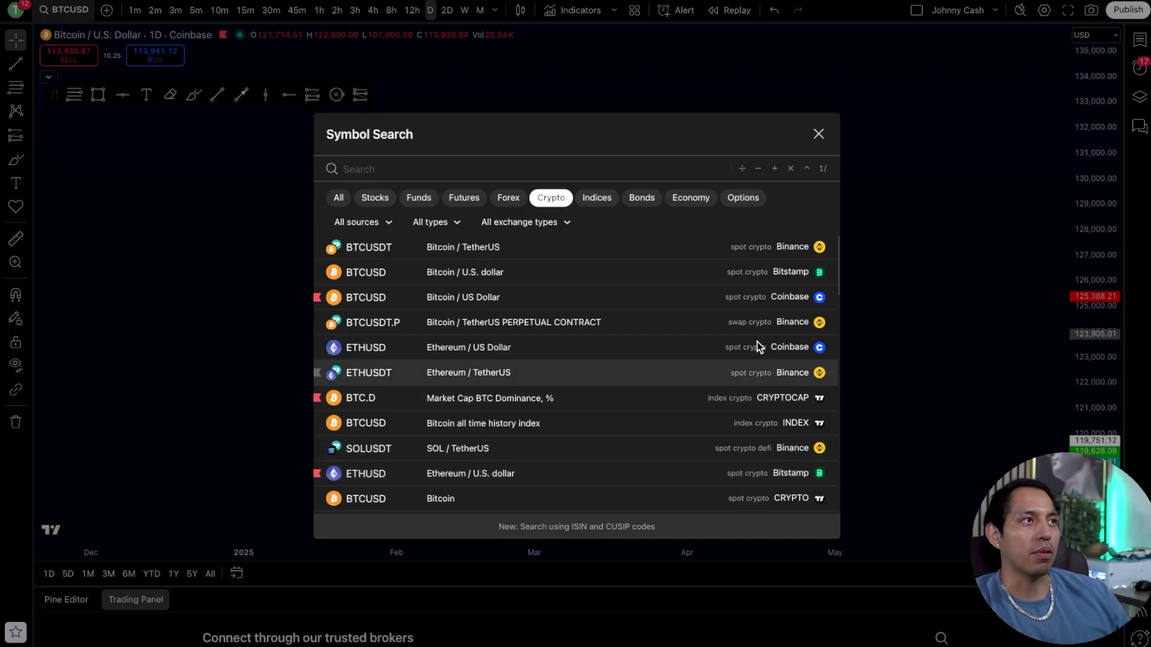
pyautogui.click(610, 200)
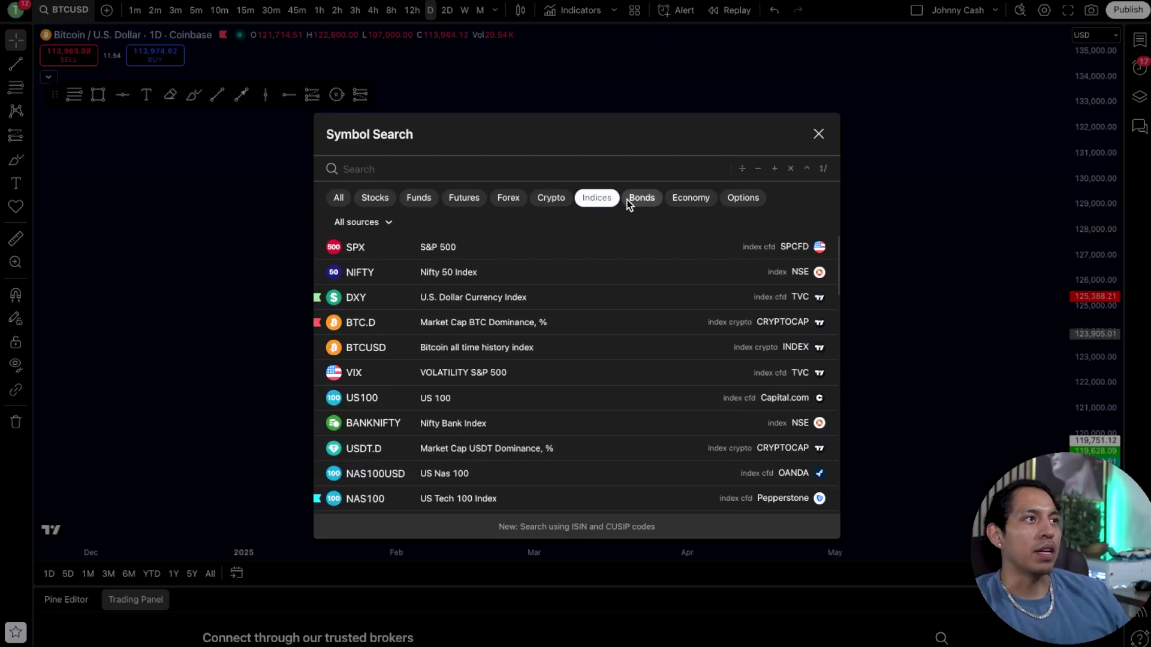
pyautogui.click(644, 199)
pyautogui.click(695, 200)
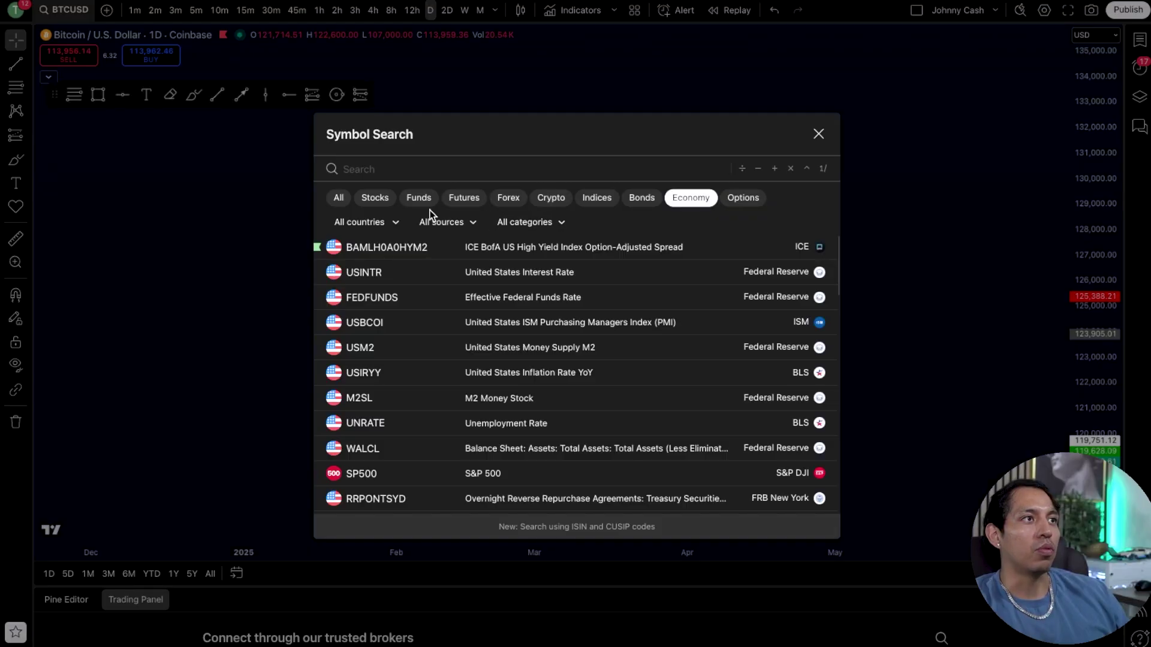
pyautogui.click(391, 200)
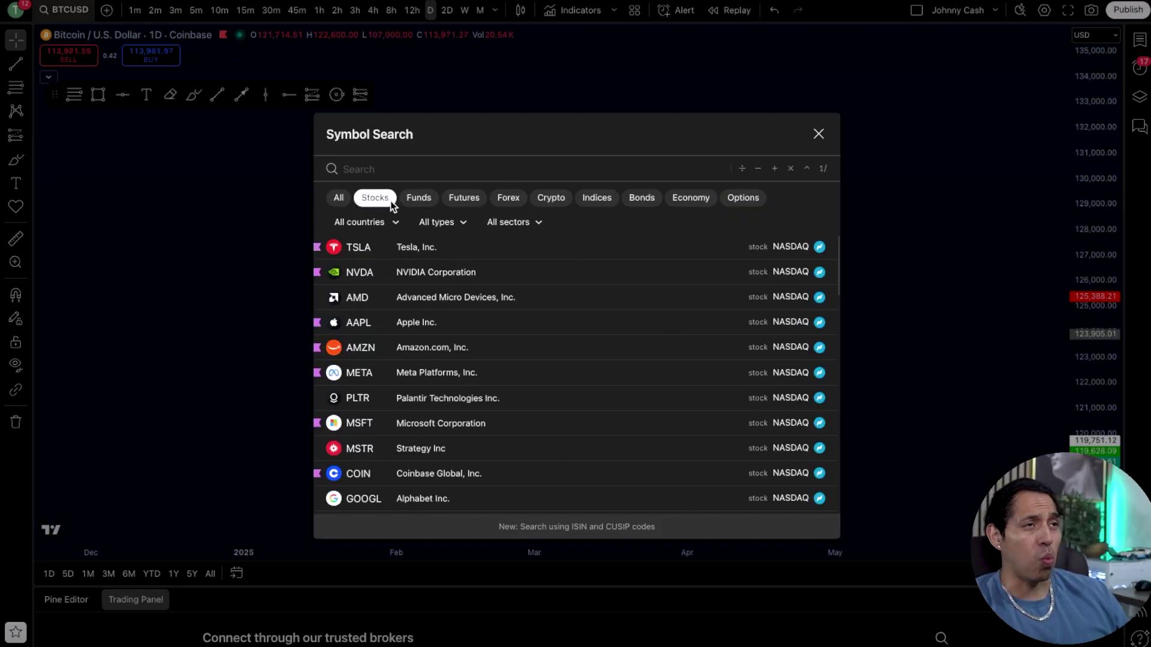
pyautogui.click(338, 197)
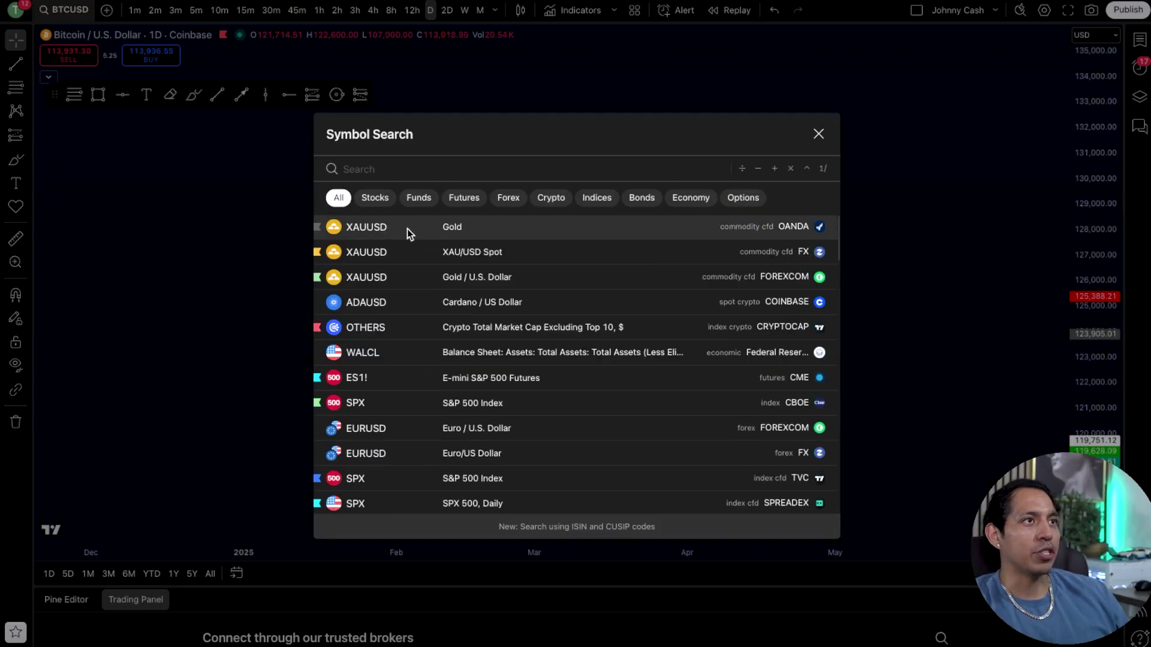
# Load the XAUUSD Gold chart from OANDA and reset it to the latest bars
pyautogui.click(458, 233)
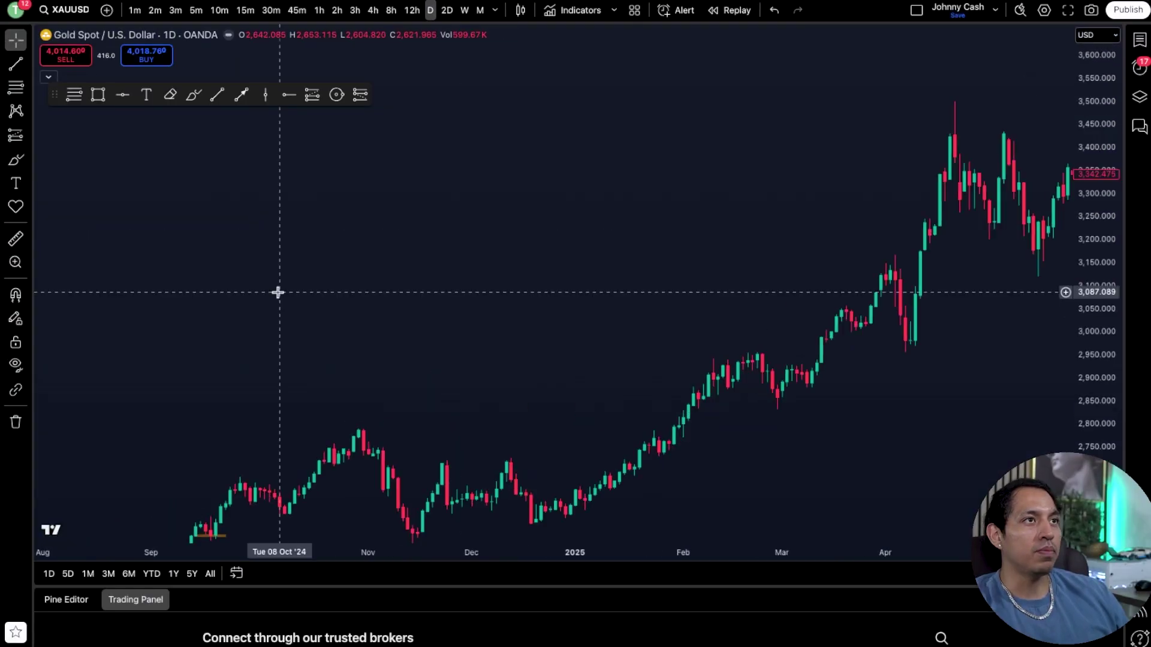
pyautogui.hscroll(5, 144, 300)
pyautogui.hscroll(3, 323, 312)
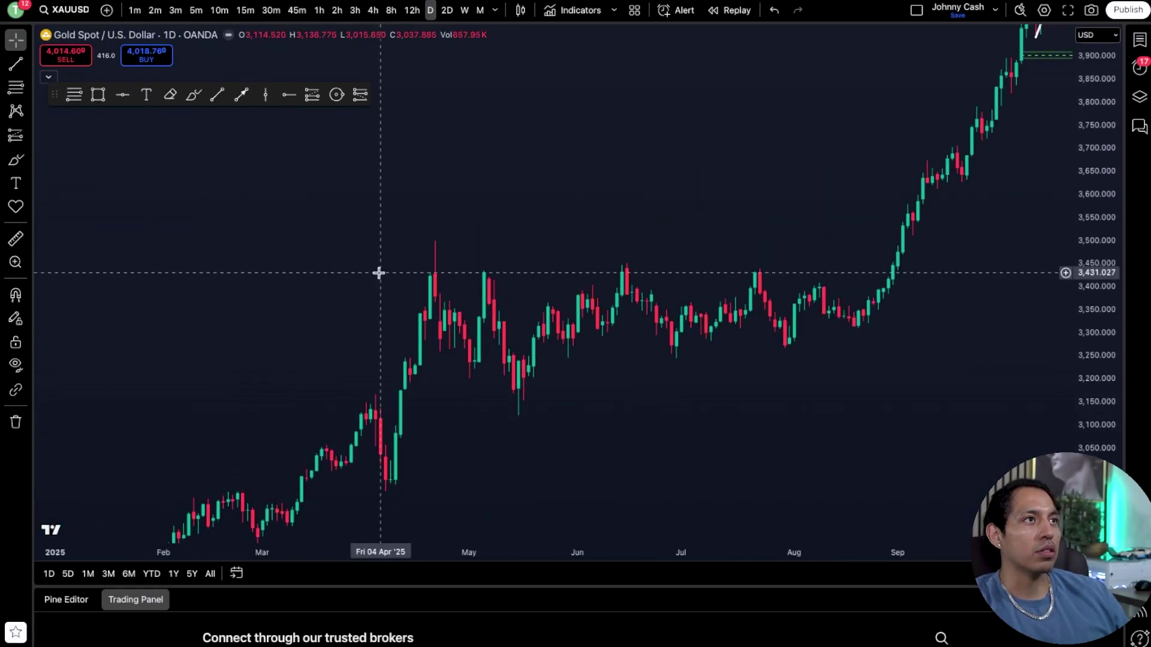
pyautogui.rightClick(347, 259)
pyautogui.click(398, 273)
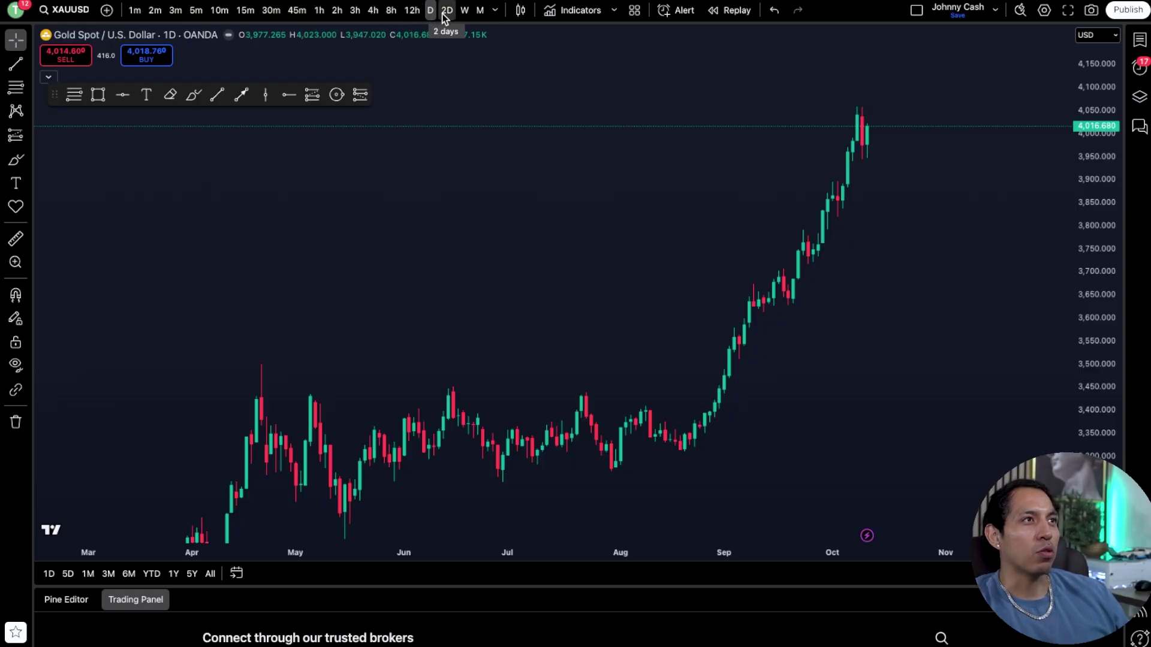
# Try the 12h, 1h and 4h timeframes, then settle on 8-hour candles
pyautogui.click(371, 12)
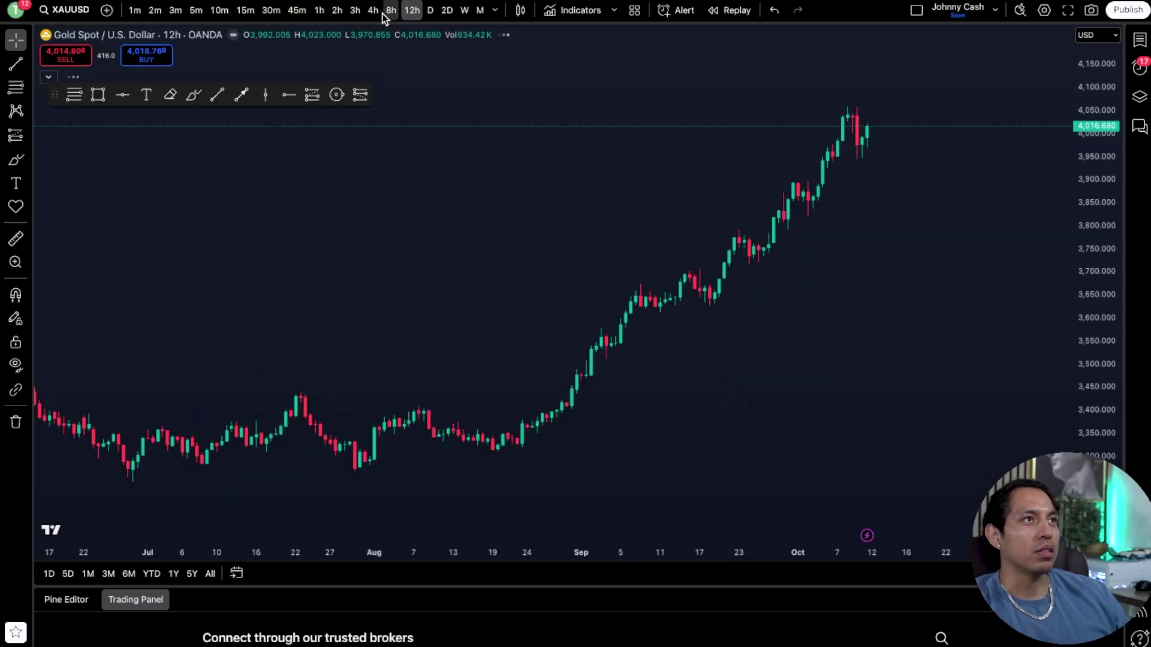
pyautogui.click(319, 10)
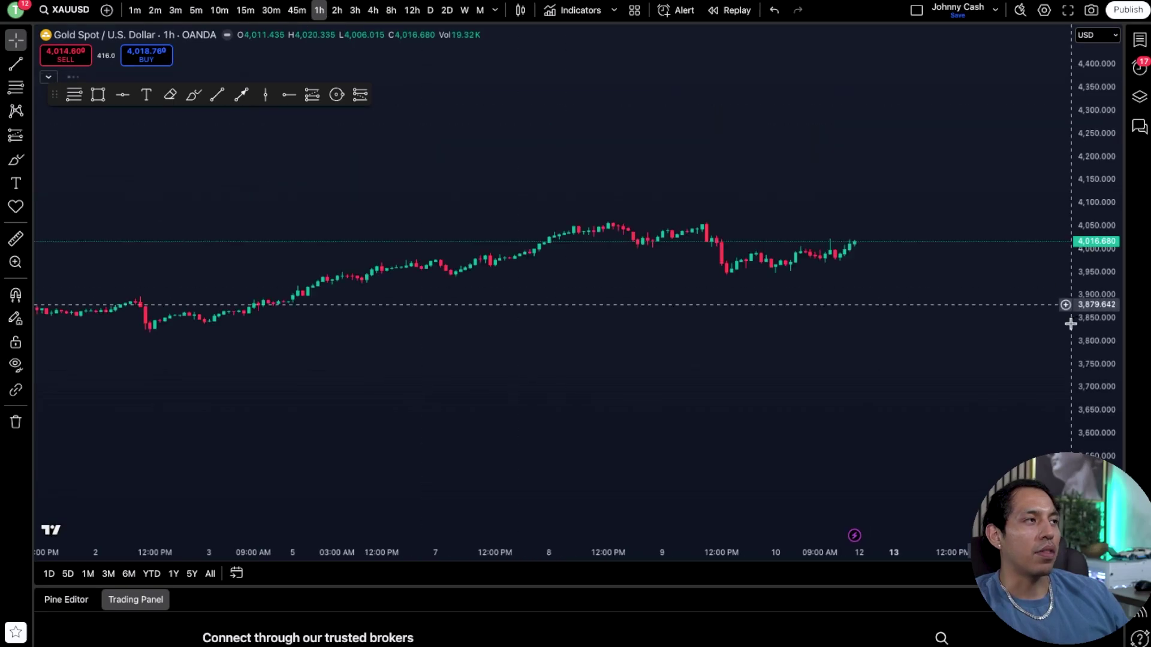
pyautogui.hscroll(2, 763, 331)
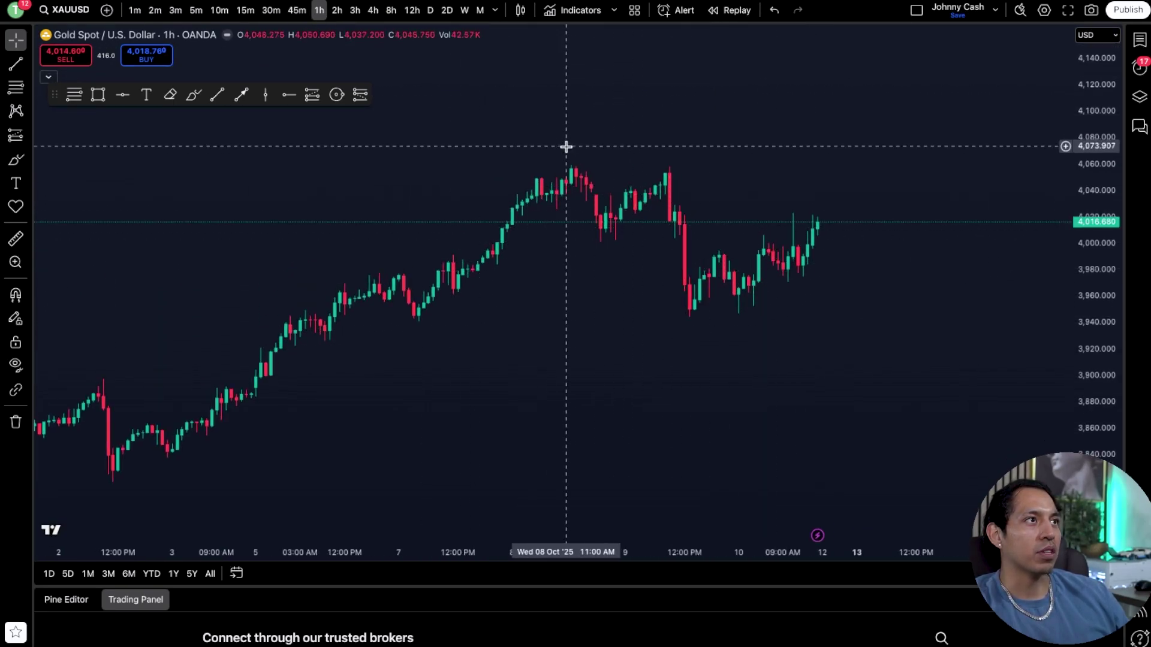
pyautogui.click(372, 10)
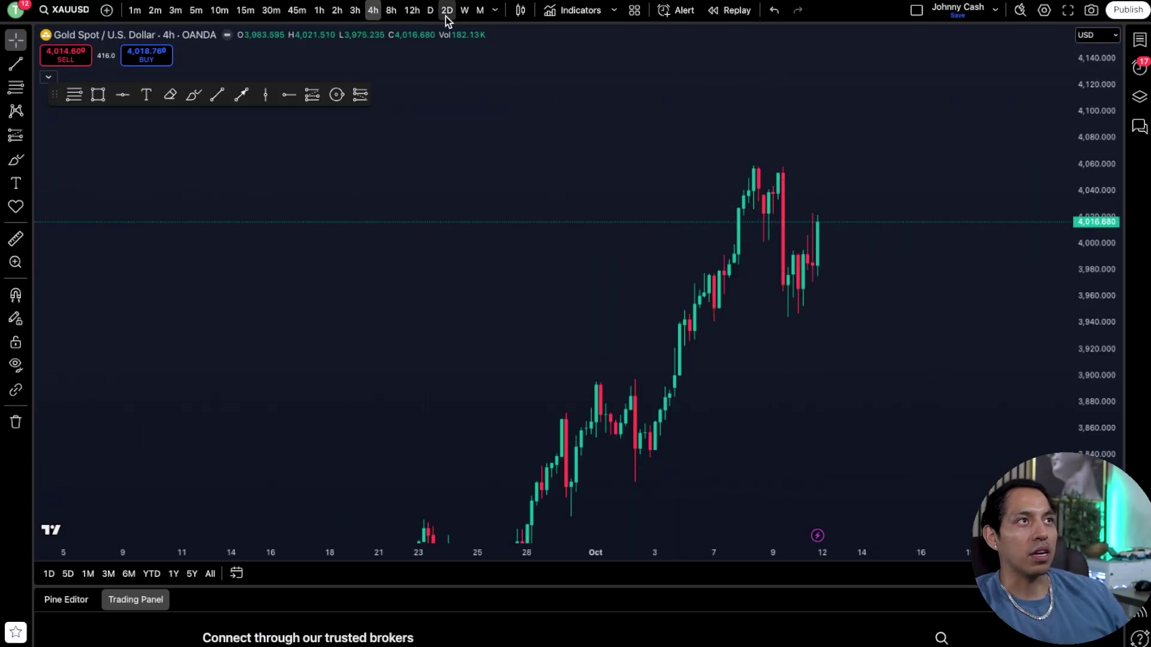
pyautogui.click(496, 14)
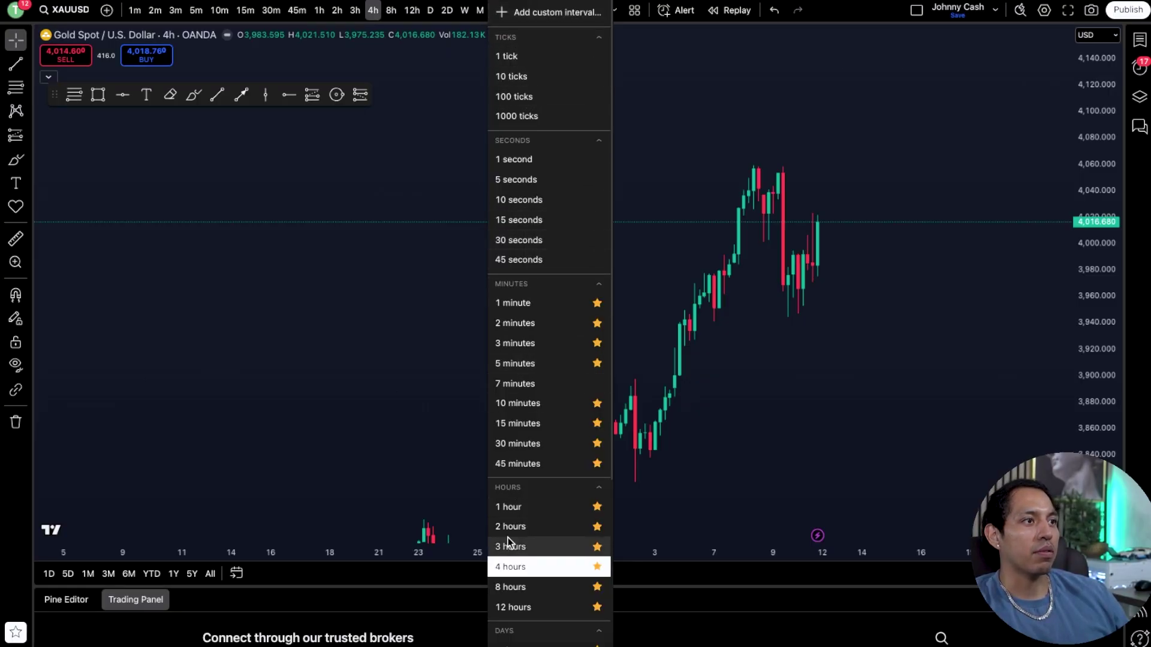
pyautogui.scroll(-3, 530, 454)
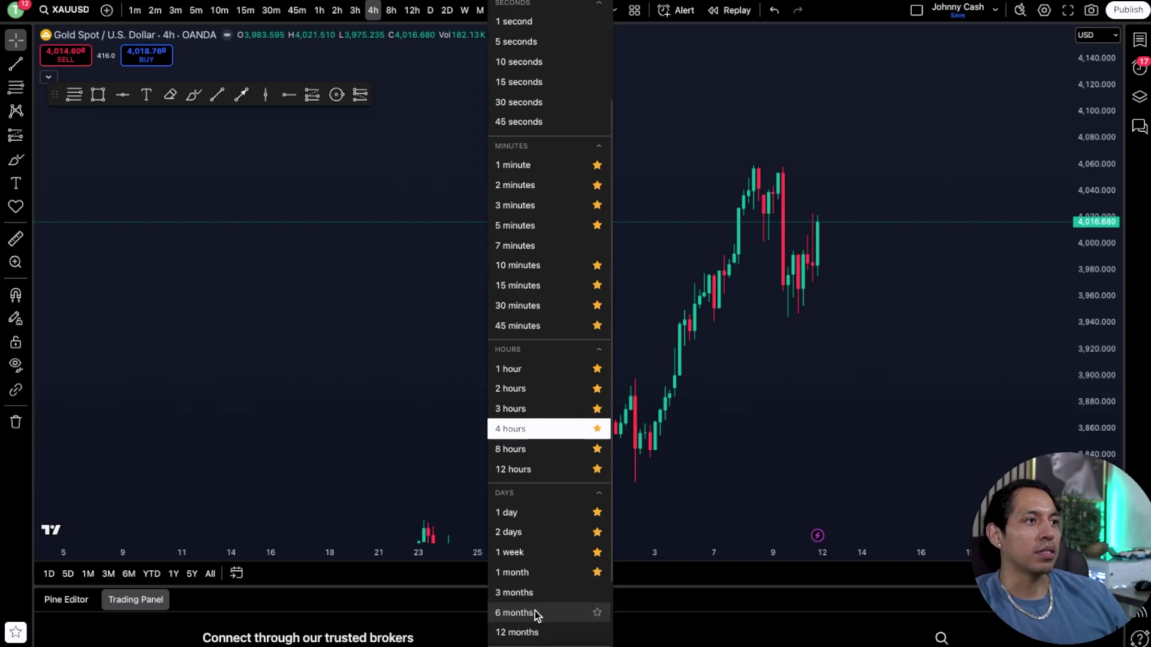
pyautogui.scroll(-2, 528, 371)
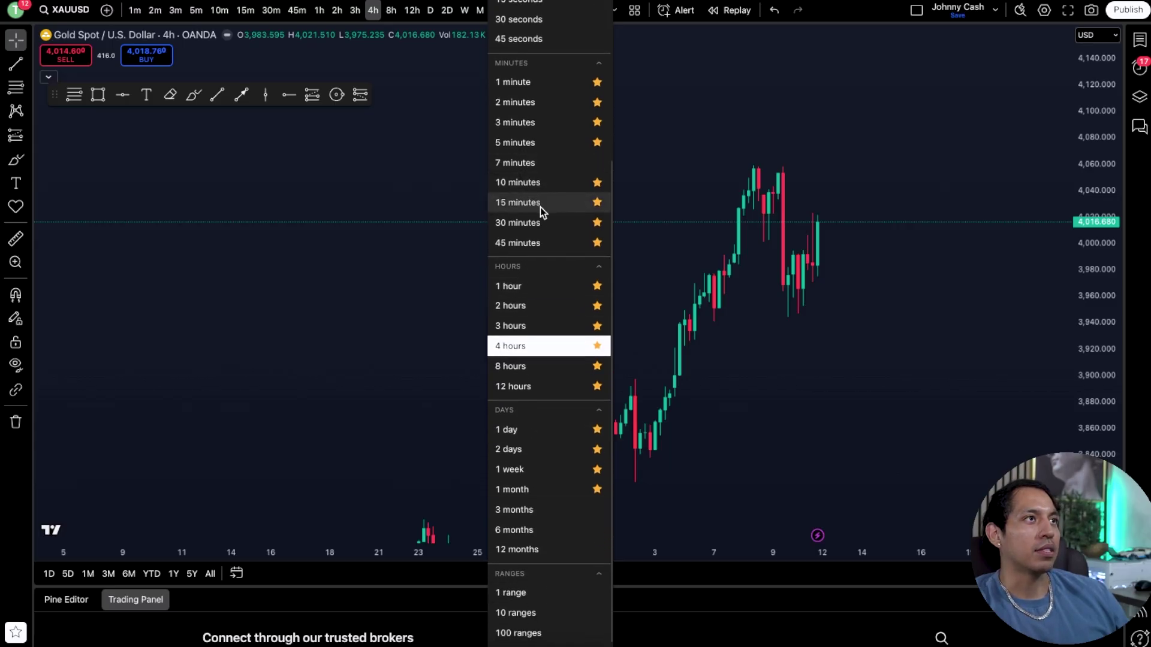
pyautogui.scroll(3, 540, 208)
pyautogui.scroll(-3, 510, 426)
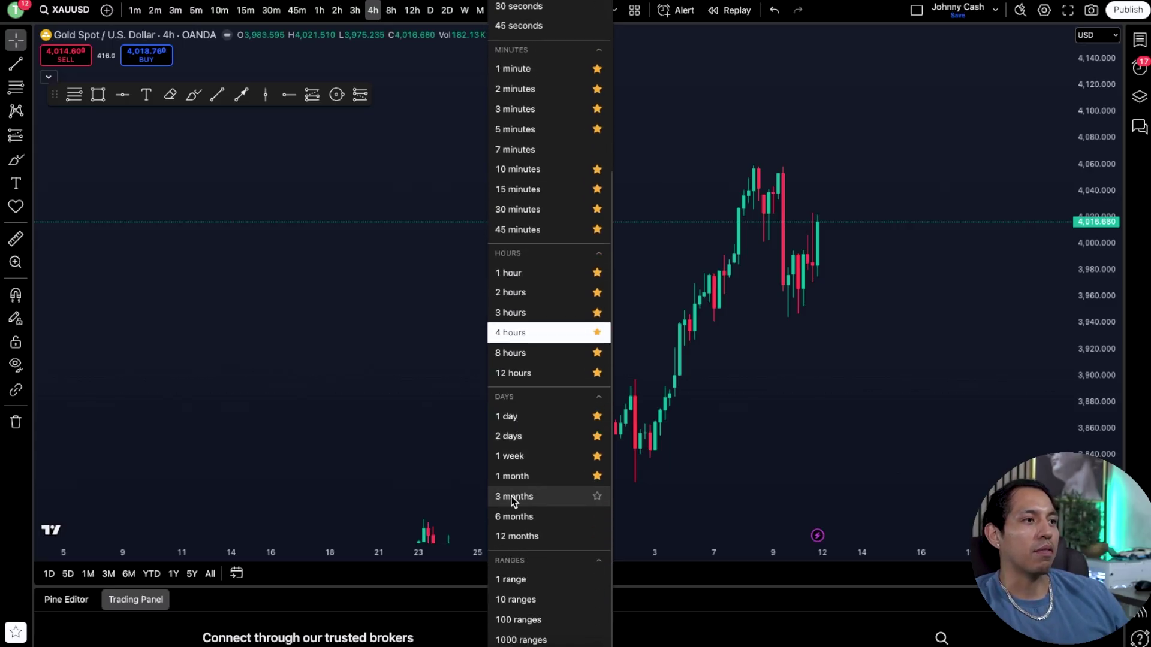
pyautogui.click(434, 402)
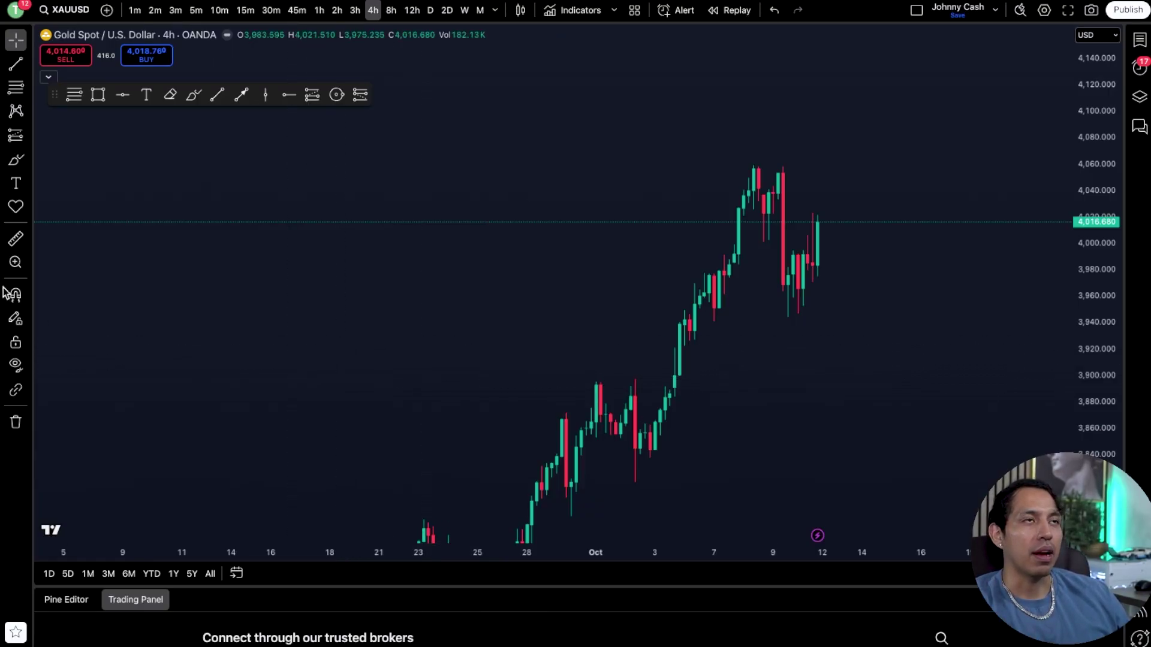
pyautogui.click(390, 11)
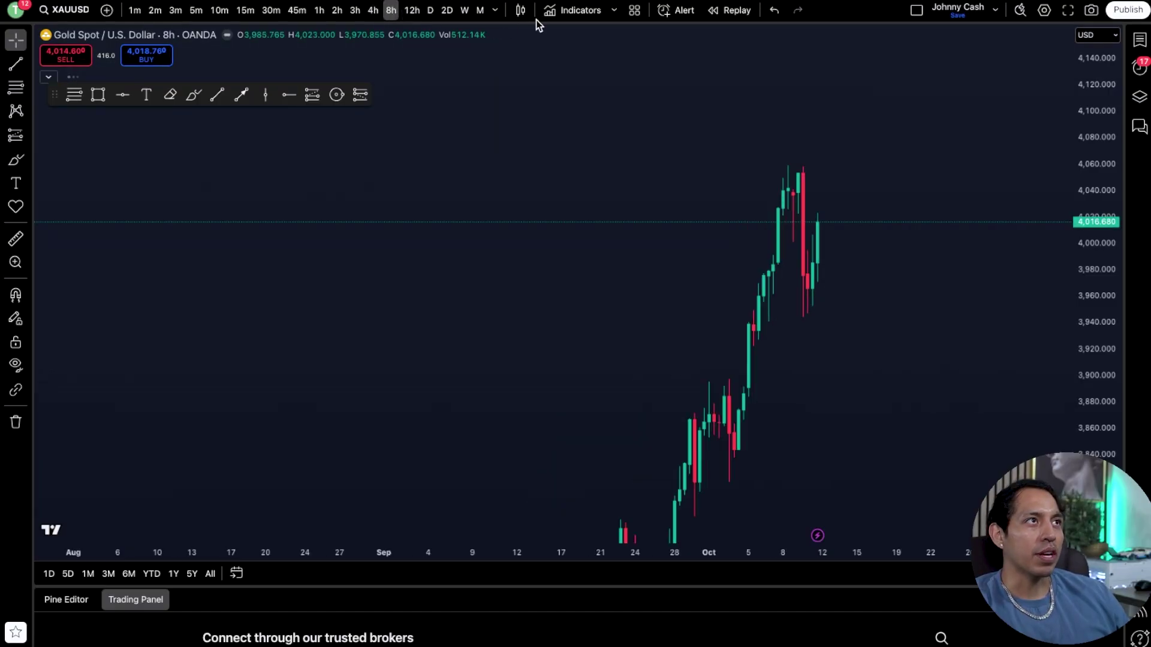
pyautogui.click(523, 12)
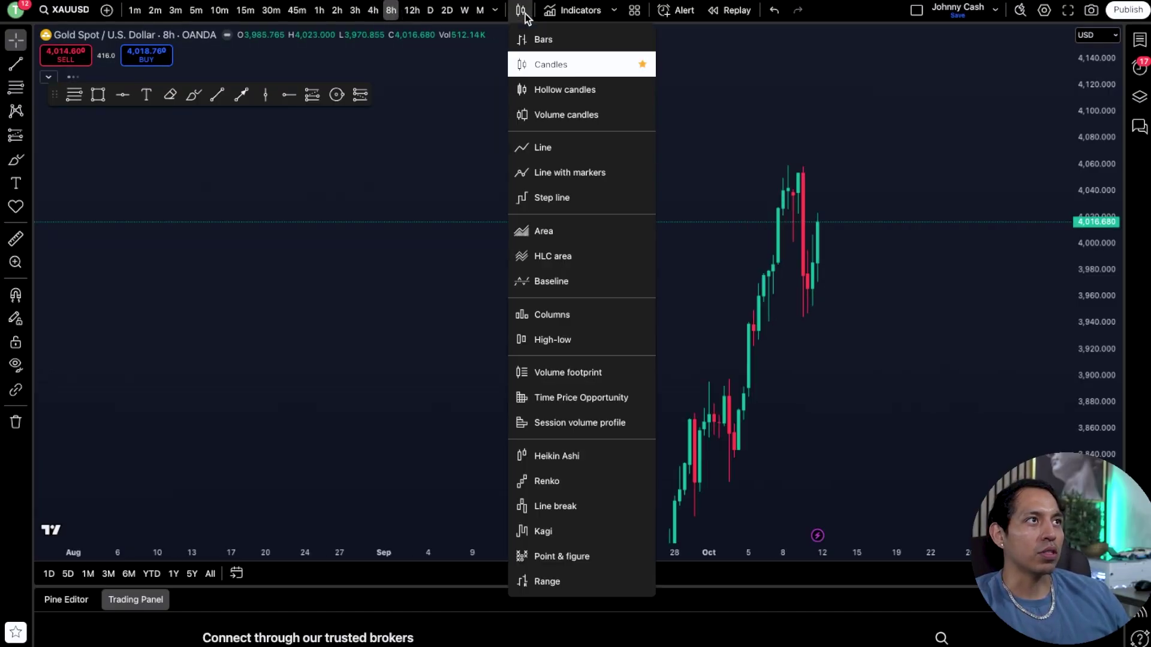
# Try Hollow candles, Area, Line and Heikin Ashi styles, then return to regular Candles
pyautogui.click(555, 91)
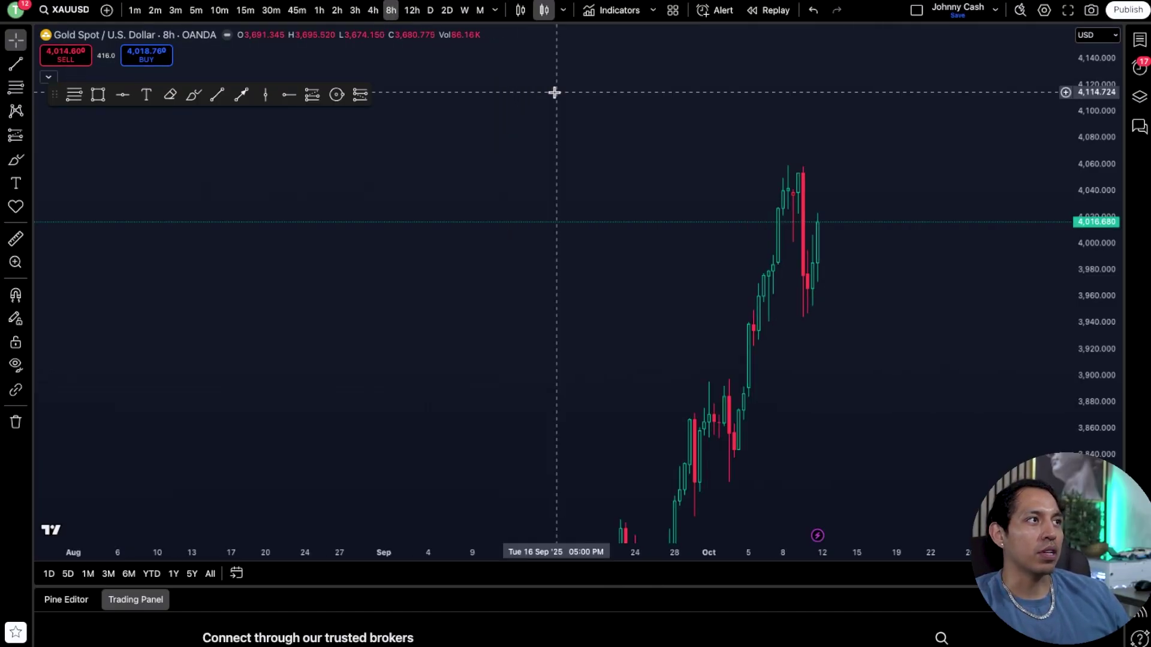
pyautogui.click(560, 11)
pyautogui.click(609, 233)
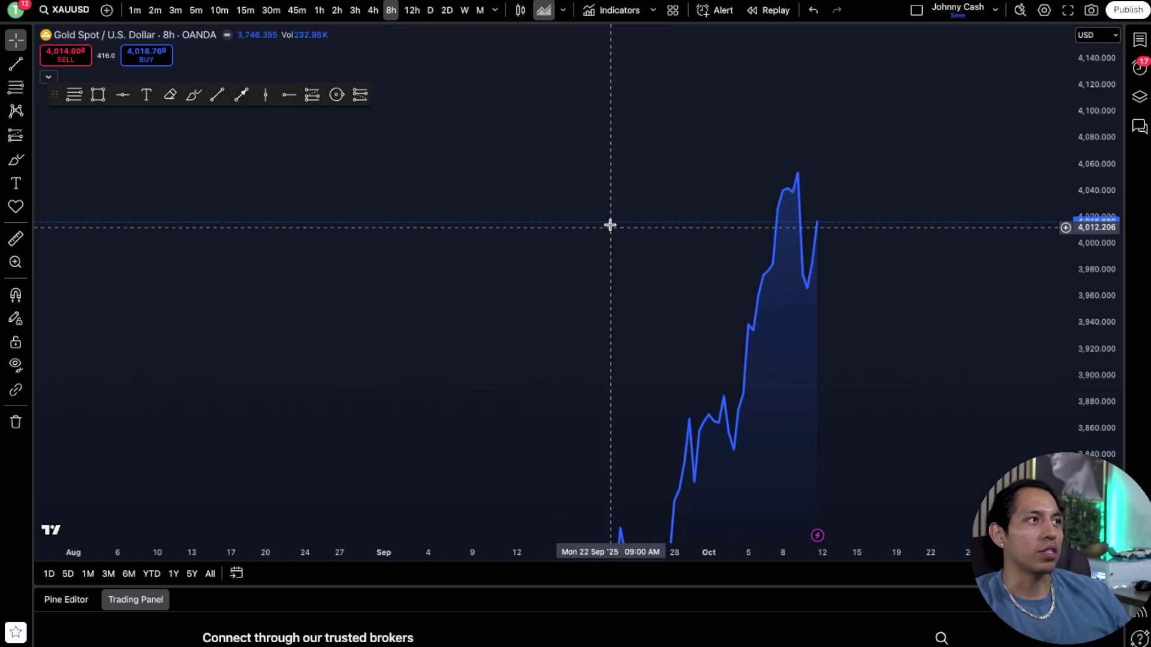
pyautogui.click(566, 11)
pyautogui.click(588, 148)
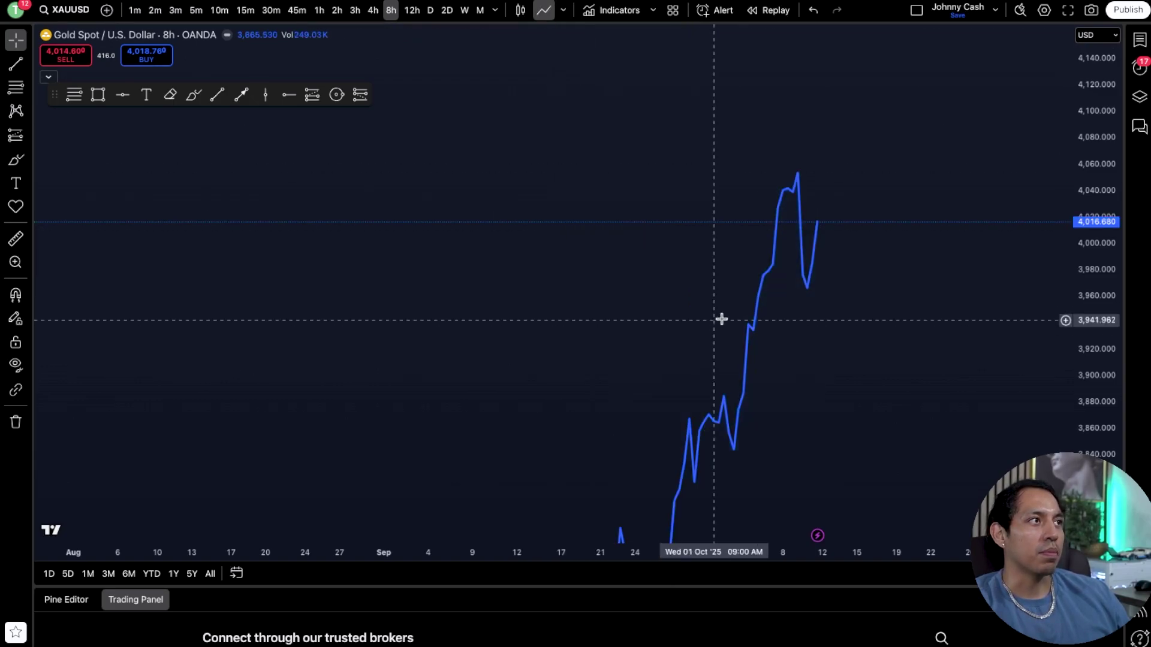
pyautogui.click(566, 10)
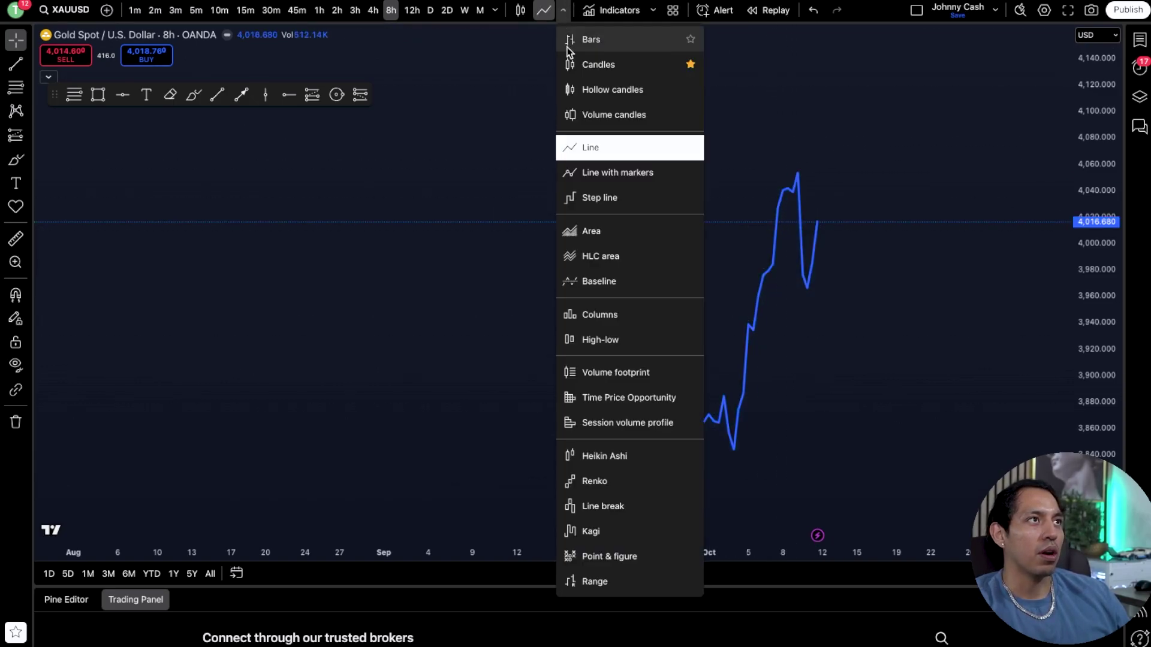
pyautogui.click(628, 463)
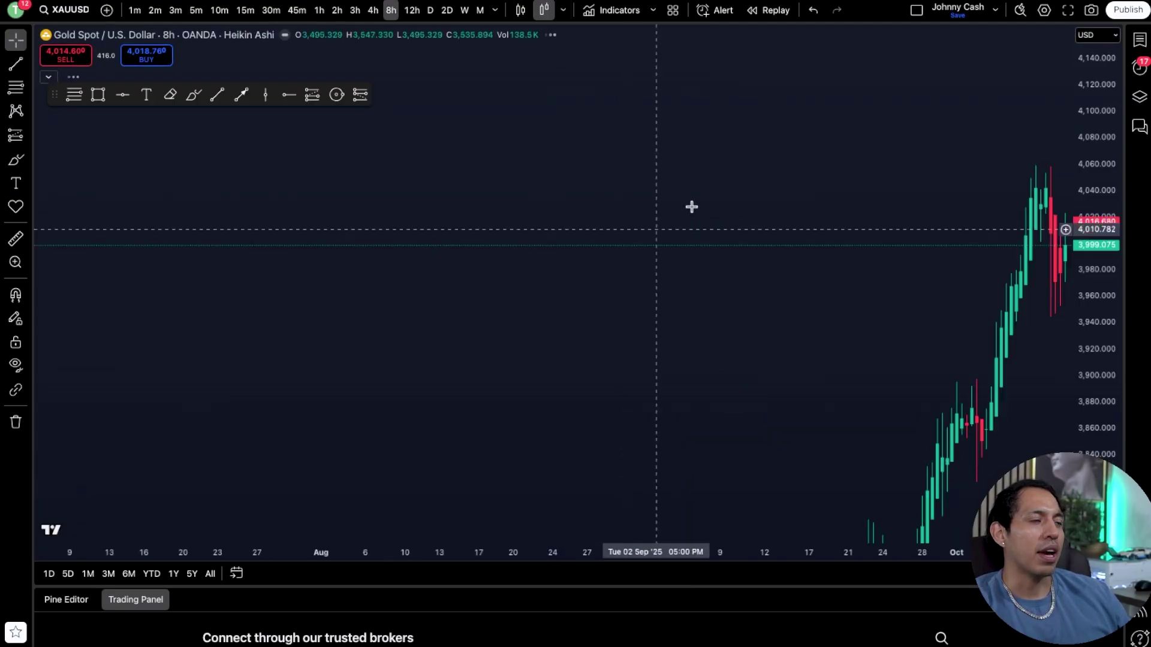
pyautogui.click(563, 10)
pyautogui.click(588, 65)
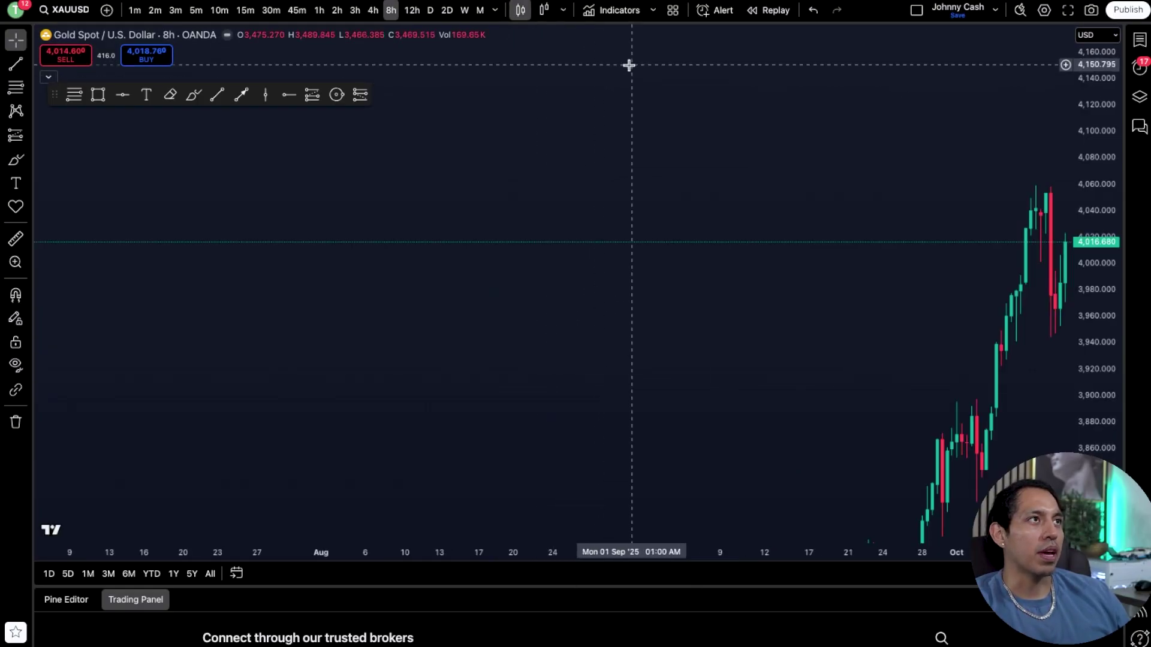
pyautogui.hscroll(3, 629, 64)
# Search 'rsi' among technical indicators and add Relative Strength Index to the gold chart
pyautogui.click(620, 11)
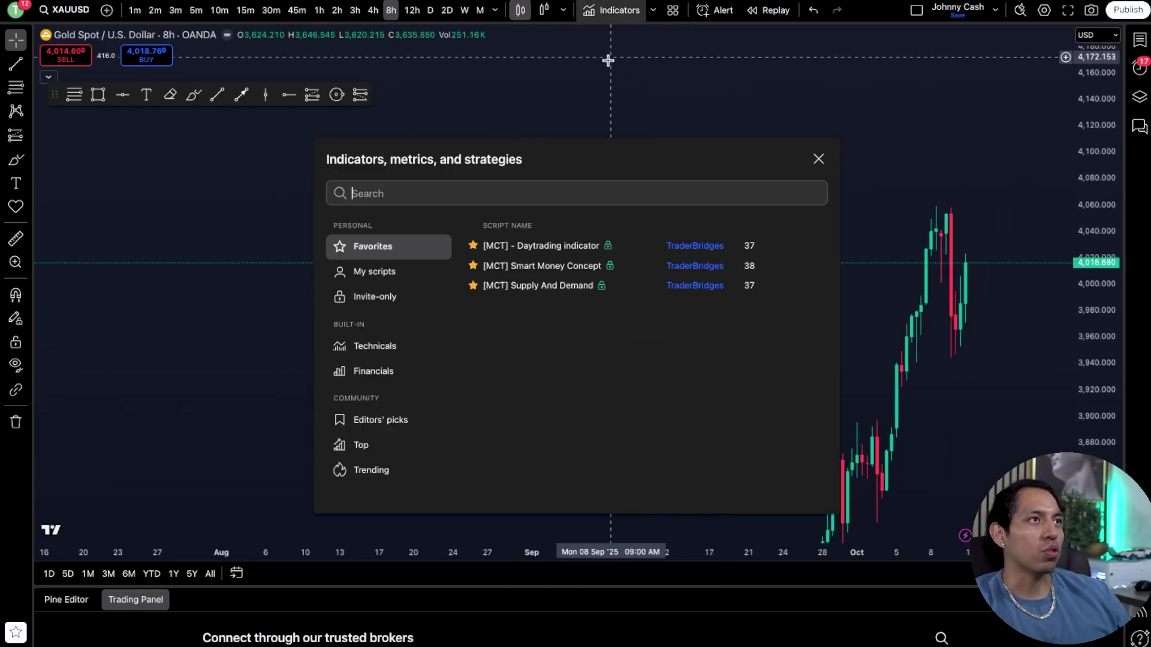
pyautogui.click(372, 277)
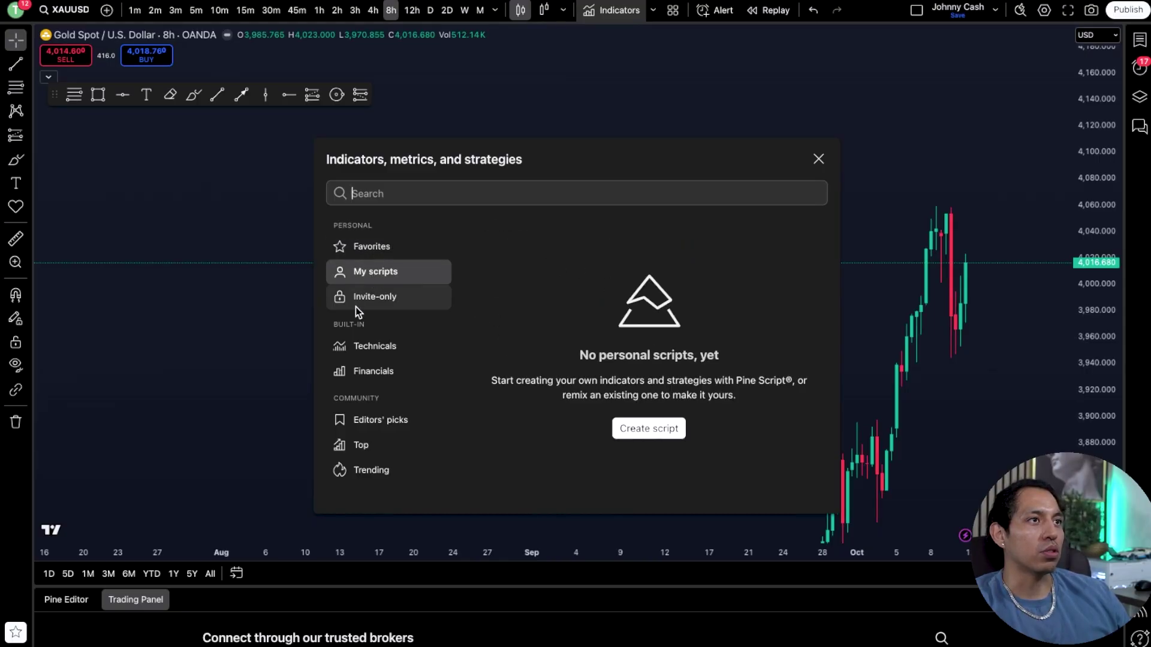
pyautogui.click(380, 343)
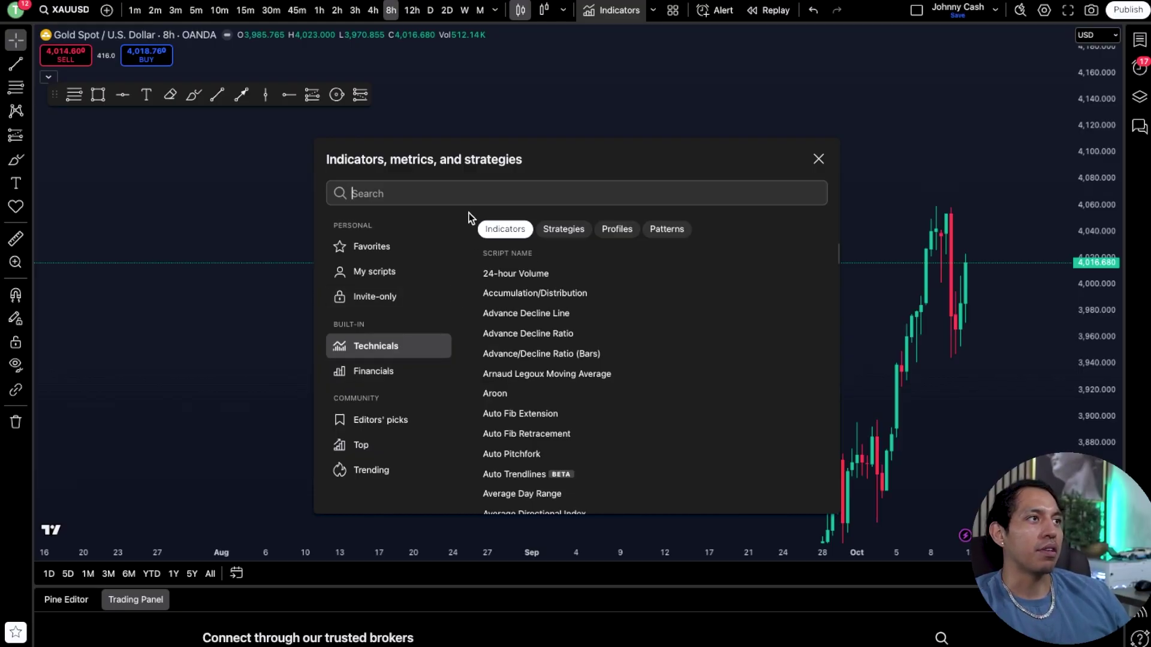
pyautogui.write('r')
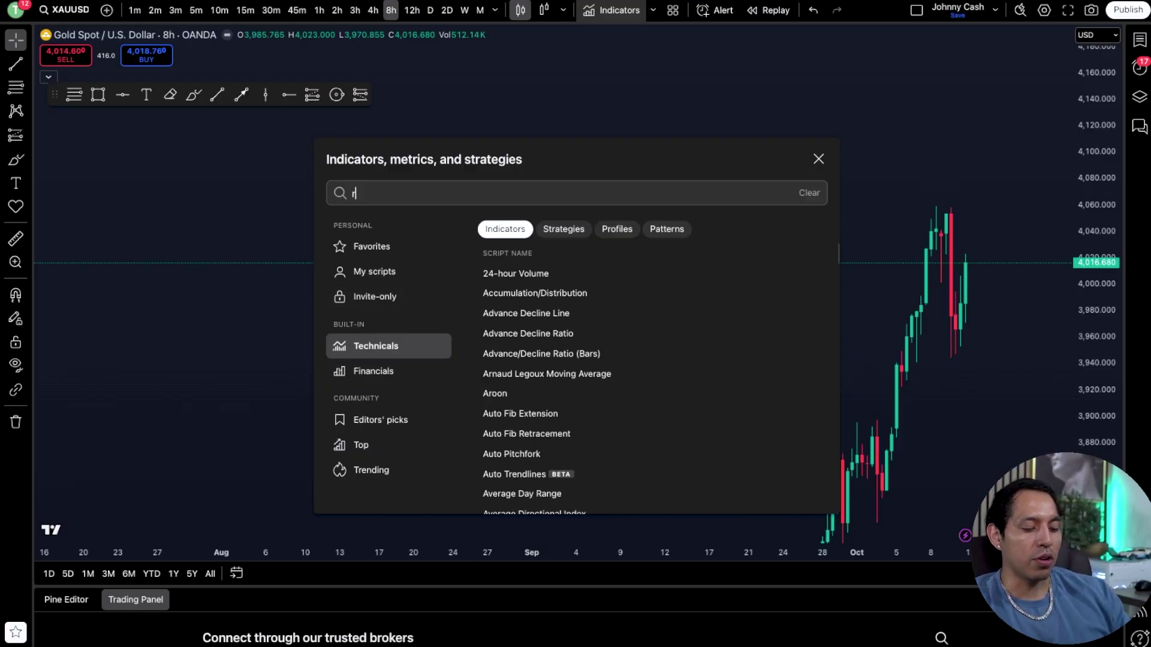
pyautogui.write('si')
pyautogui.click(620, 245)
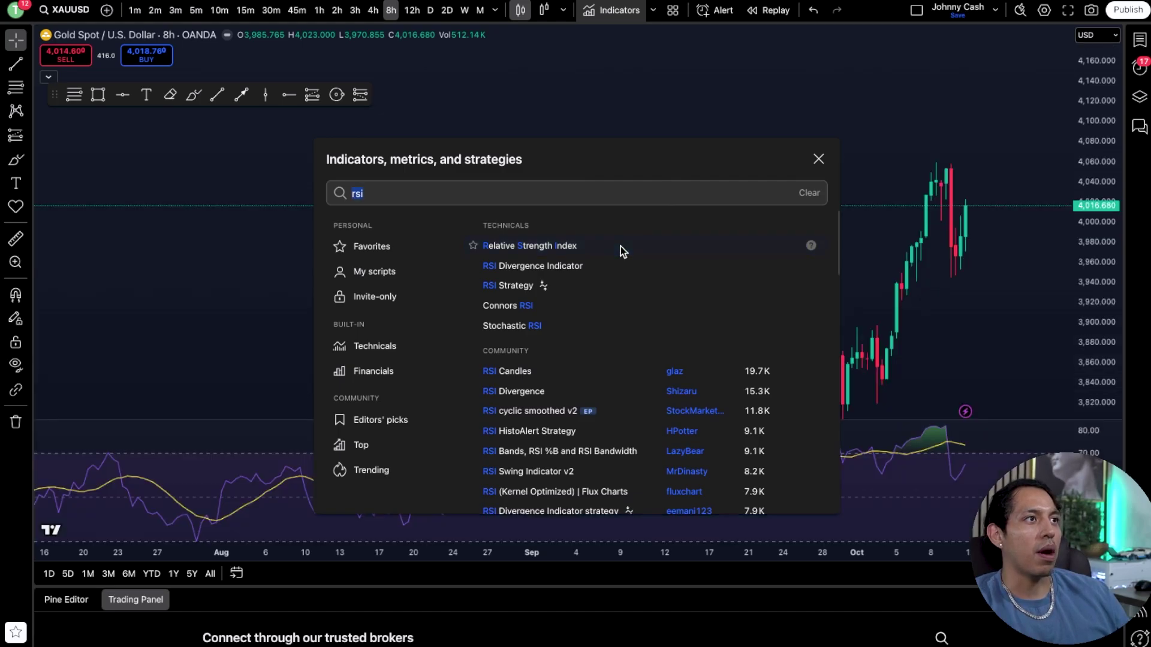
pyautogui.click(819, 160)
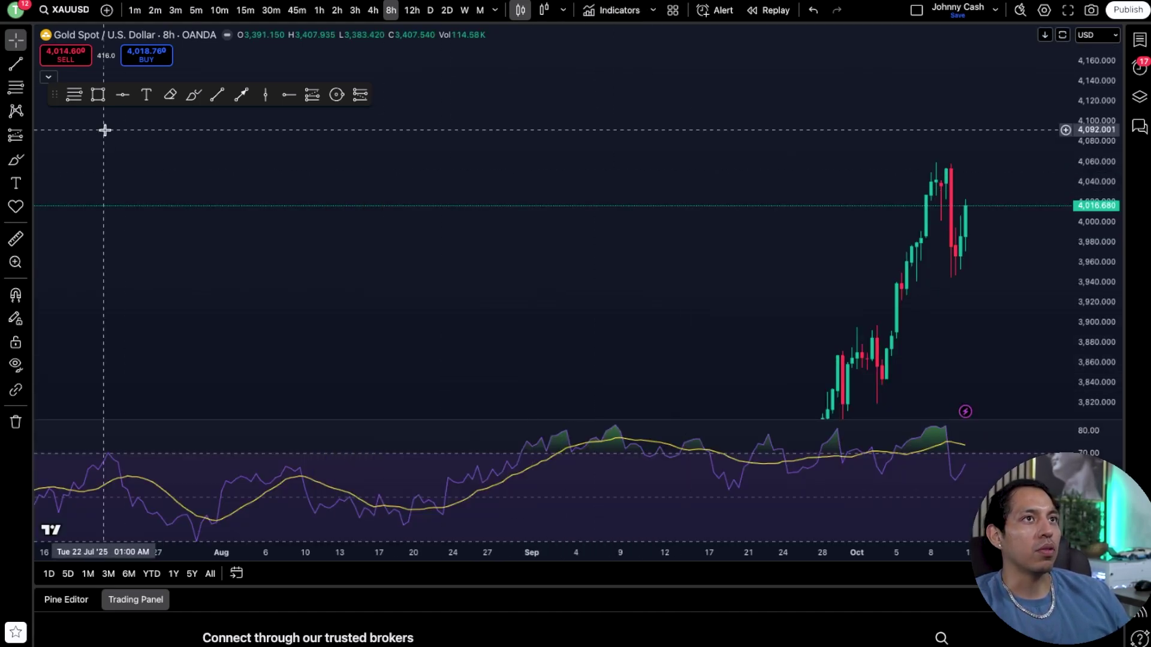
# Move the drawing toolbar right and review the RSI style and input settings
pyautogui.moveTo(64, 102); pyautogui.dragTo(193, 94)
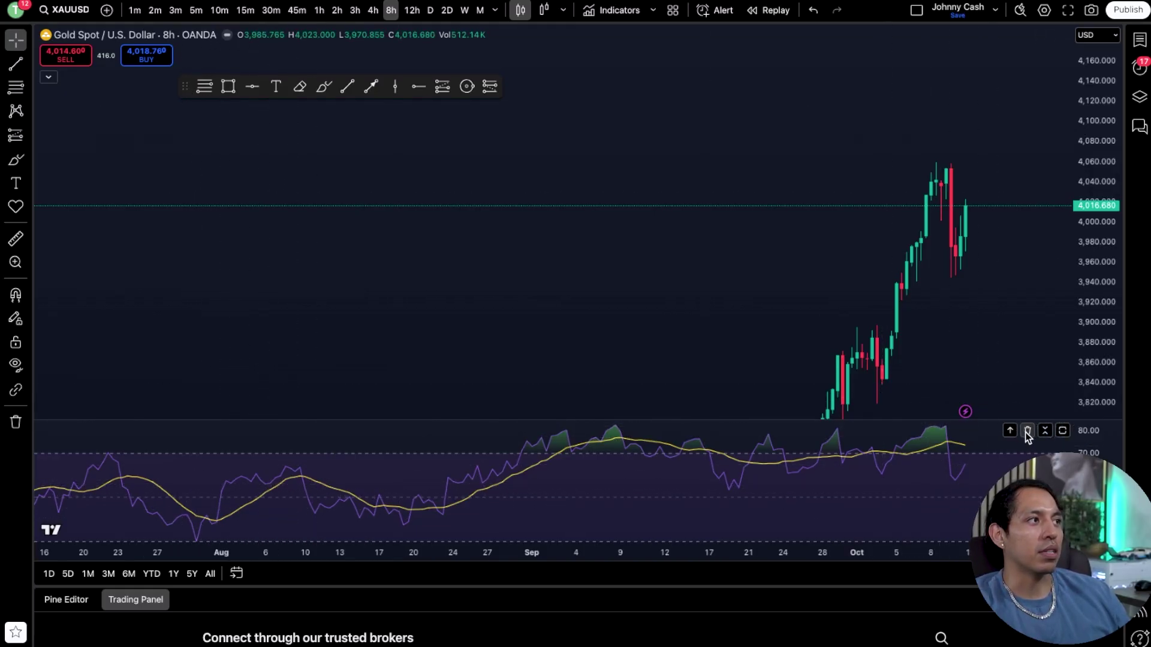
pyautogui.click(448, 485)
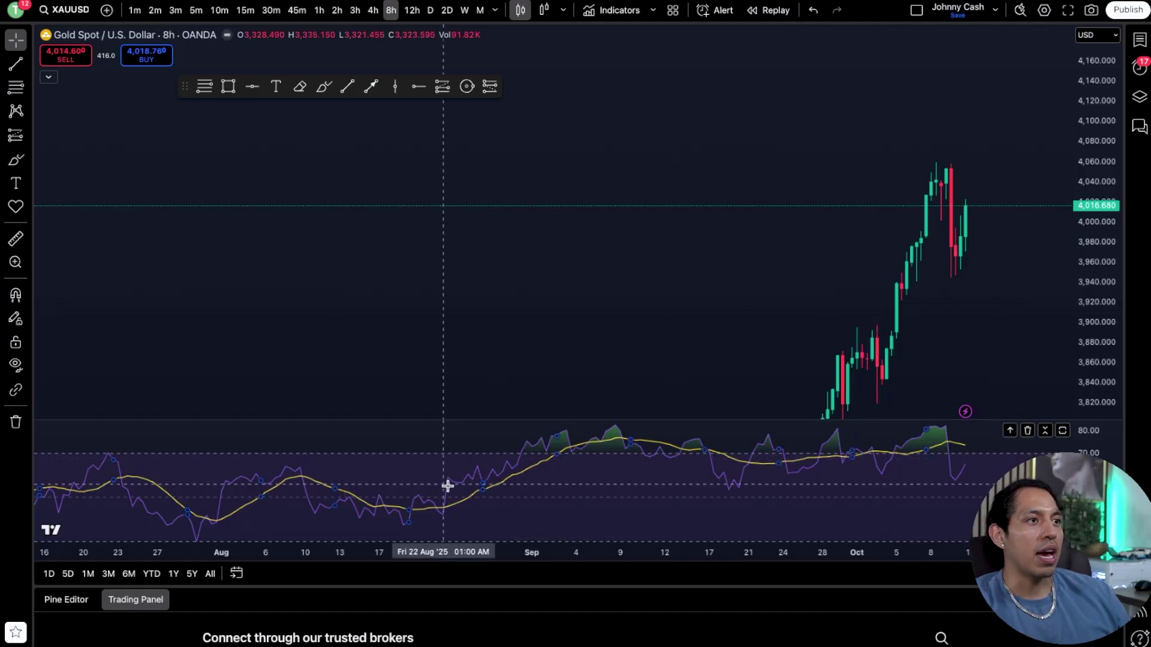
pyautogui.doubleClick(485, 491)
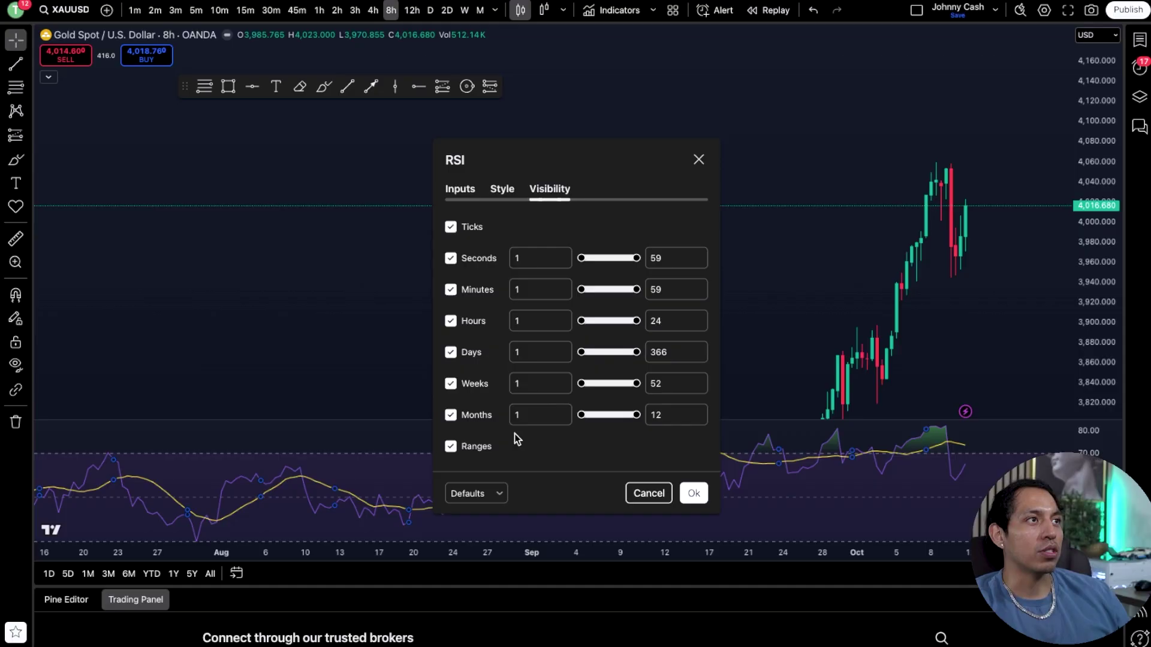
pyautogui.click(498, 190)
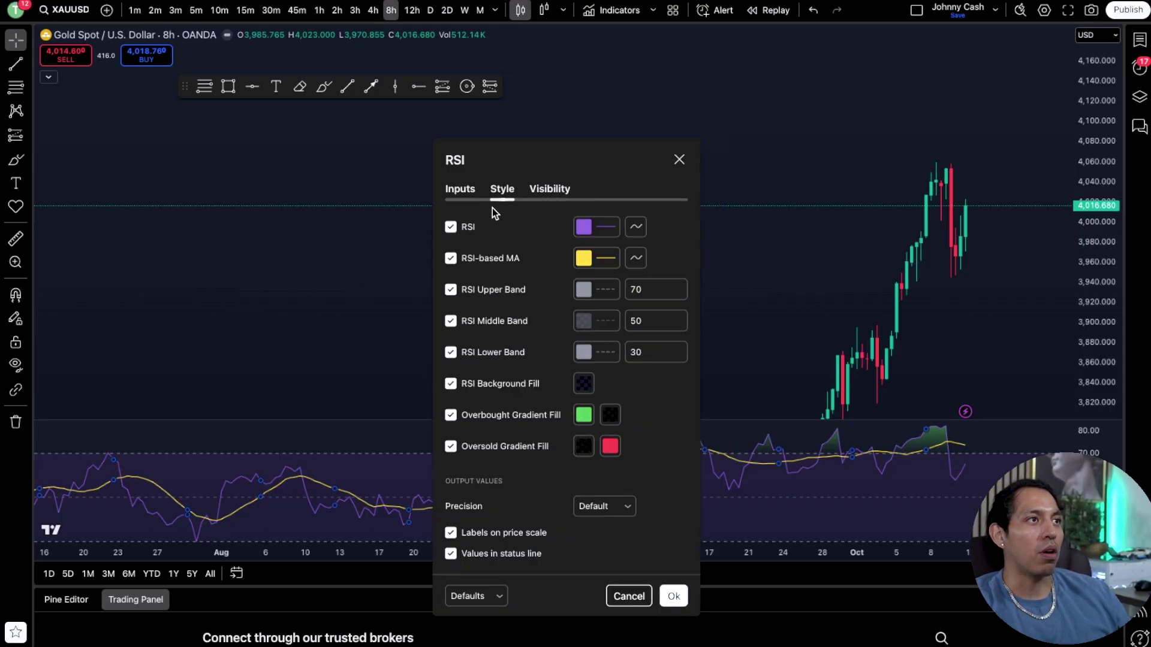
pyautogui.click(463, 189)
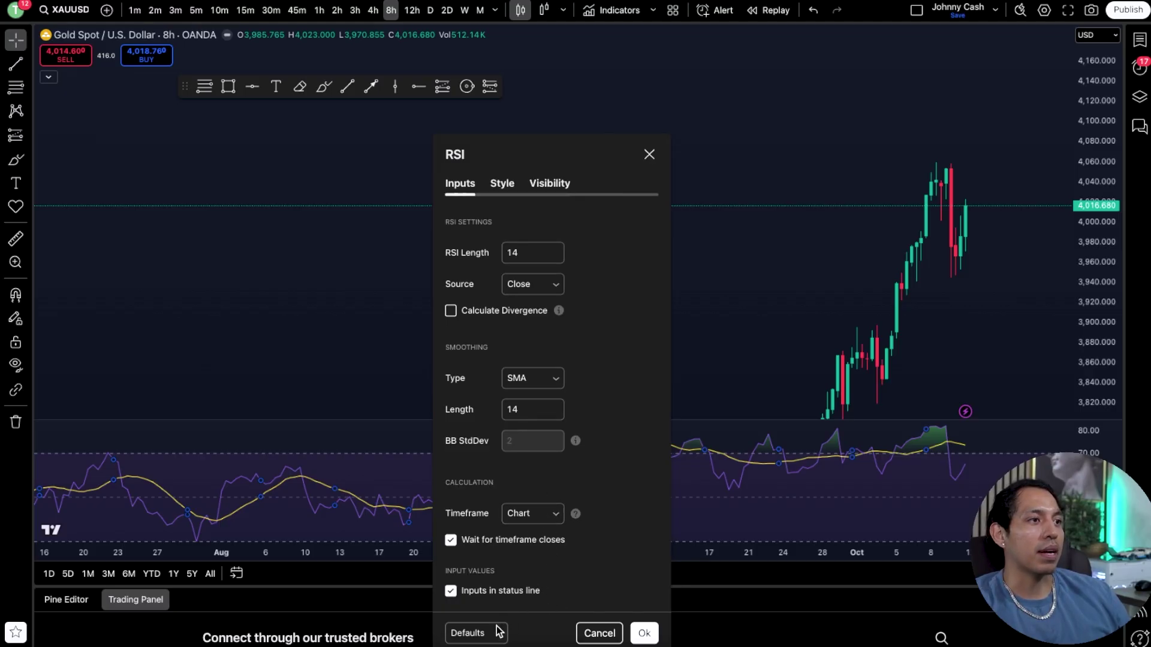
pyautogui.click(648, 155)
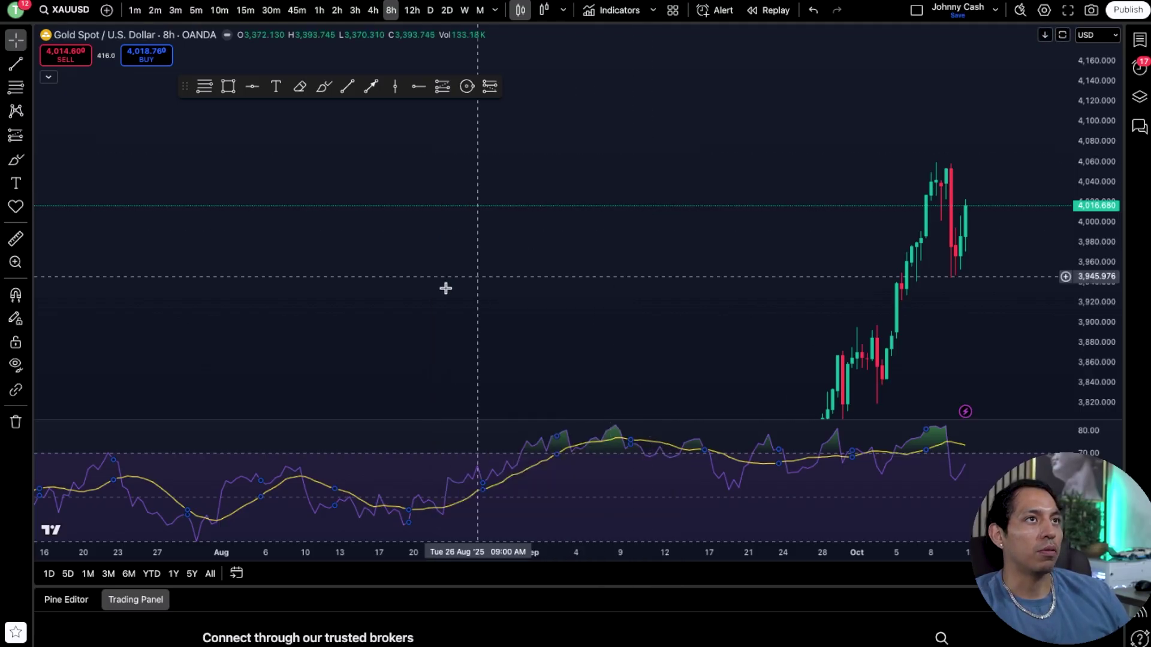
# Expand and collapse the indicator legend, then delete the RSI pane
pyautogui.click(49, 77)
pyautogui.click(50, 94)
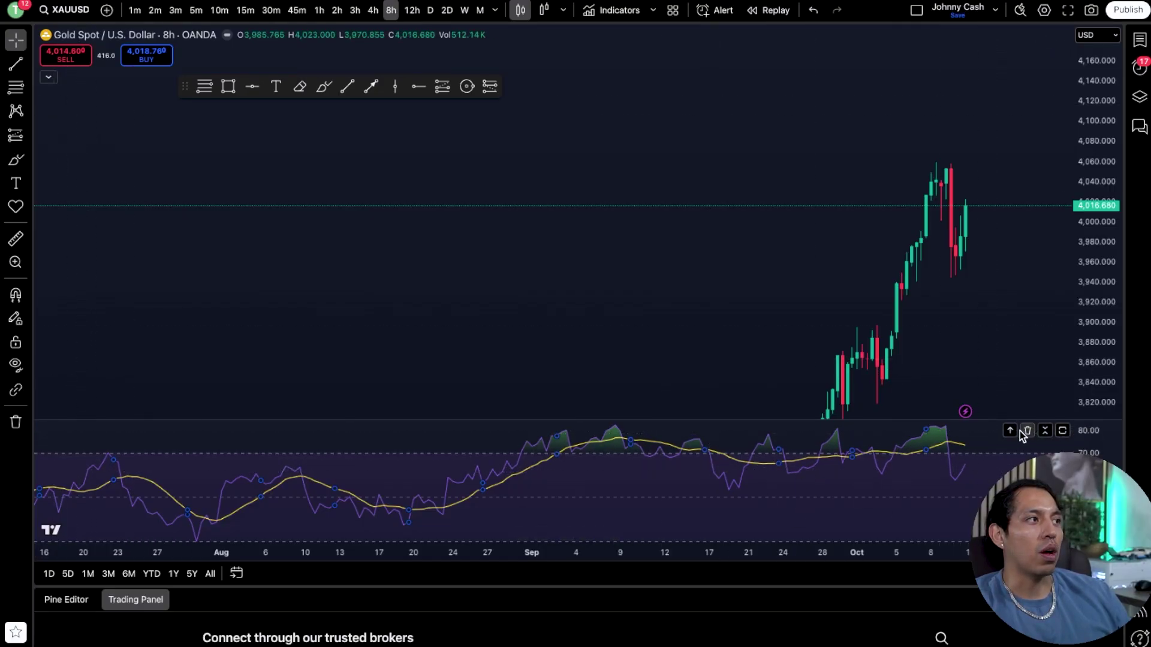
pyautogui.click(1026, 432)
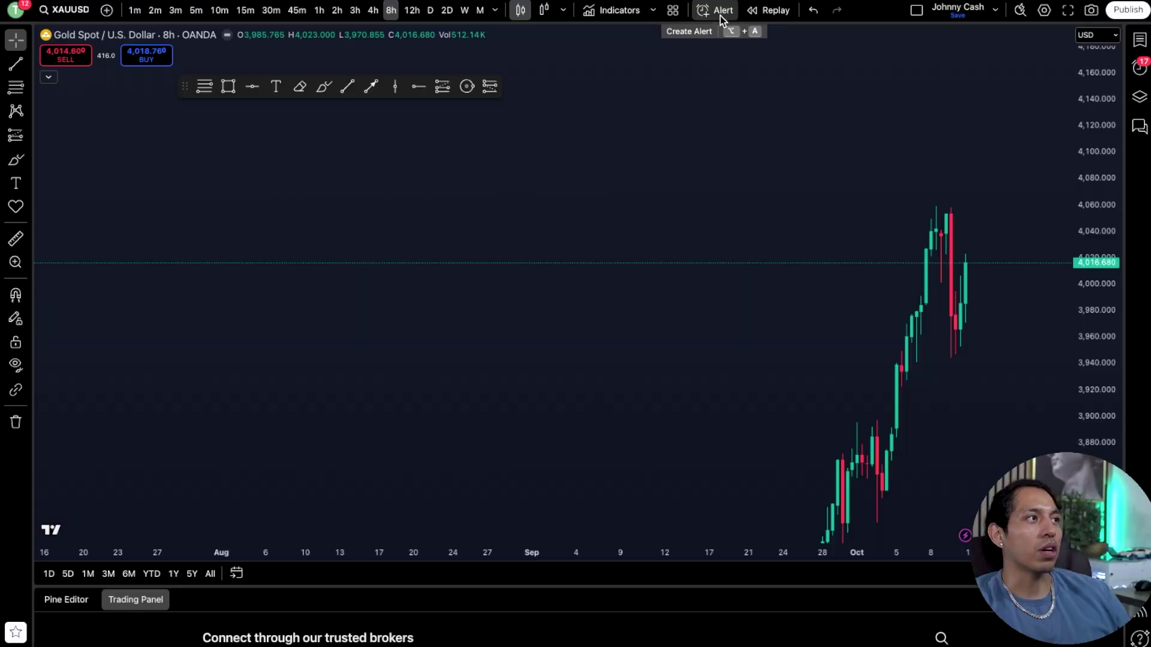
# Switch to 4-hour candles and stretch the price scale so candles look taller
pyautogui.scroll(3, 734, 208)
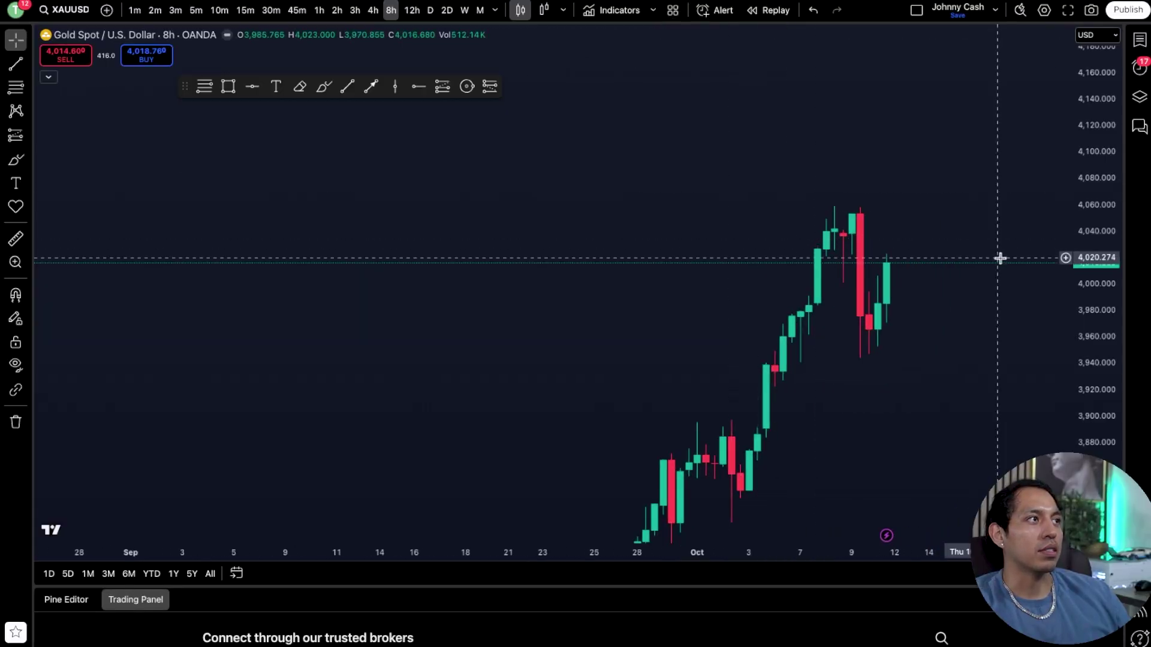
pyautogui.click(372, 11)
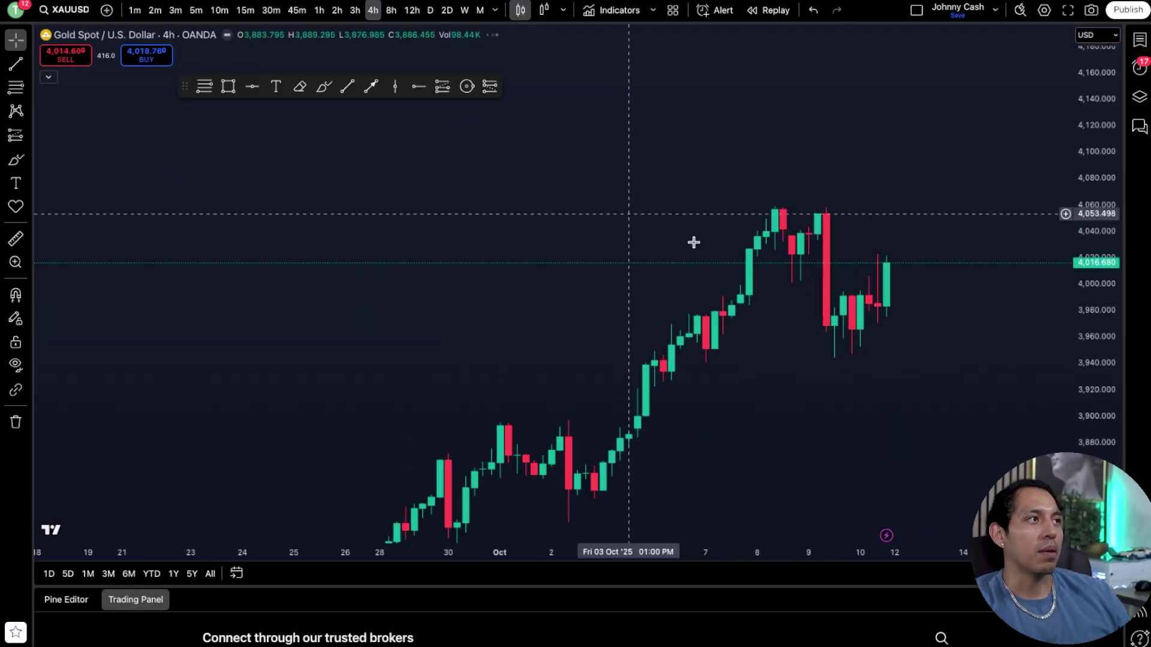
pyautogui.hscroll(5, 694, 242)
pyautogui.moveTo(1079, 417); pyautogui.dragTo(1079, 348)
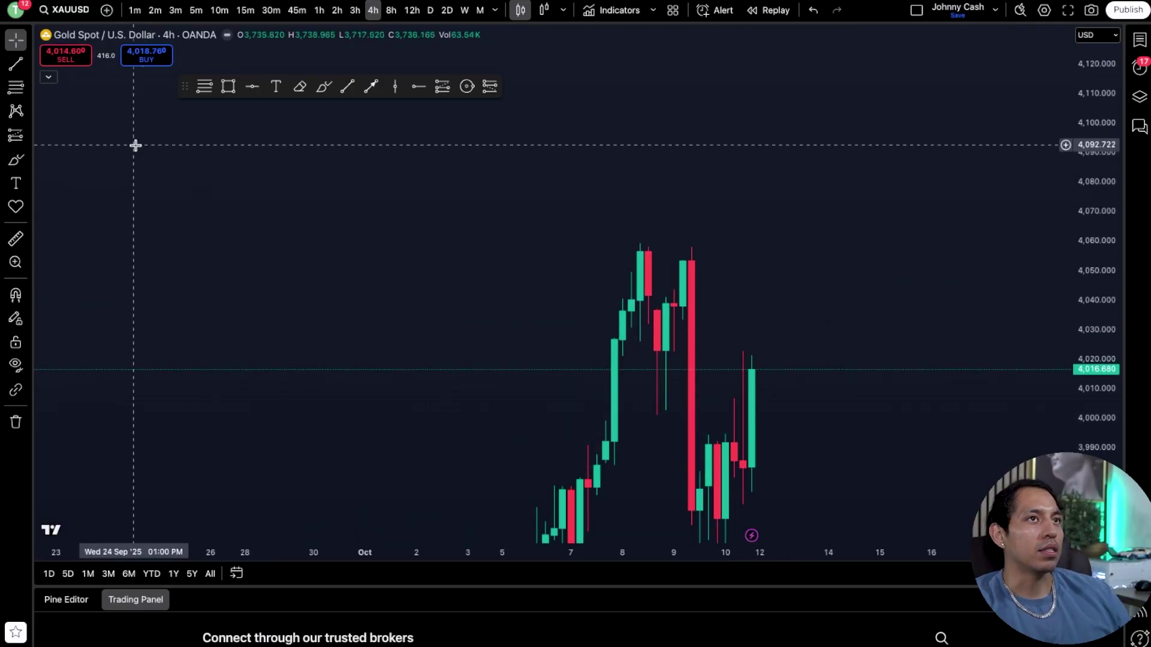
# Place a horizontal ray near 4,033 and create a price alert on it
pyautogui.click(27, 63)
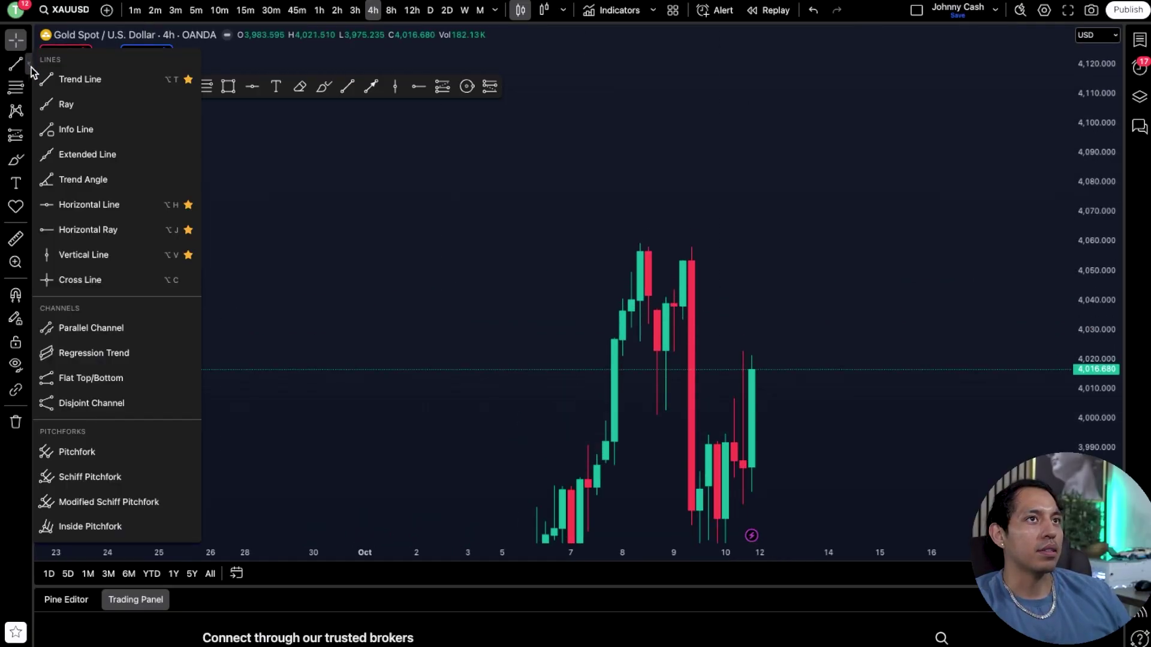
pyautogui.click(161, 230)
pyautogui.click(689, 320)
pyautogui.doubleClick(689, 320)
pyautogui.click(674, 217)
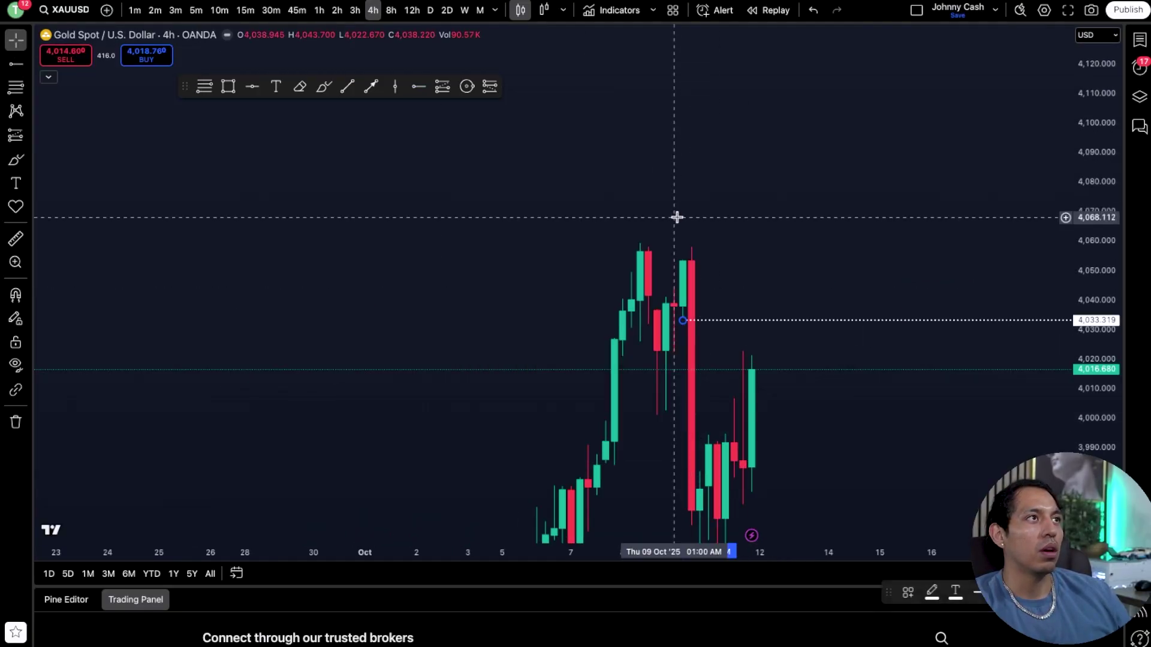
pyautogui.click(720, 10)
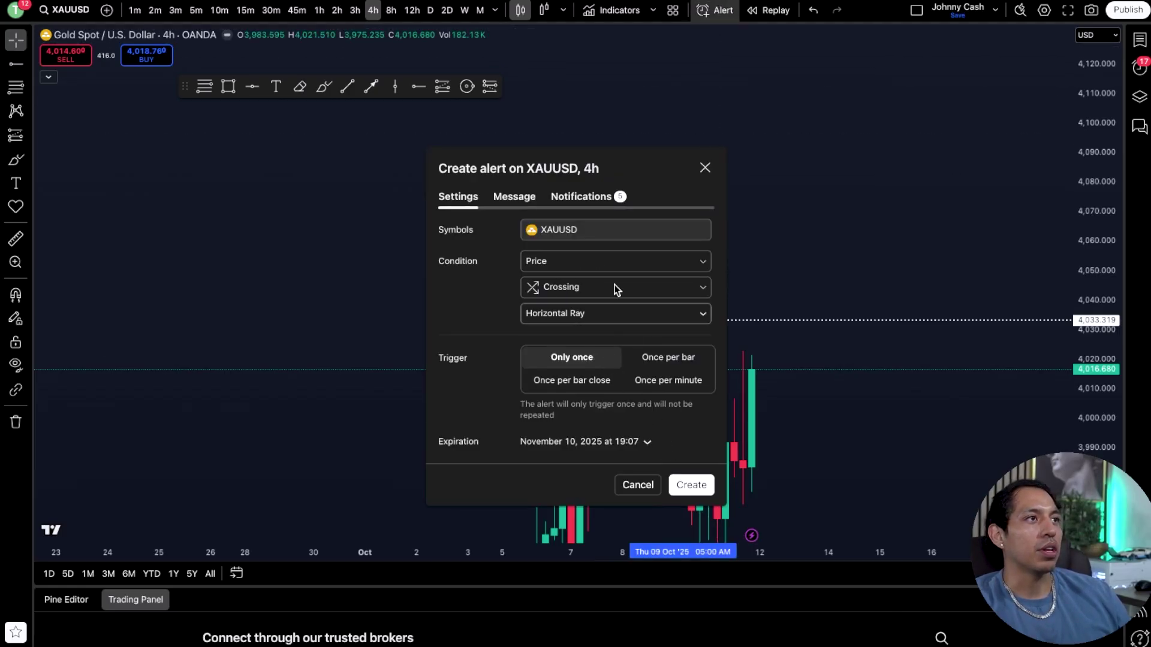
pyautogui.click(691, 486)
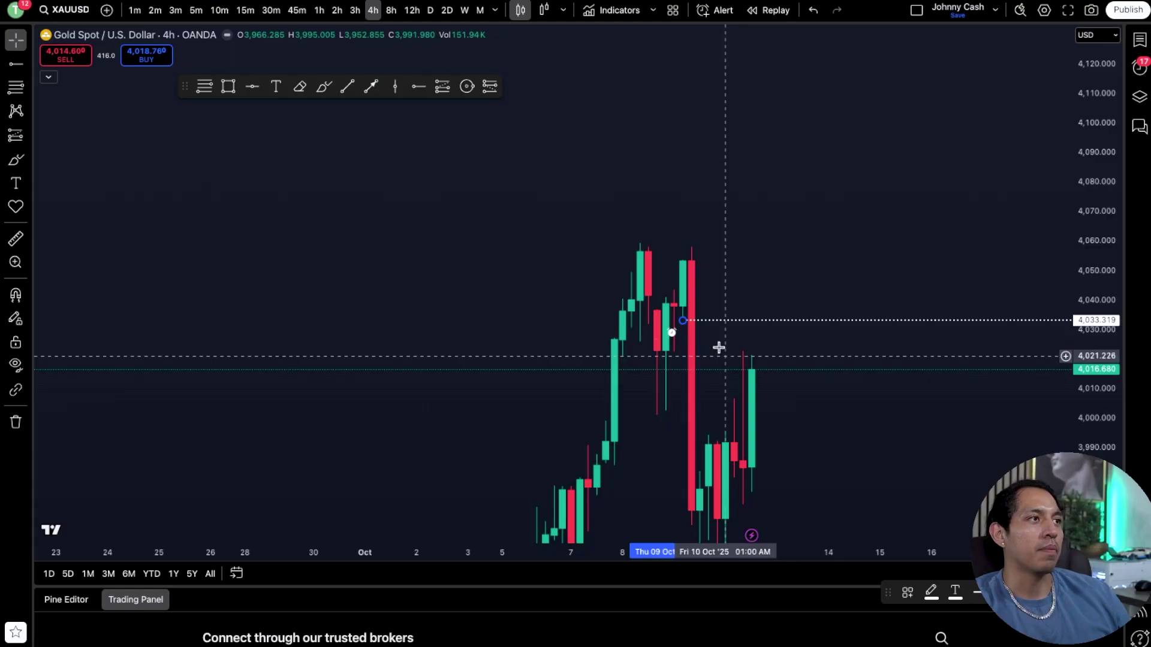
# Delete the horizontal ray with its alert and switch to 1-hour candles
pyautogui.rightClick(682, 324)
pyautogui.press('BackSpace')
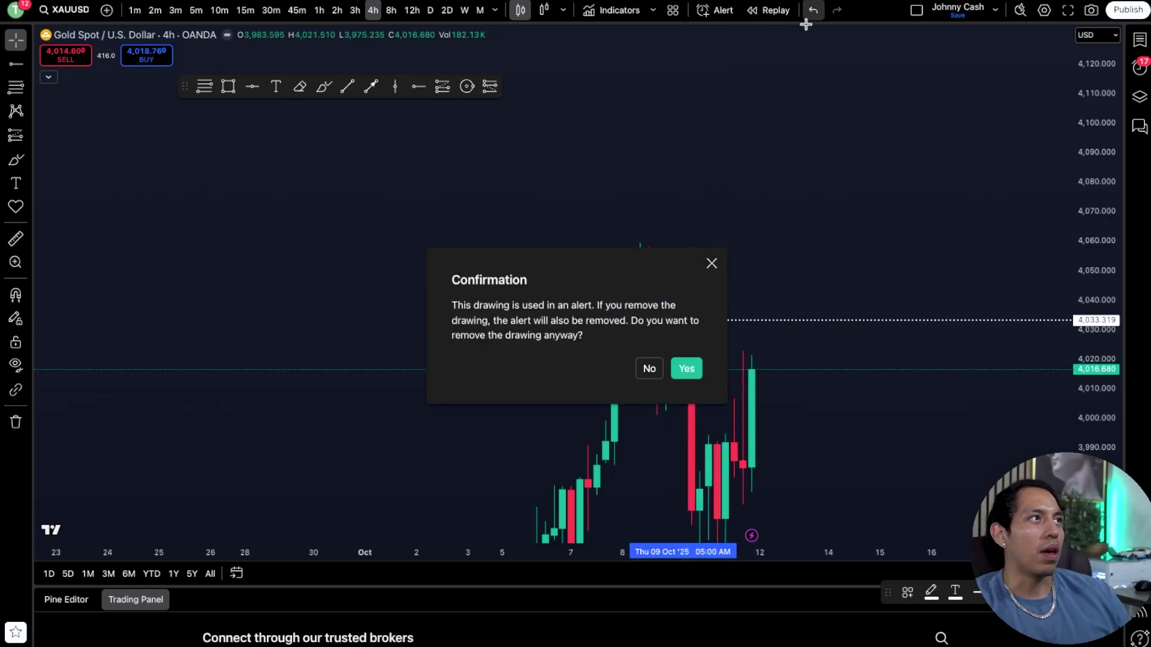
pyautogui.click(686, 368)
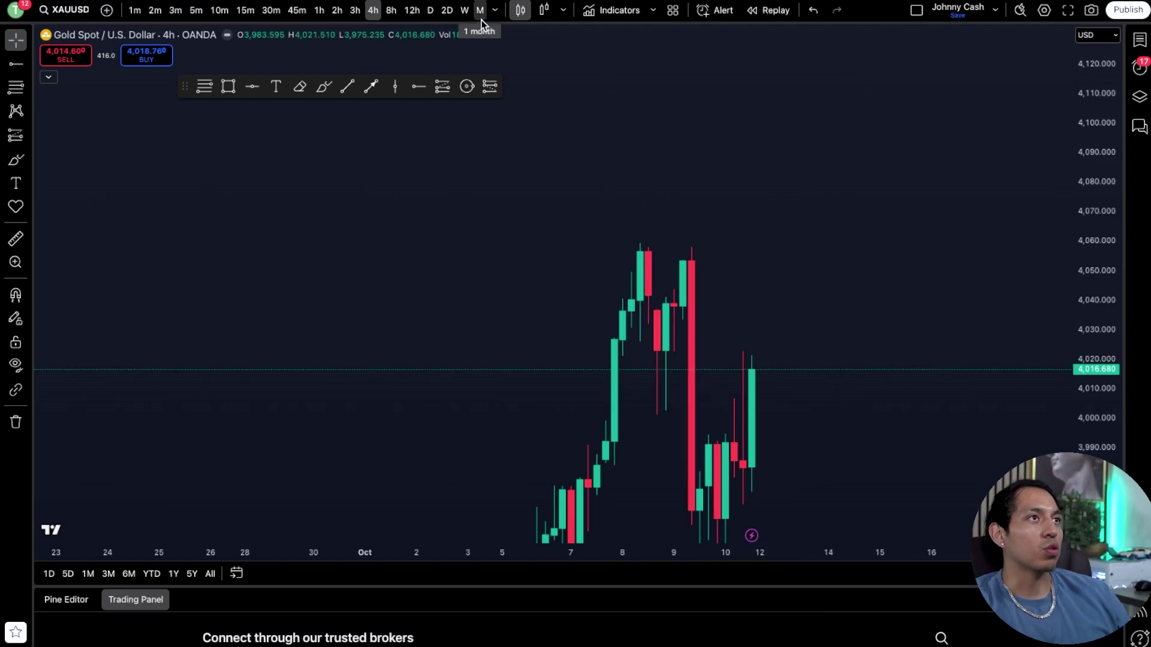
pyautogui.click(319, 10)
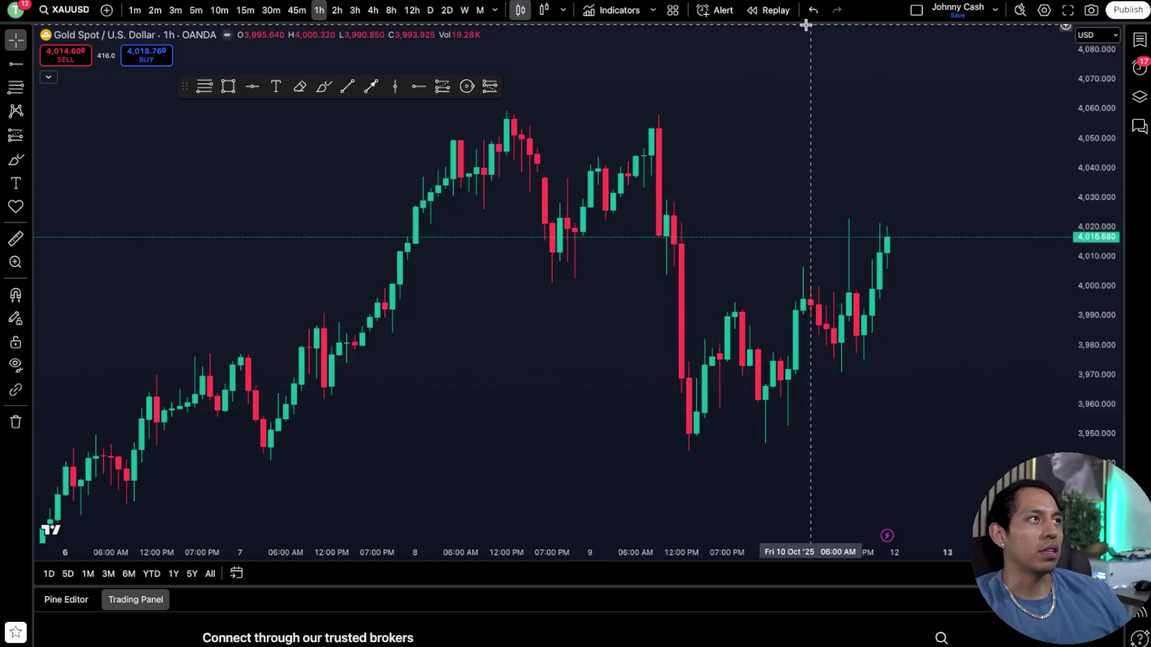
# Start Bar Replay from a chosen bar and mark the 4,005–4,030 zone with a rectangle
pyautogui.click(773, 11)
pyautogui.click(694, 240)
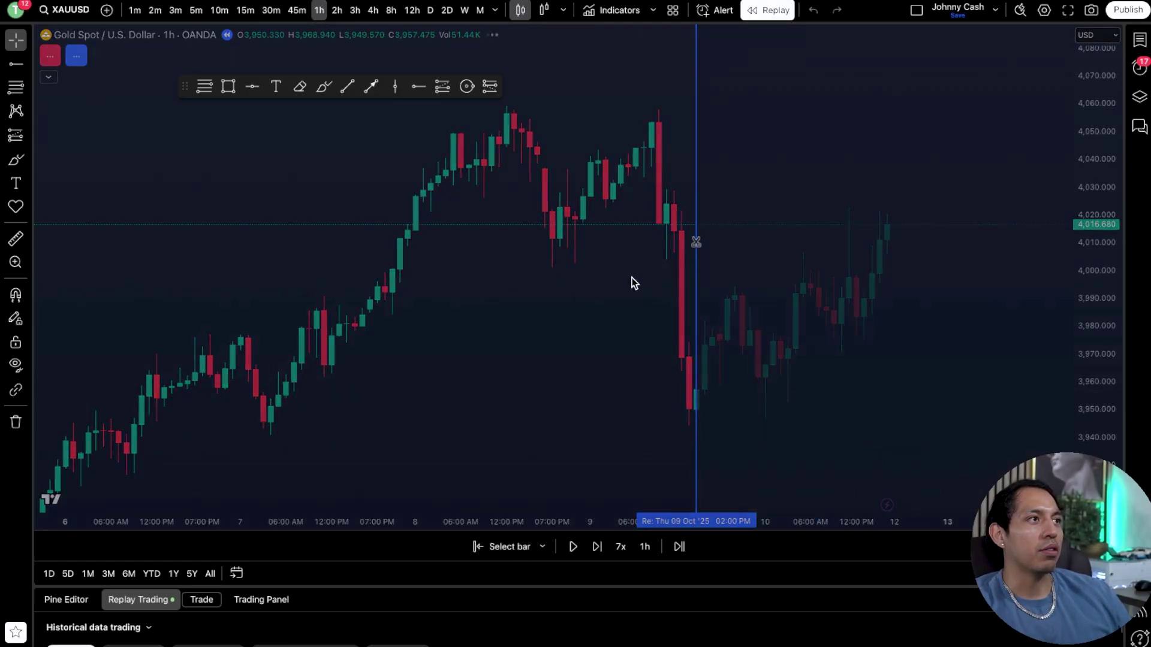
pyautogui.moveTo(677, 268); pyautogui.dragTo(380, 193)
pyautogui.click(15, 159)
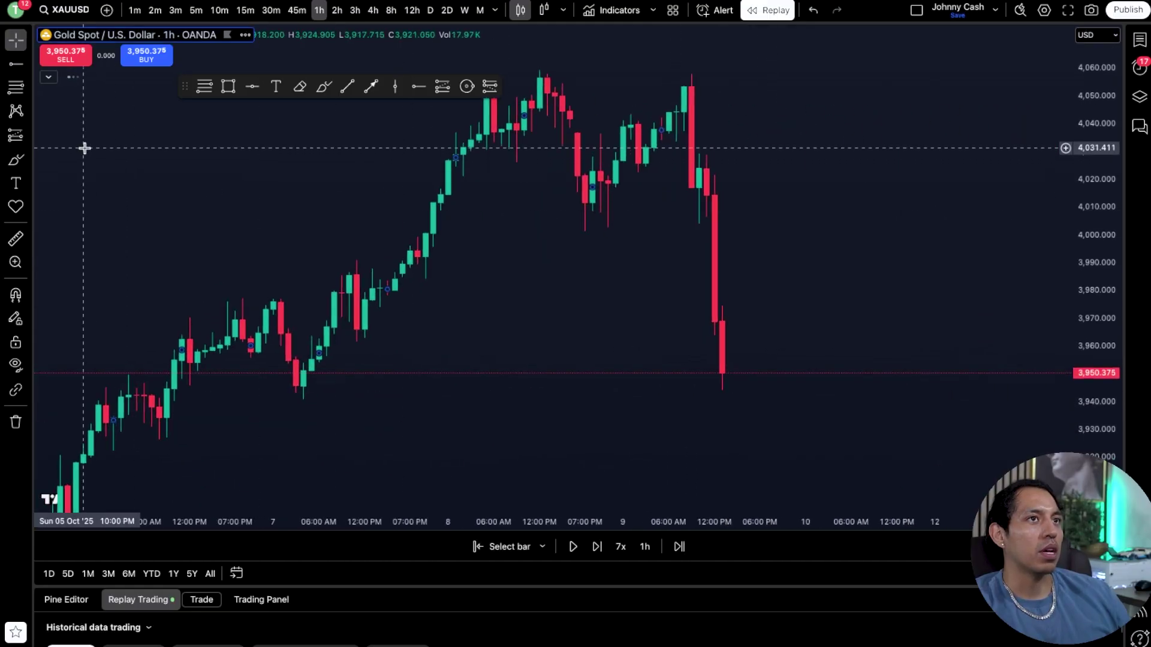
pyautogui.moveTo(698, 154)
pyautogui.mouseDown()
pyautogui.moveTo(719, 222)
pyautogui.moveTo(709, 222)
pyautogui.mouseUp()
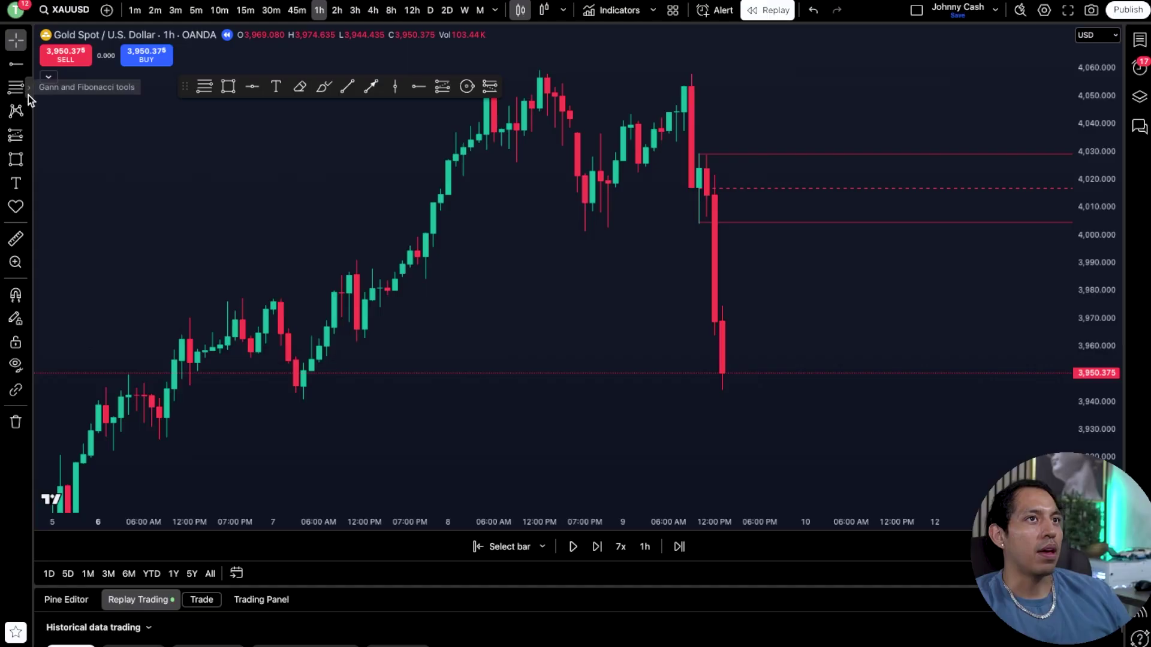
# Draw a short position with entry near 4,013, stop near 4,040, target below 3,930
pyautogui.click(27, 133)
pyautogui.click(81, 176)
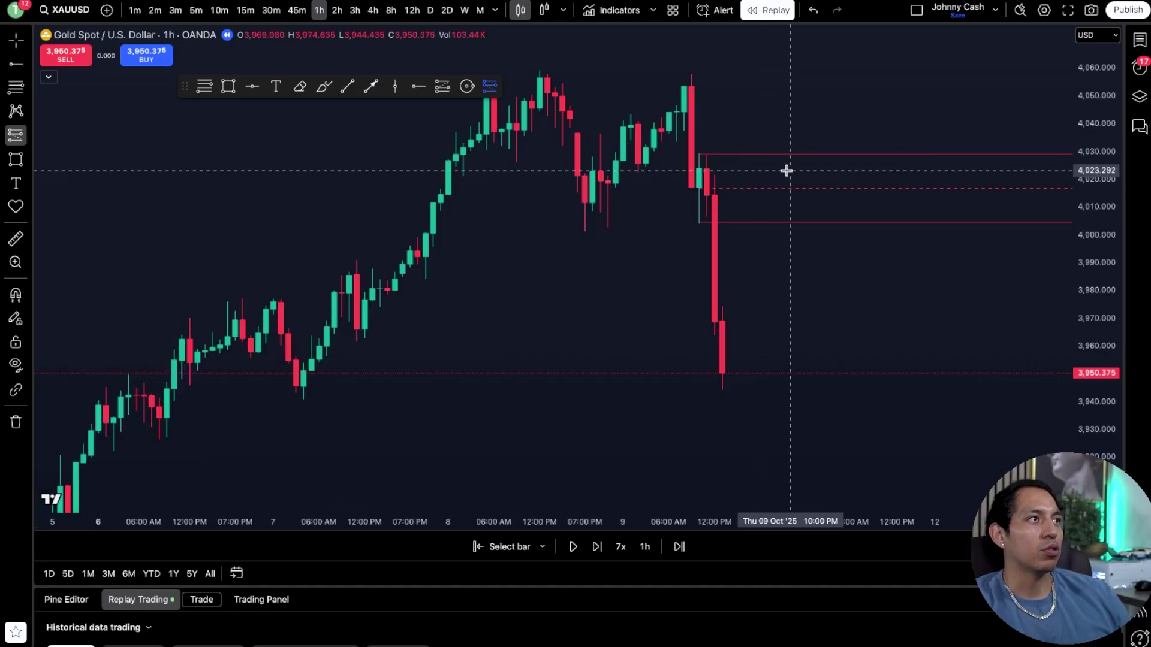
pyautogui.click(783, 198)
pyautogui.moveTo(783, 100); pyautogui.dragTo(783, 122)
pyautogui.moveTo(782, 296); pyautogui.dragTo(779, 496)
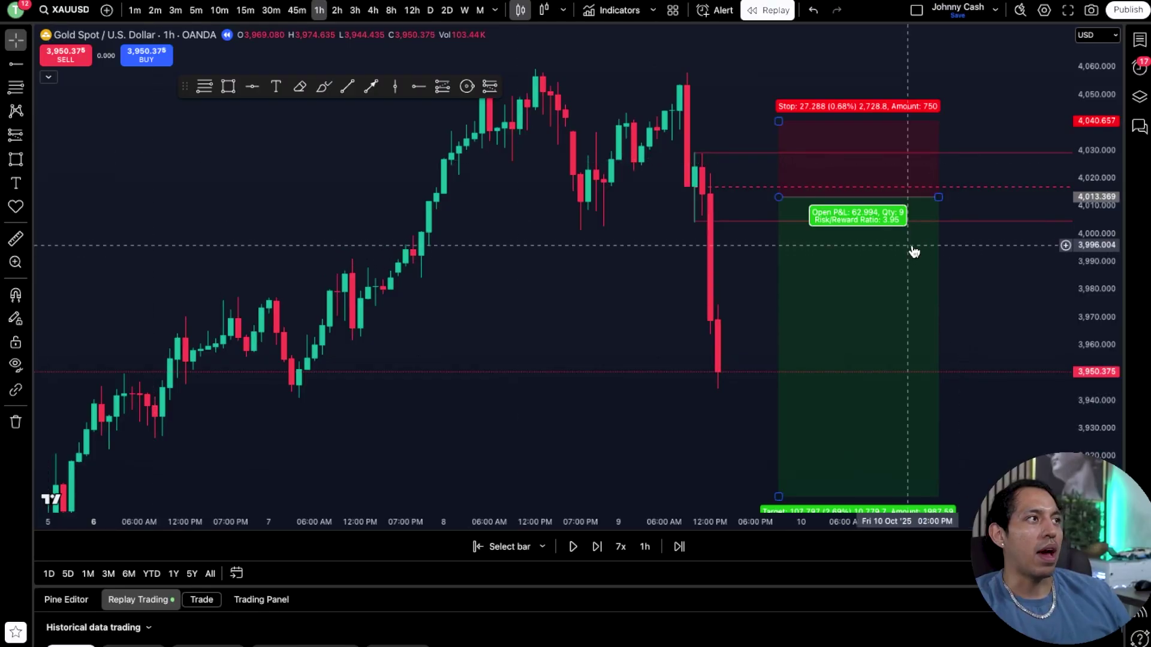
pyautogui.click(783, 252)
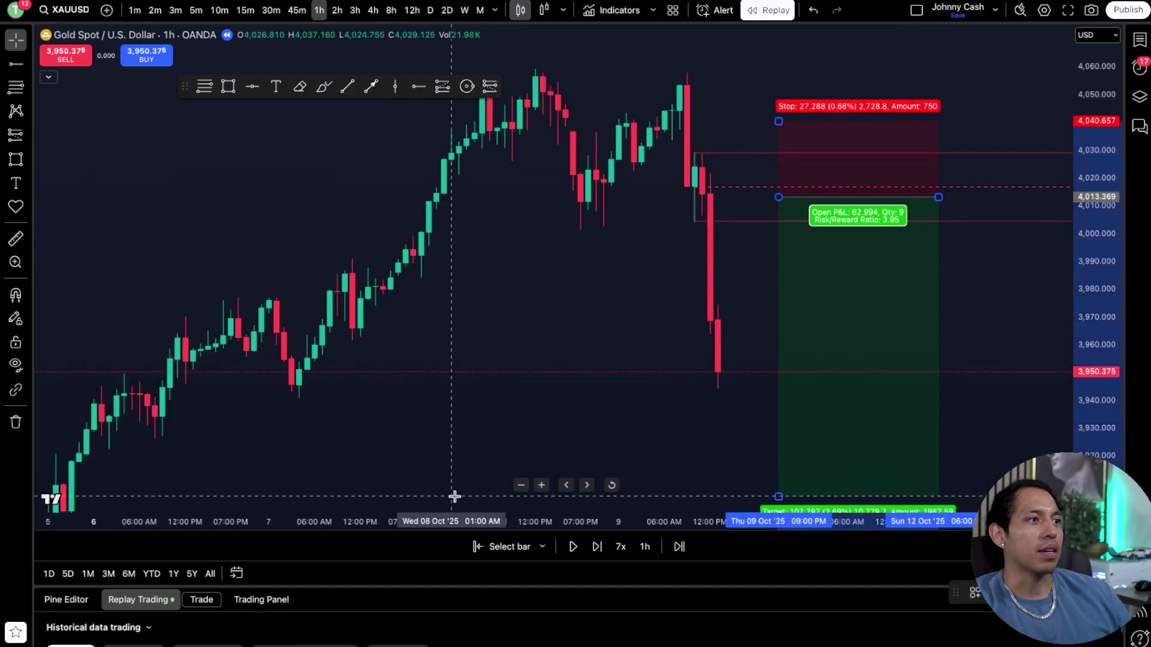
# Play the replay forward at 1x speed, then leave Bar Replay mode
pyautogui.click(573, 551)
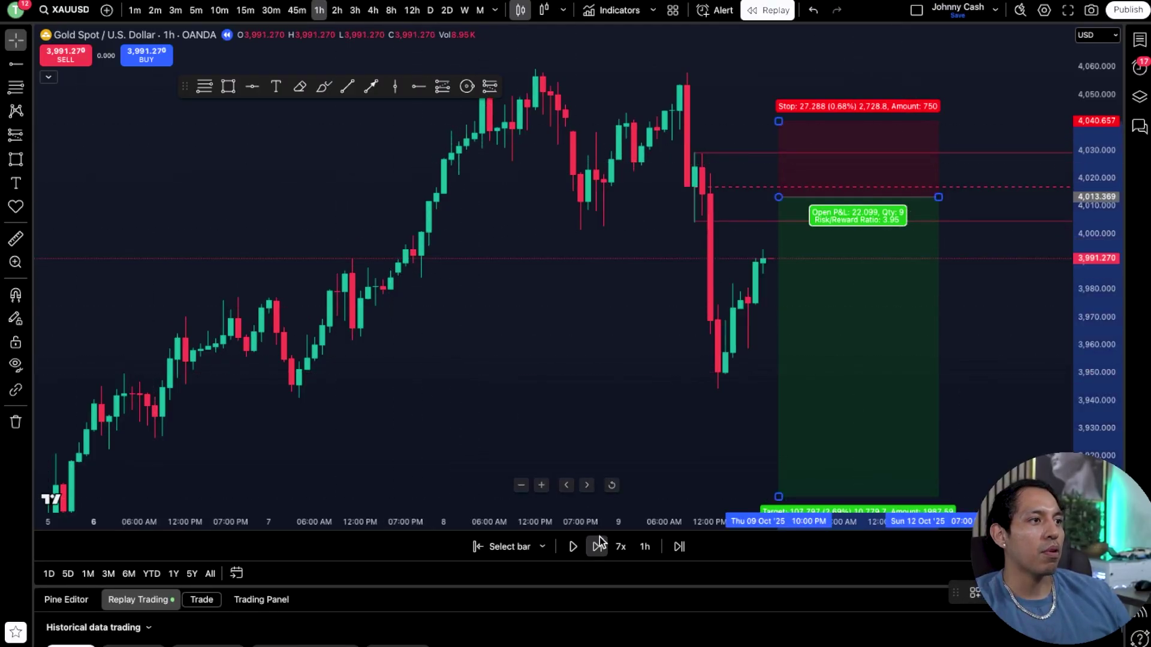
pyautogui.click(621, 547)
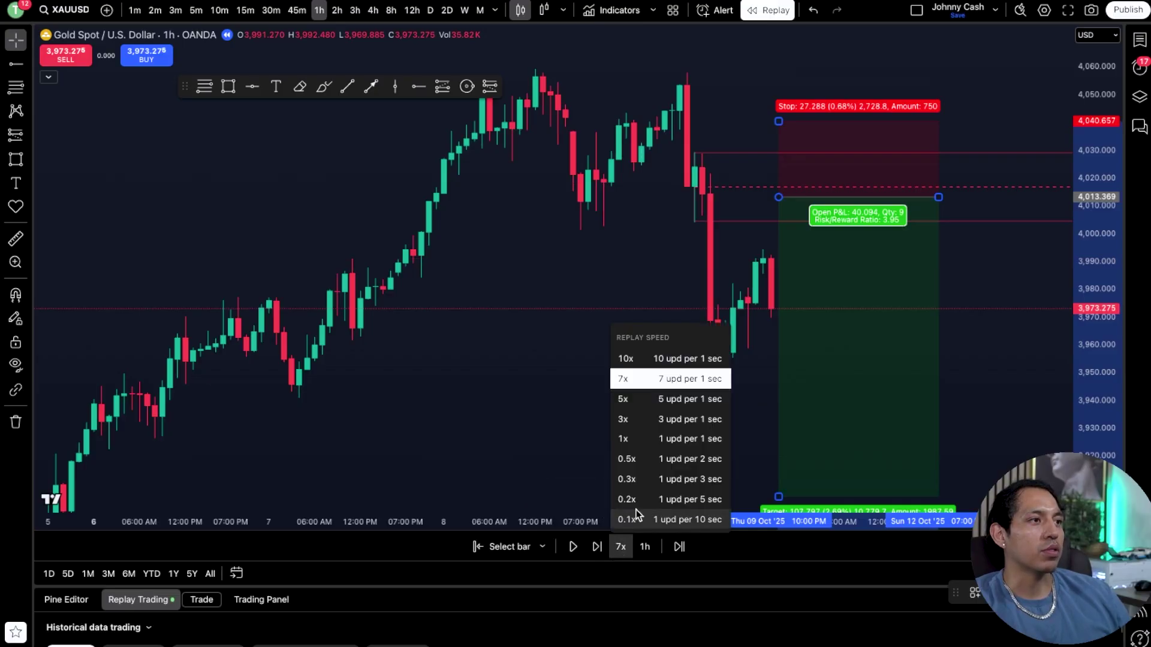
pyautogui.click(645, 439)
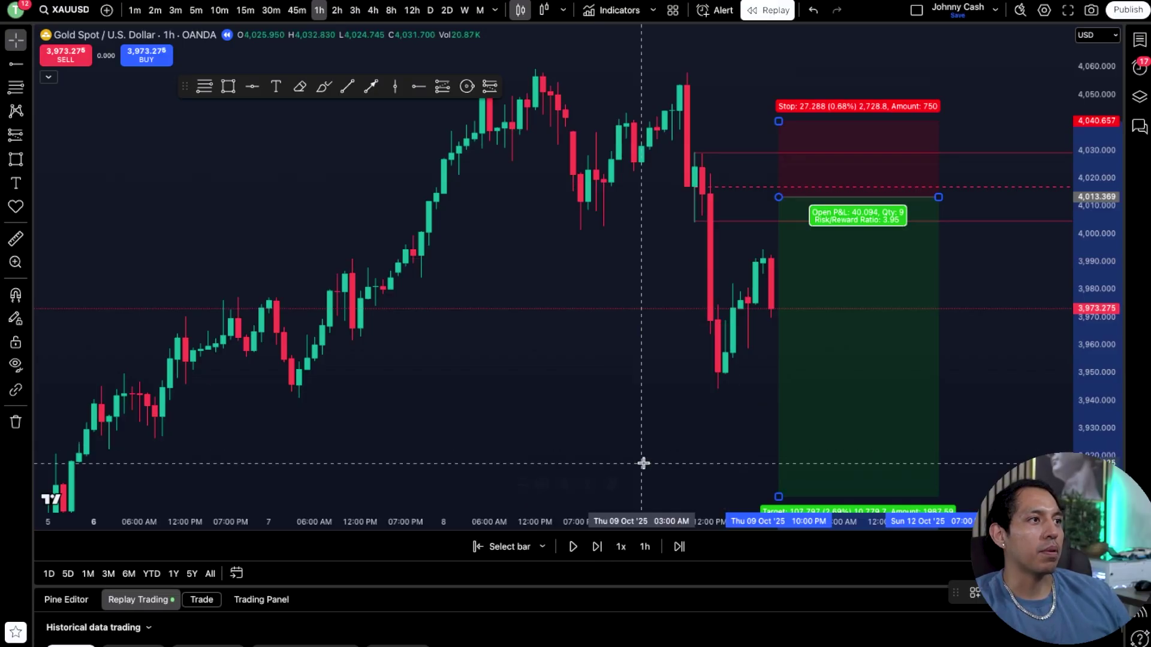
pyautogui.click(643, 548)
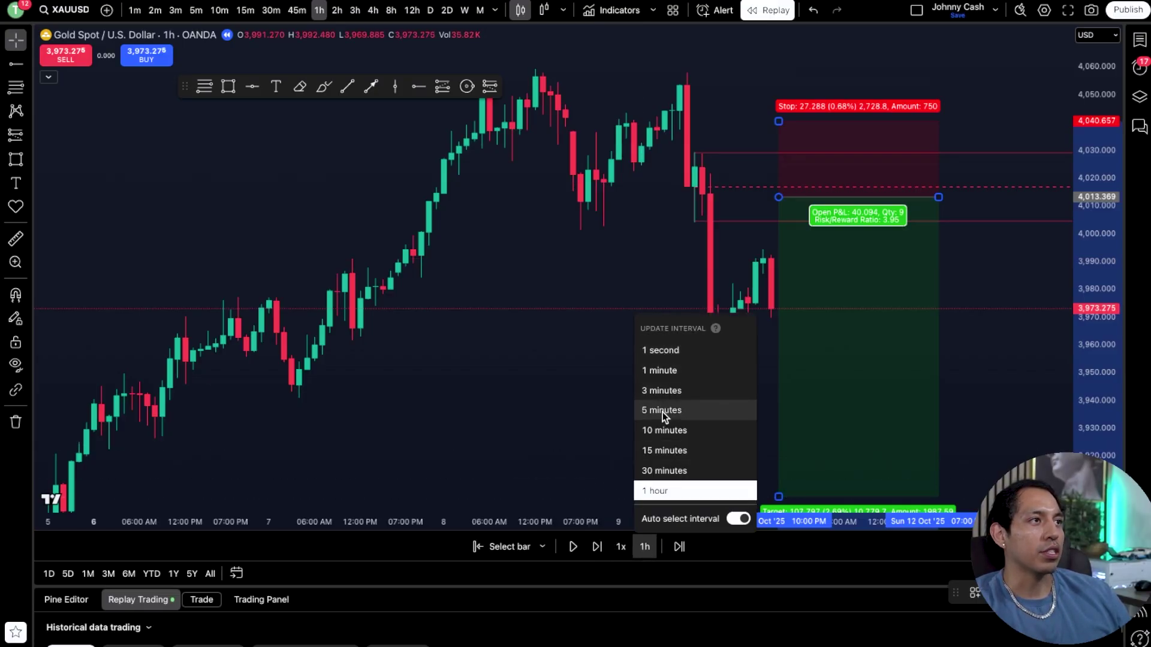
pyautogui.click(573, 547)
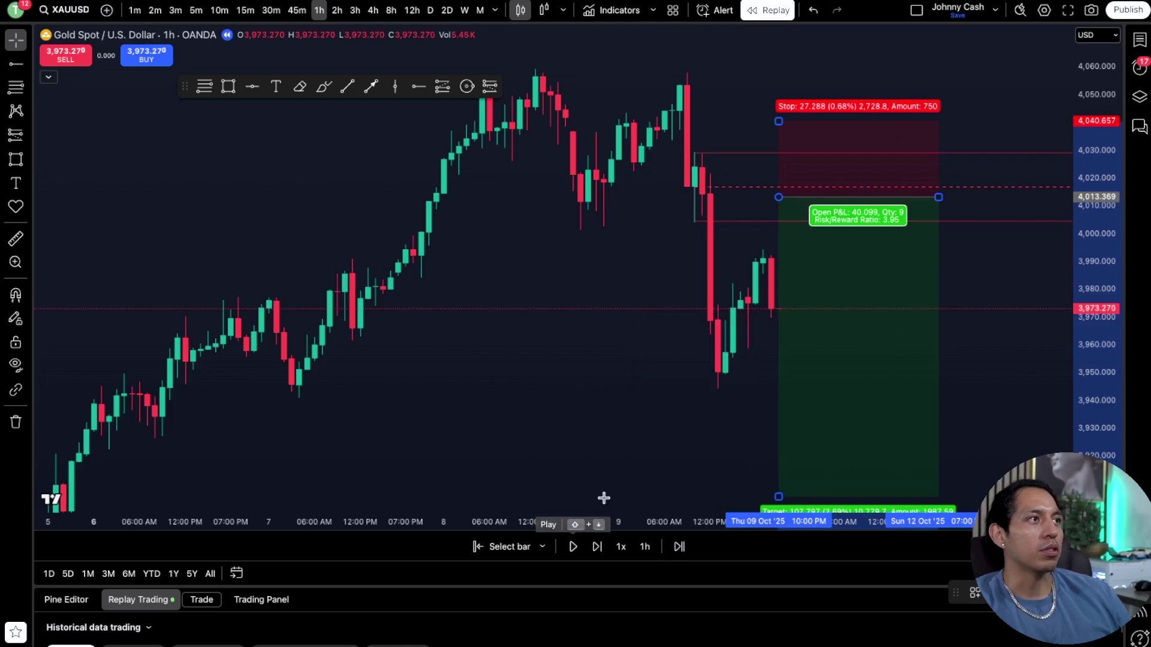
pyautogui.click(762, 12)
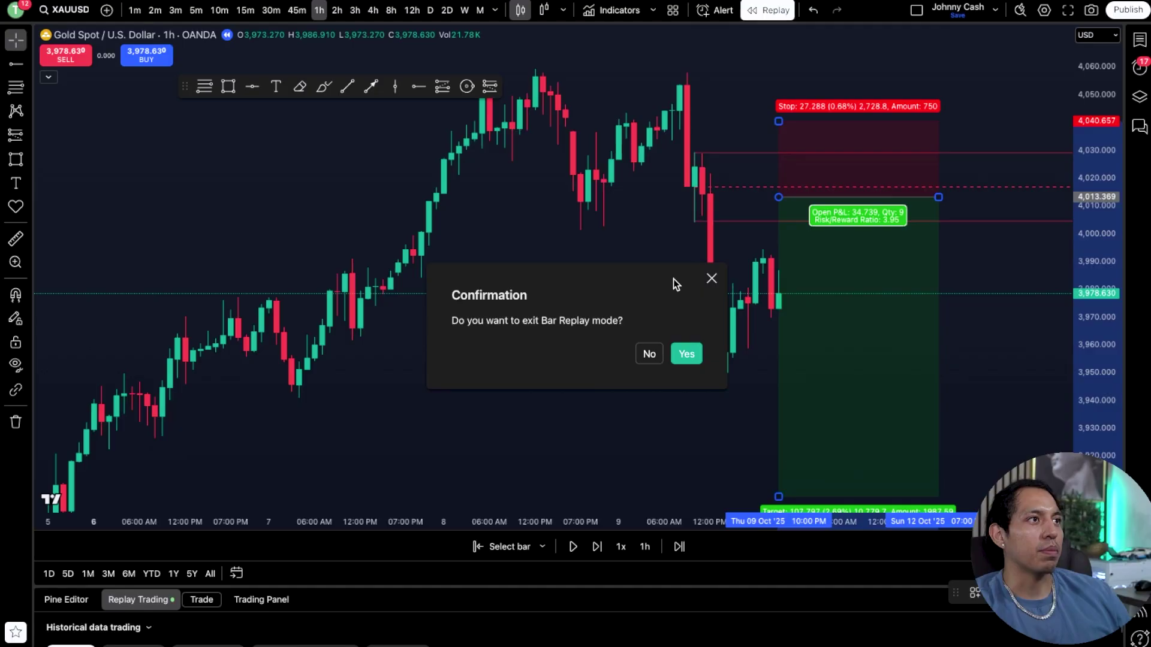
pyautogui.click(686, 353)
# Delete the position box and the red rectangle zone from the chart
pyautogui.rightClick(761, 170)
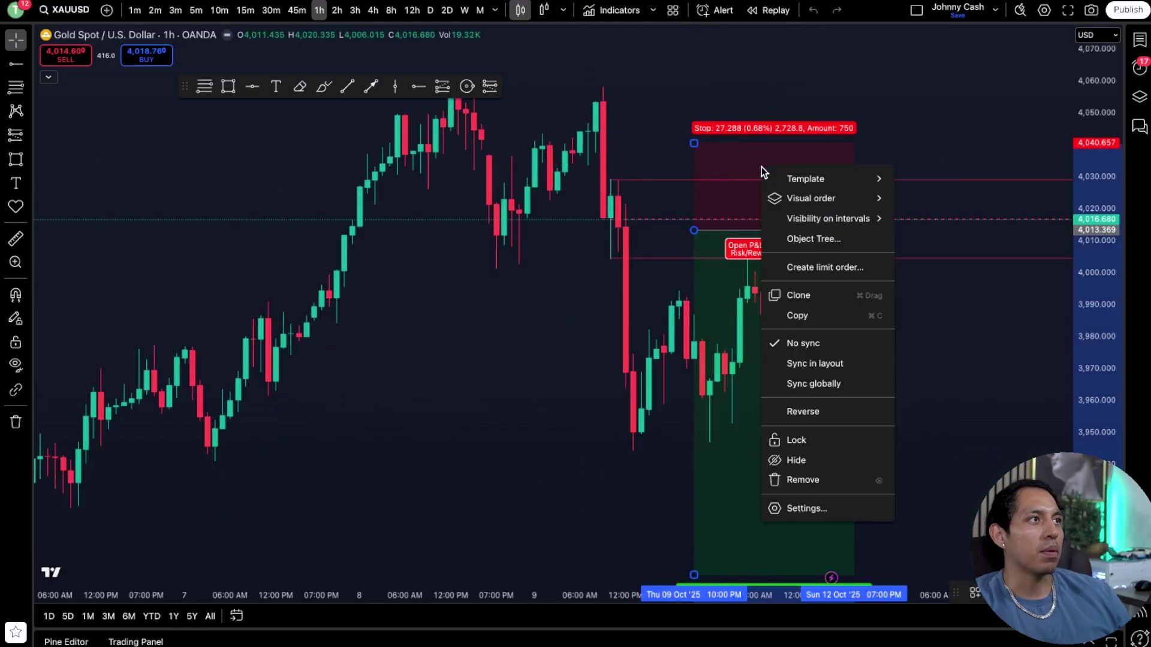
pyautogui.click(819, 478)
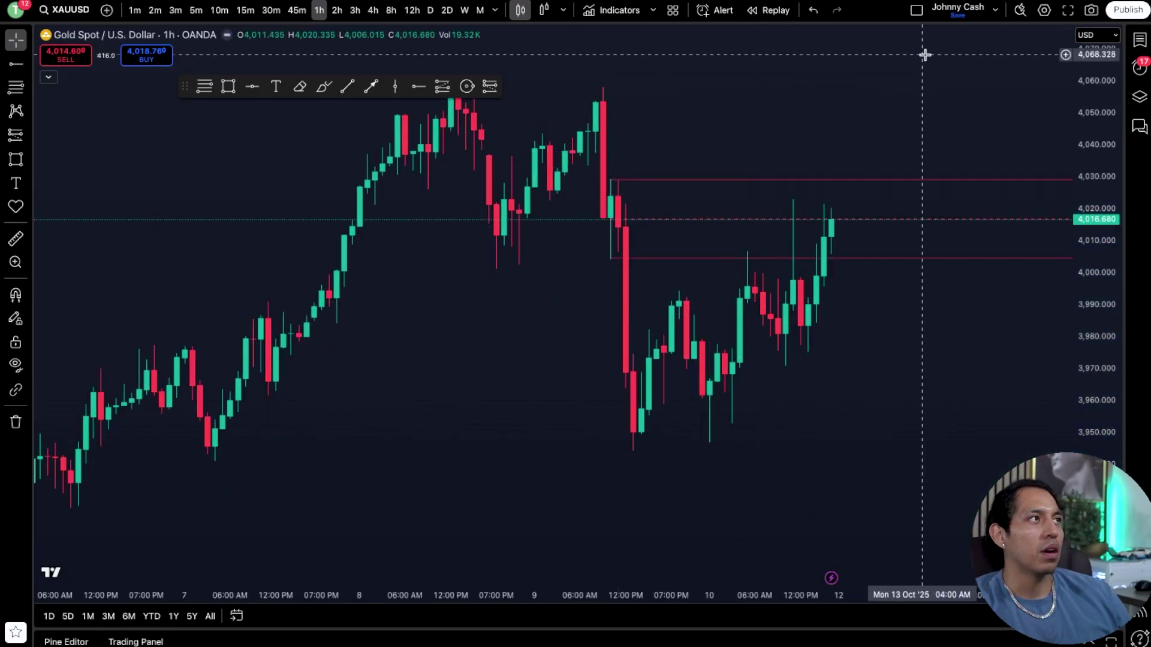
pyautogui.click(656, 180)
pyautogui.press('Delete')
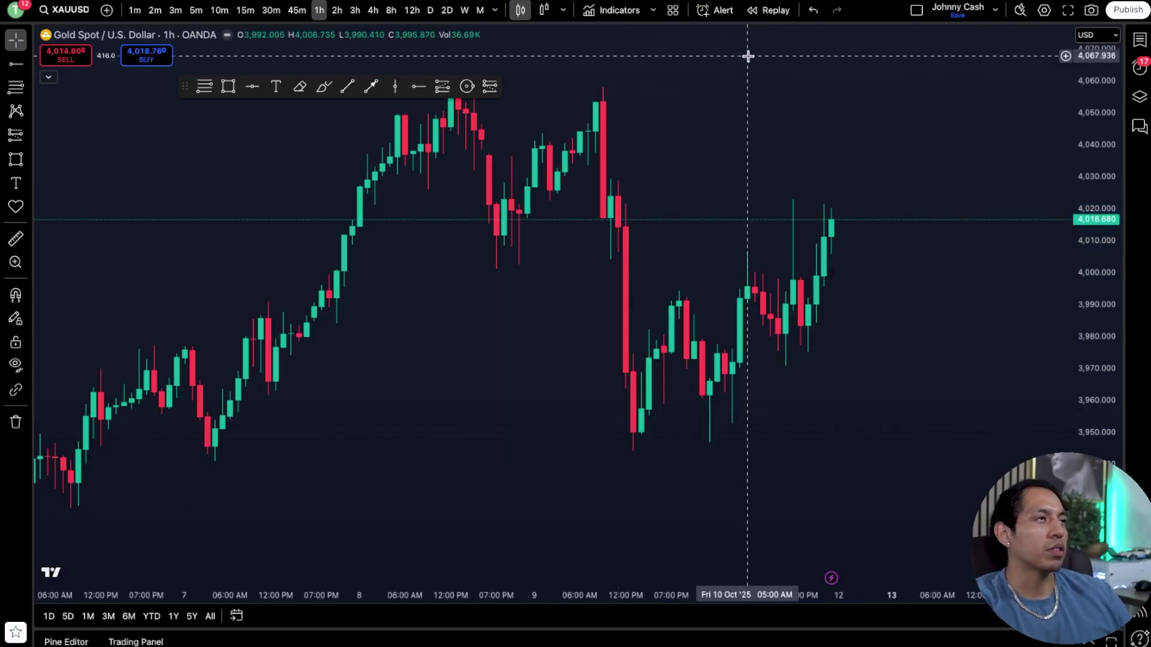
pyautogui.click(915, 11)
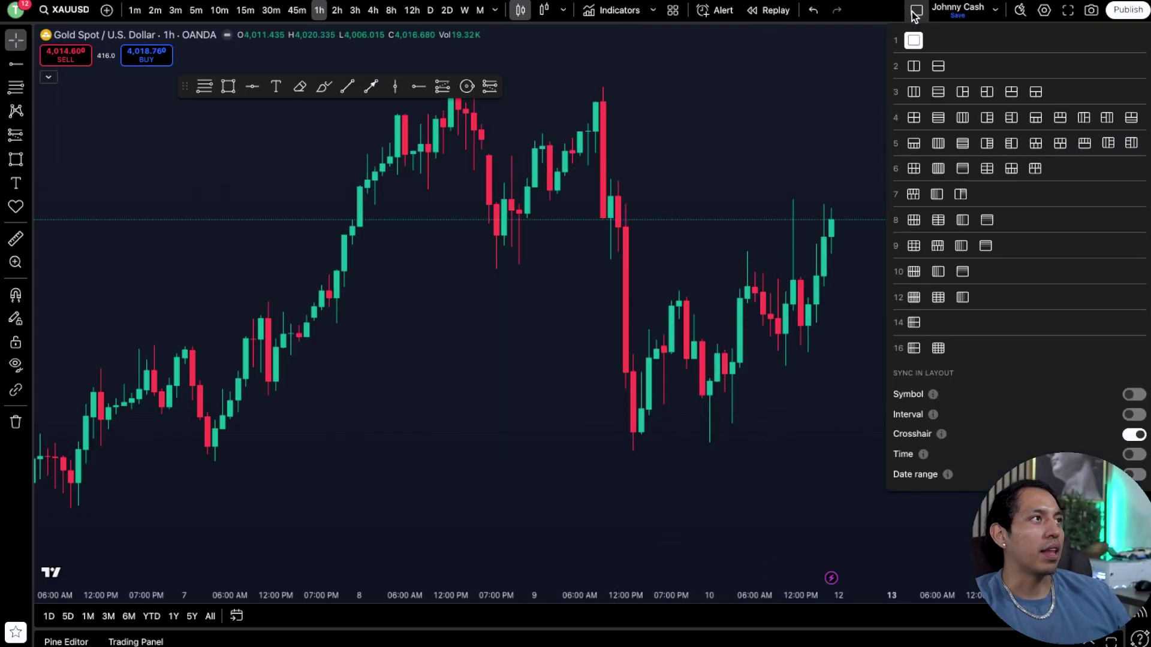
pyautogui.click(913, 66)
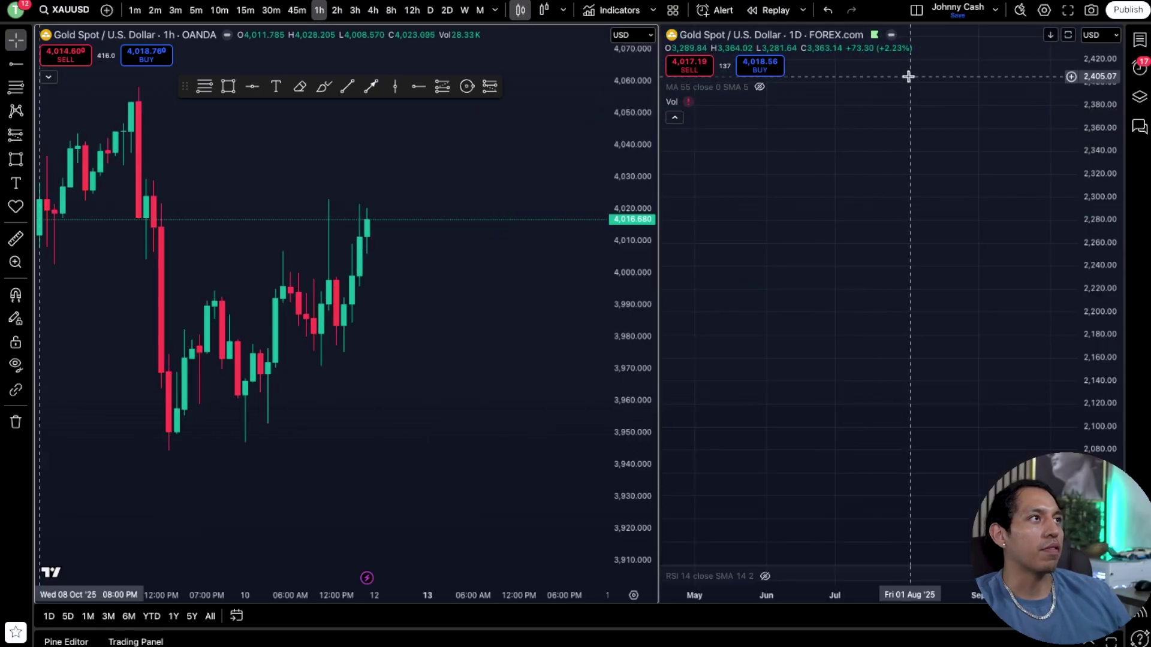
pyautogui.click(909, 76)
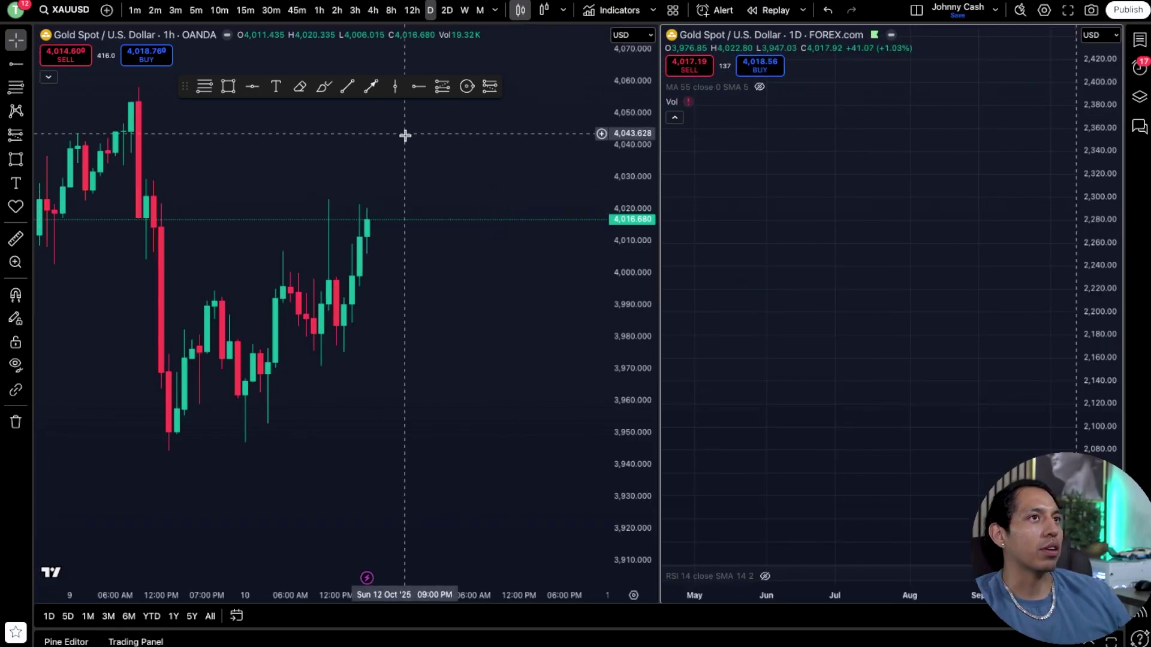
pyautogui.click(796, 35)
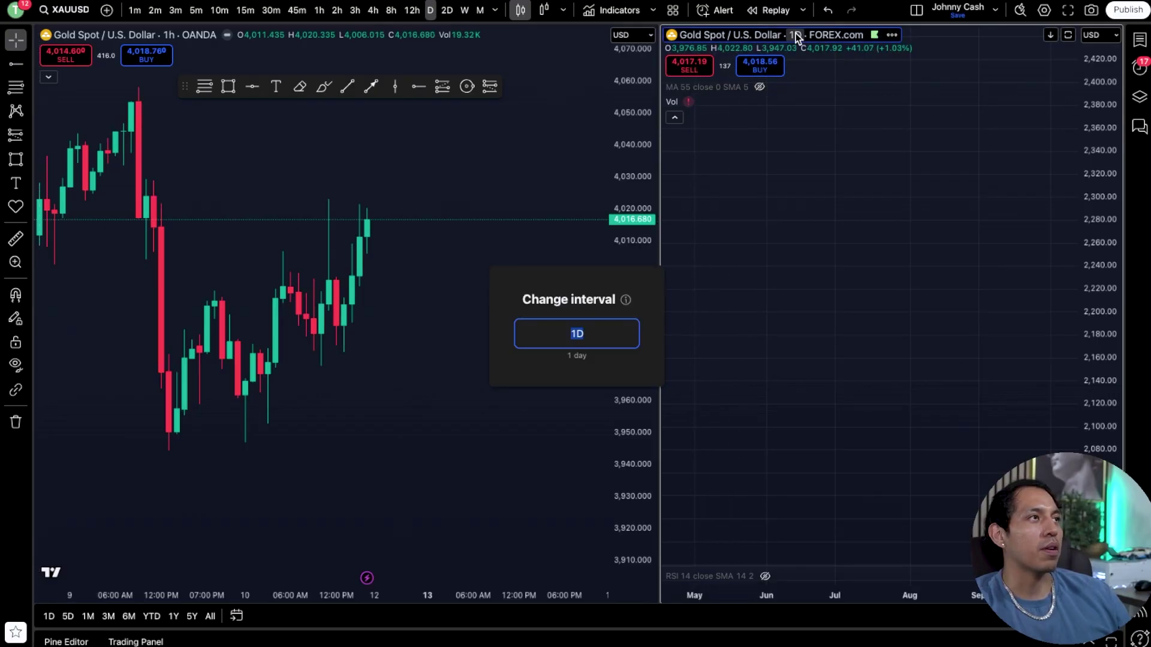
pyautogui.write('15')
pyautogui.press('Return')
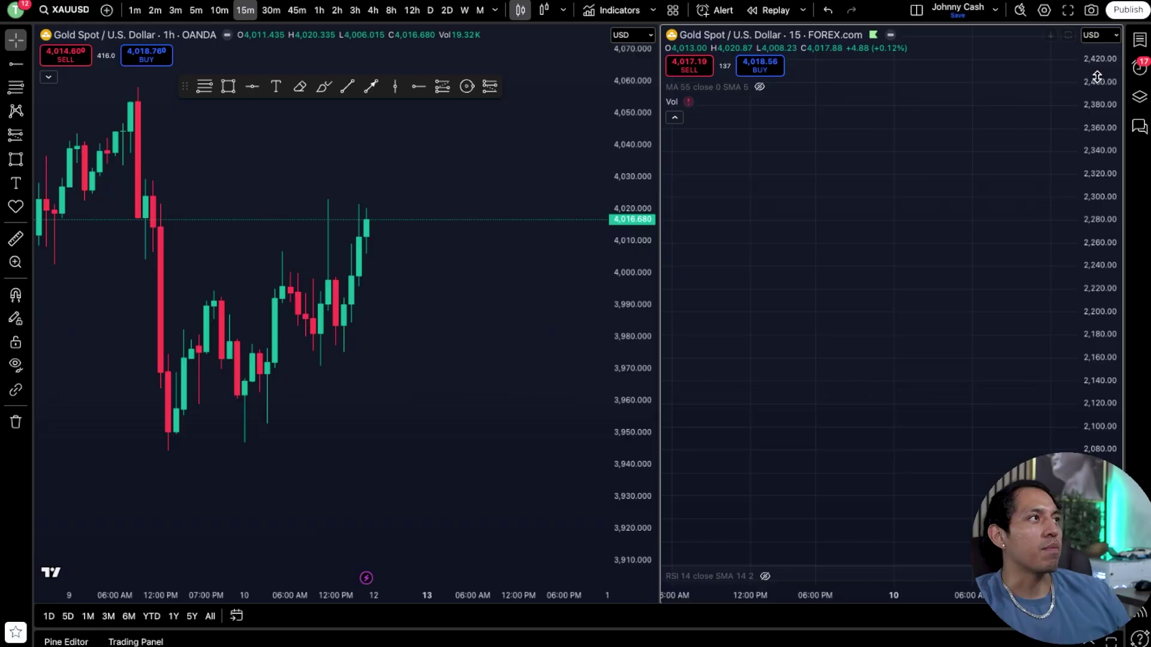
pyautogui.click(1139, 39)
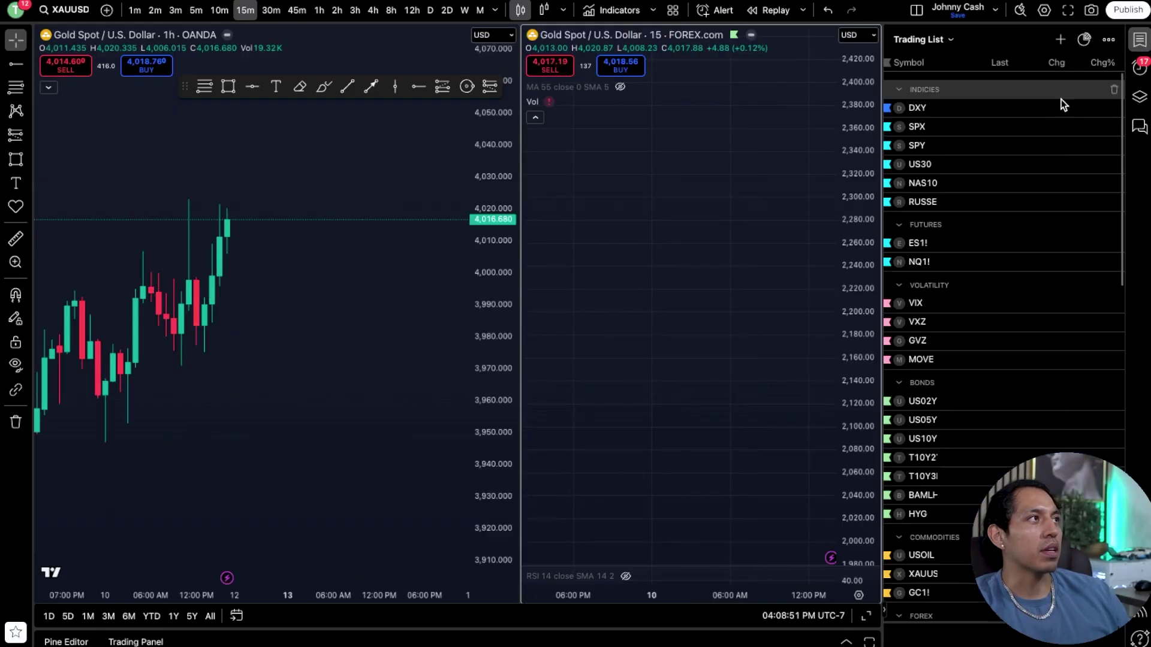
pyautogui.click(1132, 42)
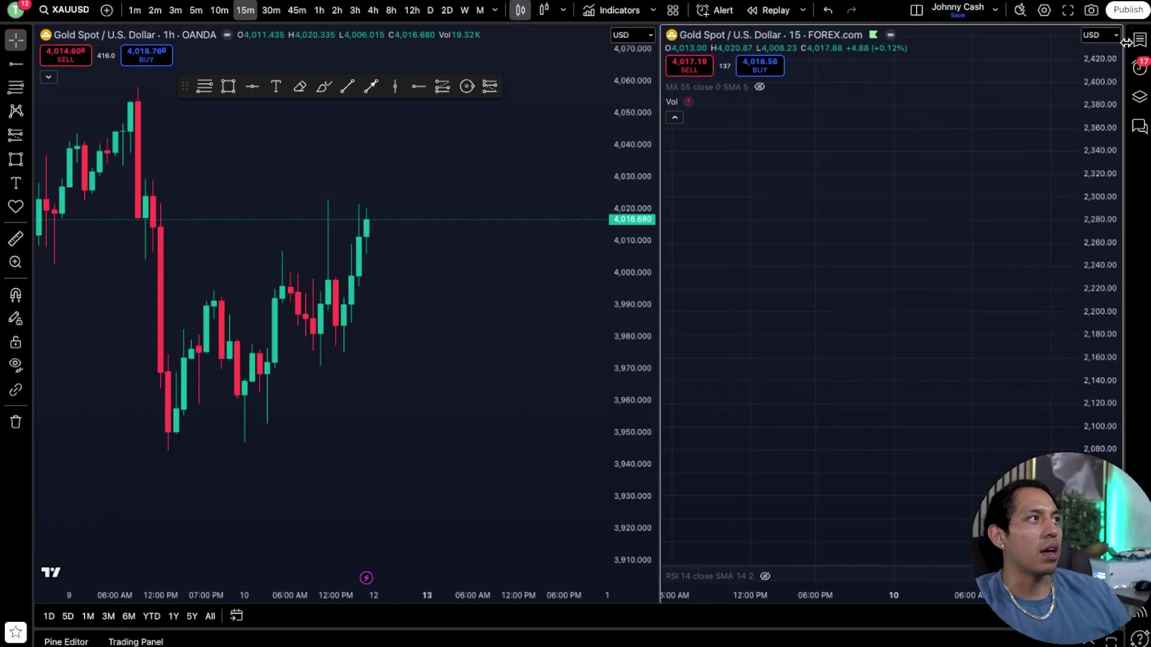
pyautogui.click(496, 249)
pyautogui.scroll(-2, 472, 226)
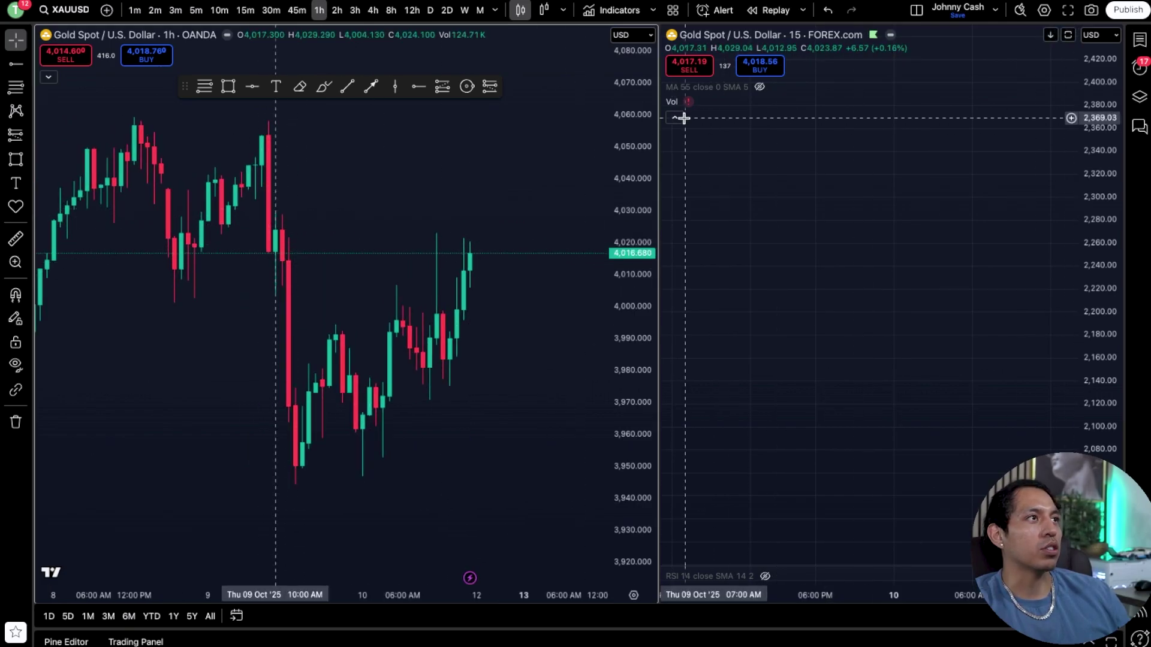
pyautogui.click(673, 87)
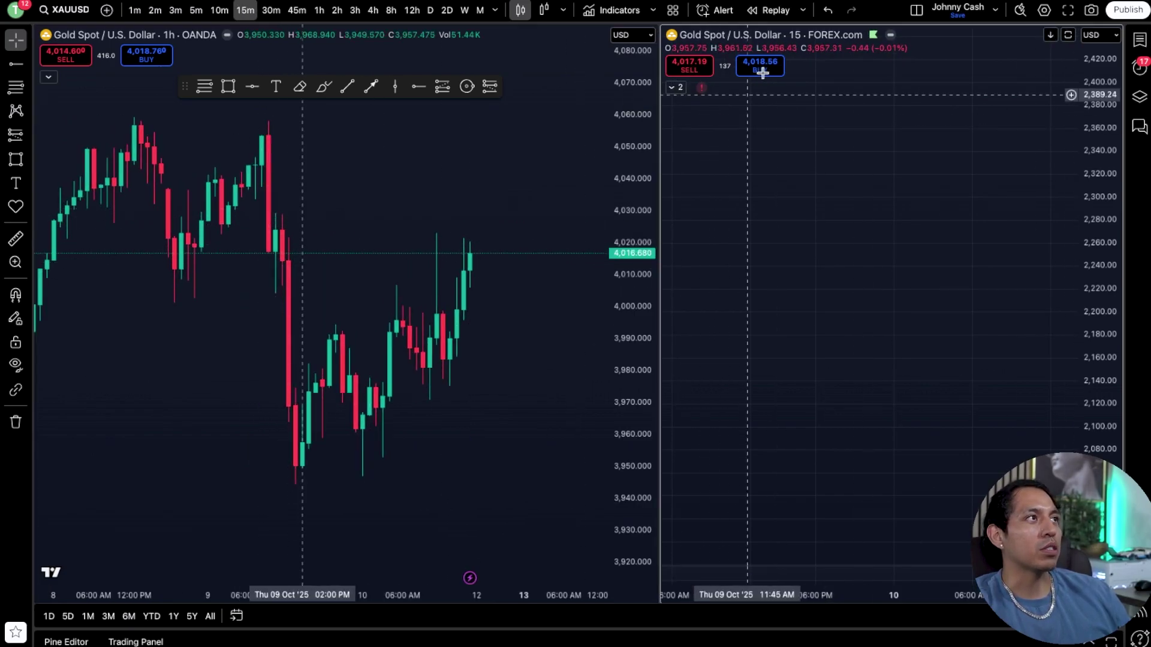
pyautogui.click(911, 10)
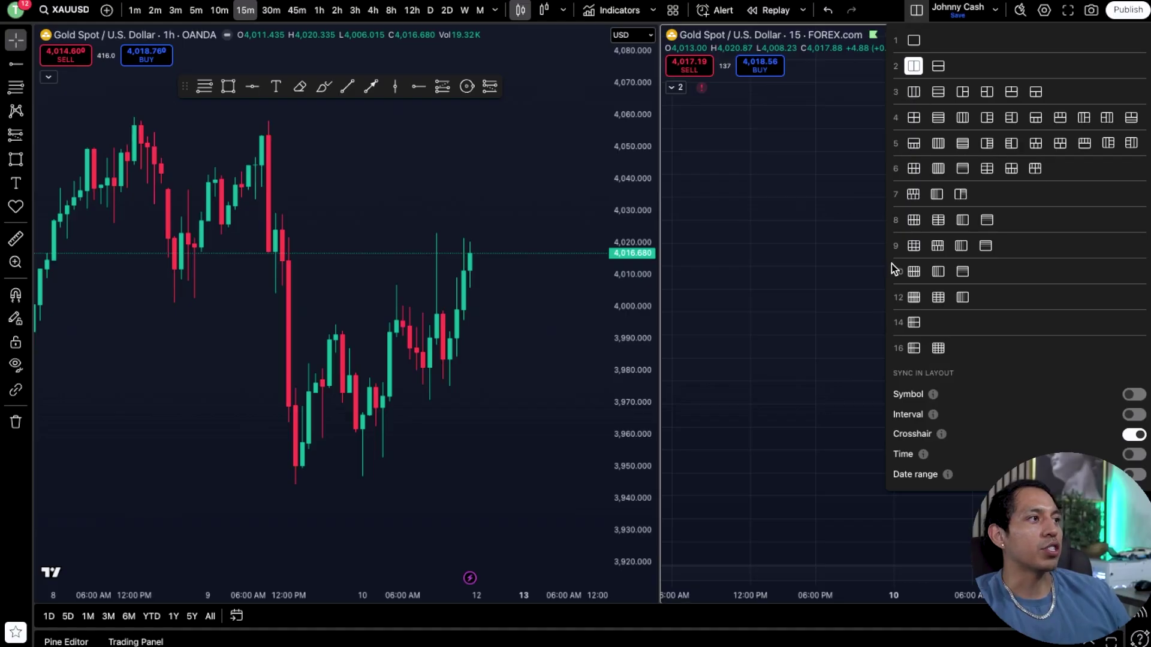
pyautogui.click(915, 10)
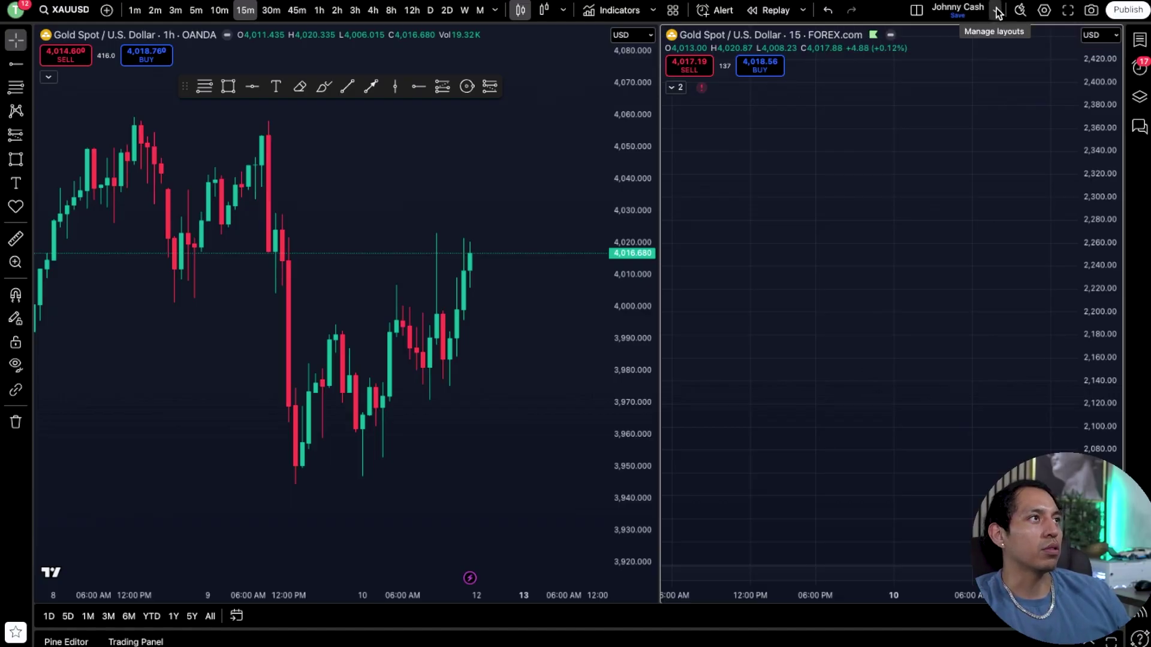
pyautogui.click(916, 10)
pyautogui.click(912, 35)
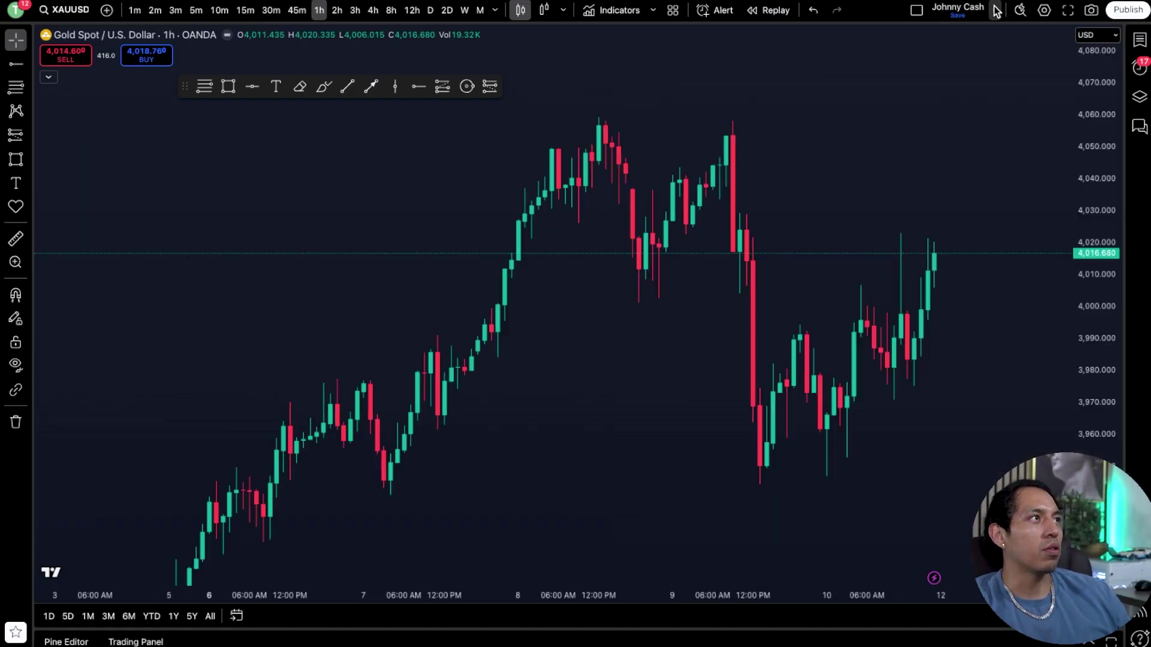
pyautogui.click(995, 10)
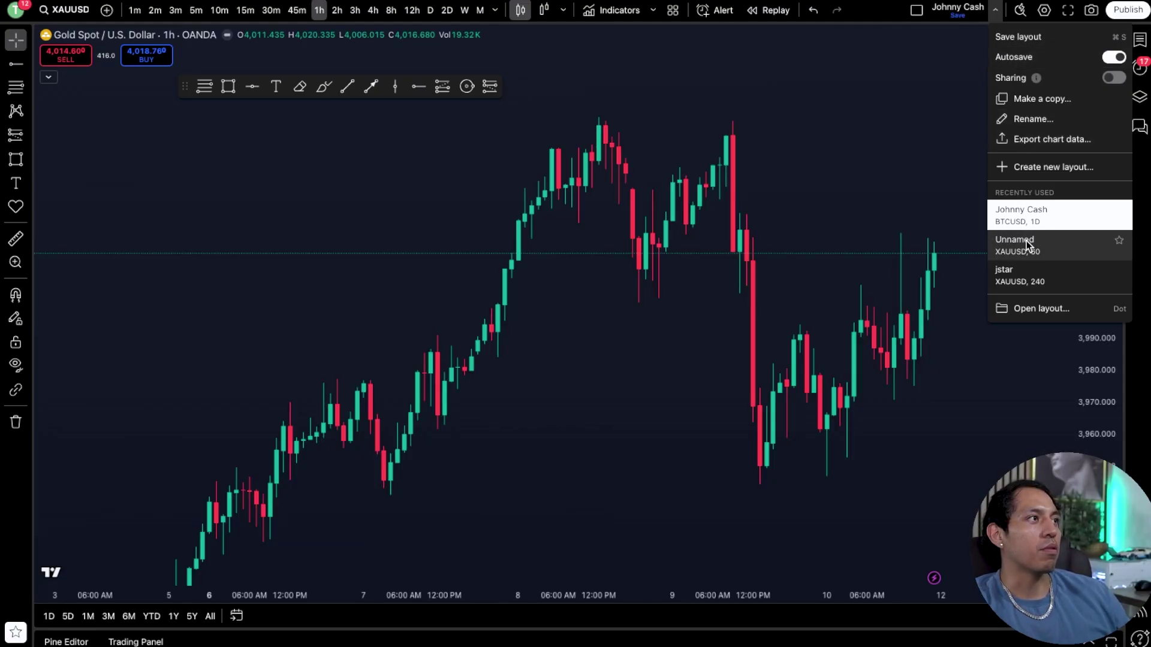
pyautogui.click(980, 72)
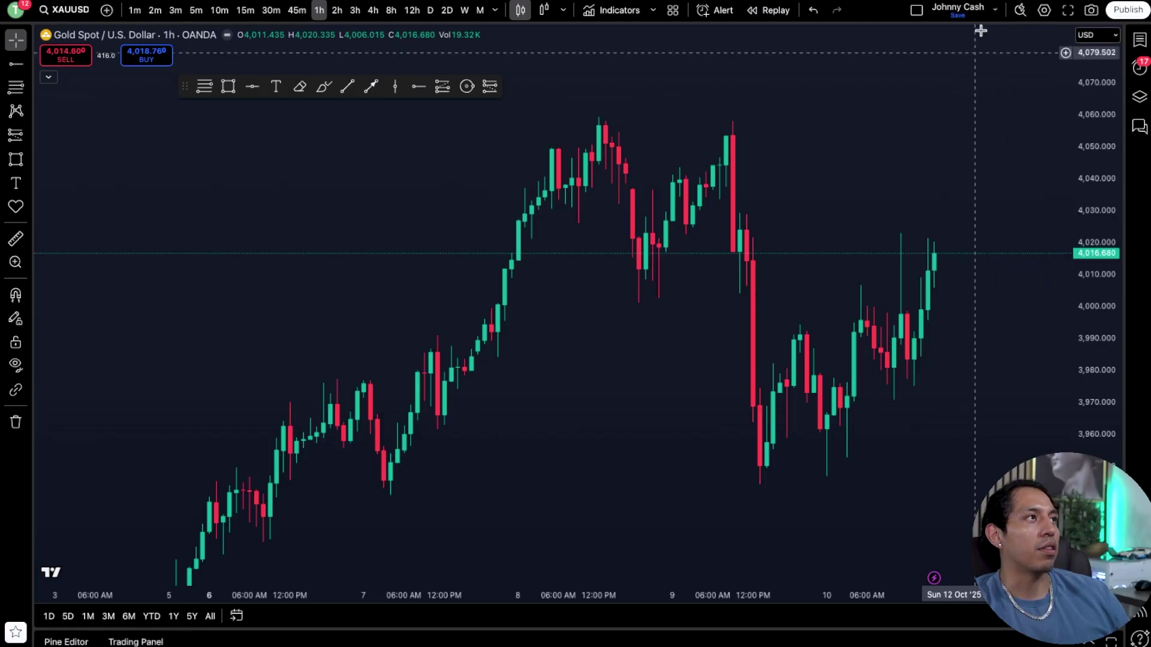
pyautogui.click(1045, 12)
pyautogui.click(481, 207)
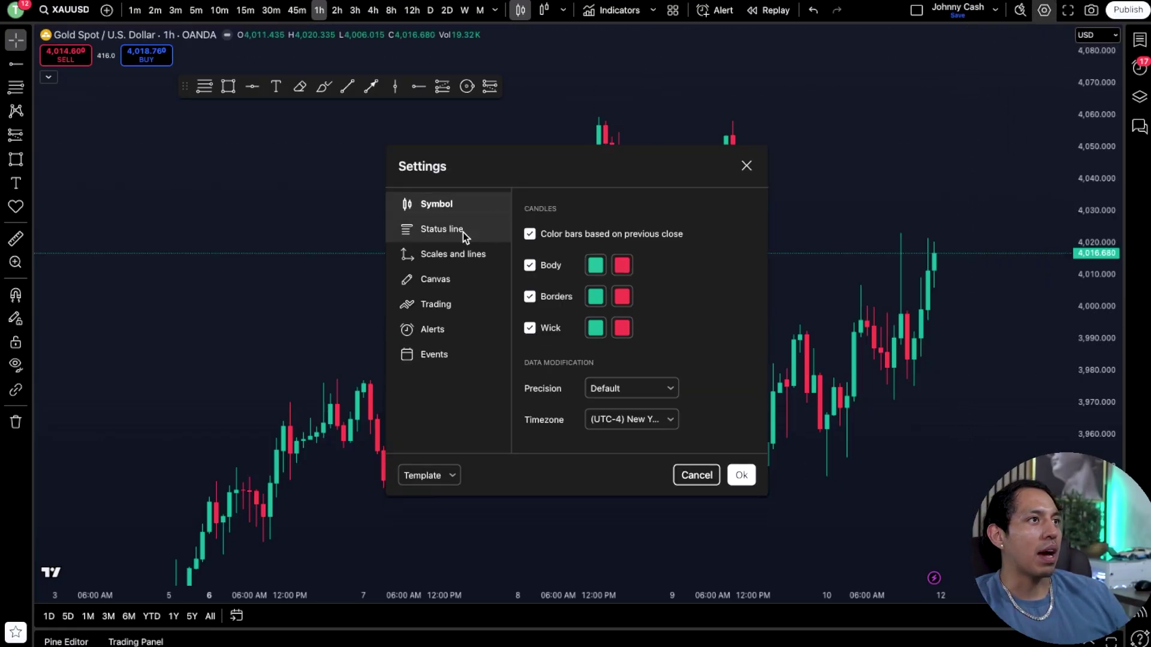
pyautogui.click(463, 232)
pyautogui.click(462, 259)
pyautogui.click(453, 139)
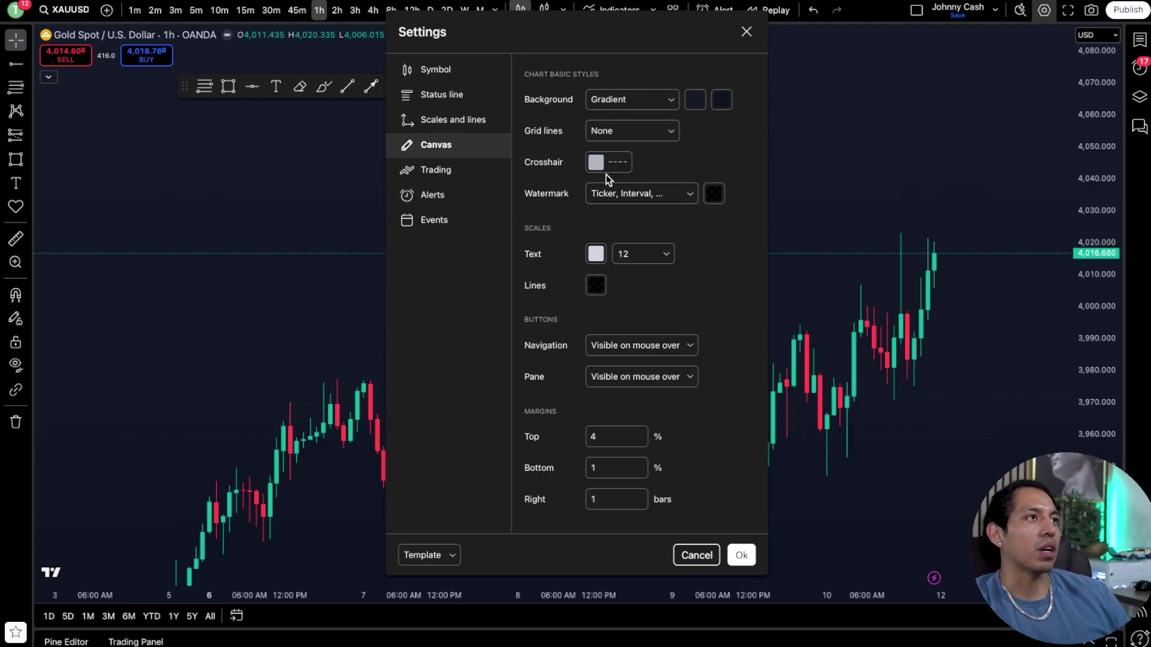
pyautogui.click(433, 112)
pyautogui.click(435, 105)
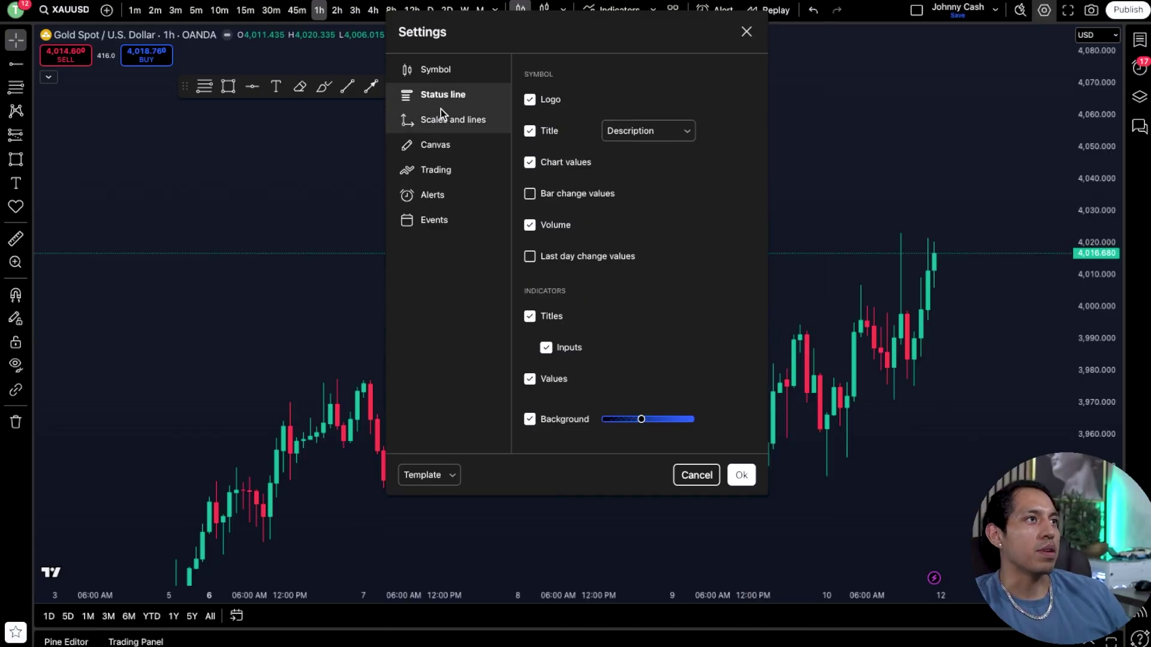
pyautogui.click(444, 75)
pyautogui.click(447, 202)
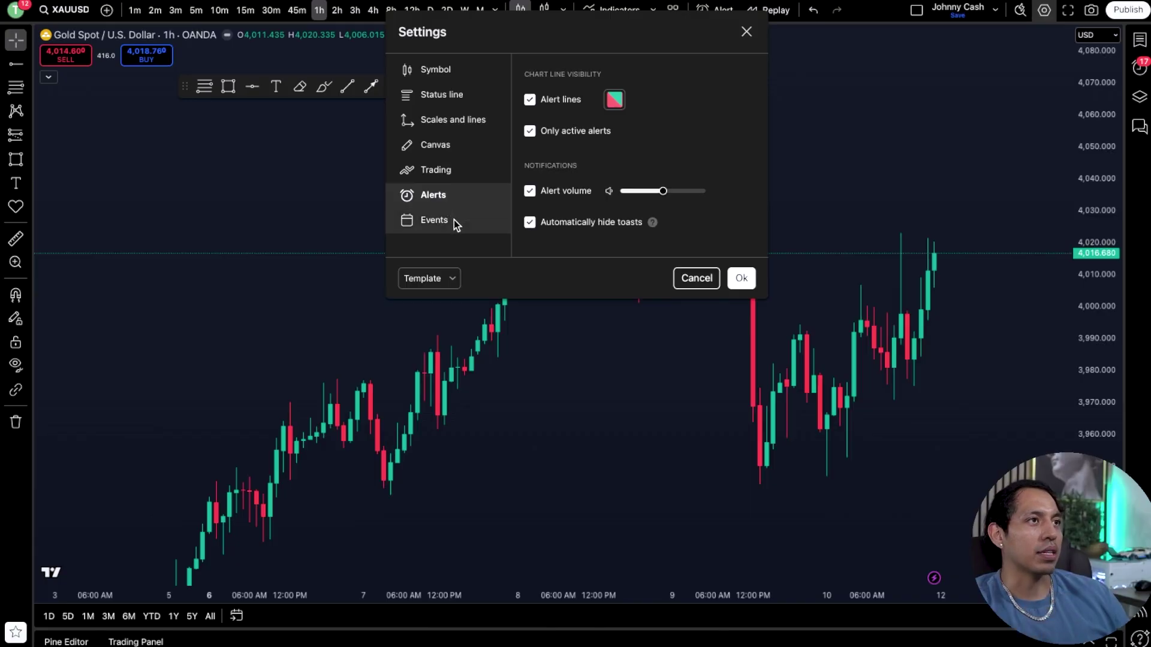
pyautogui.click(455, 220)
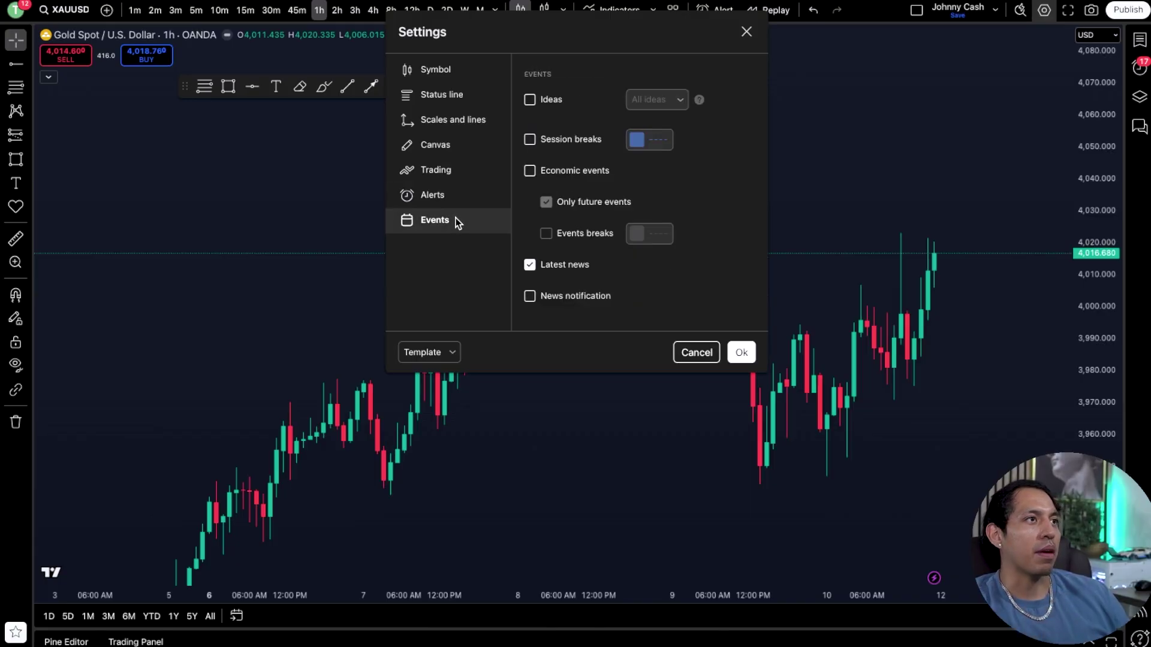
pyautogui.click(530, 141)
pyautogui.click(531, 141)
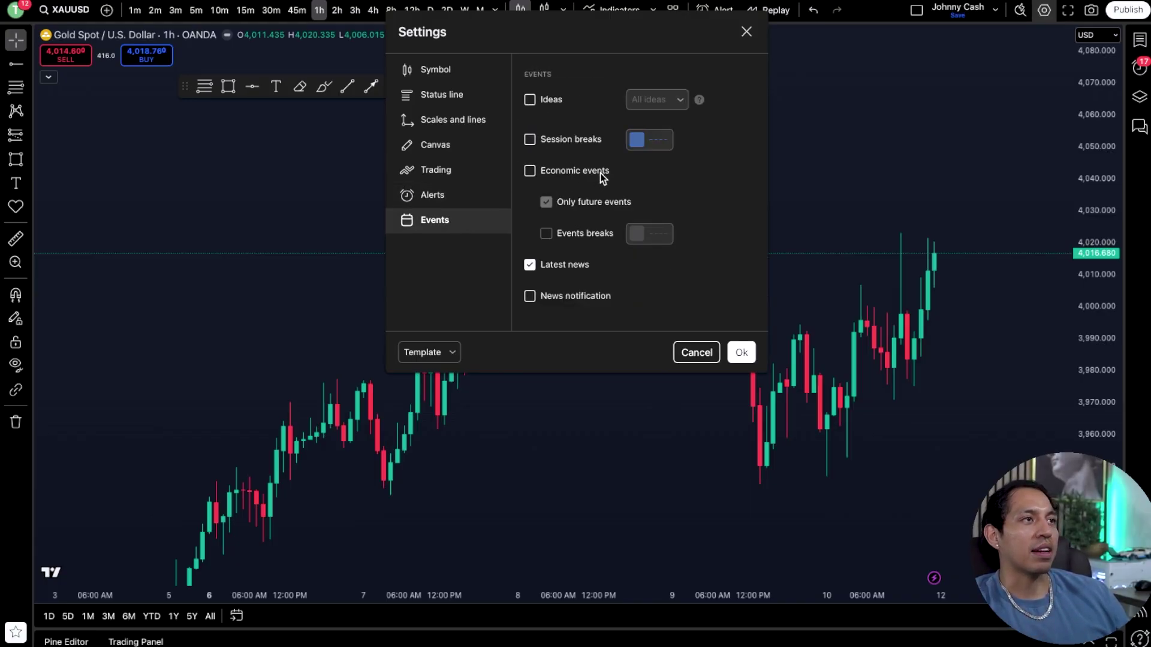
pyautogui.click(747, 32)
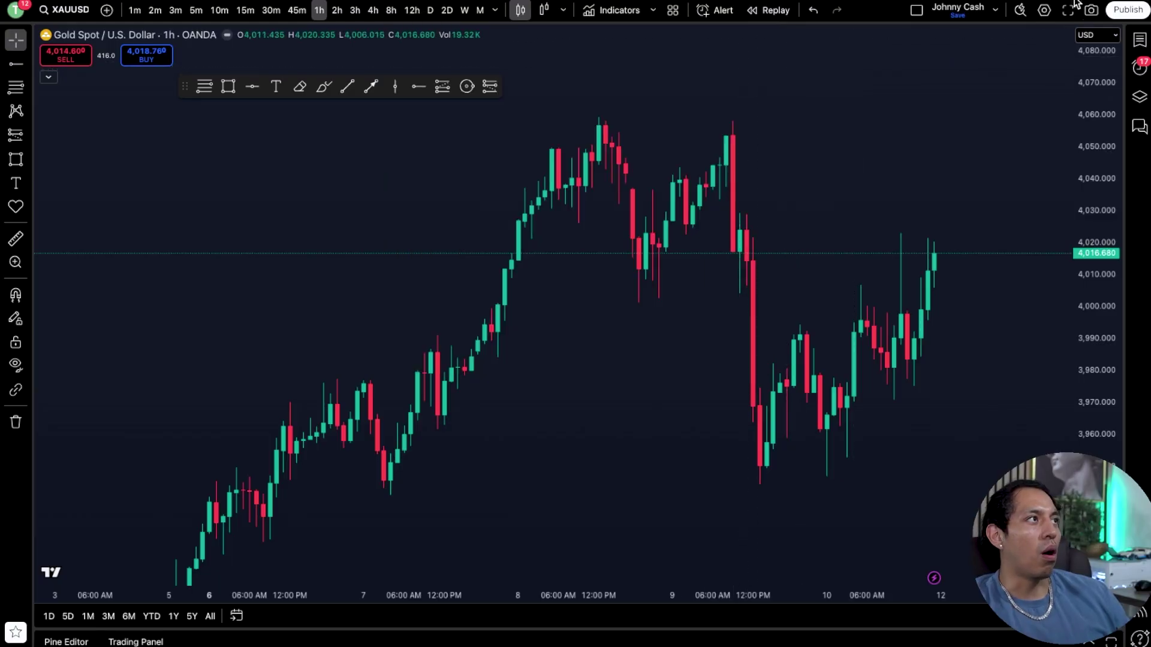
pyautogui.click(1125, 16)
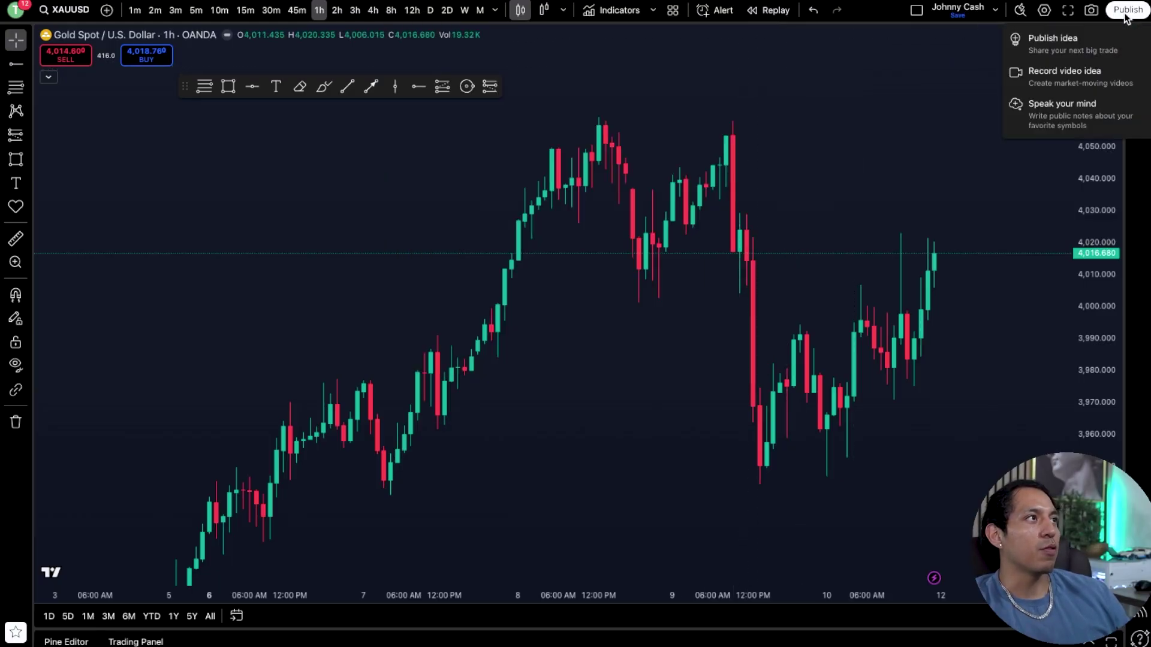
# Close the publishing options, open the watchlist panel and preview its list options
pyautogui.click(930, 82)
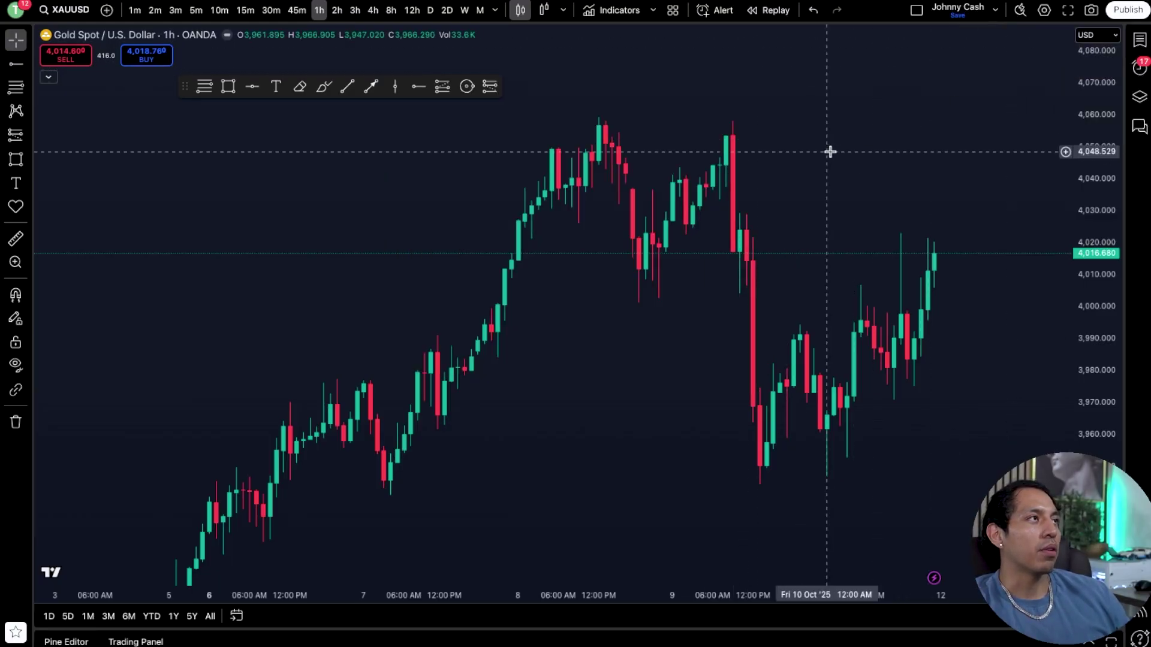
pyautogui.click(1140, 40)
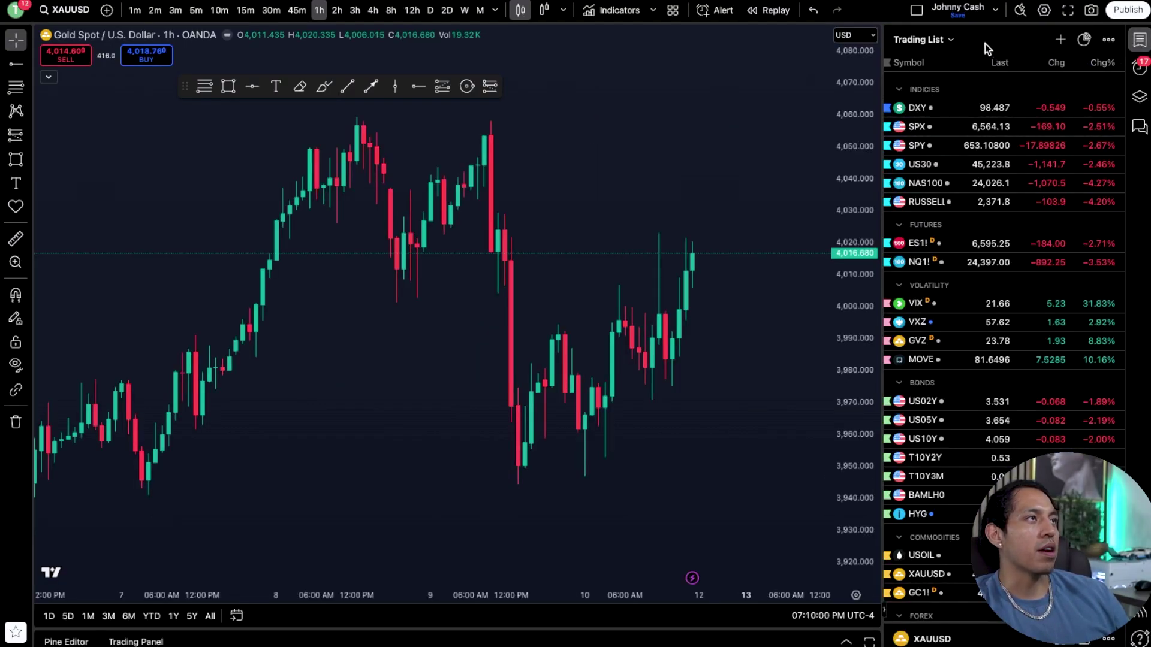
pyautogui.scroll(-10, 987, 263)
pyautogui.scroll(10, 988, 265)
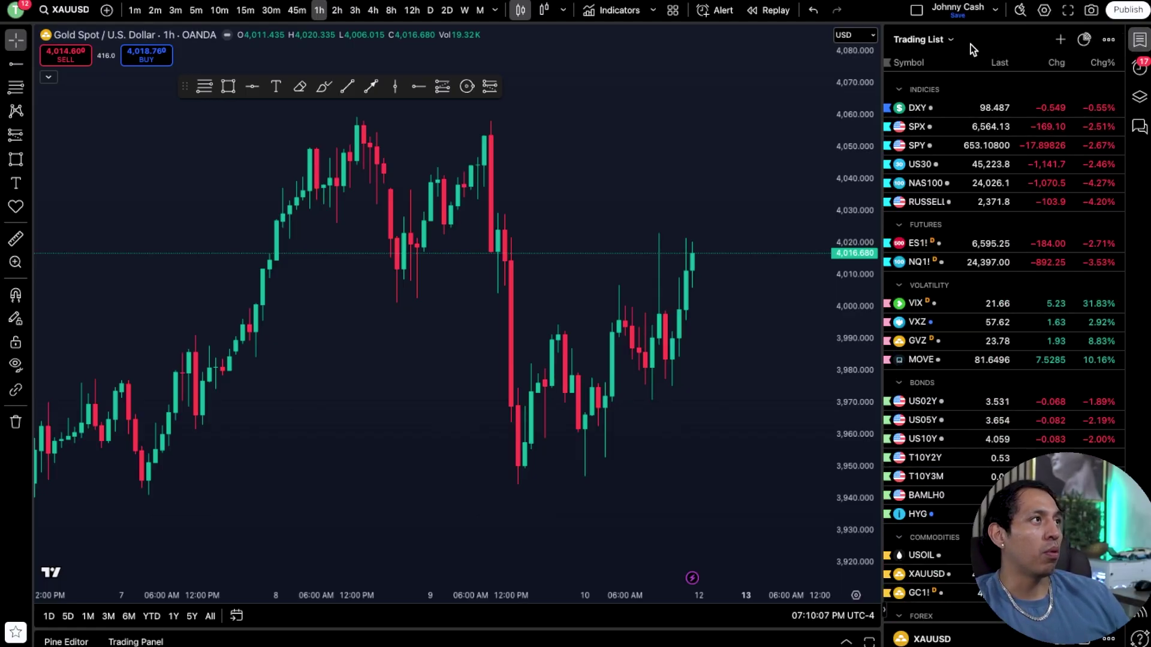
pyautogui.click(944, 41)
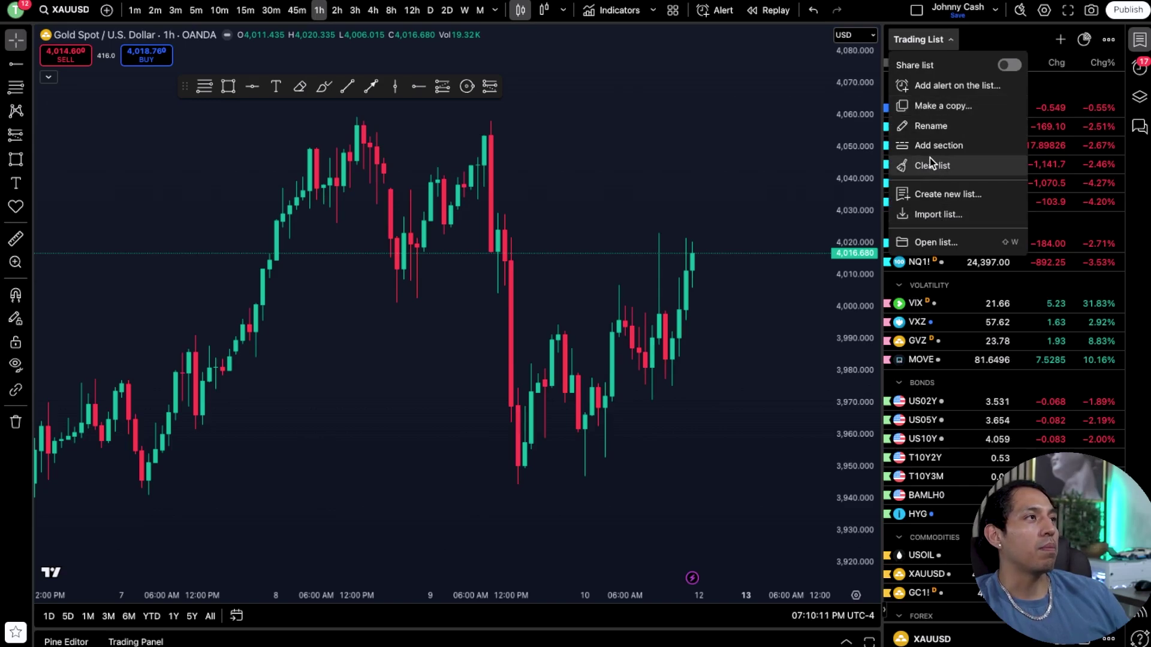
pyautogui.click(975, 47)
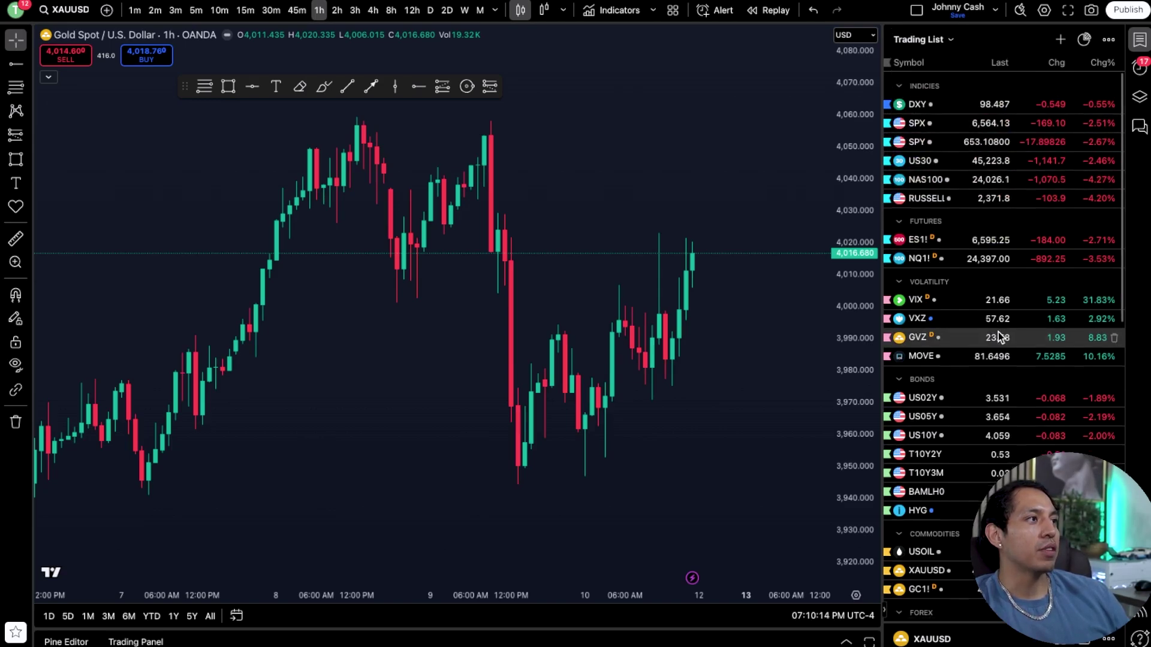
pyautogui.scroll(-8, 997, 336)
pyautogui.scroll(8, 998, 332)
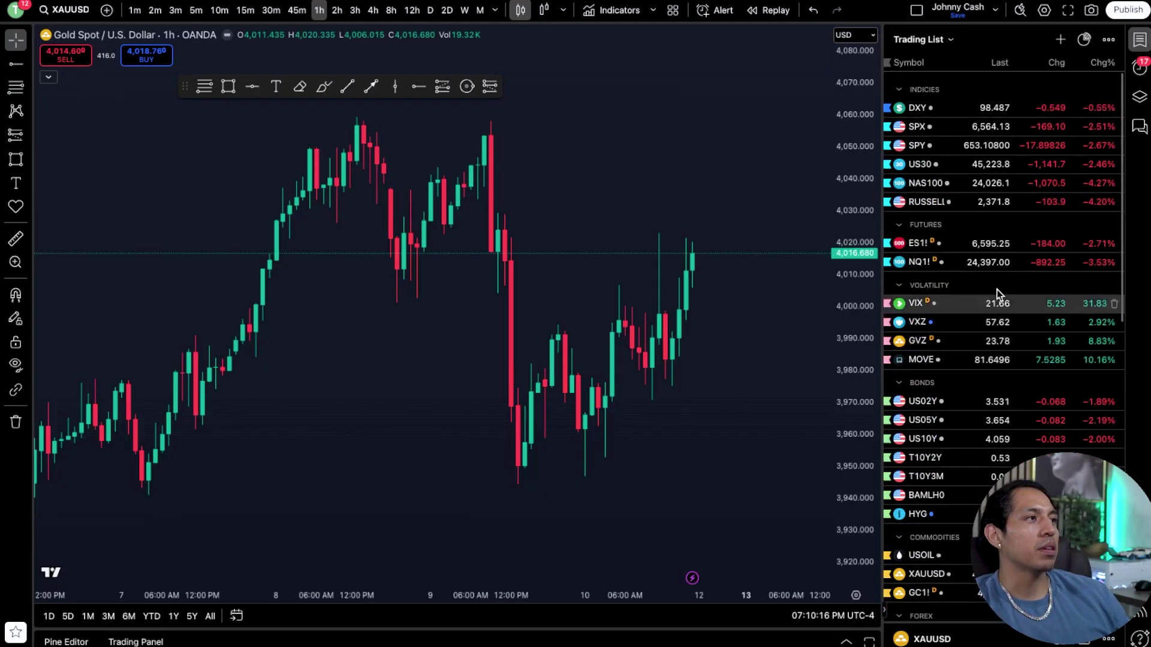
# Preview the watchlist's add-symbol search and display settings, closing each
pyautogui.click(1053, 40)
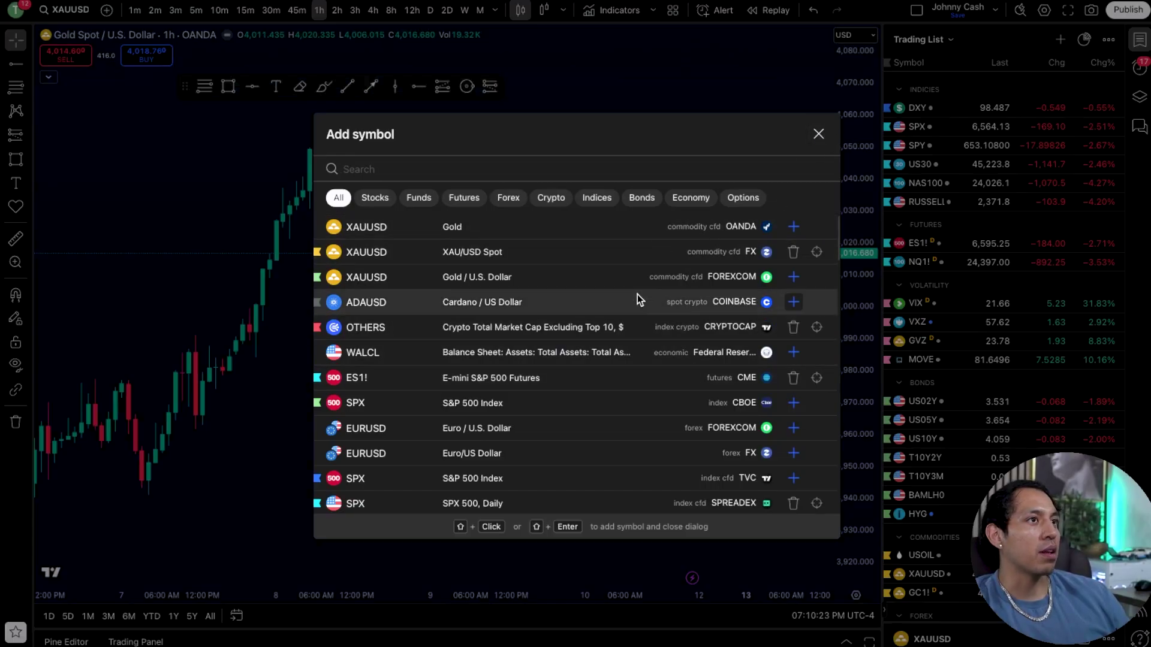
pyautogui.click(819, 134)
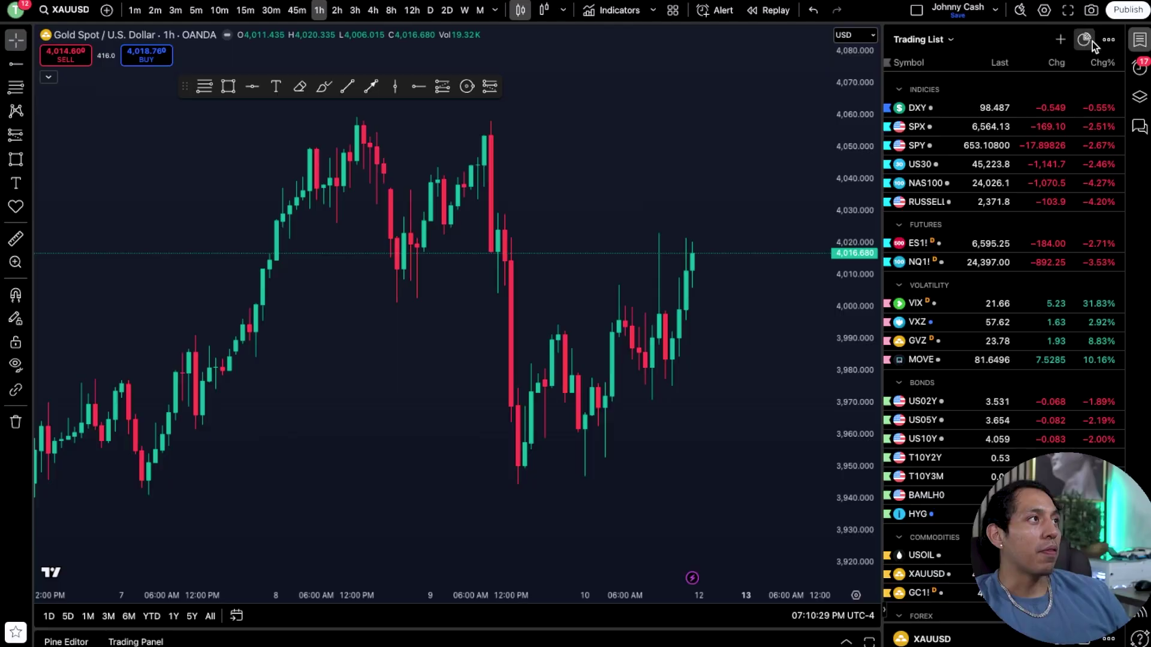
pyautogui.click(1108, 40)
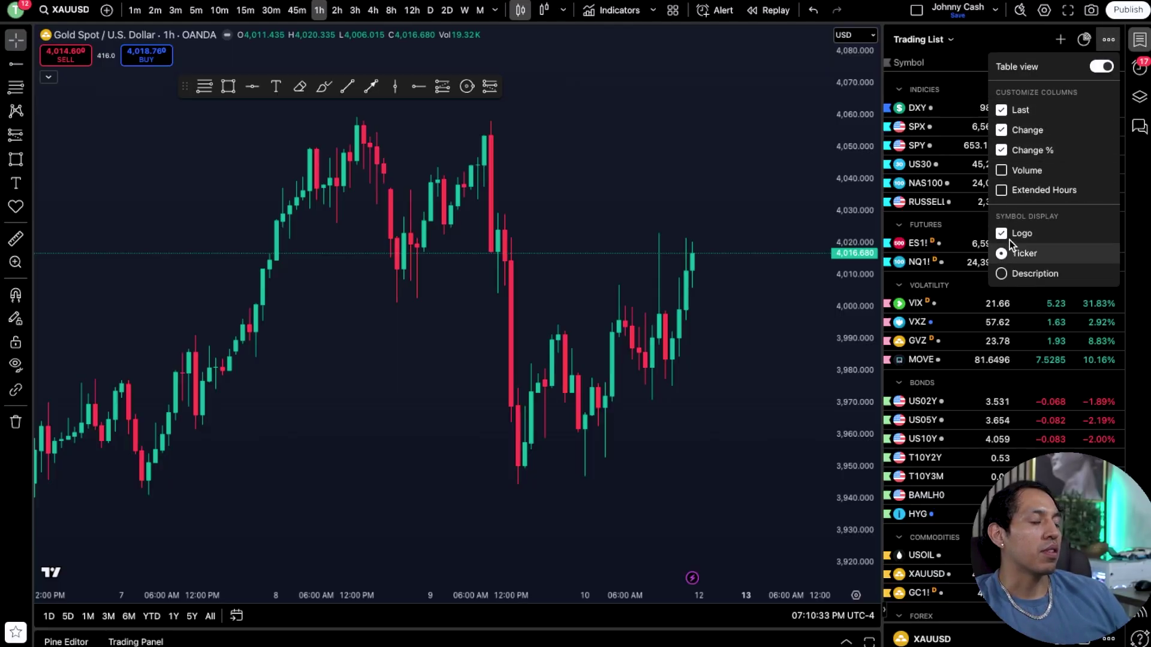
pyautogui.click(974, 78)
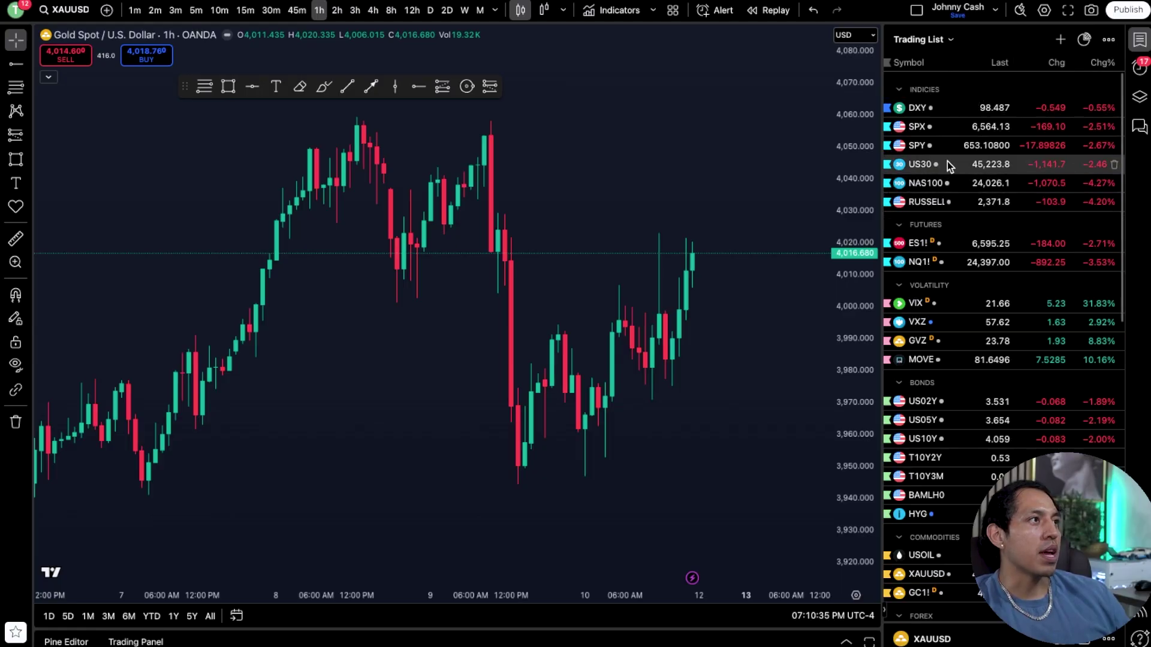
# Open the BONDS section's context menu and begin renaming the section
pyautogui.scroll(-5, 944, 291)
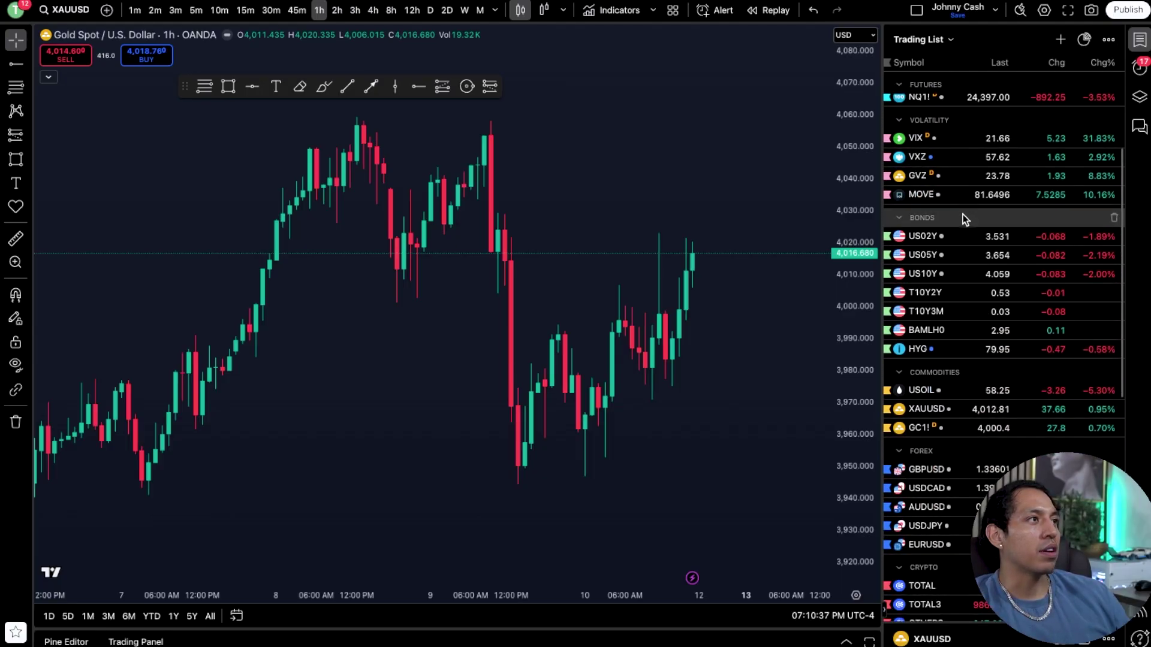
pyautogui.rightClick(963, 216)
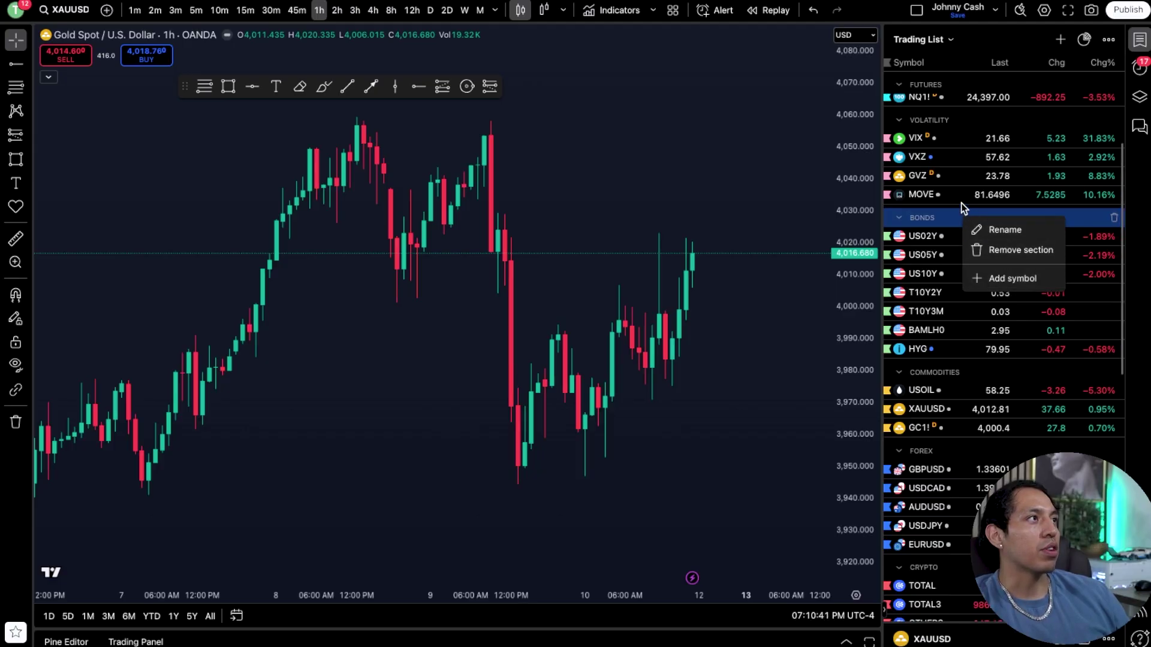
pyautogui.click(983, 229)
pyautogui.click(1108, 41)
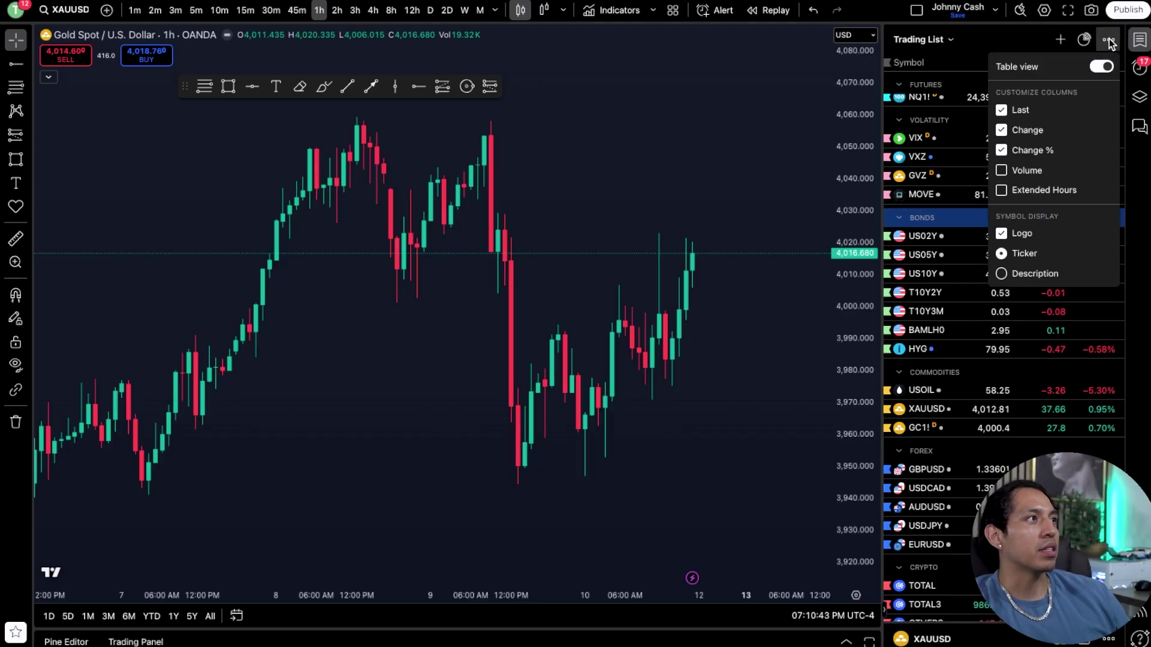
pyautogui.click(1109, 41)
pyautogui.click(1061, 40)
pyautogui.click(1061, 42)
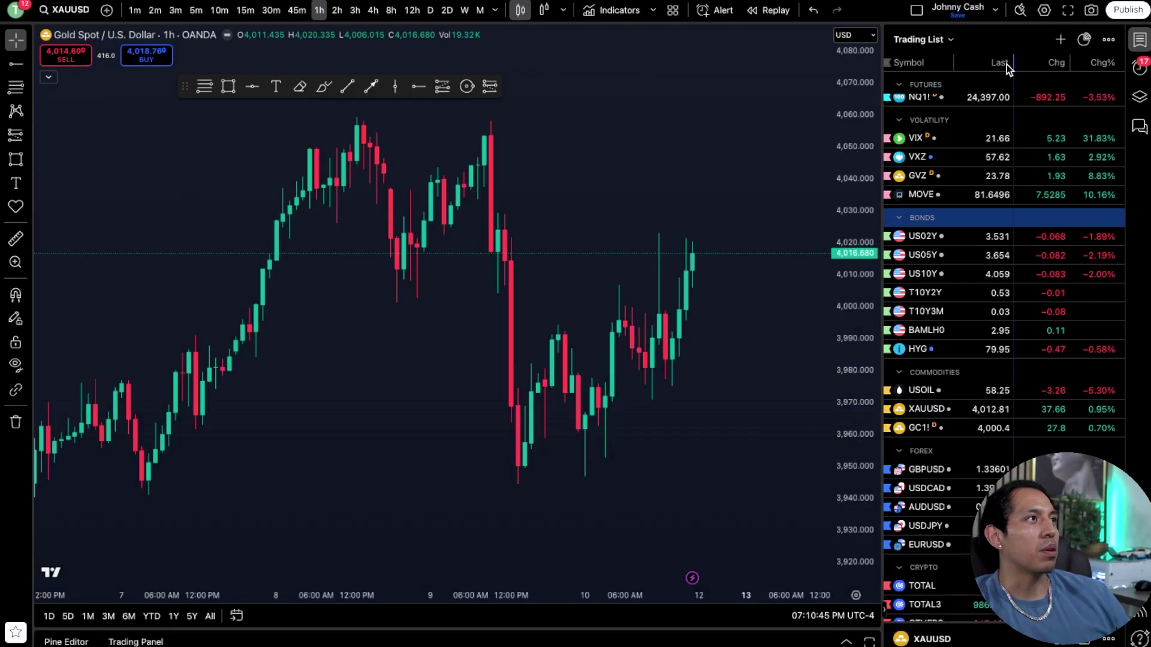
pyautogui.scroll(-1, 962, 342)
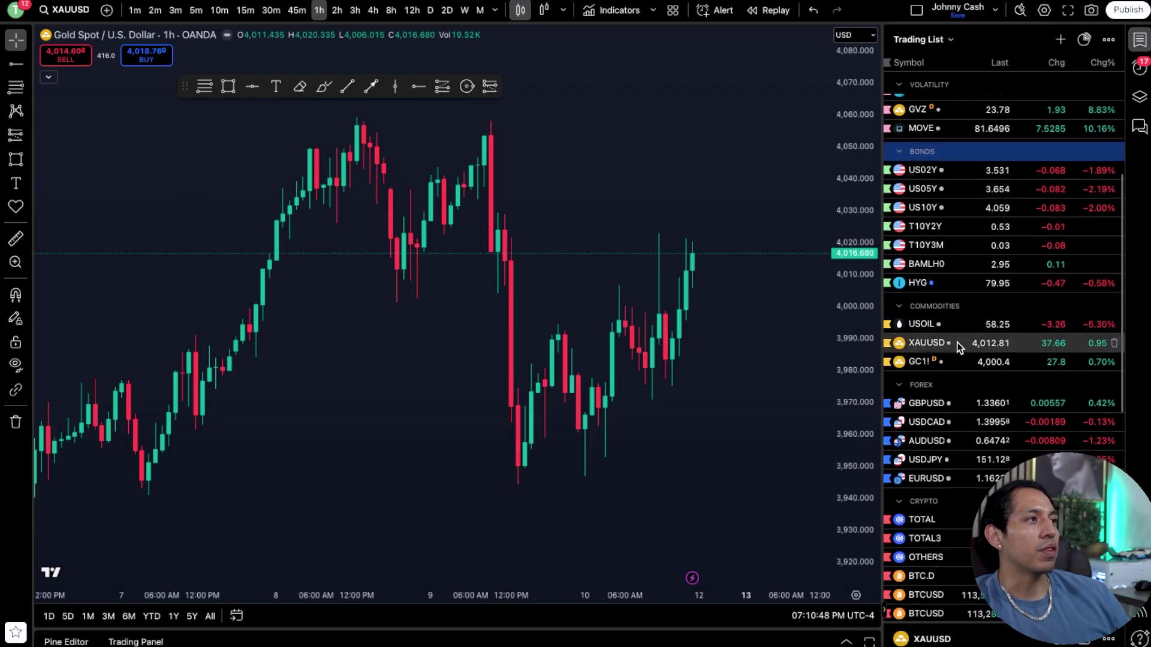
pyautogui.scroll(1, 959, 335)
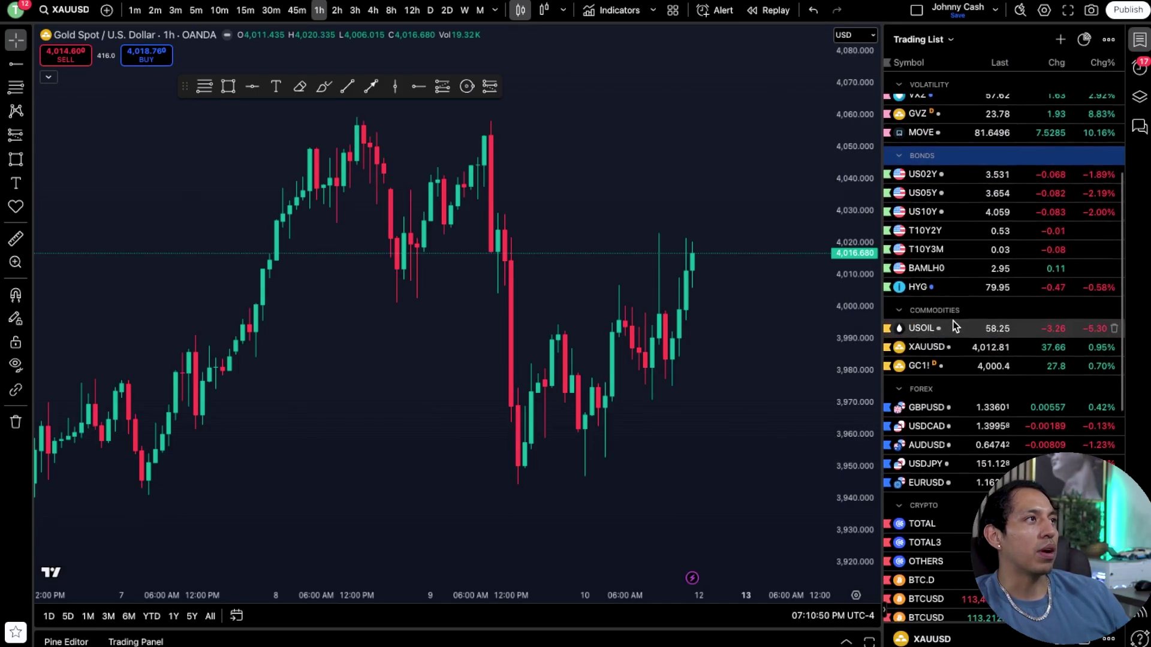
# Inspect the Trading List options and full-page overview, then show the Alerts panel
pyautogui.click(948, 39)
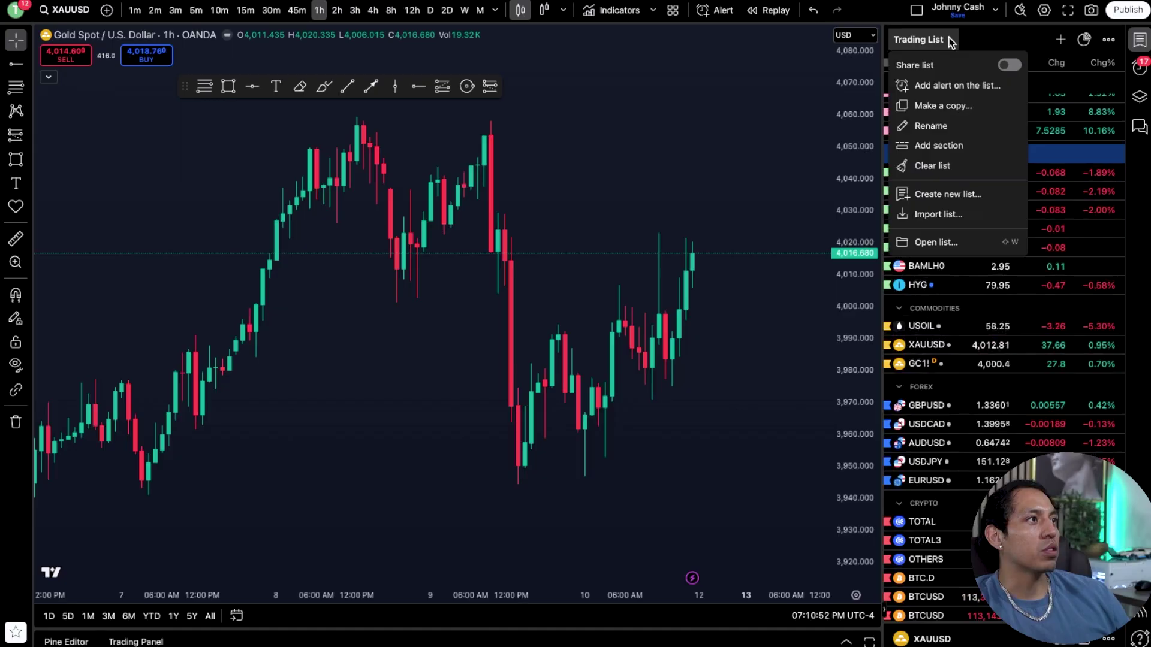
pyautogui.click(1023, 36)
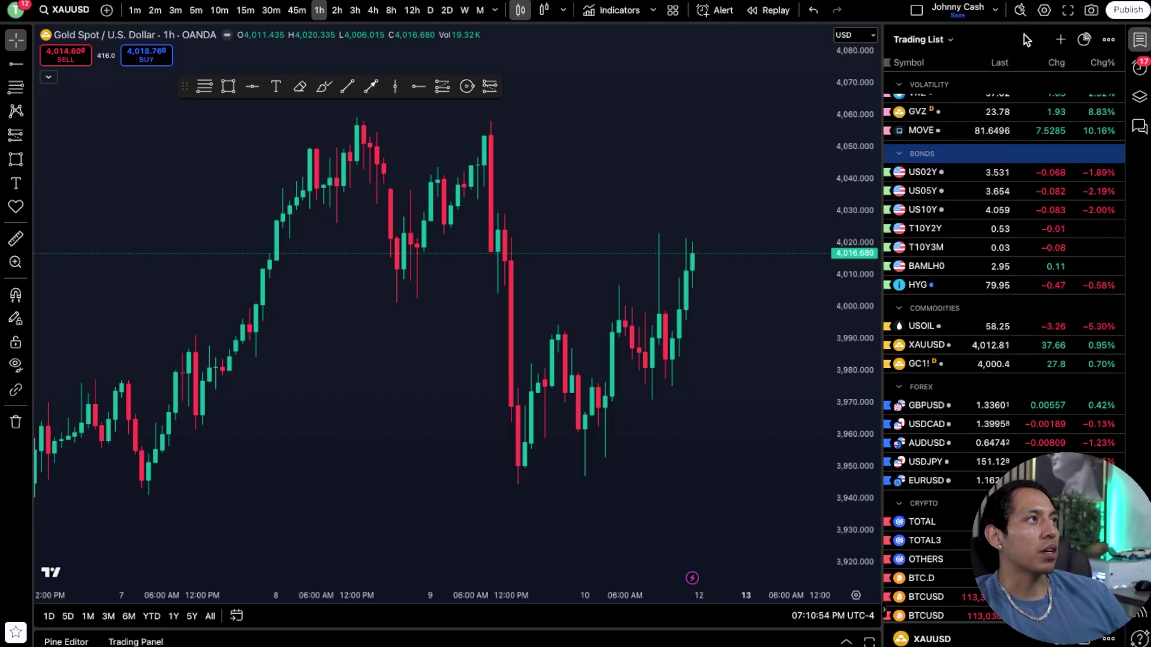
pyautogui.click(1077, 39)
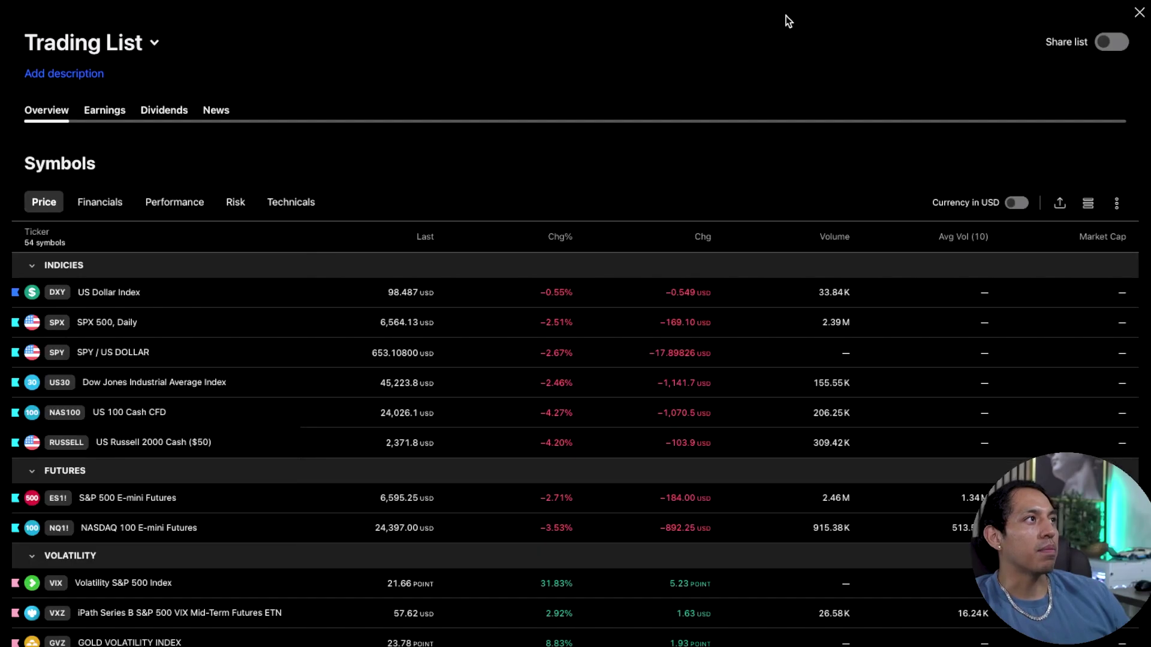
pyautogui.click(1138, 12)
pyautogui.click(1107, 40)
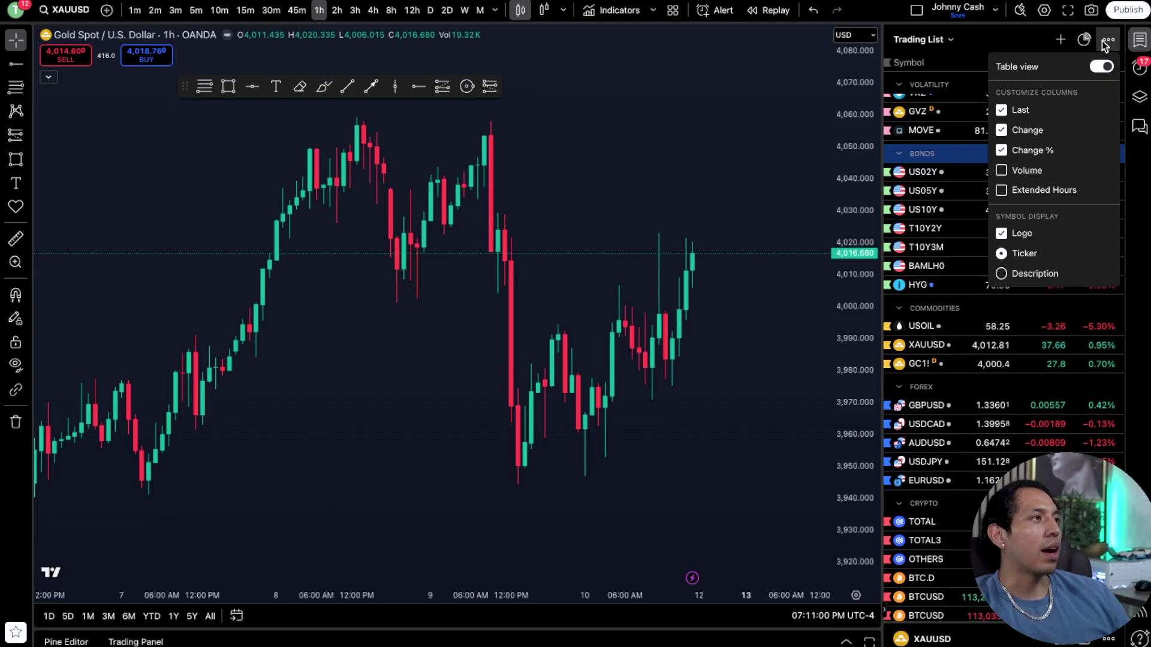
pyautogui.click(1105, 42)
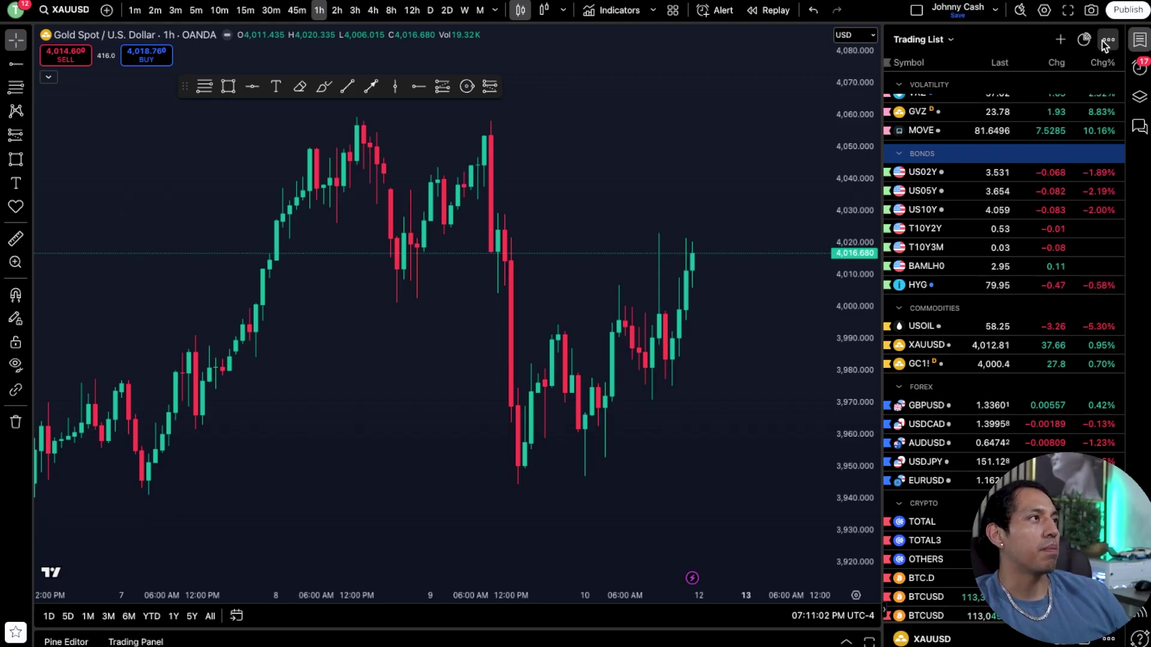
pyautogui.click(1139, 69)
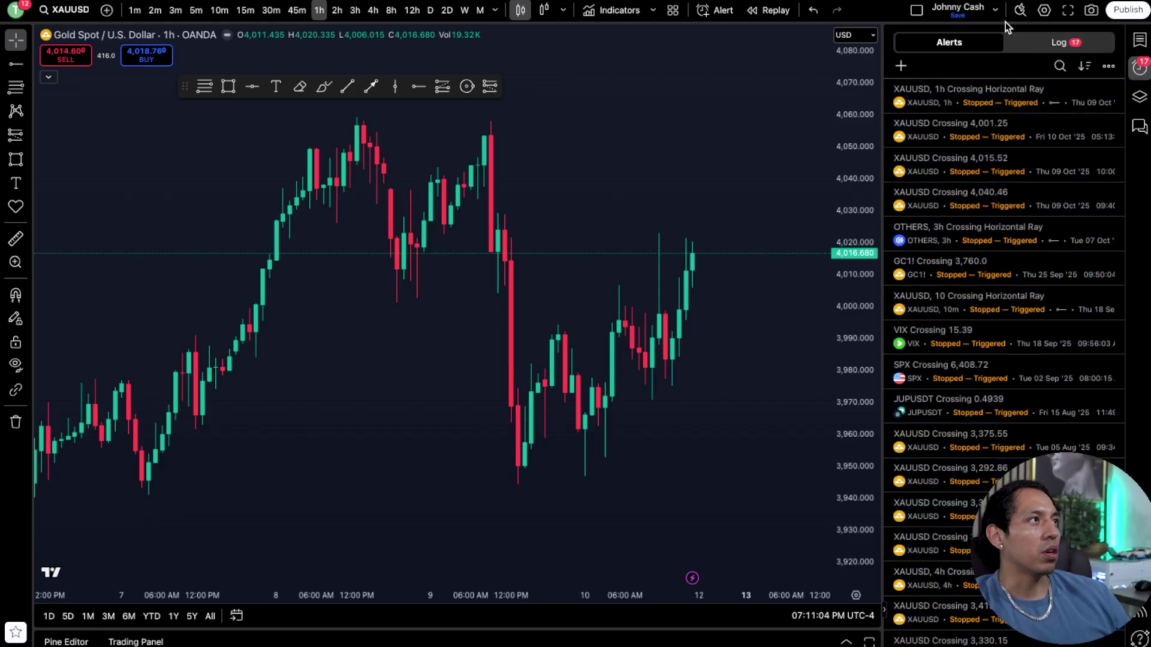
# Check the alerts Log tab and the Object Tree, then bring up the chat panel
pyautogui.click(1052, 41)
pyautogui.click(982, 43)
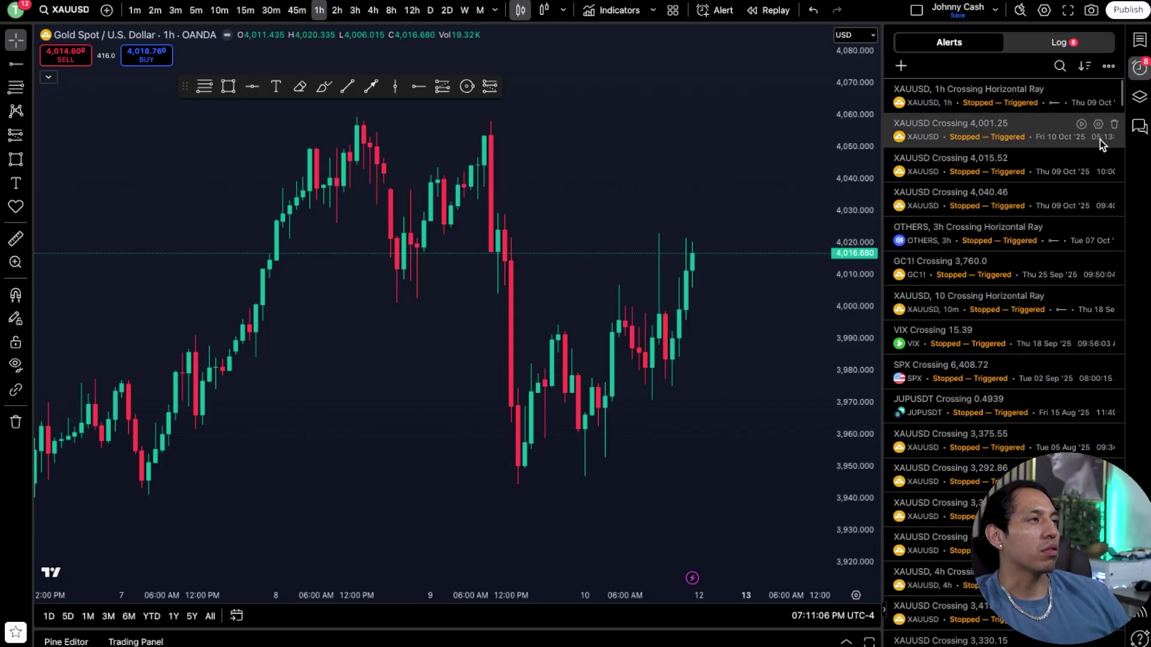
pyautogui.click(1139, 99)
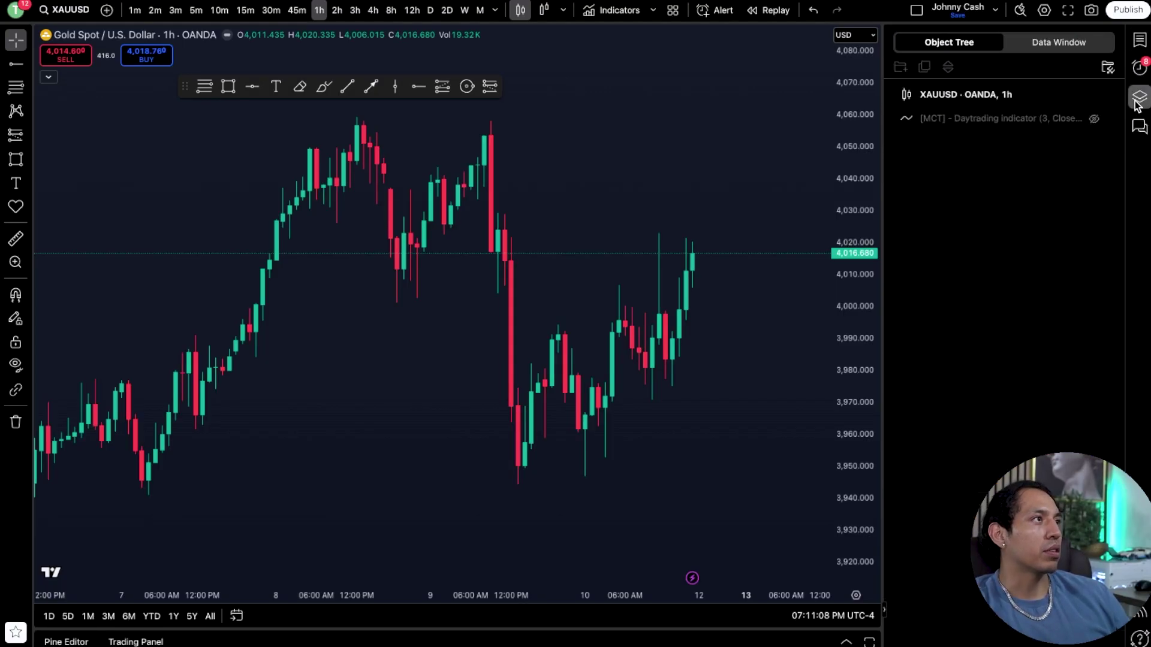
pyautogui.click(1139, 127)
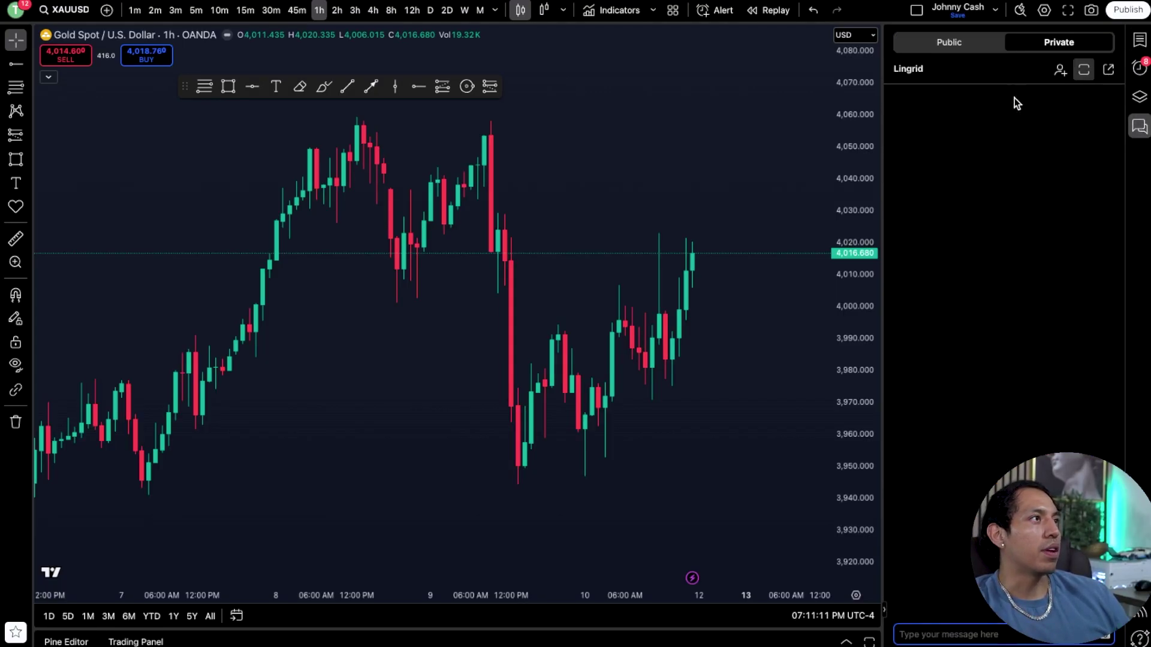
# Close the stock screener and economic calendar, ending on Private chat conversations
pyautogui.click(1054, 42)
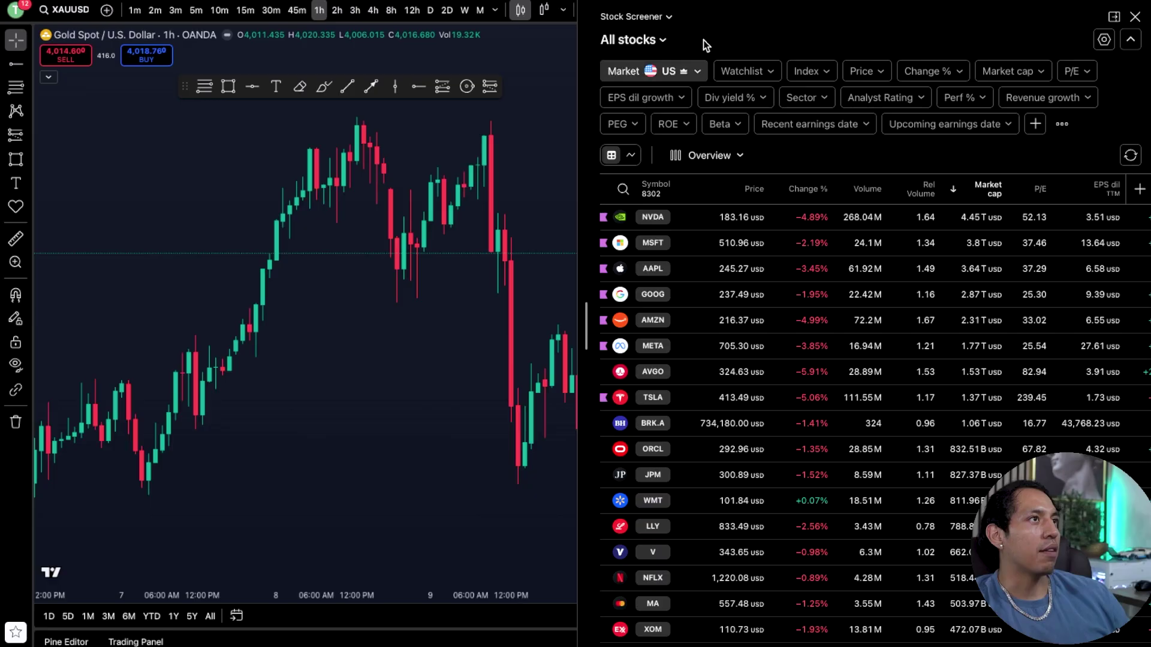
pyautogui.click(1143, 39)
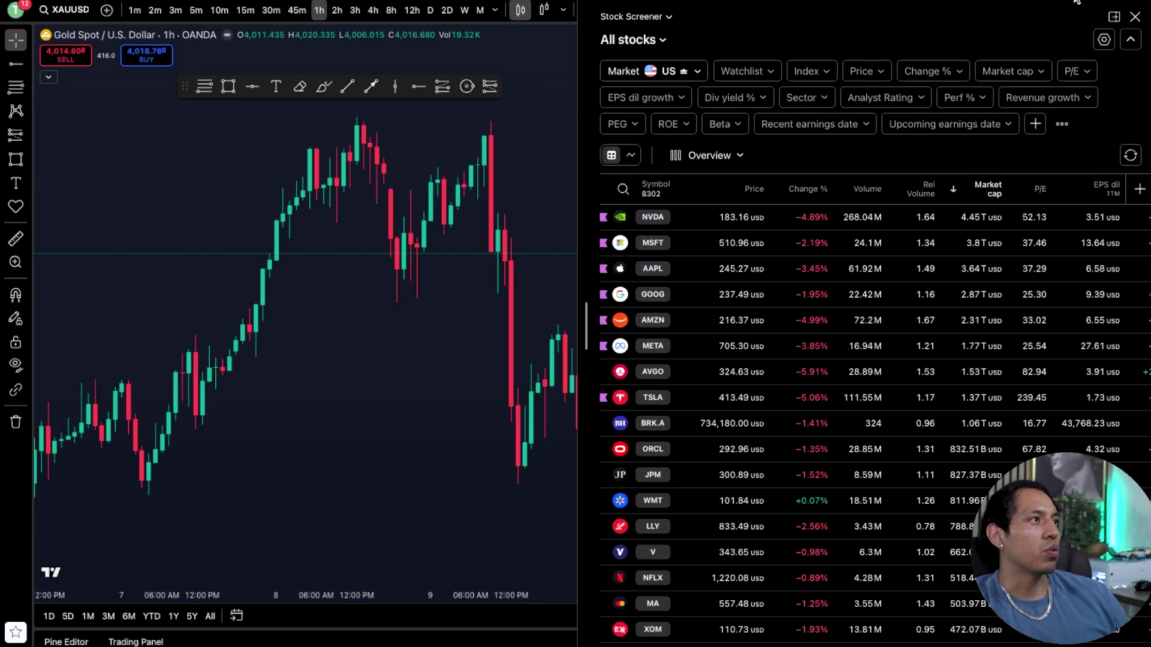
pyautogui.click(1131, 16)
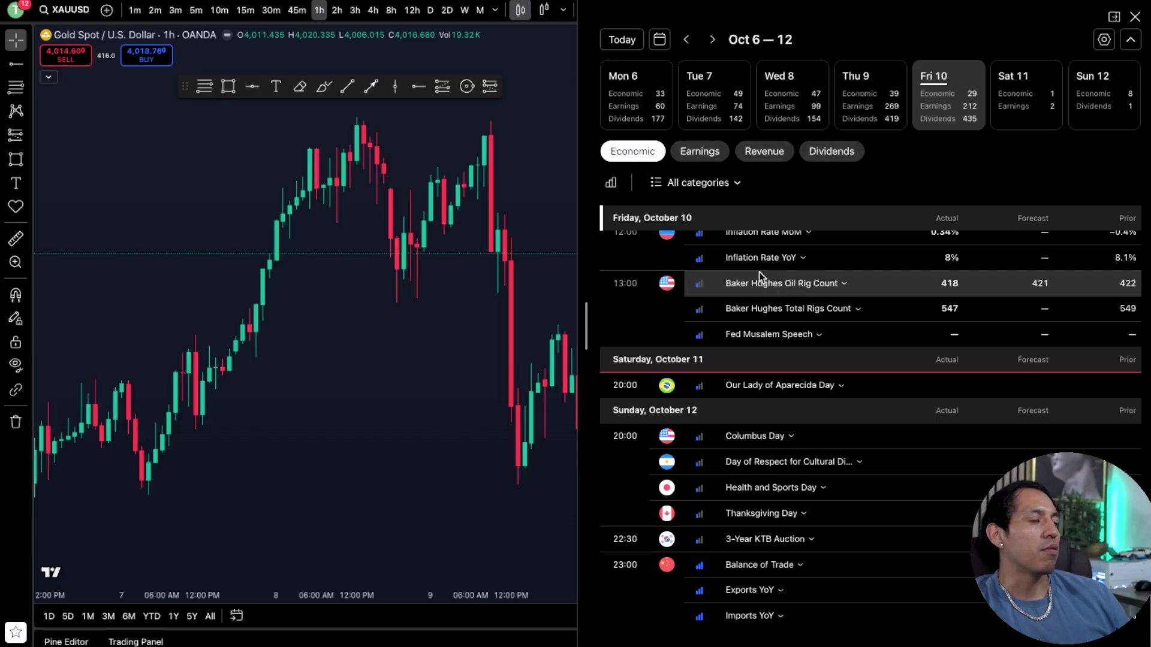
pyautogui.click(1134, 18)
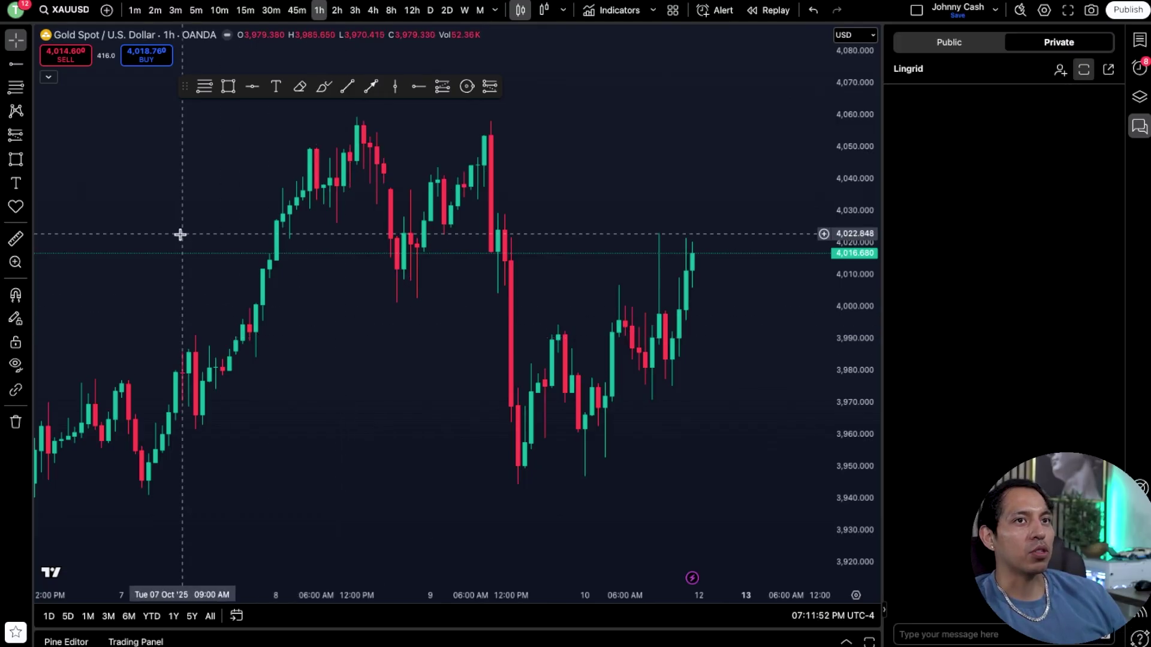
pyautogui.scroll(2, 168, 224)
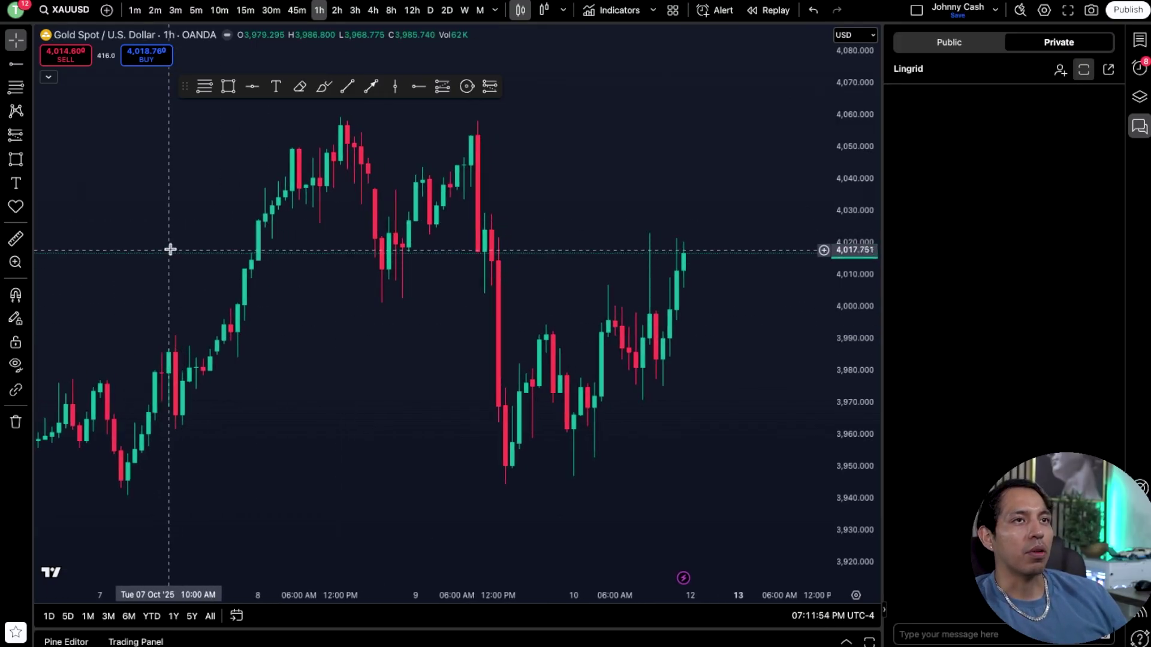
pyautogui.hscroll(-3, 170, 249)
pyautogui.hscroll(3, 209, 145)
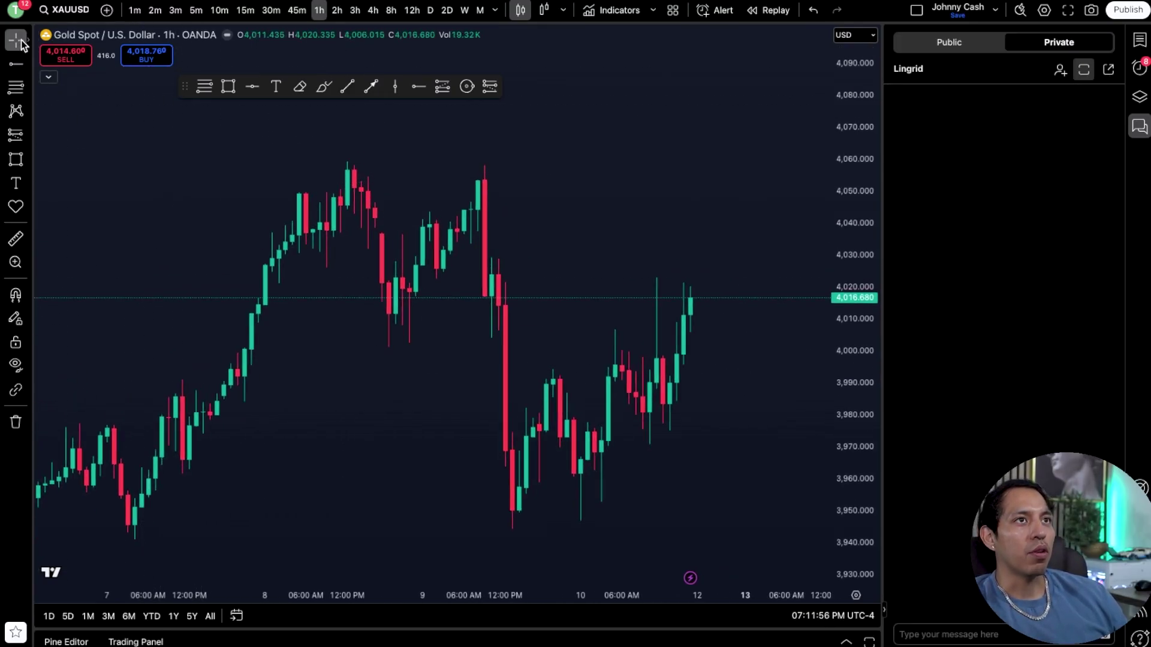
# Try the Dot crosshair, restore the Cross style, and bring up the line drawing tools
pyautogui.click(21, 45)
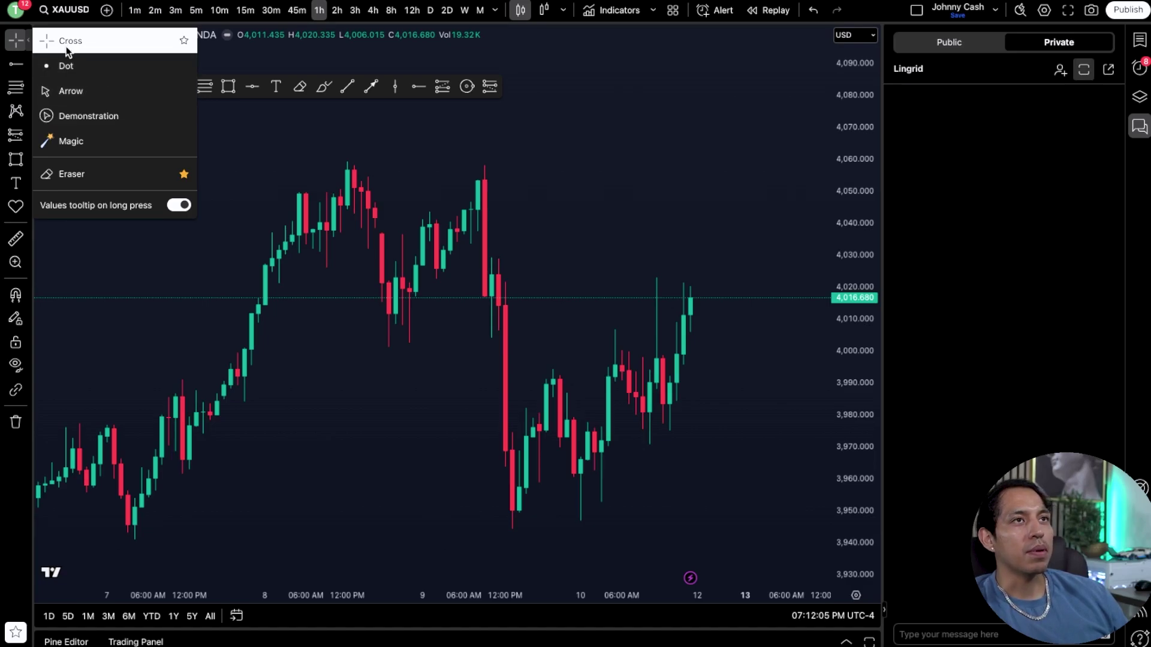
pyautogui.click(65, 65)
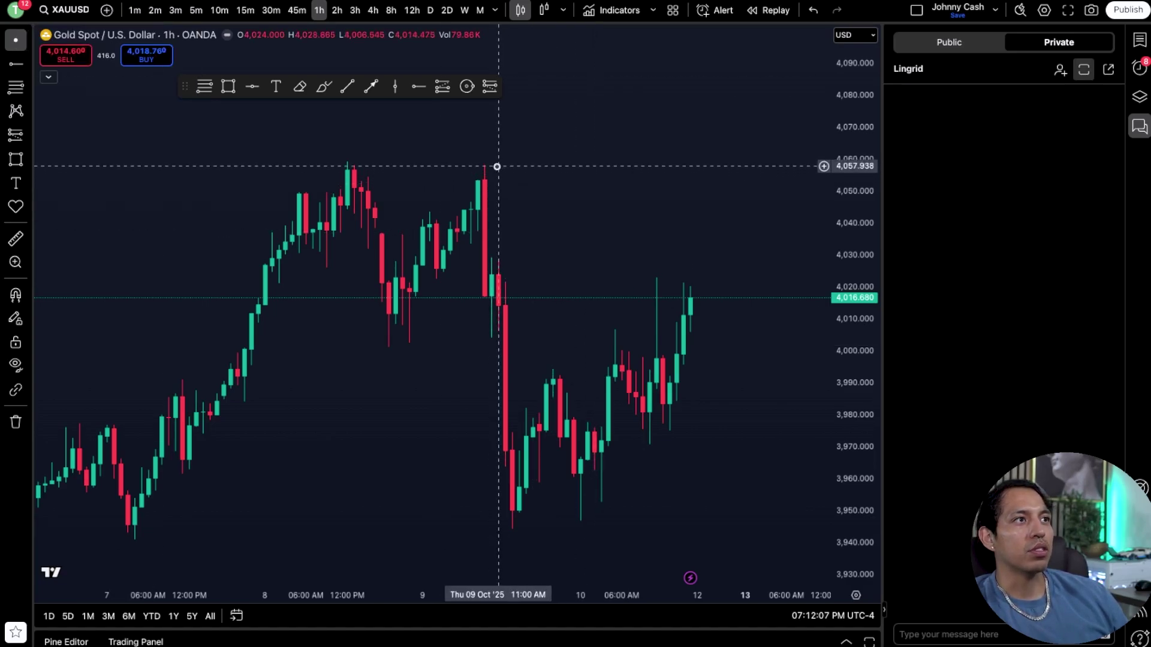
pyautogui.moveTo(497, 166); pyautogui.dragTo(565, 192)
pyautogui.click(27, 40)
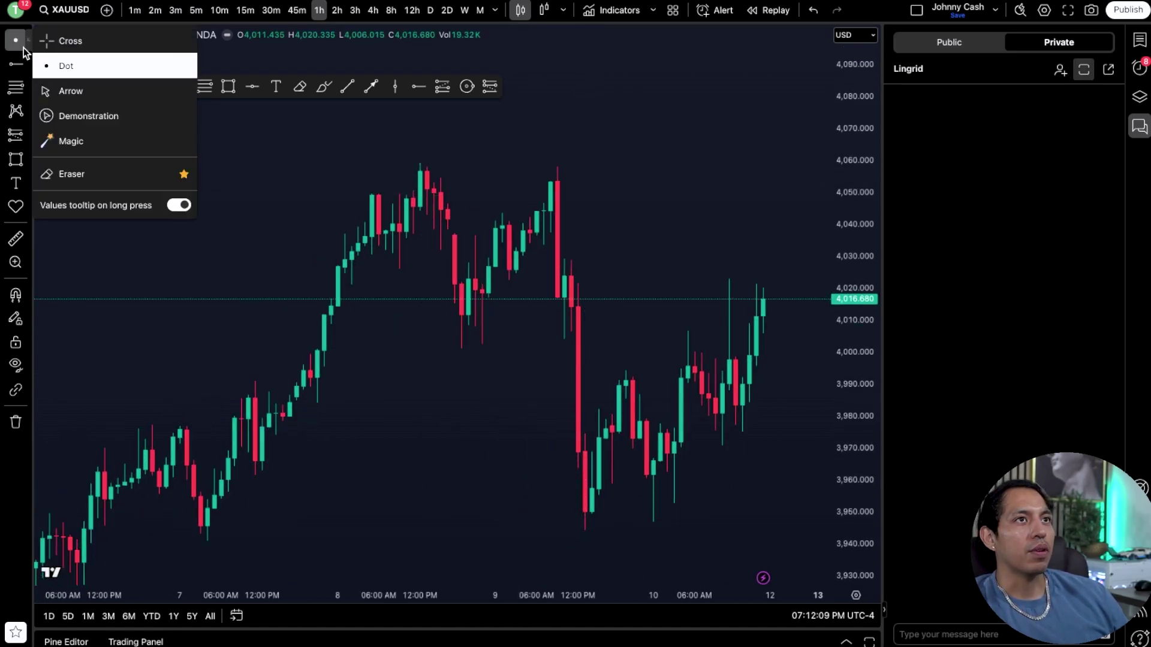
pyautogui.click(64, 46)
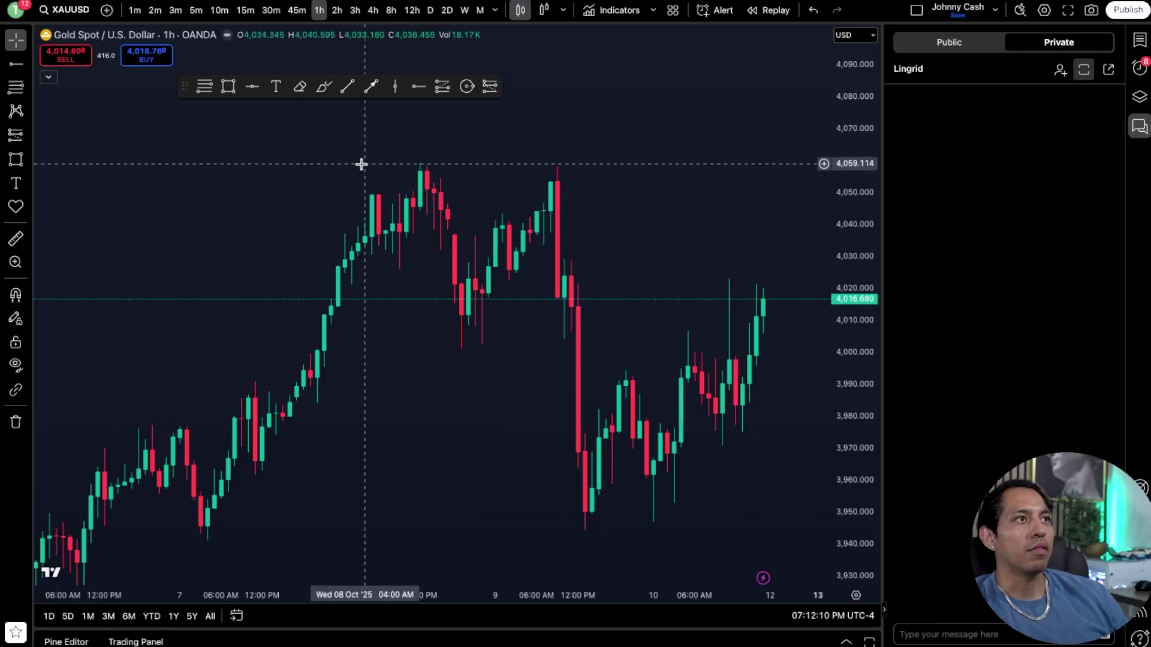
pyautogui.click(26, 41)
pyautogui.click(25, 42)
pyautogui.click(29, 40)
pyautogui.click(30, 38)
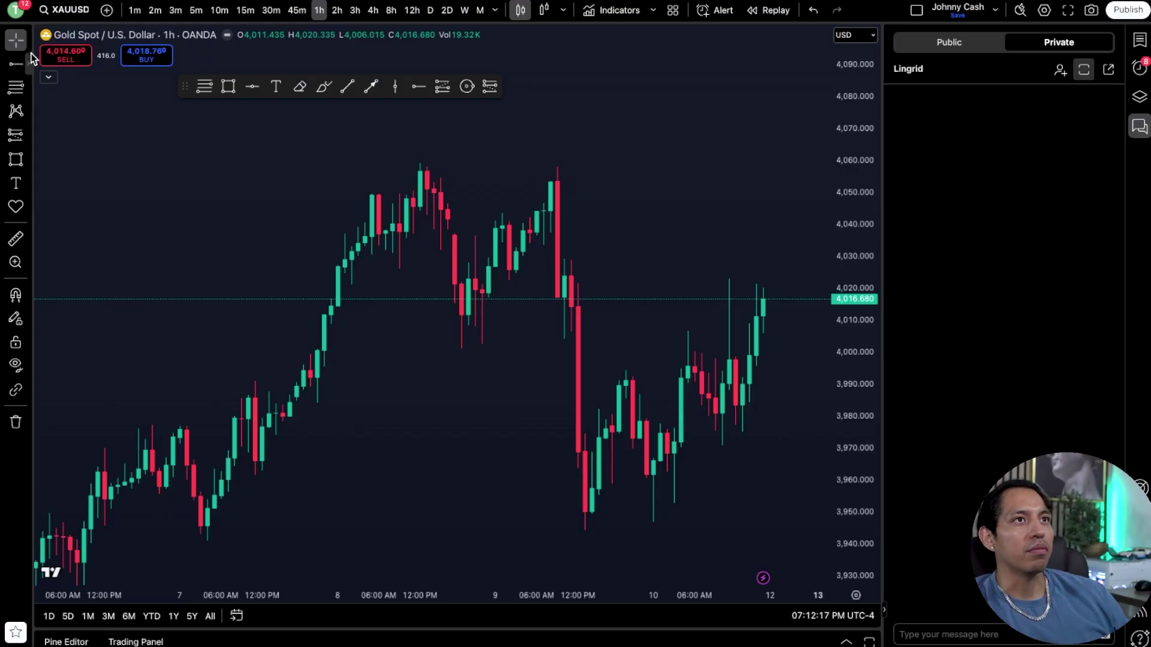
pyautogui.click(26, 60)
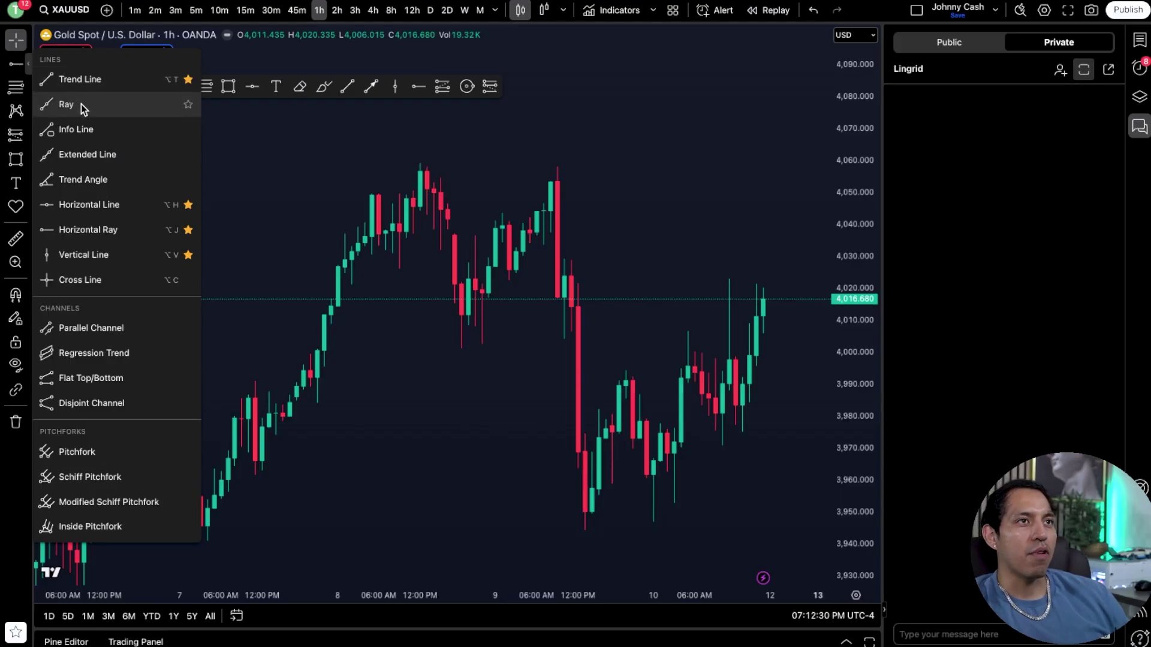
# Draw a trend line from the 7 Oct low to about 4,028 on 8 Oct, then undo it
pyautogui.click(84, 163)
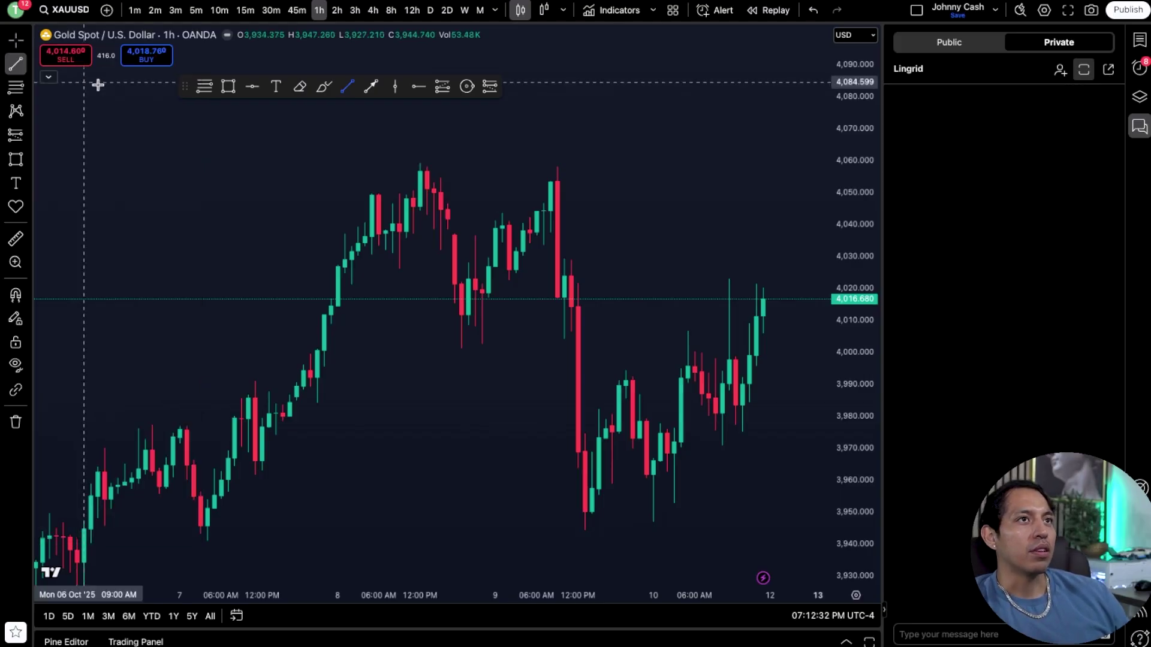
pyautogui.click(234, 531)
pyautogui.click(425, 260)
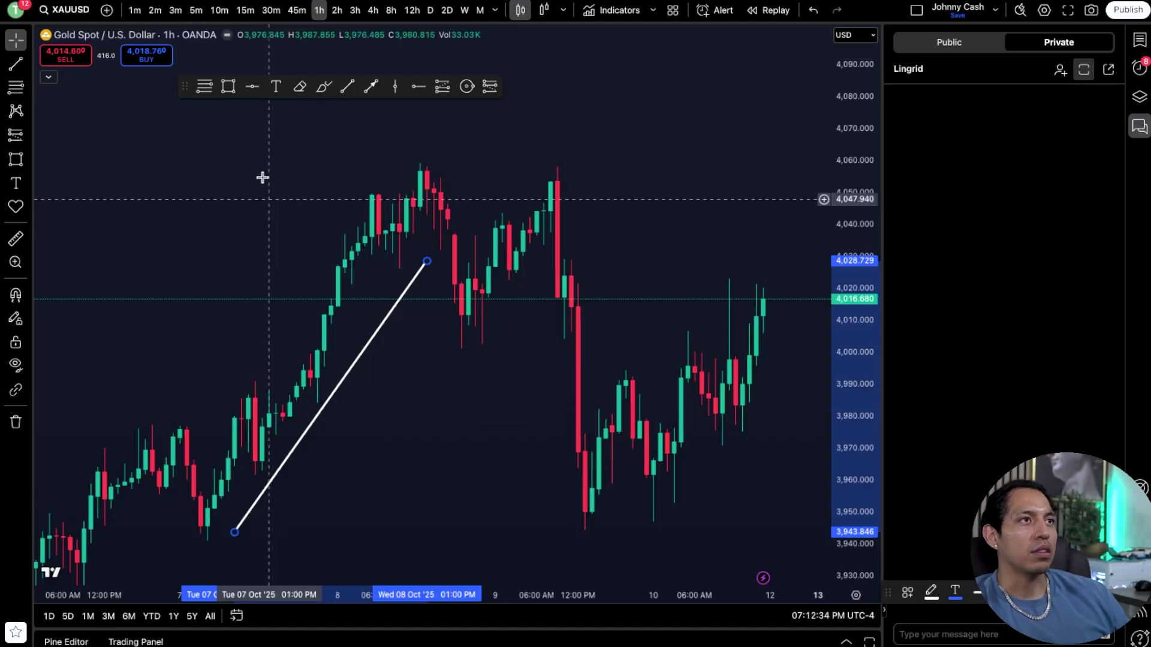
pyautogui.click(15, 64)
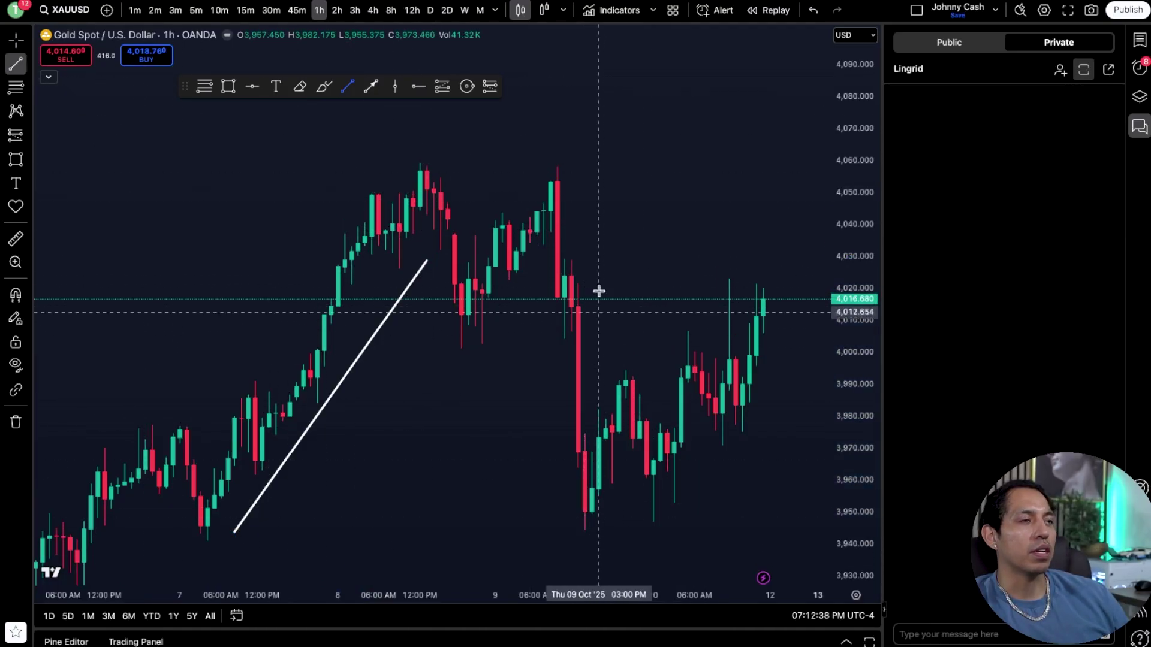
pyautogui.click(625, 537)
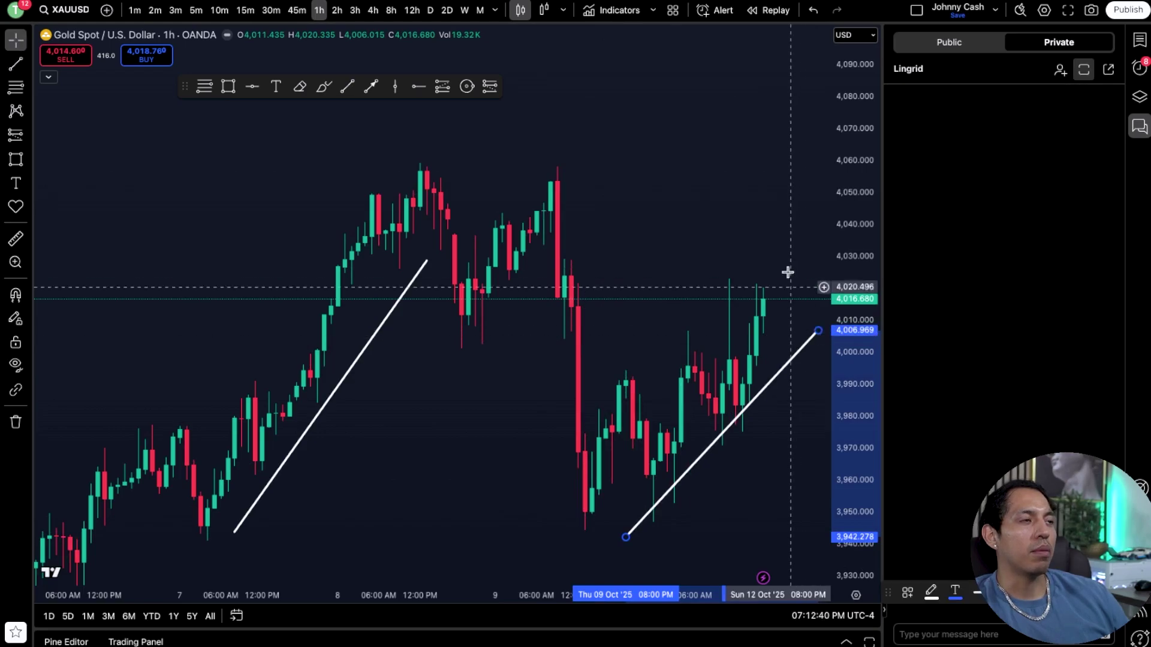
pyautogui.click(813, 10)
pyautogui.click(814, 11)
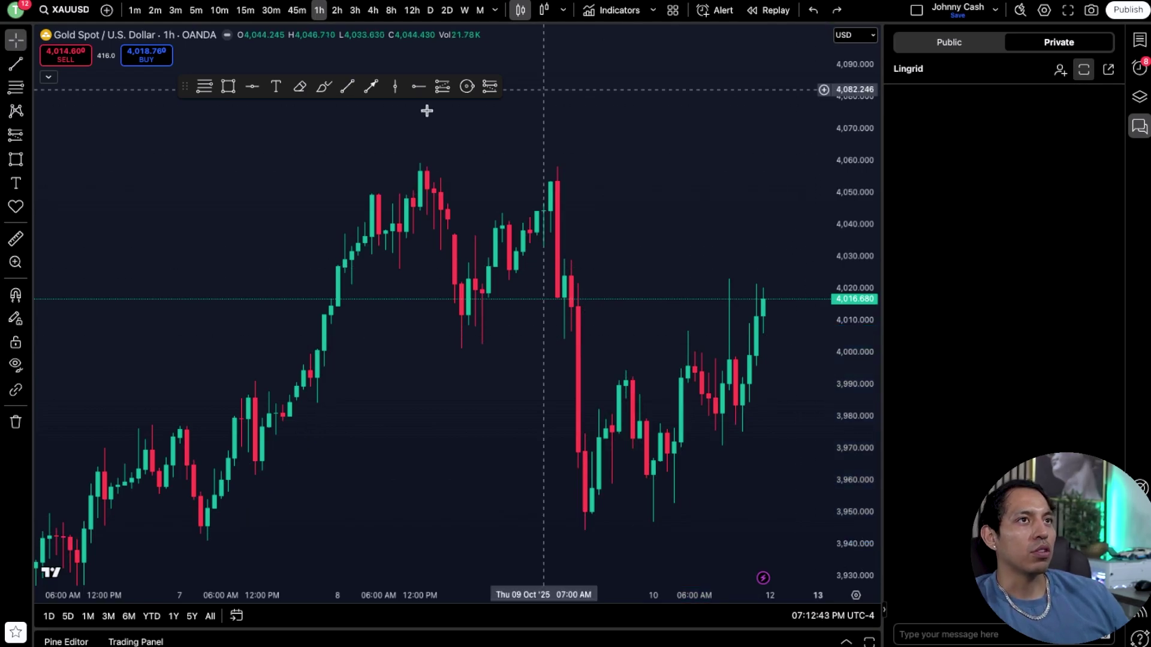
# Redraw the trend line, set Extend to Don't extend with price labels, then undo it
pyautogui.click(26, 71)
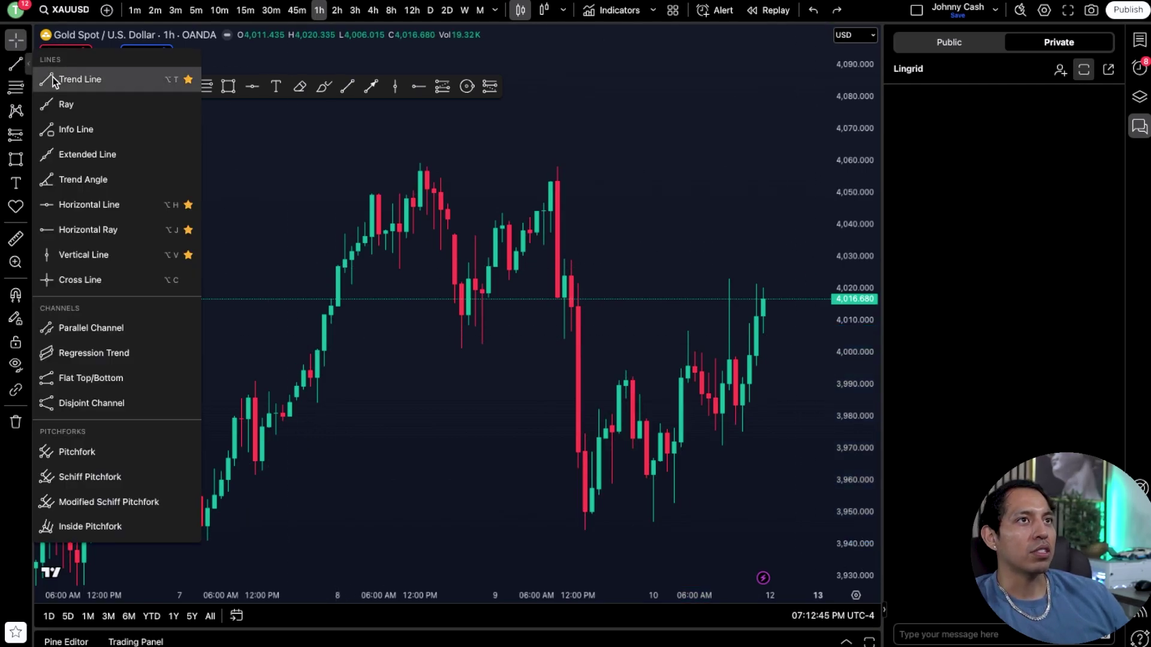
pyautogui.click(48, 79)
pyautogui.click(248, 530)
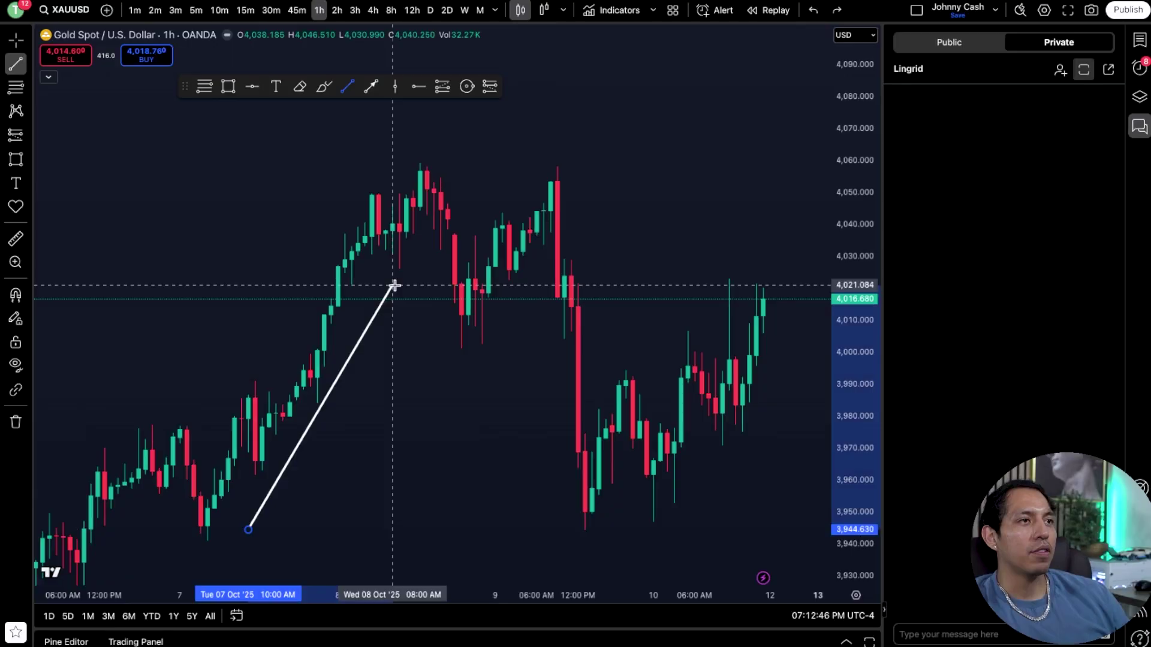
pyautogui.doubleClick(371, 322)
pyautogui.click(483, 246)
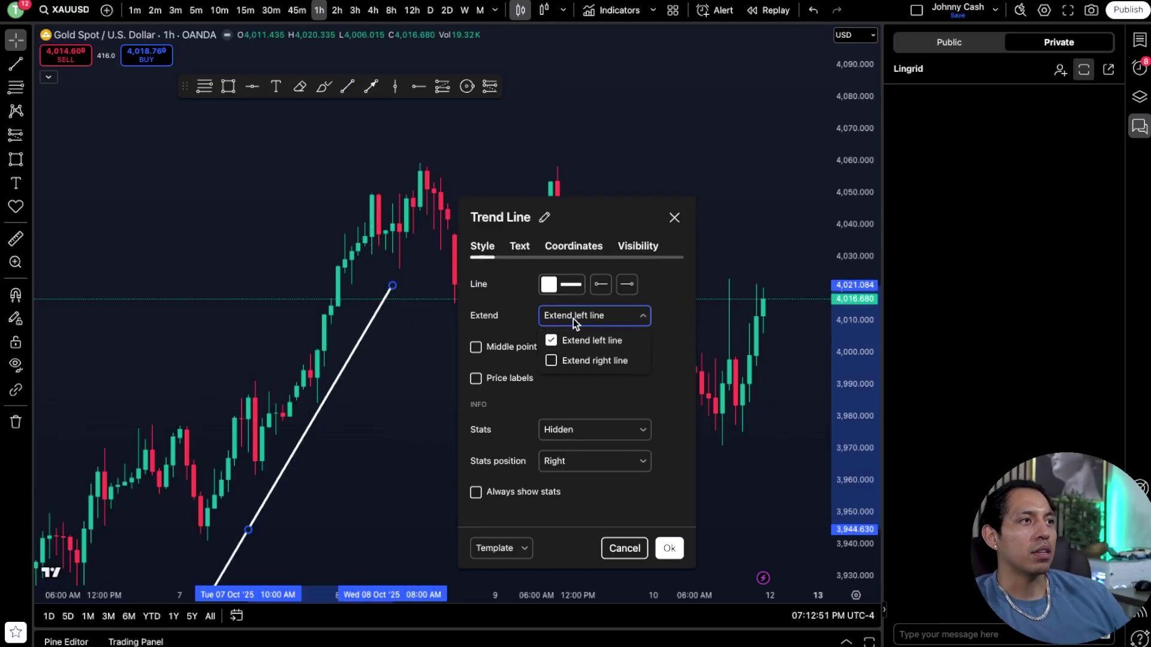
pyautogui.click(551, 341)
pyautogui.click(530, 380)
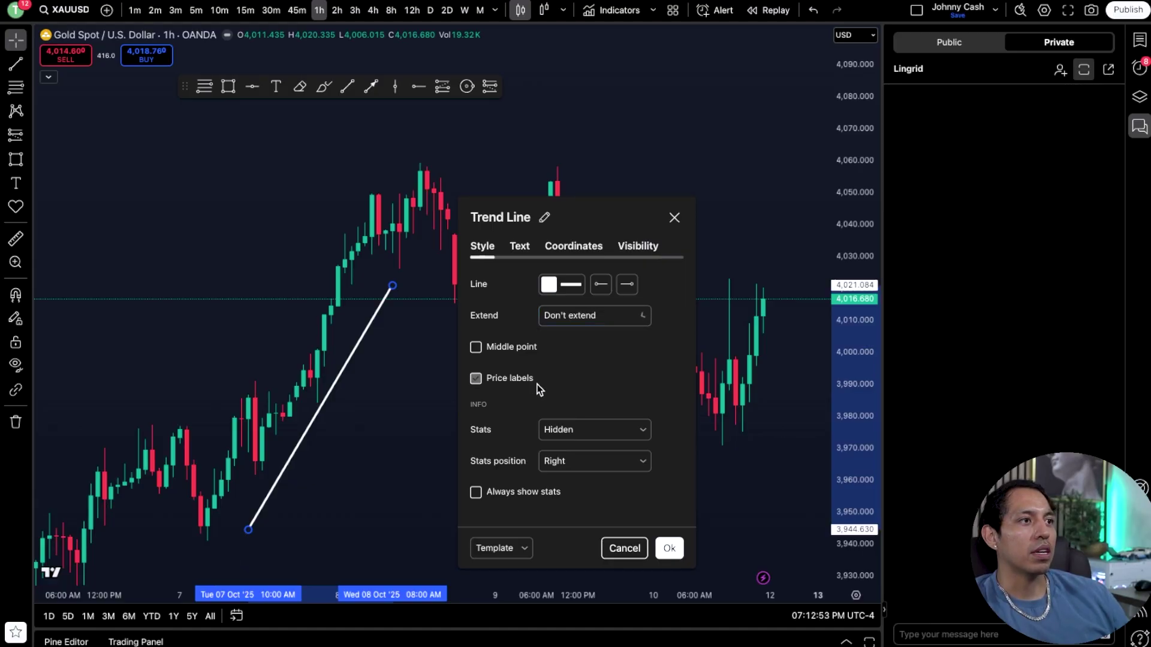
pyautogui.click(585, 247)
pyautogui.click(639, 247)
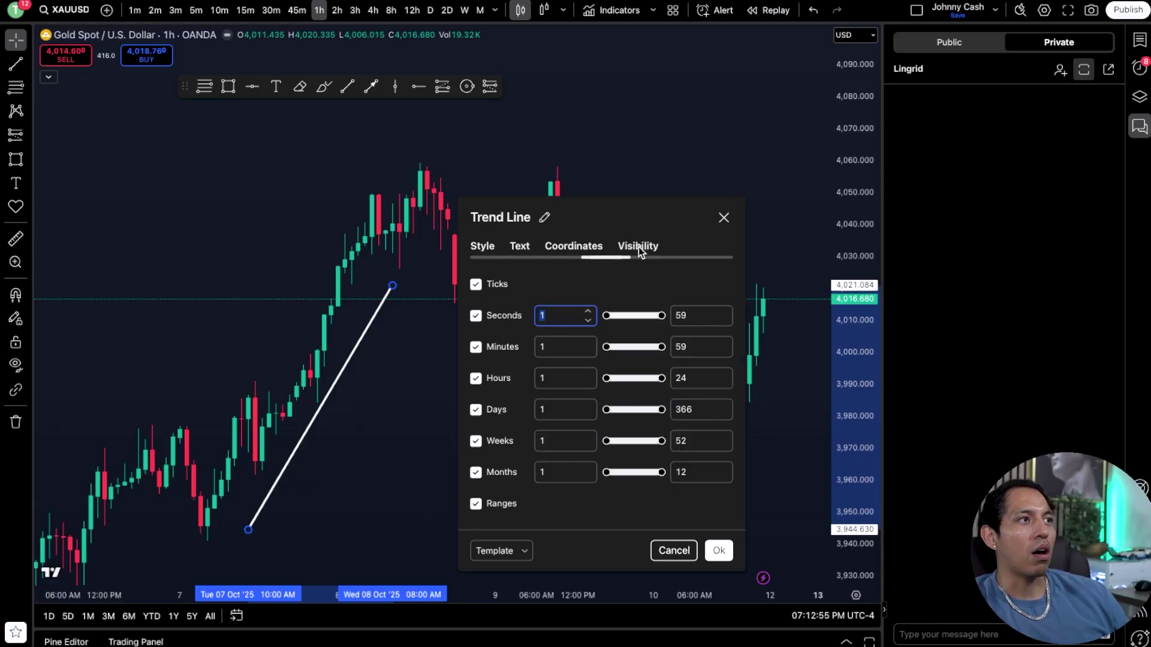
pyautogui.click(722, 217)
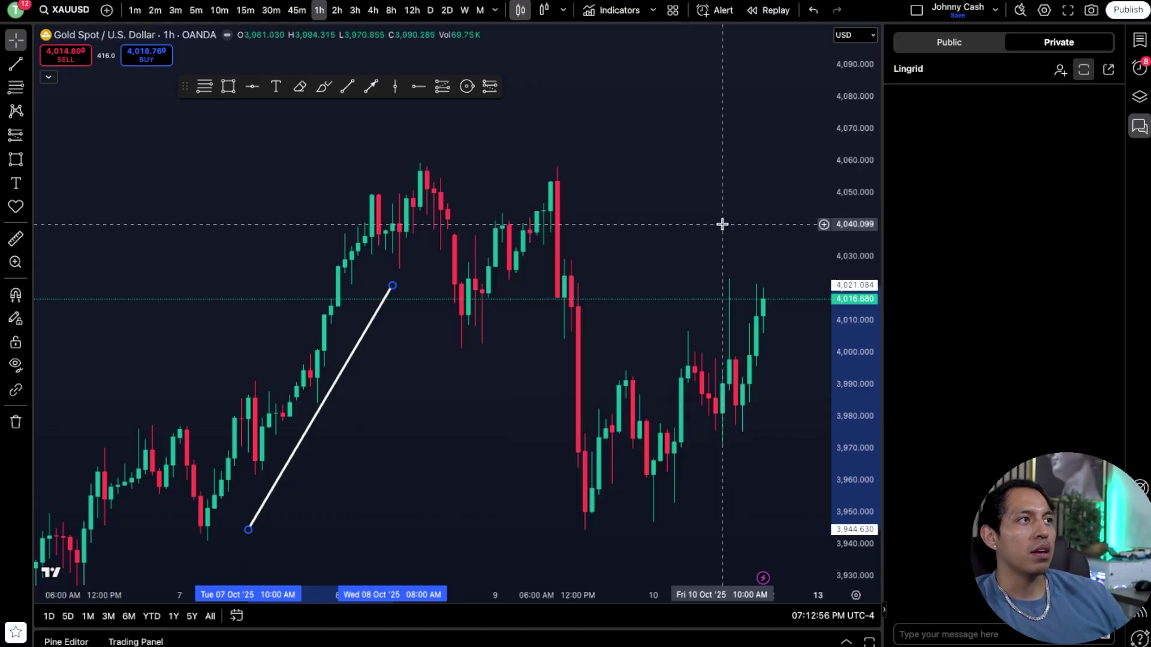
pyautogui.click(813, 11)
pyautogui.click(26, 65)
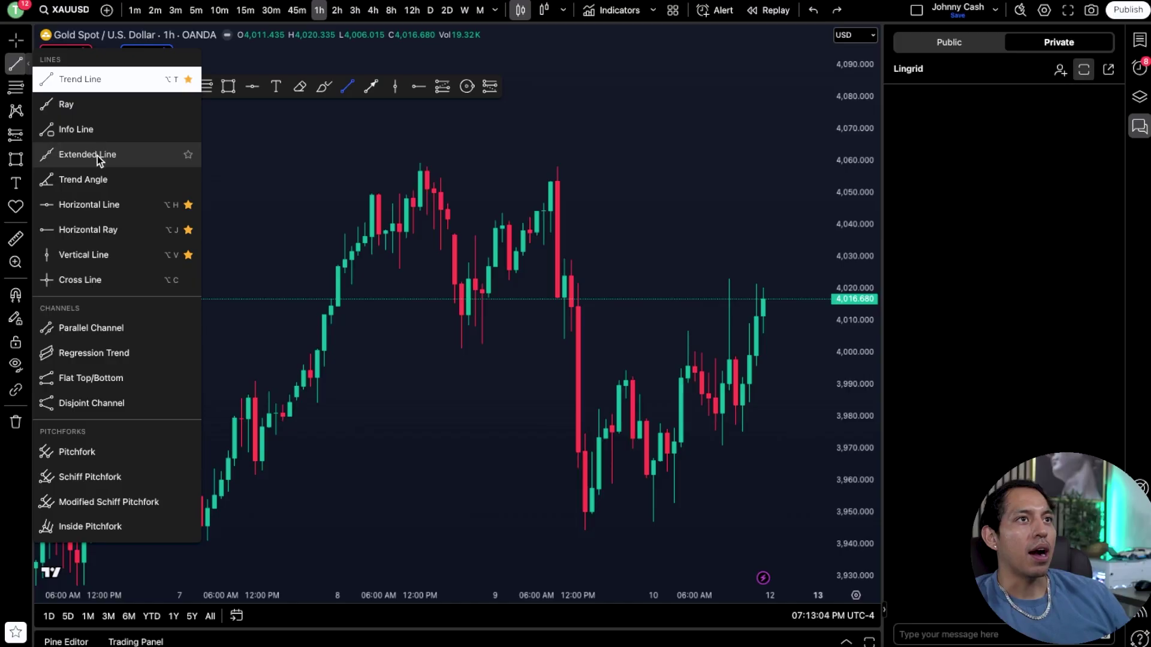
# Place a horizontal line at the 4,058 peak and browse its style, text and coordinate settings
pyautogui.click(95, 204)
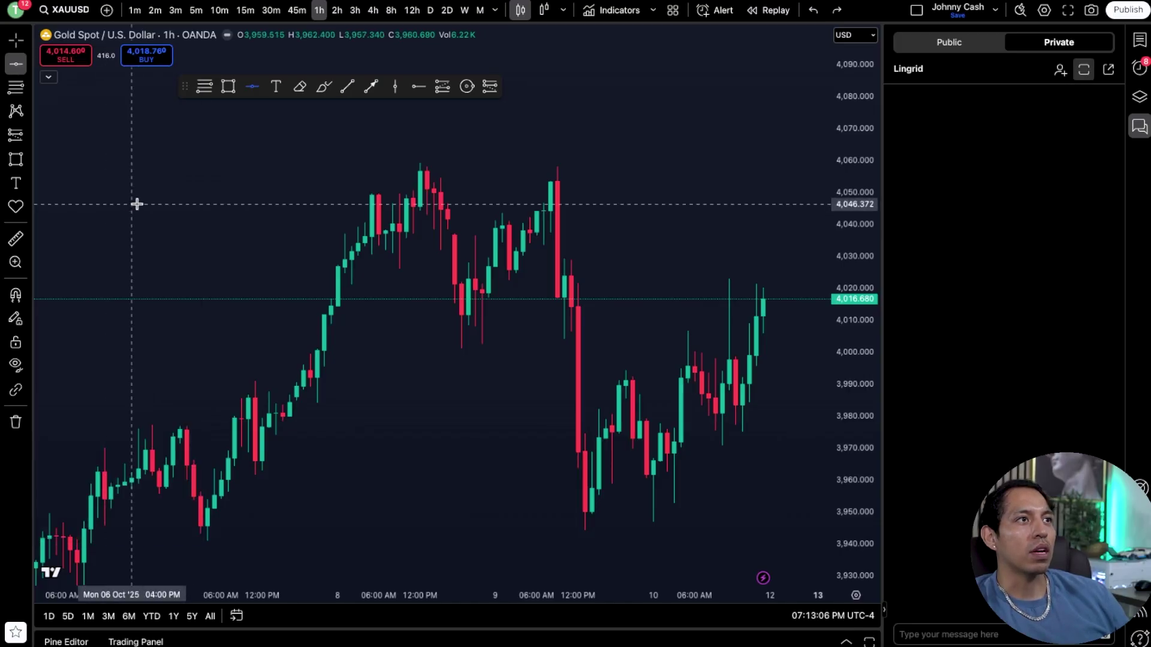
pyautogui.click(419, 172)
pyautogui.moveTo(303, 136); pyautogui.dragTo(269, 218)
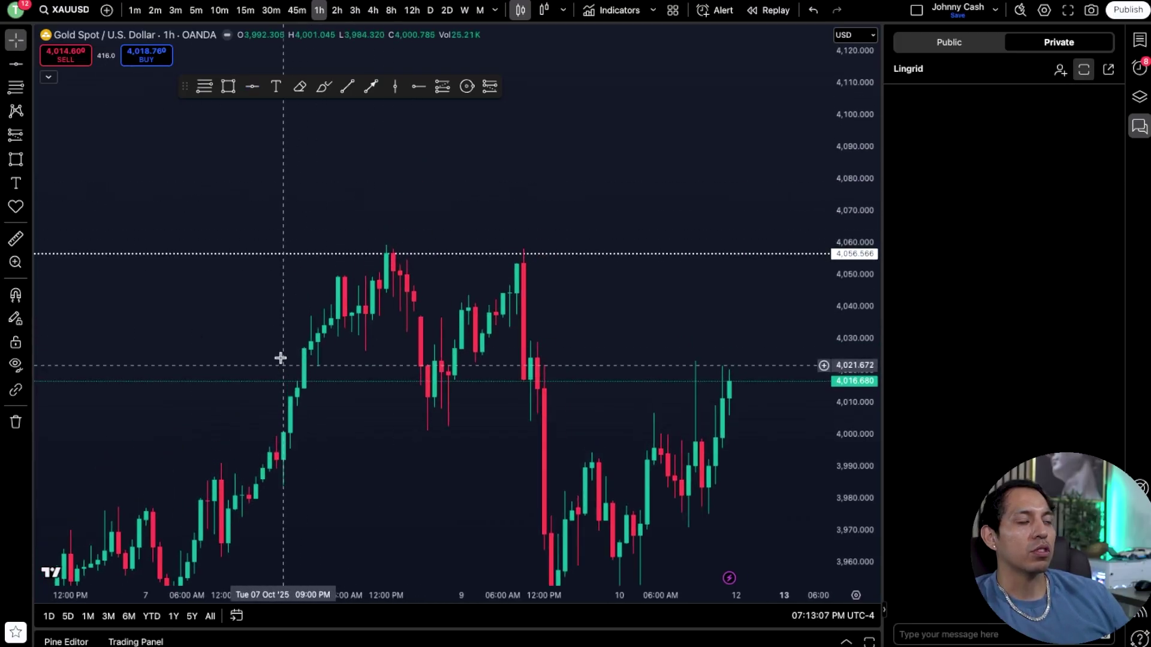
pyautogui.doubleClick(433, 251)
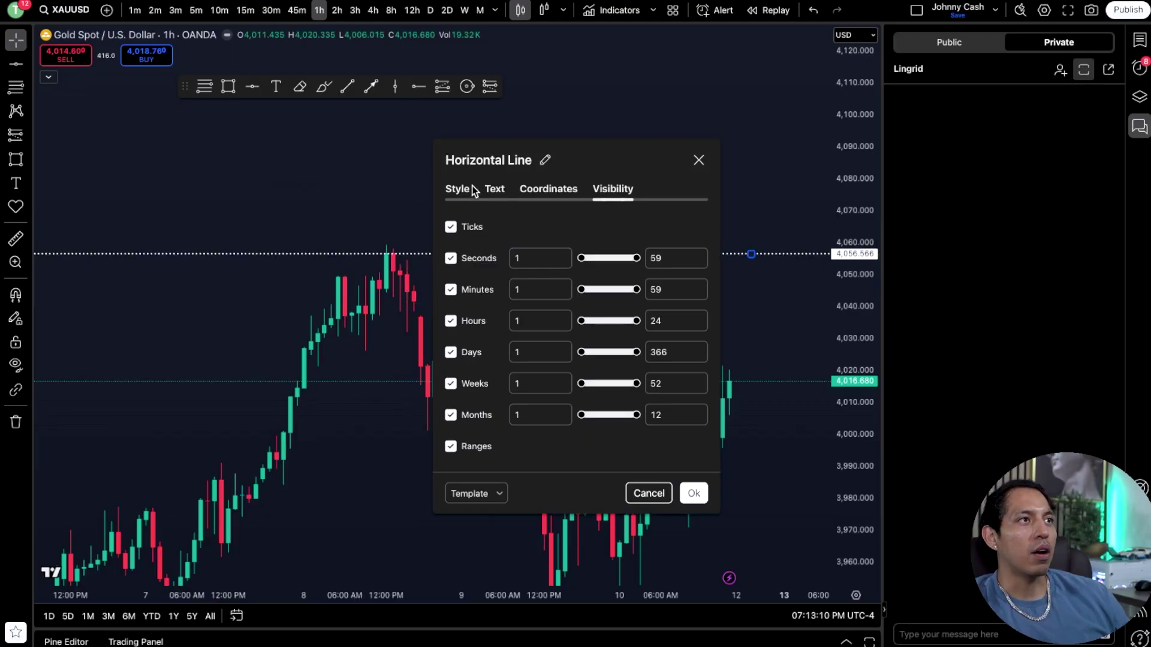
pyautogui.click(458, 189)
pyautogui.click(491, 227)
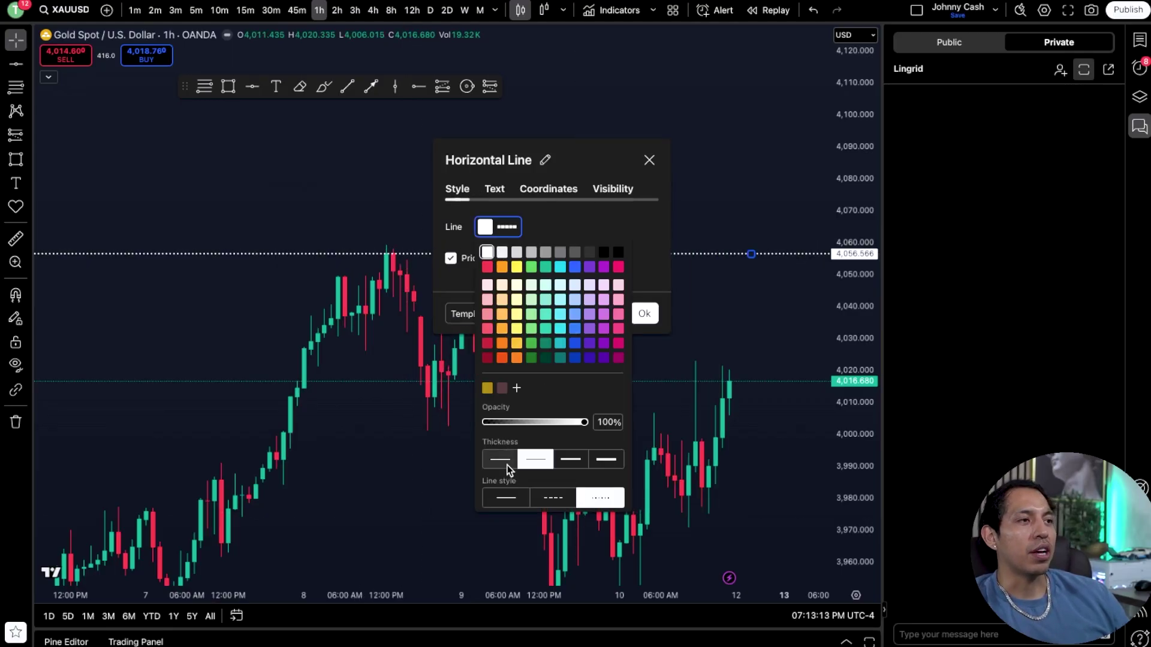
pyautogui.click(490, 191)
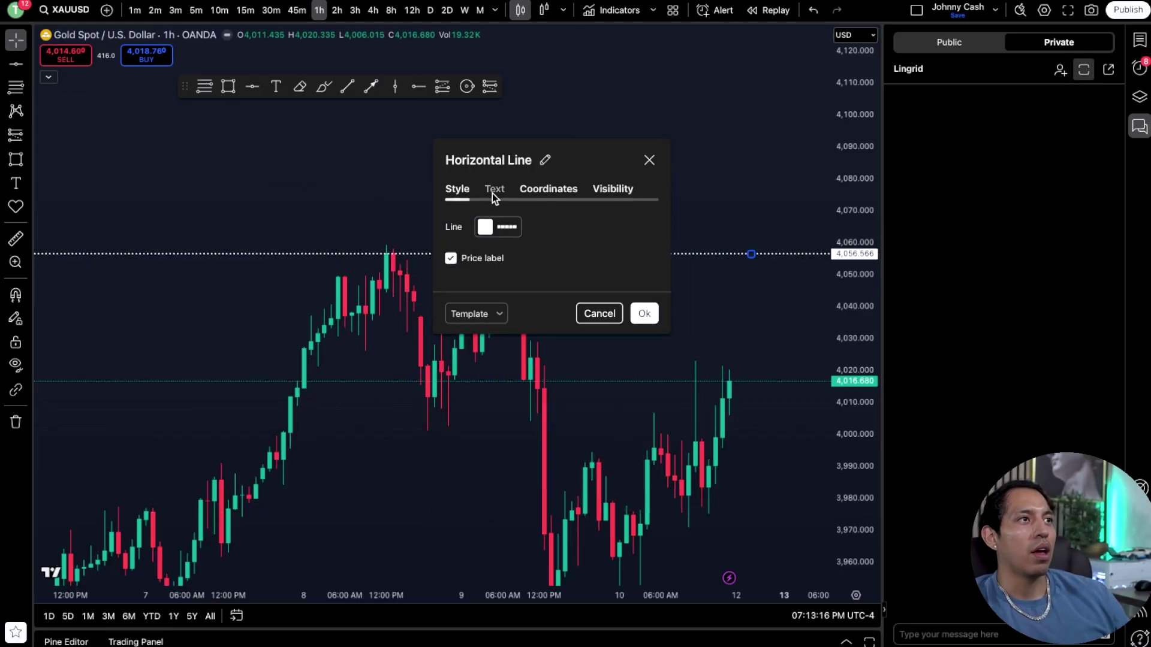
pyautogui.click(495, 190)
pyautogui.click(548, 190)
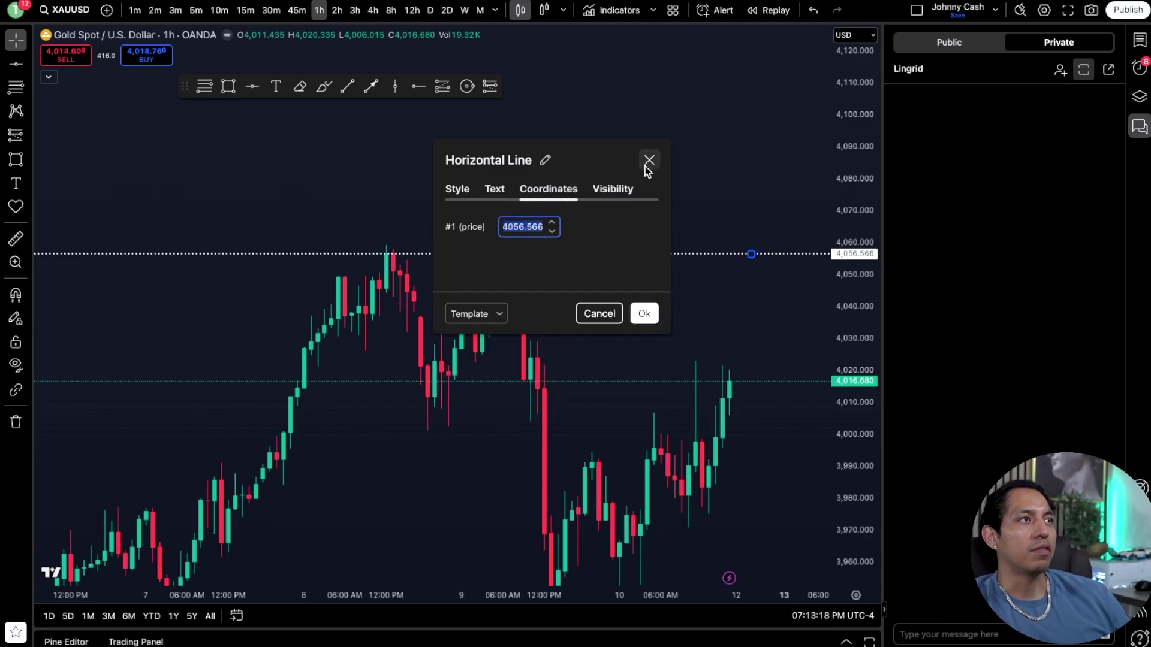
pyautogui.click(460, 188)
pyautogui.click(492, 312)
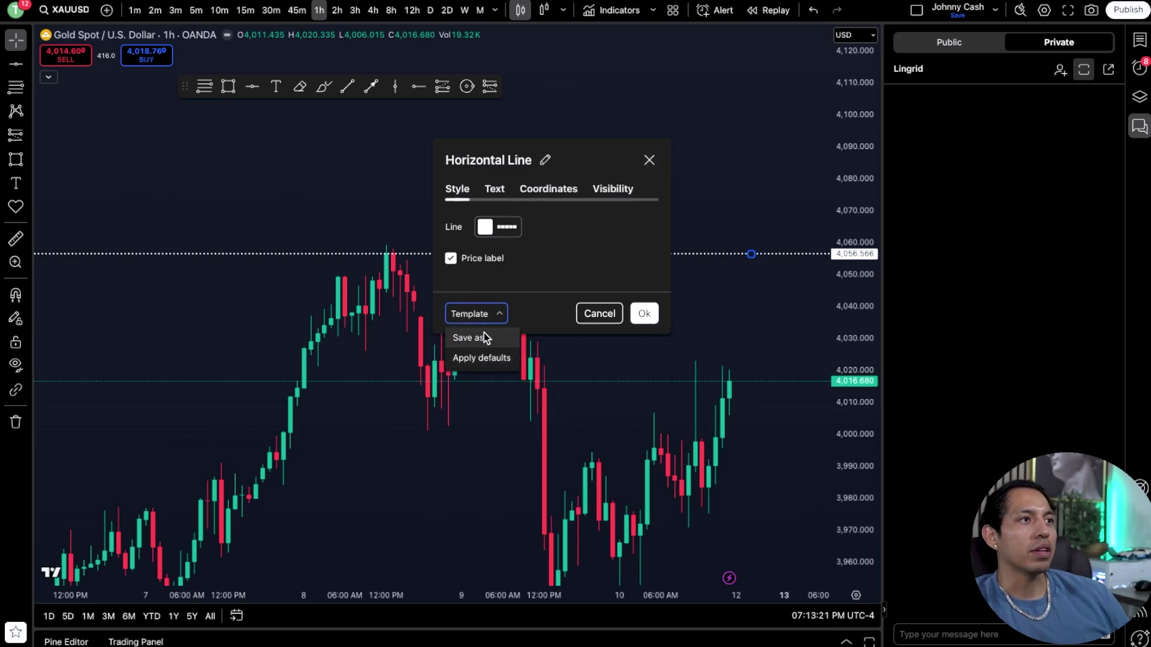
pyautogui.click(653, 161)
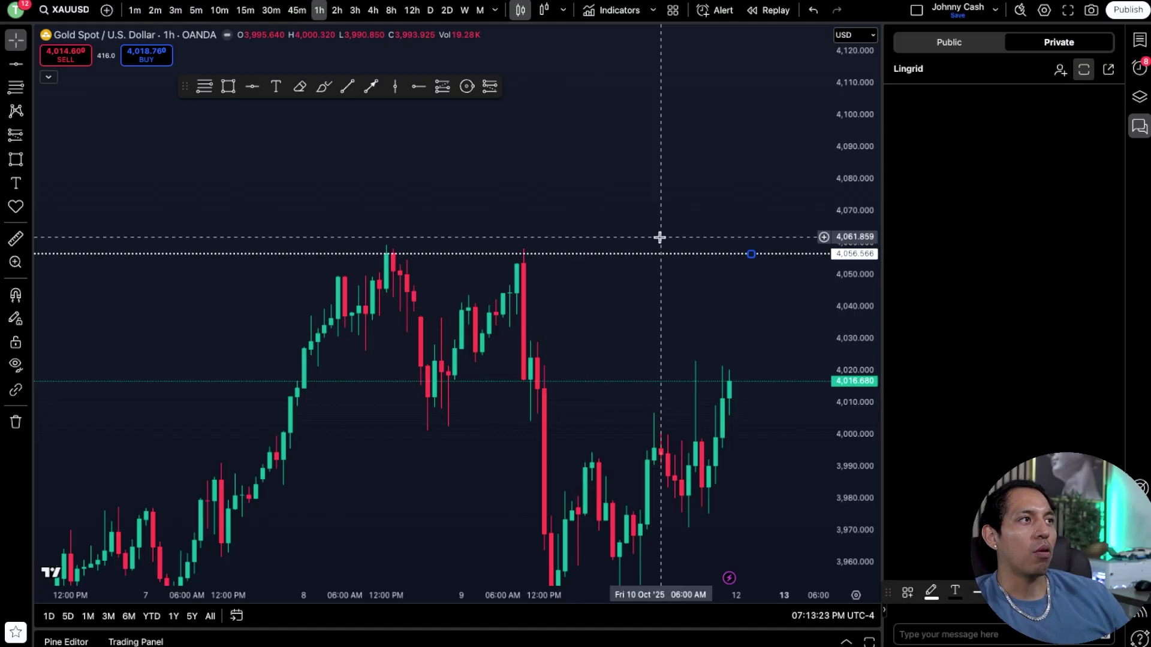
# Remove the horizontal line and mark the 09 Oct 09:00 AM candle with a vertical line
pyautogui.rightClick(742, 260)
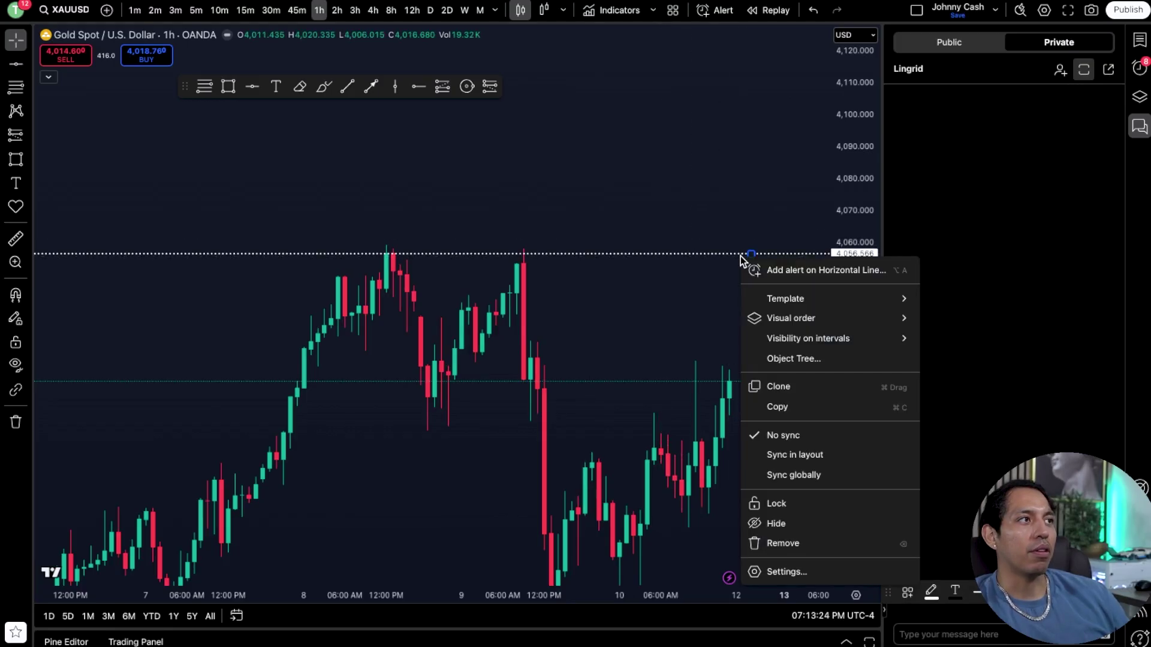
pyautogui.click(768, 543)
pyautogui.click(27, 65)
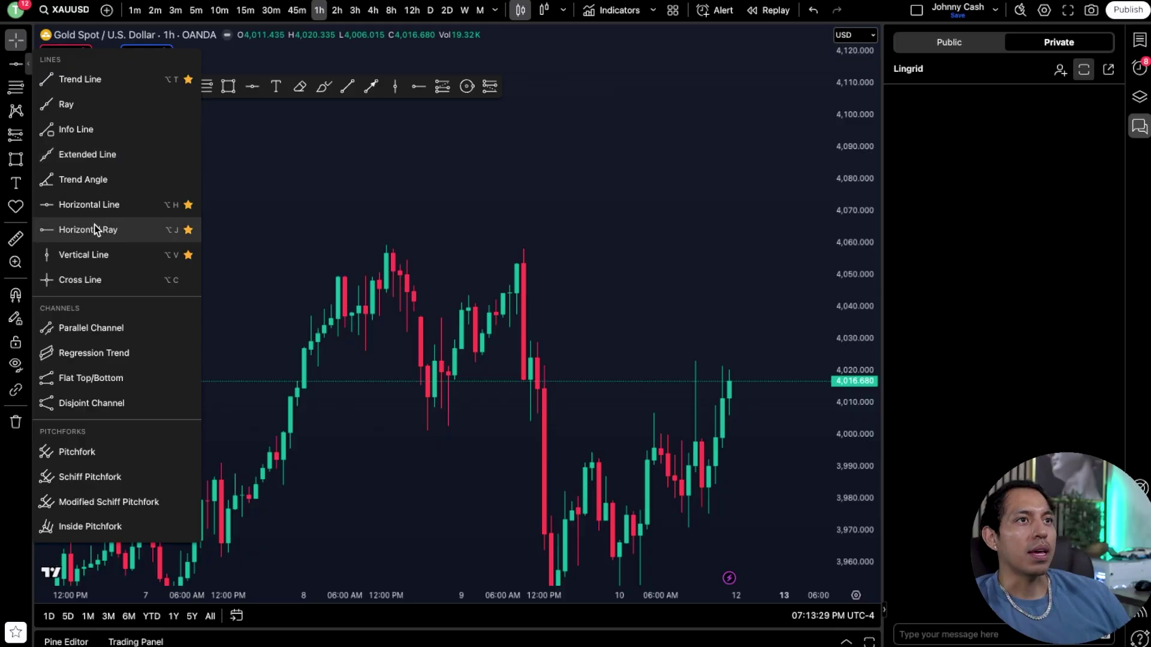
pyautogui.click(90, 255)
pyautogui.click(523, 247)
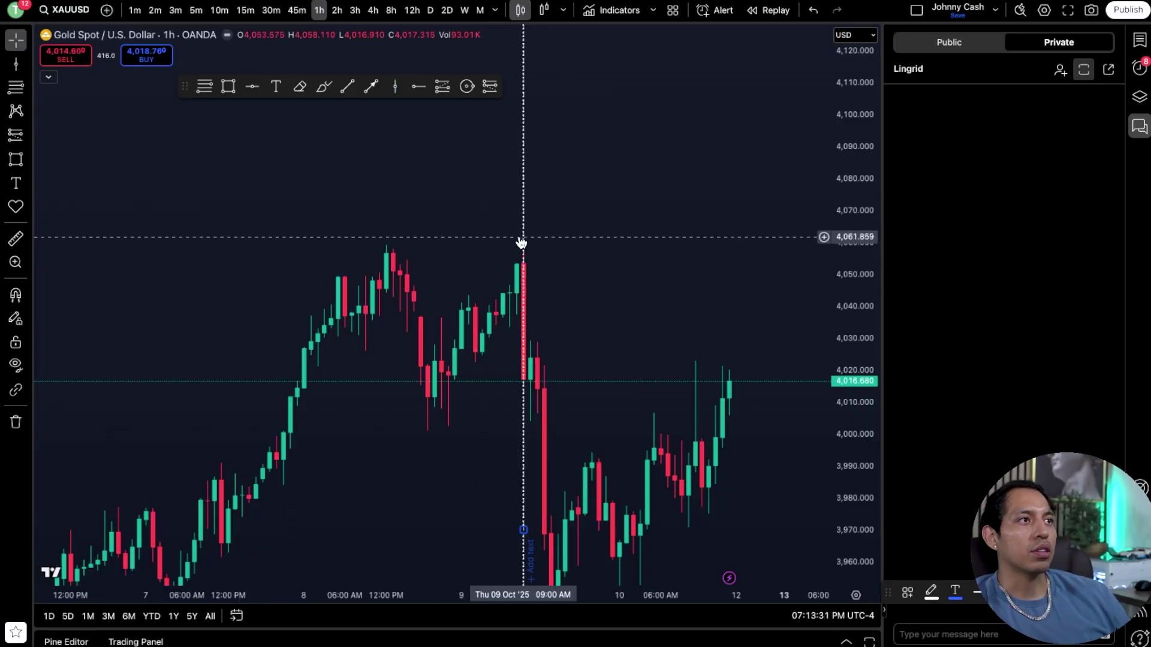
pyautogui.click(271, 10)
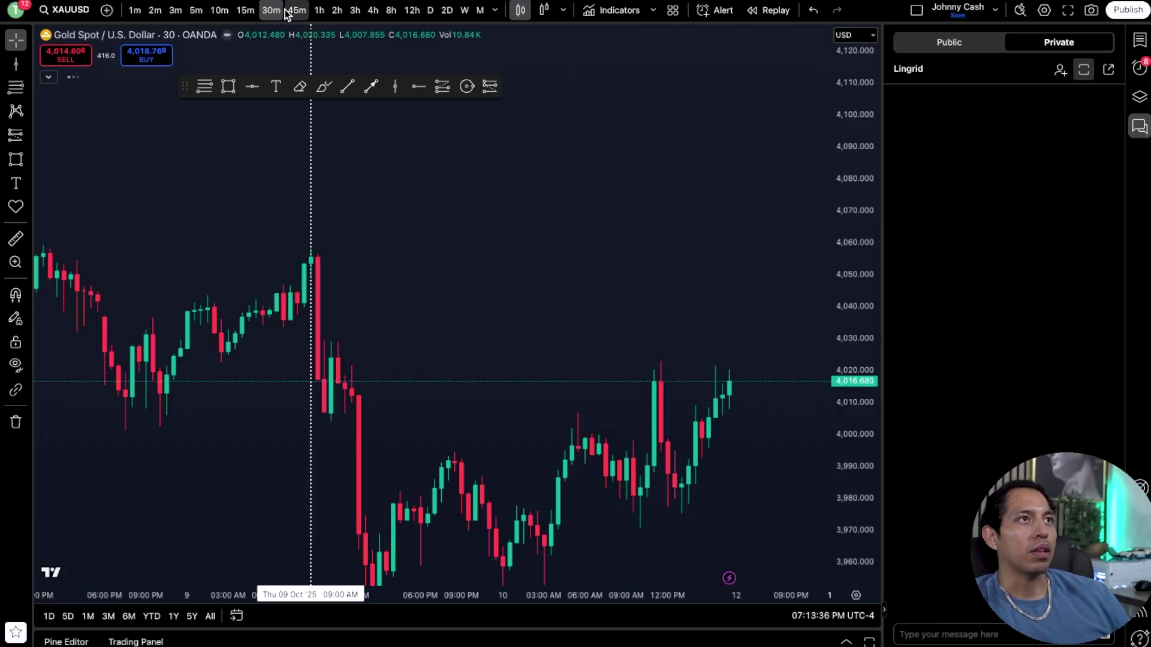
pyautogui.click(318, 10)
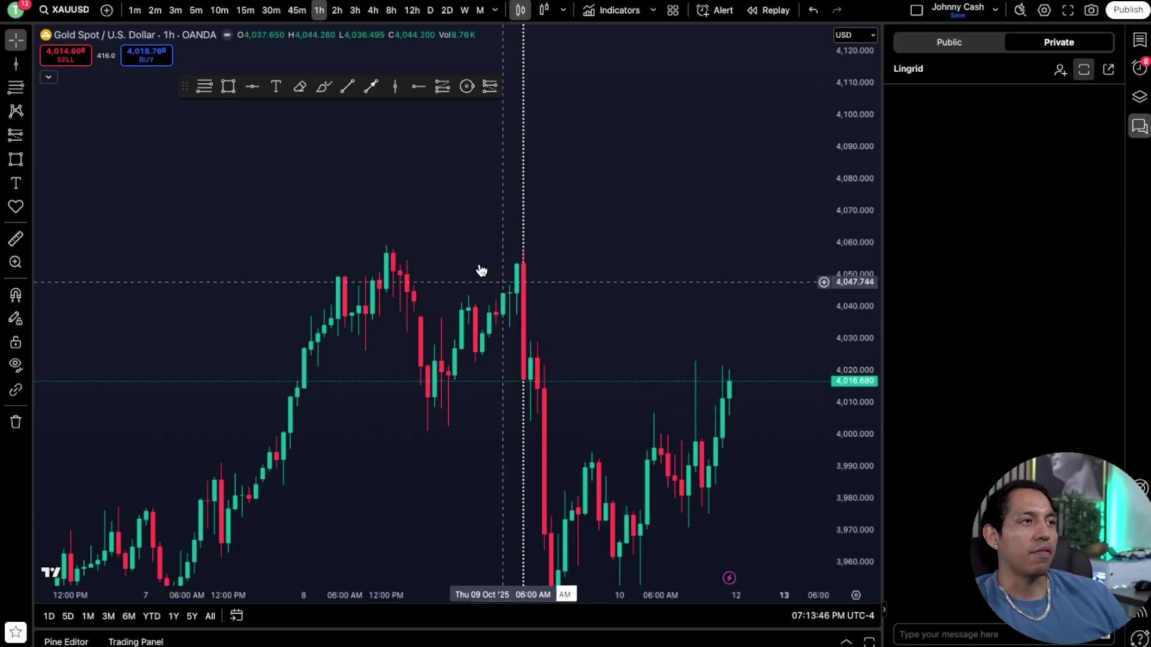
# Measure the 9 Oct price drop, then clear the measurement
pyautogui.click(15, 239)
pyautogui.click(524, 245)
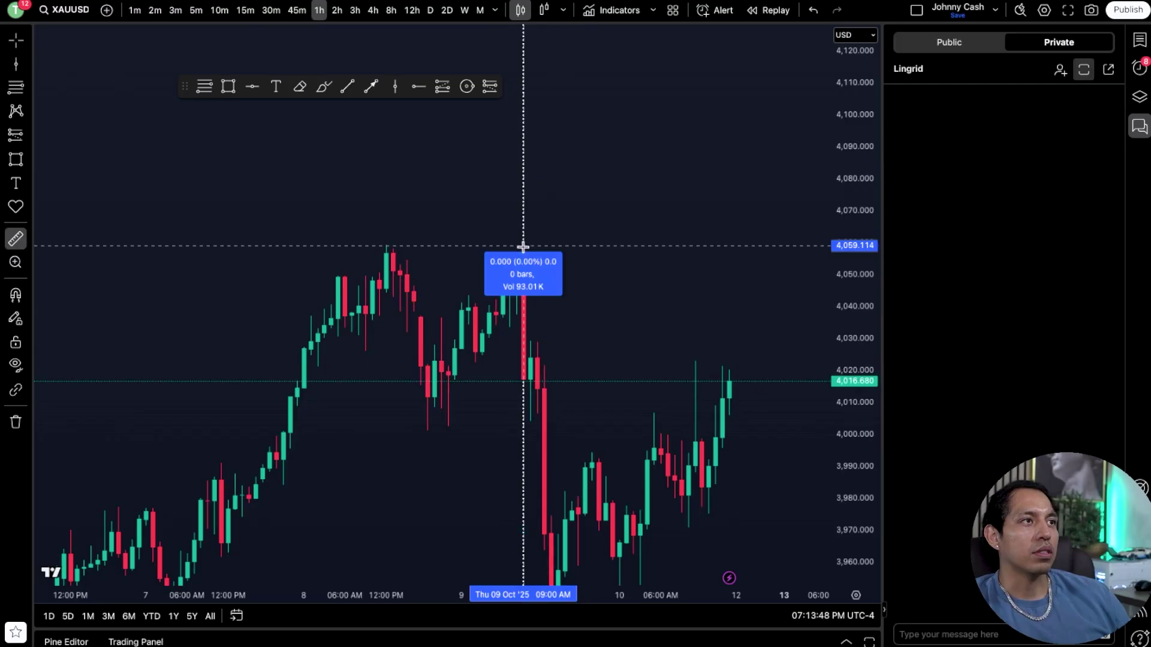
pyautogui.click(529, 396)
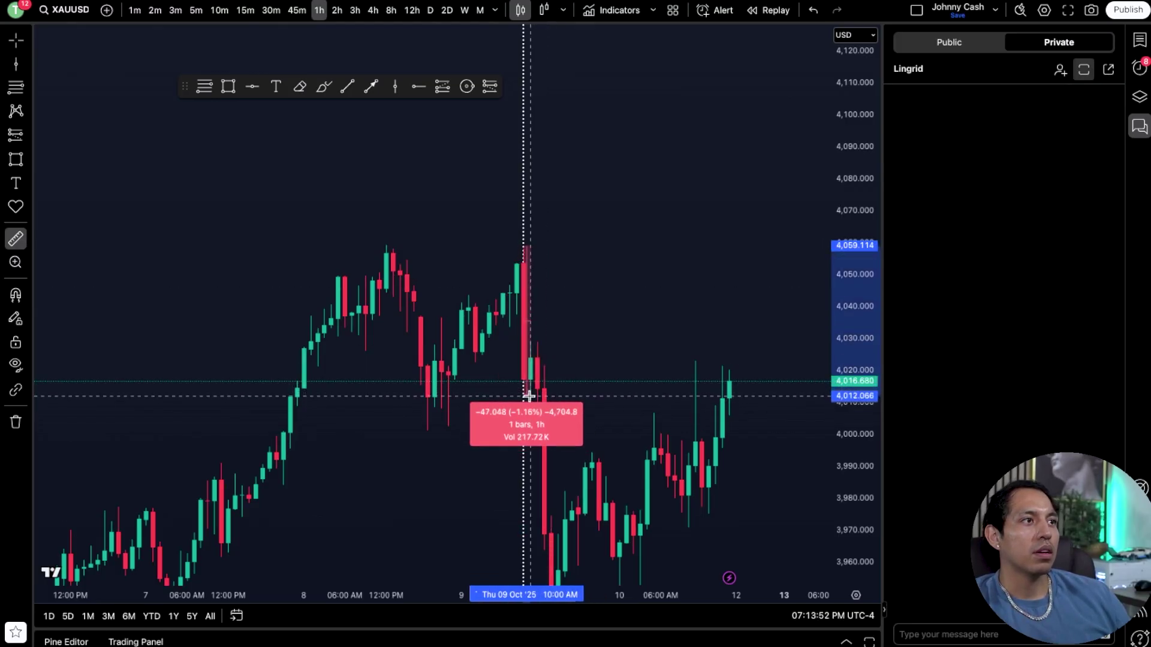
pyautogui.click(580, 267)
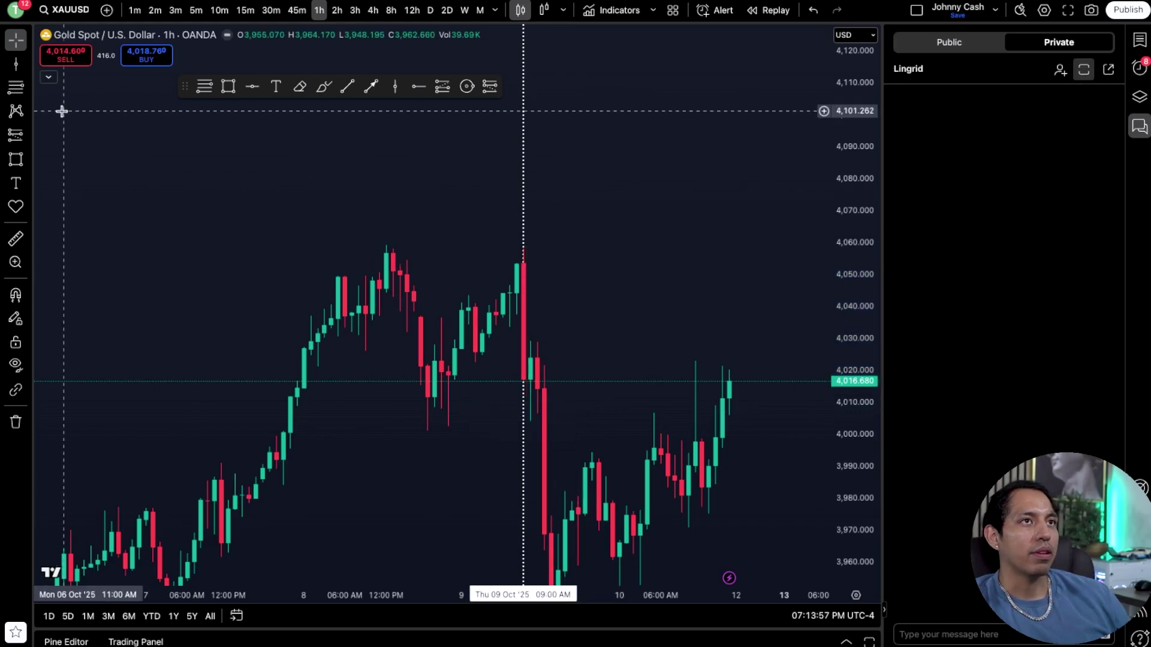
# Draw a rising parallel channel from the 09 Oct low and lower its upper line
pyautogui.click(27, 87)
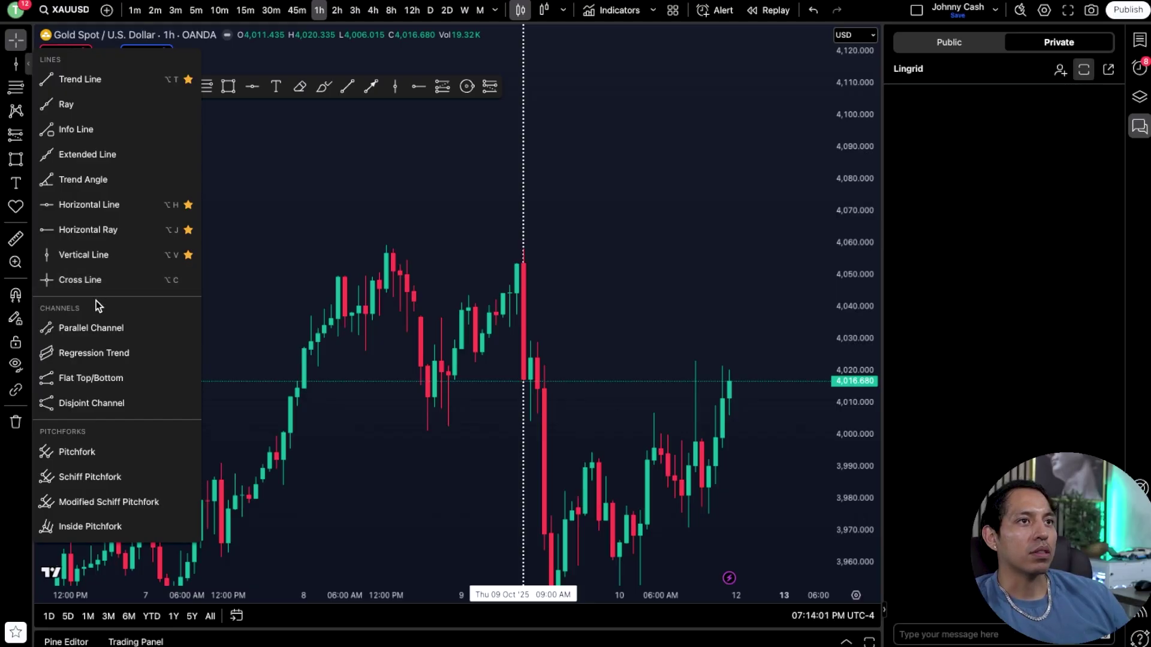
pyautogui.click(96, 333)
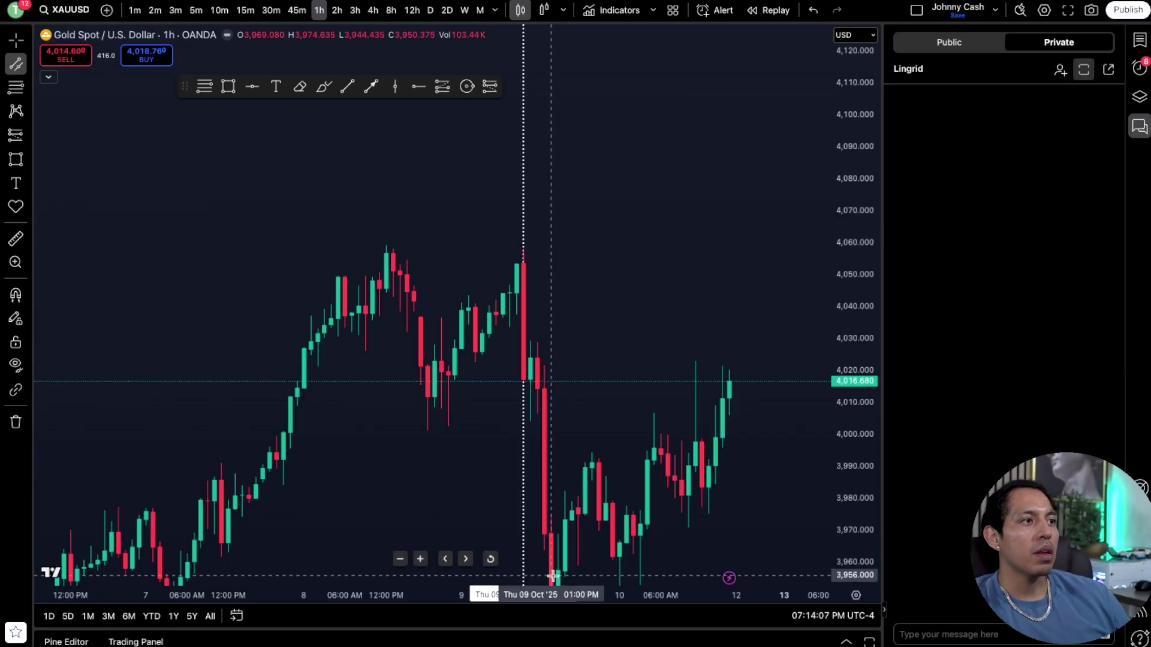
pyautogui.click(550, 575)
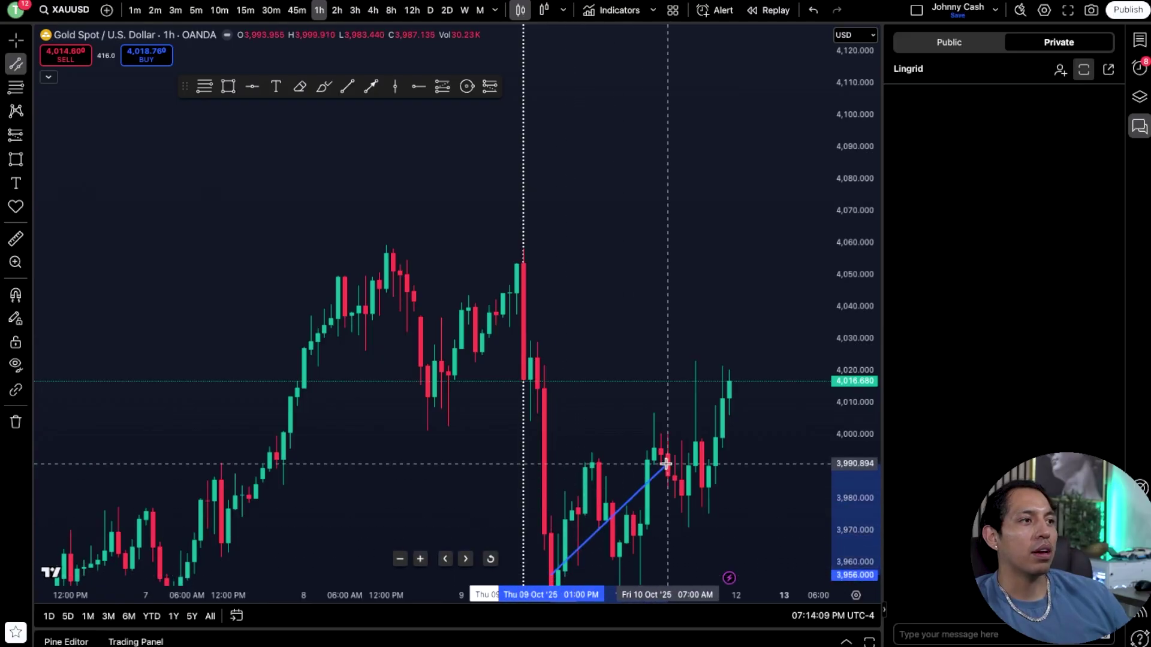
pyautogui.click(729, 405)
pyautogui.click(706, 342)
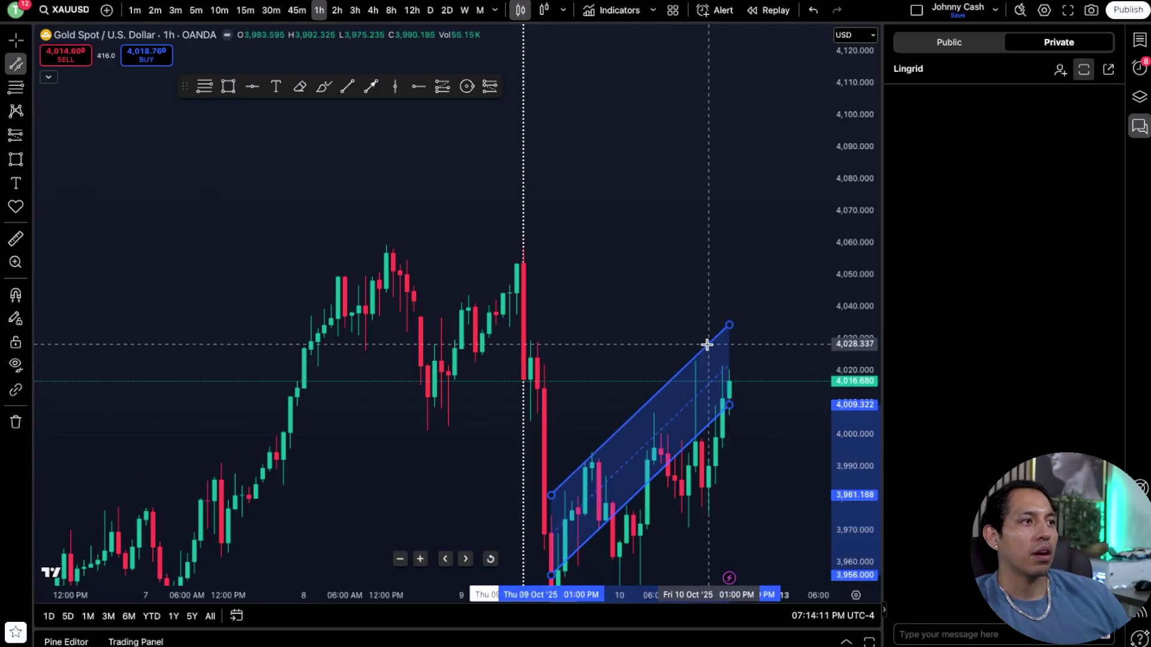
pyautogui.moveTo(675, 483); pyautogui.dragTo(641, 396)
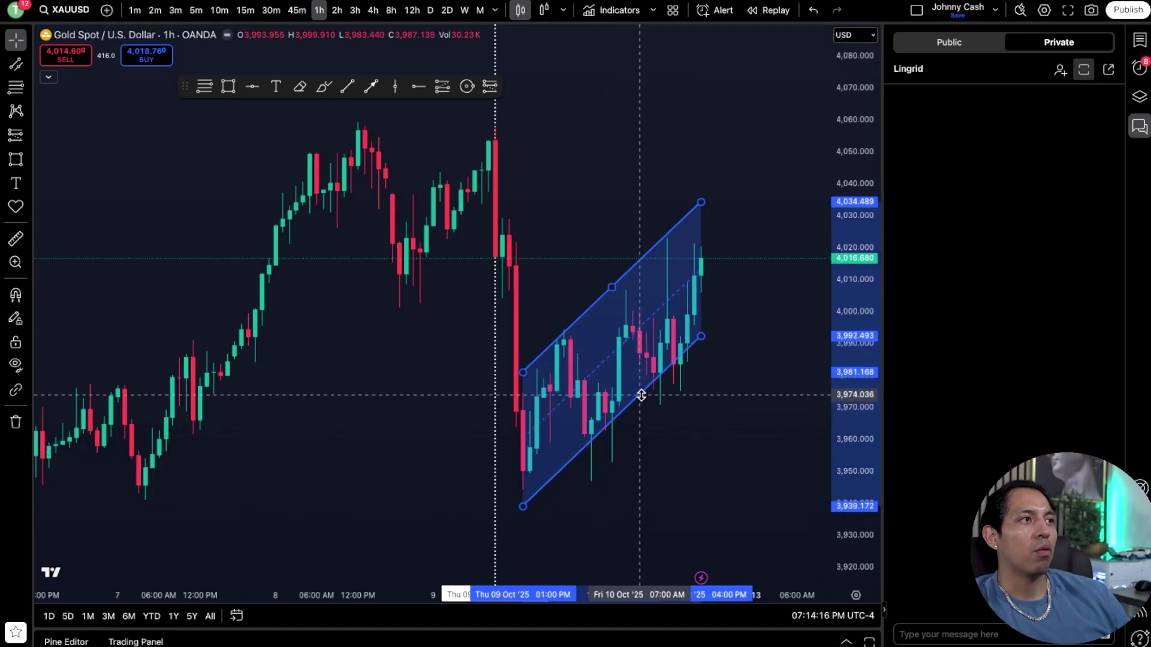
pyautogui.scroll(3, 622, 365)
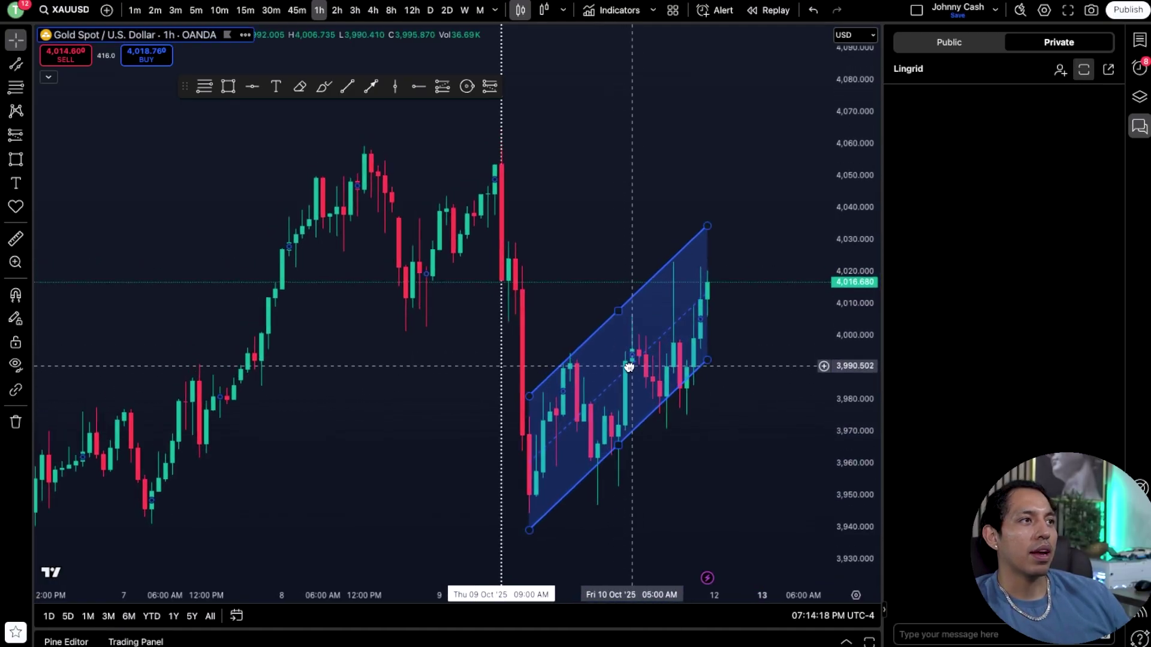
pyautogui.moveTo(610, 329)
pyautogui.mouseDown()
pyautogui.moveTo(617, 322)
pyautogui.moveTo(619, 340)
pyautogui.mouseUp()
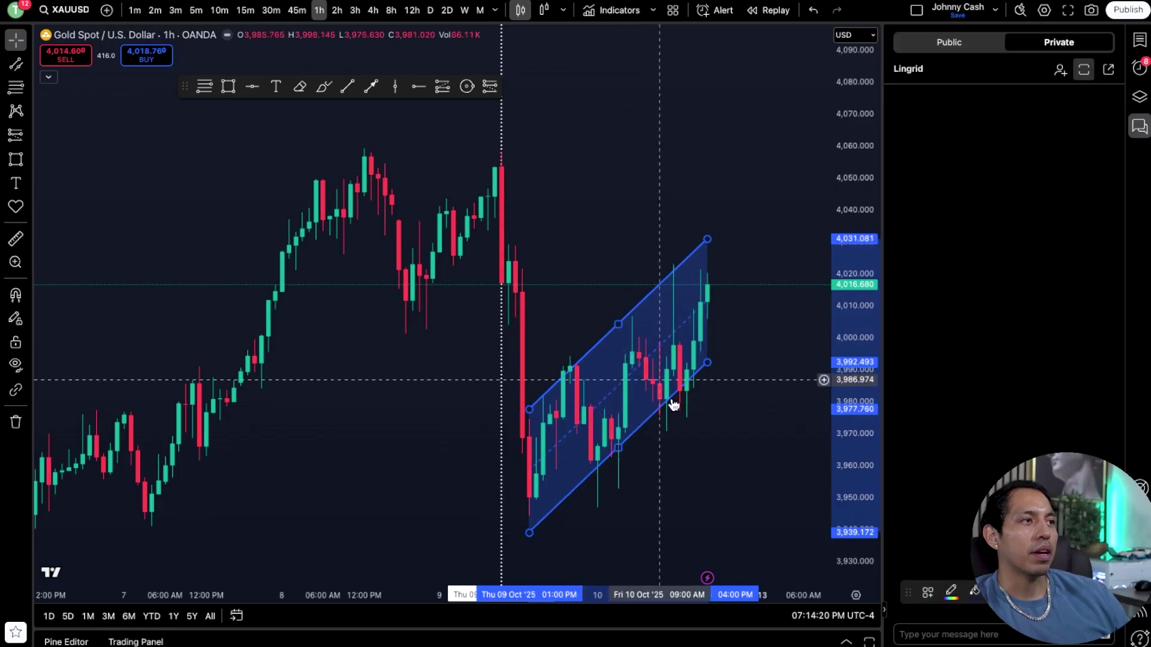
pyautogui.click(623, 453)
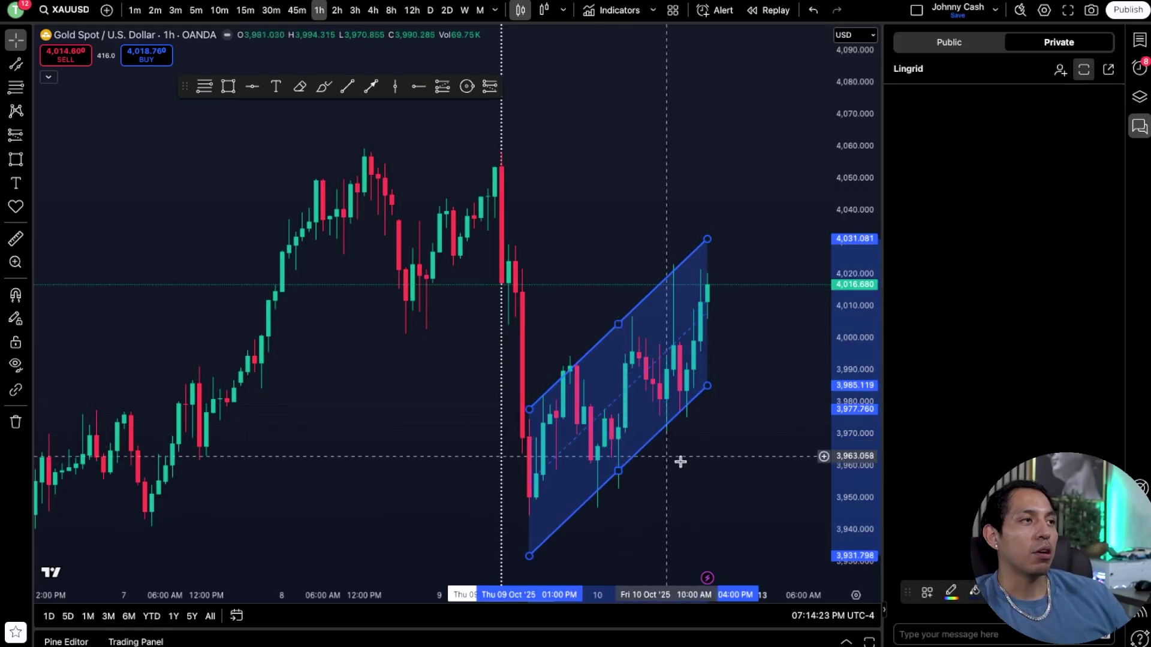
pyautogui.moveTo(673, 484); pyautogui.dragTo(608, 391)
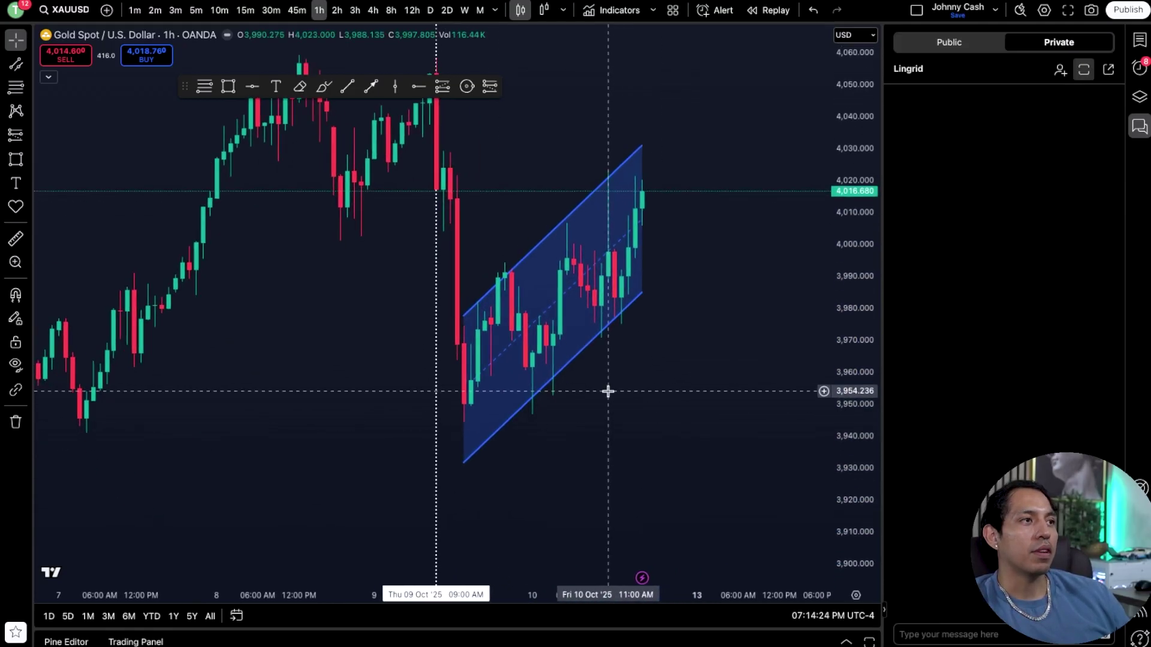
# Sketch two freehand brush price paths, then undo them and the channel
pyautogui.click(28, 158)
pyautogui.click(60, 175)
pyautogui.moveTo(457, 388)
pyautogui.mouseDown()
pyautogui.moveTo(500, 287)
pyautogui.moveTo(634, 242)
pyautogui.moveTo(638, 119)
pyautogui.moveTo(664, 45)
pyautogui.mouseUp()
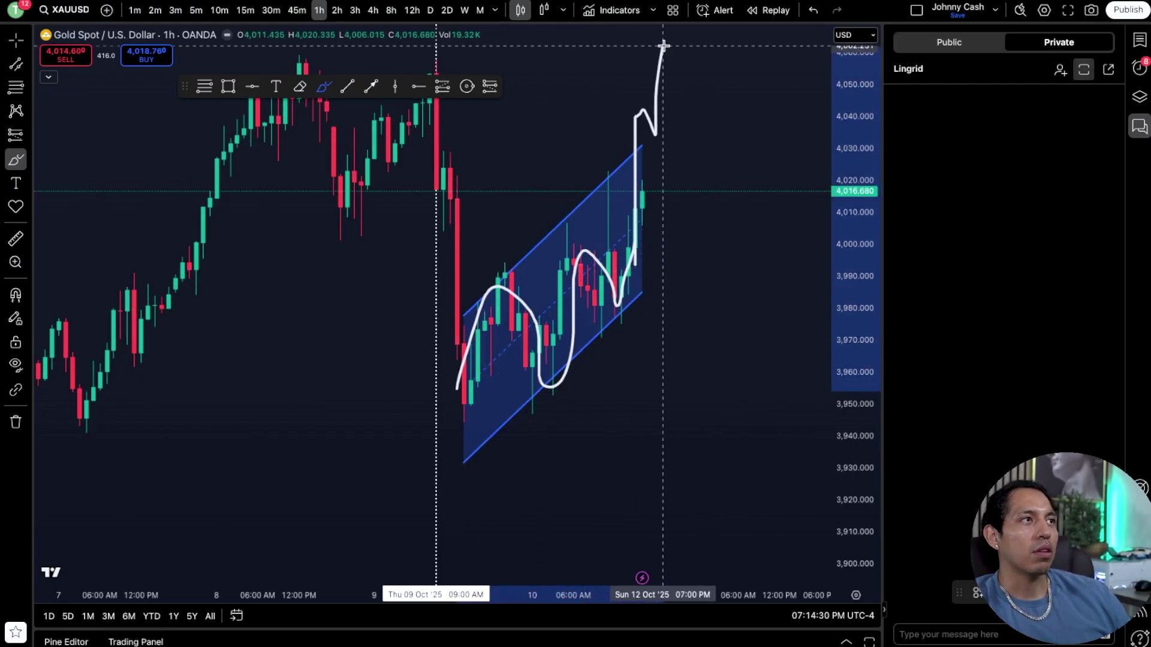
pyautogui.moveTo(622, 345)
pyautogui.mouseDown()
pyautogui.moveTo(655, 282)
pyautogui.moveTo(675, 334)
pyautogui.moveTo(717, 217)
pyautogui.mouseUp()
pyautogui.click(808, 12)
pyautogui.click(808, 12)
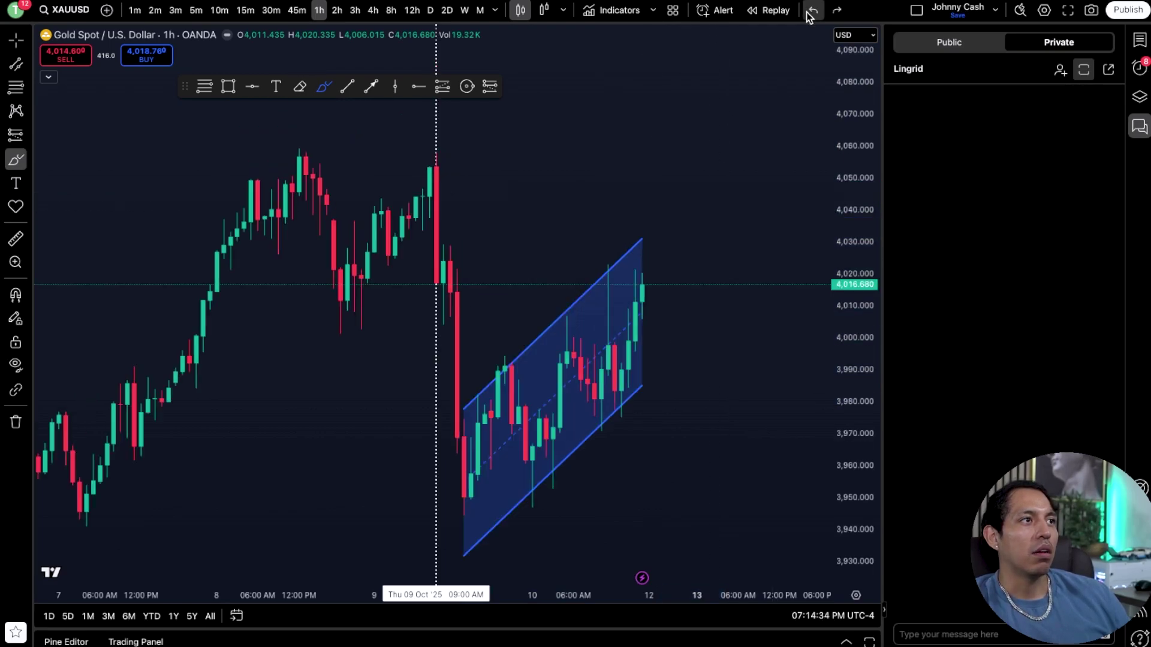
pyautogui.click(808, 12)
pyautogui.click(808, 12)
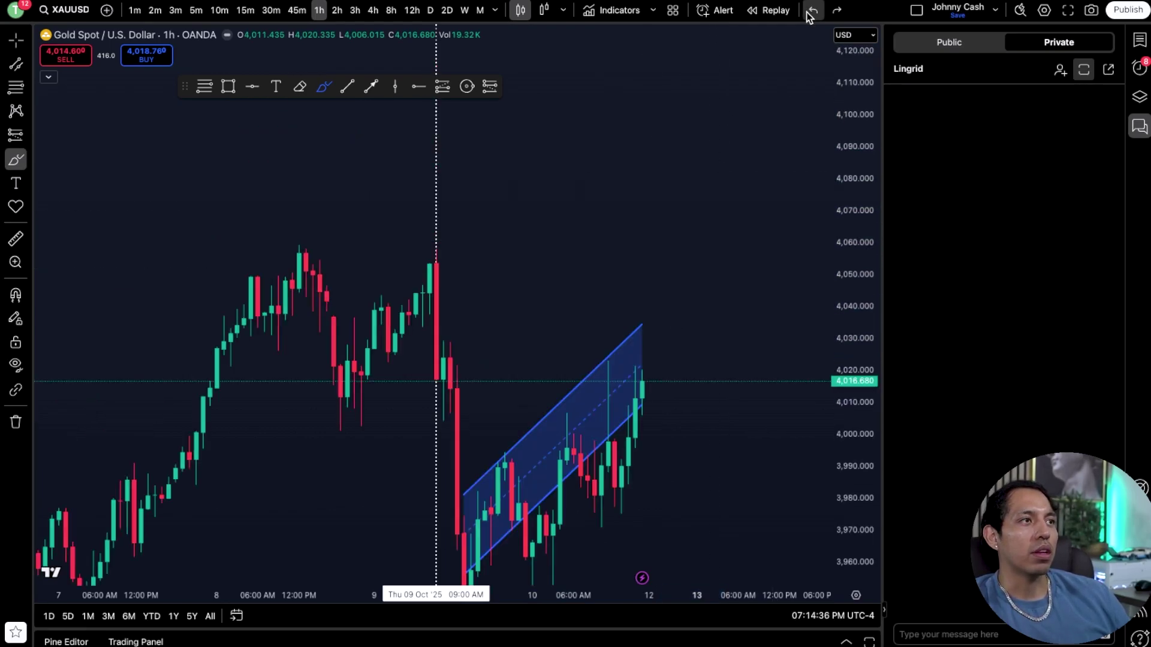
pyautogui.click(808, 12)
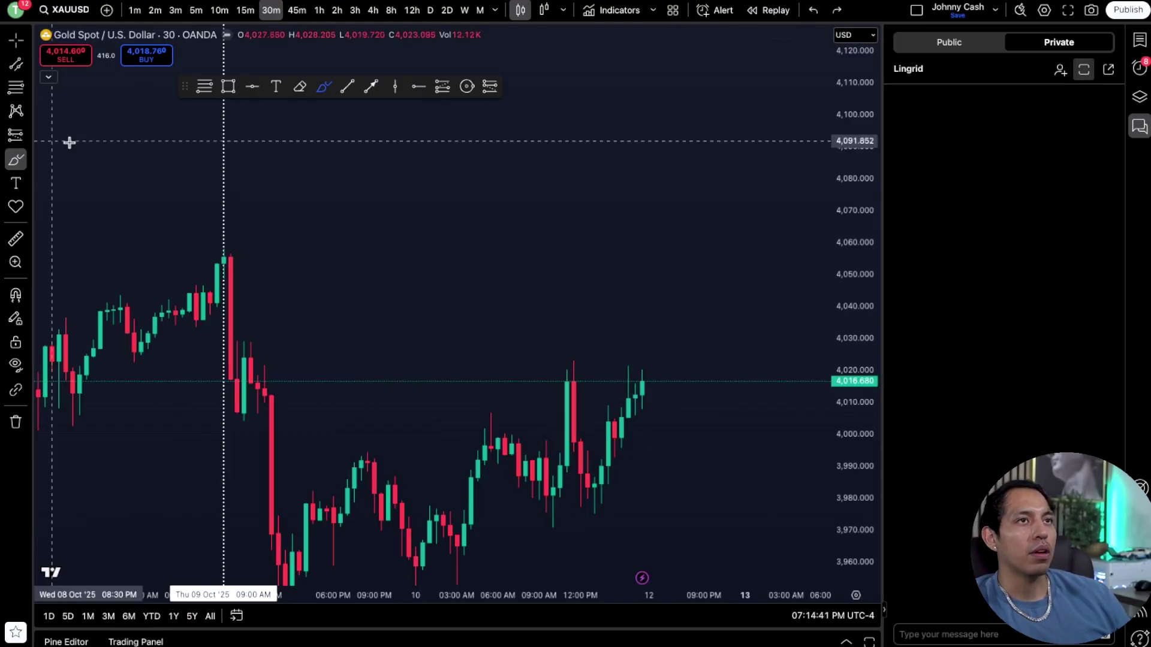
# Switch from the line-tools flyout to the Fibonacci and Gann tools and select Fib Retracement
pyautogui.click(30, 70)
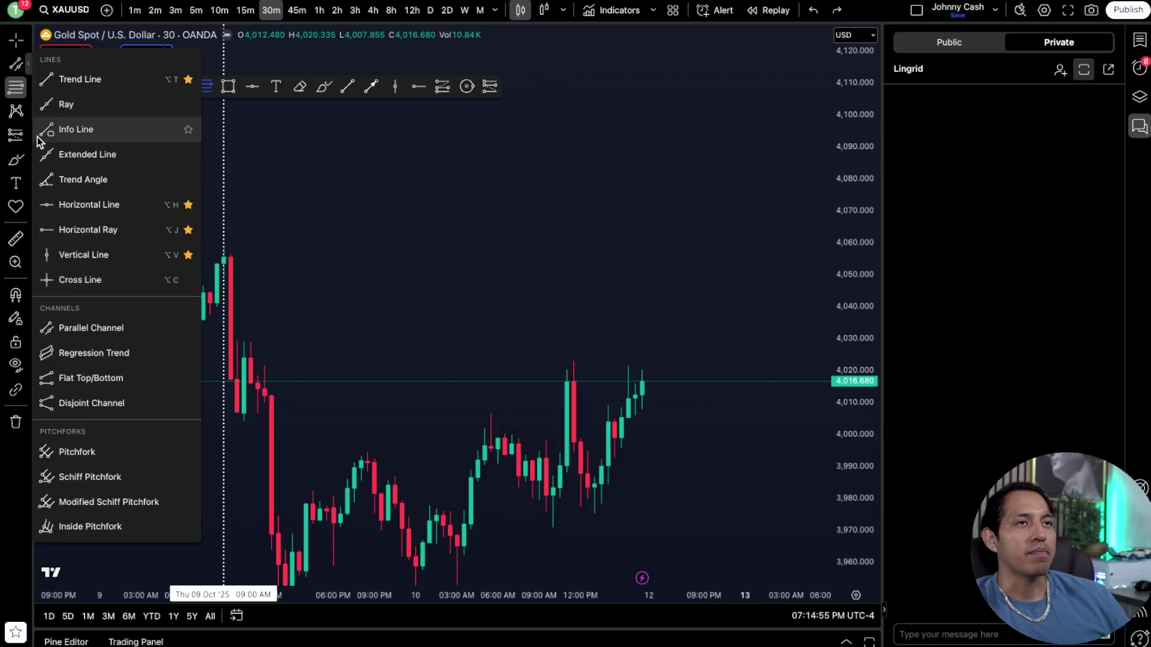
pyautogui.click(27, 89)
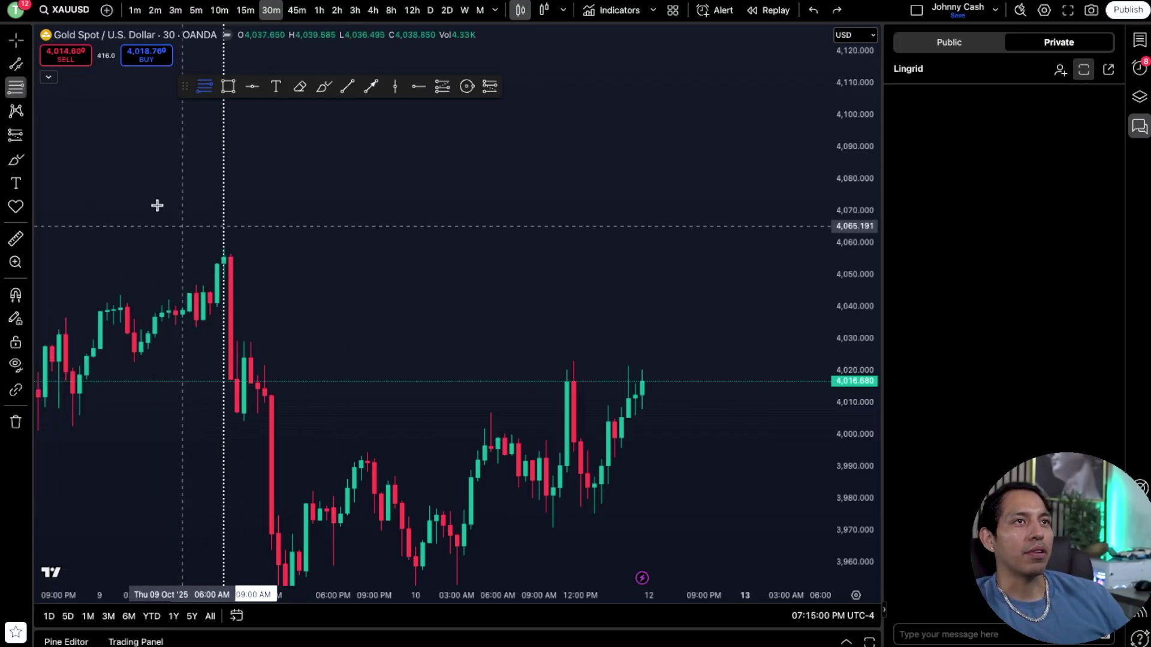
pyautogui.click(29, 88)
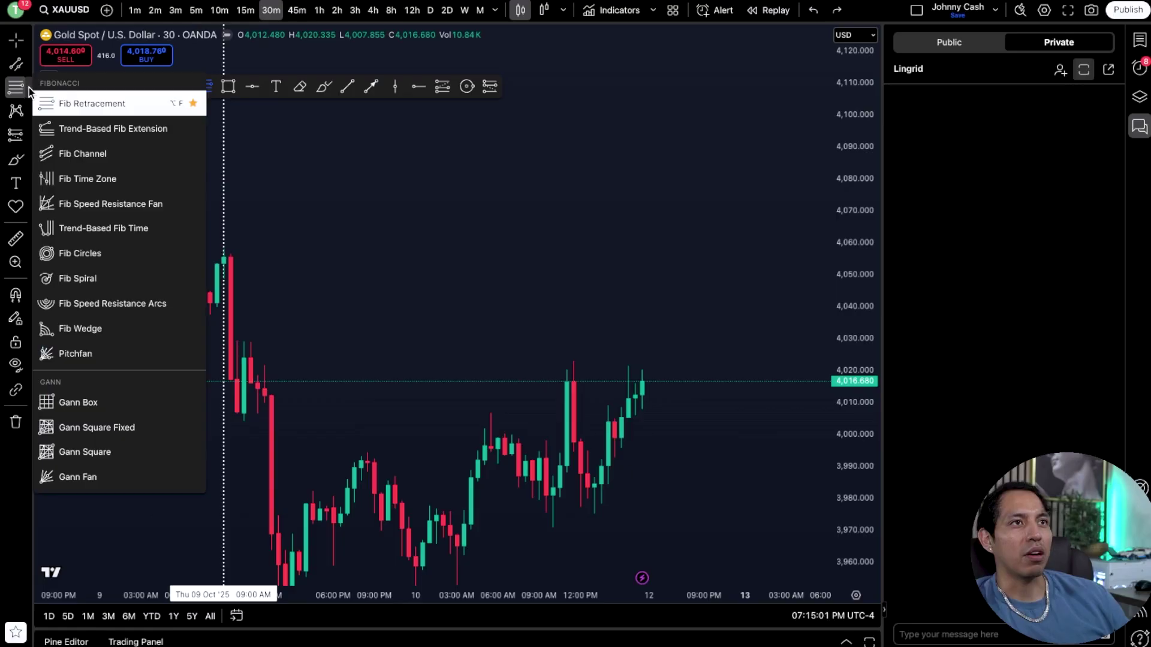
pyautogui.click(62, 103)
# Draw a Fib Retracement from the 9 Oct candle high to the low, moving its 0 anchor to 3,944
pyautogui.click(230, 250)
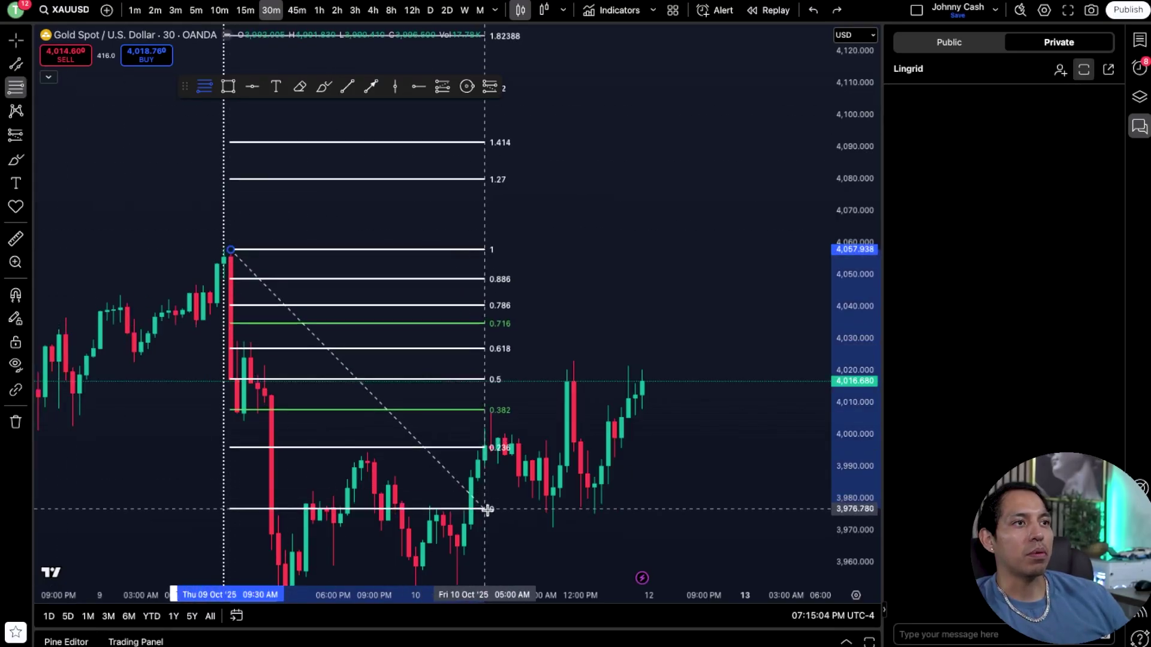
pyautogui.click(531, 584)
pyautogui.moveTo(543, 513); pyautogui.dragTo(566, 372)
pyautogui.scroll(-3, 588, 408)
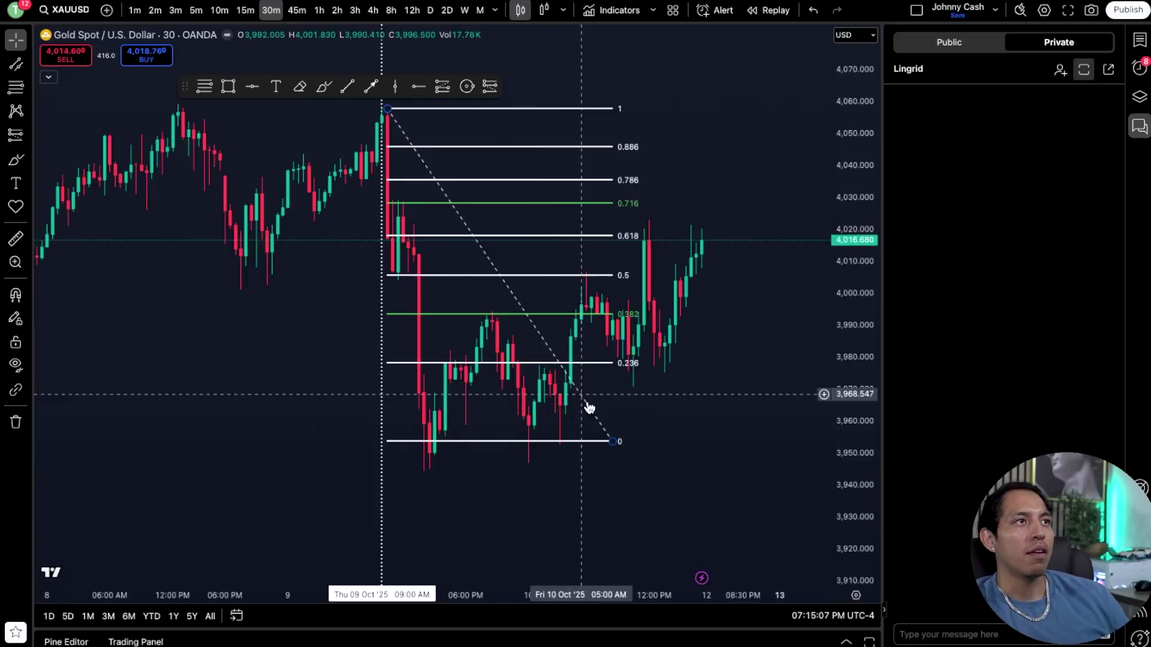
pyautogui.moveTo(612, 443)
pyautogui.mouseDown()
pyautogui.moveTo(653, 478)
pyautogui.moveTo(668, 475)
pyautogui.mouseUp()
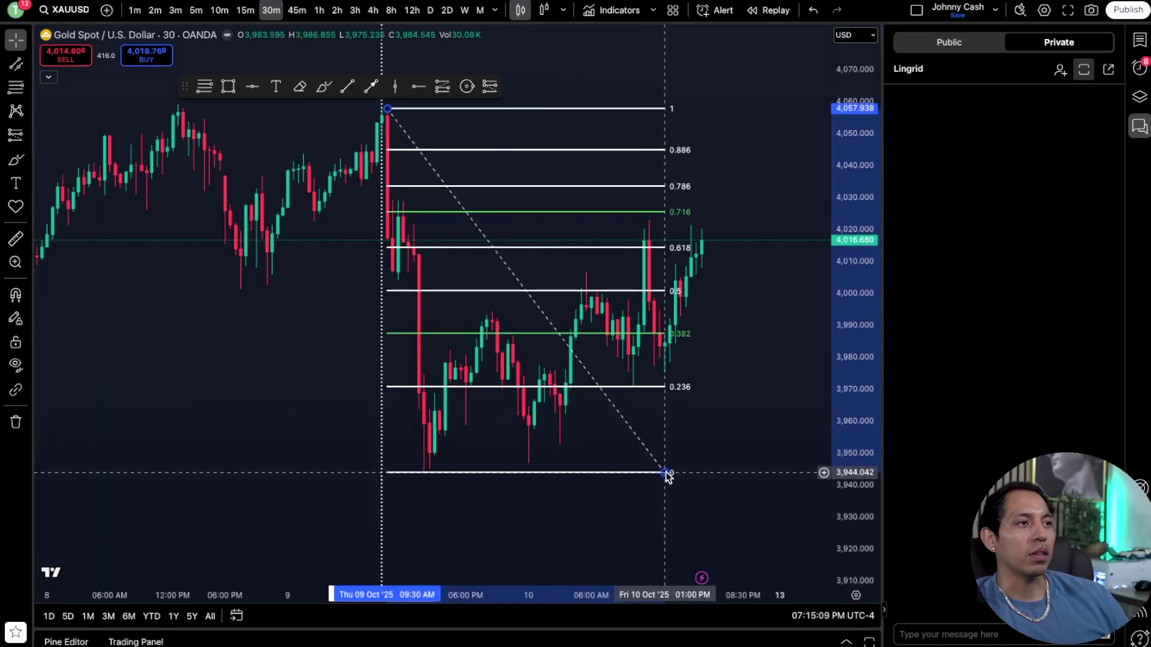
pyautogui.moveTo(692, 386); pyautogui.dragTo(660, 421)
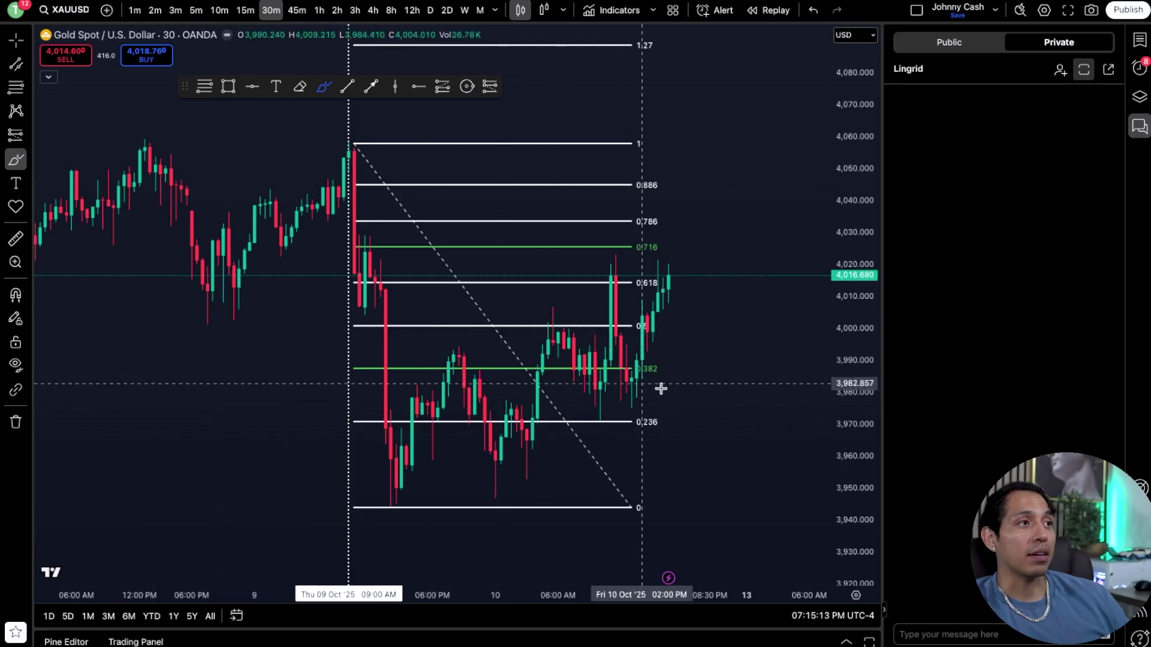
# Circle the 0.382 and 0.618 levels with freehand brush ellipses
pyautogui.moveTo(639, 363); pyautogui.dragTo(640, 363)
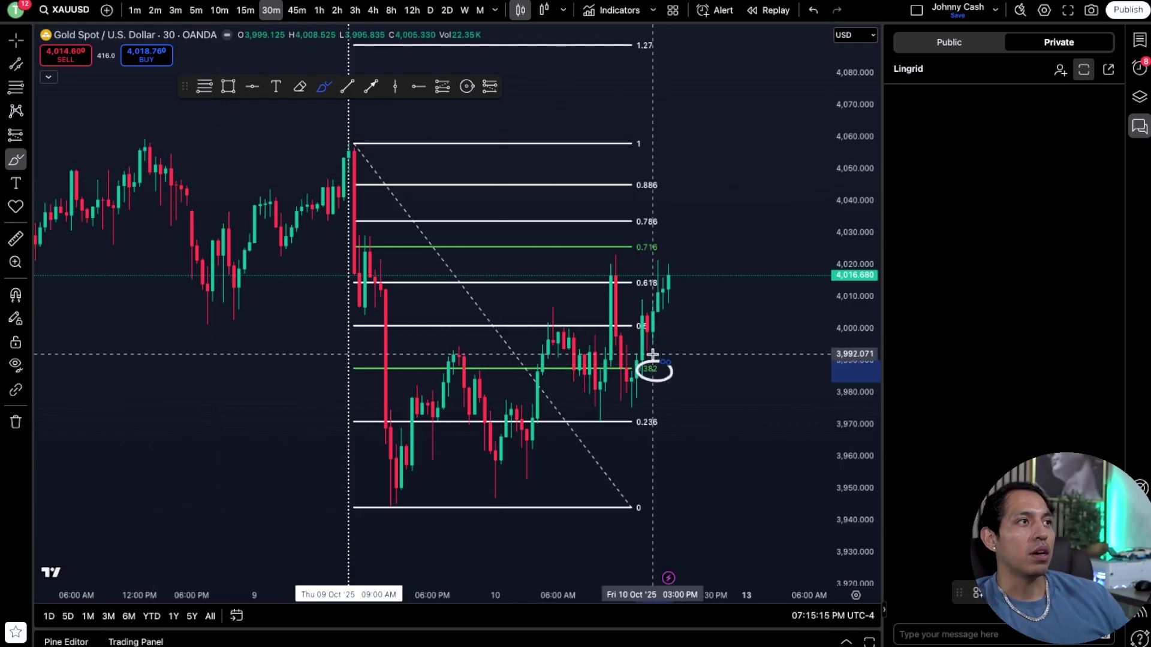
pyautogui.moveTo(672, 274)
pyautogui.mouseDown()
pyautogui.moveTo(660, 270)
pyautogui.moveTo(669, 271)
pyautogui.mouseUp()
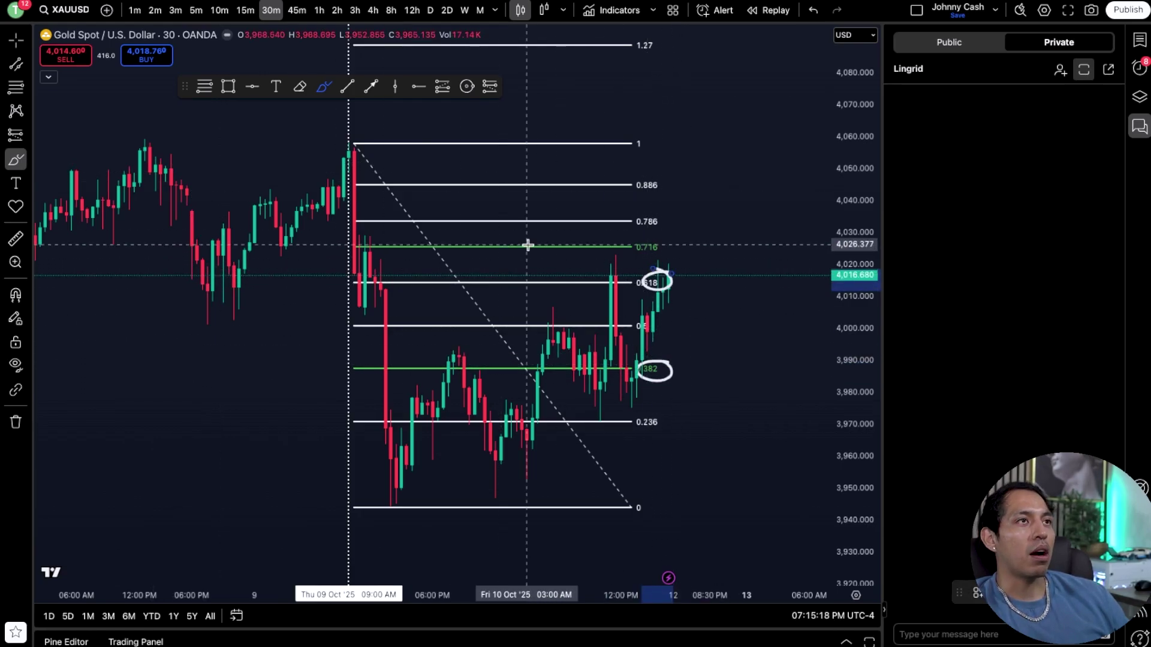
pyautogui.click(16, 40)
pyautogui.moveTo(250, 157); pyautogui.dragTo(258, 208)
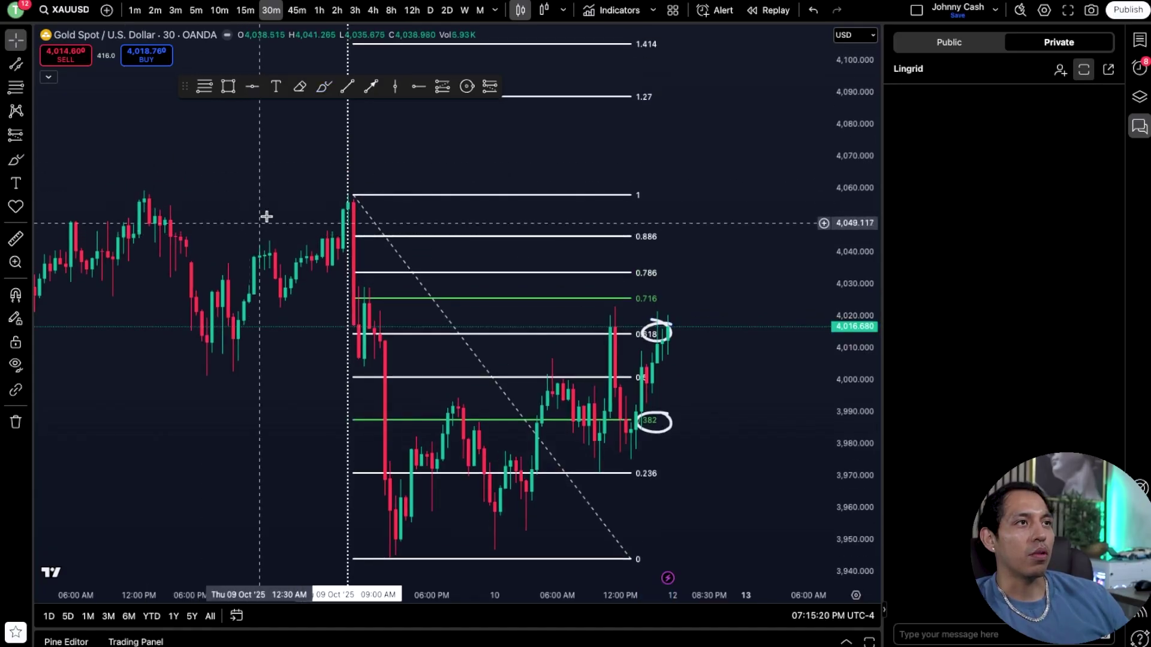
# Remove the dashed vertical line and nudge the retracement's top anchor
pyautogui.rightClick(350, 174)
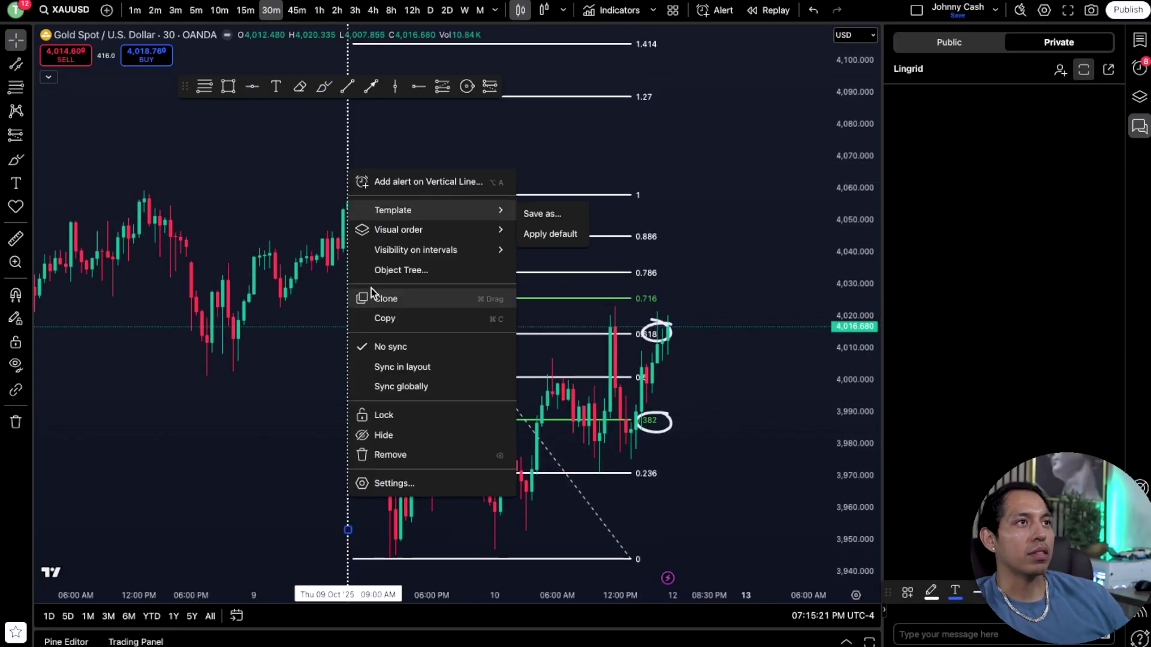
pyautogui.click(411, 463)
pyautogui.moveTo(352, 196); pyautogui.dragTo(348, 190)
# Switch the chart to 4h and check the retracement's options menu
pyautogui.click(373, 10)
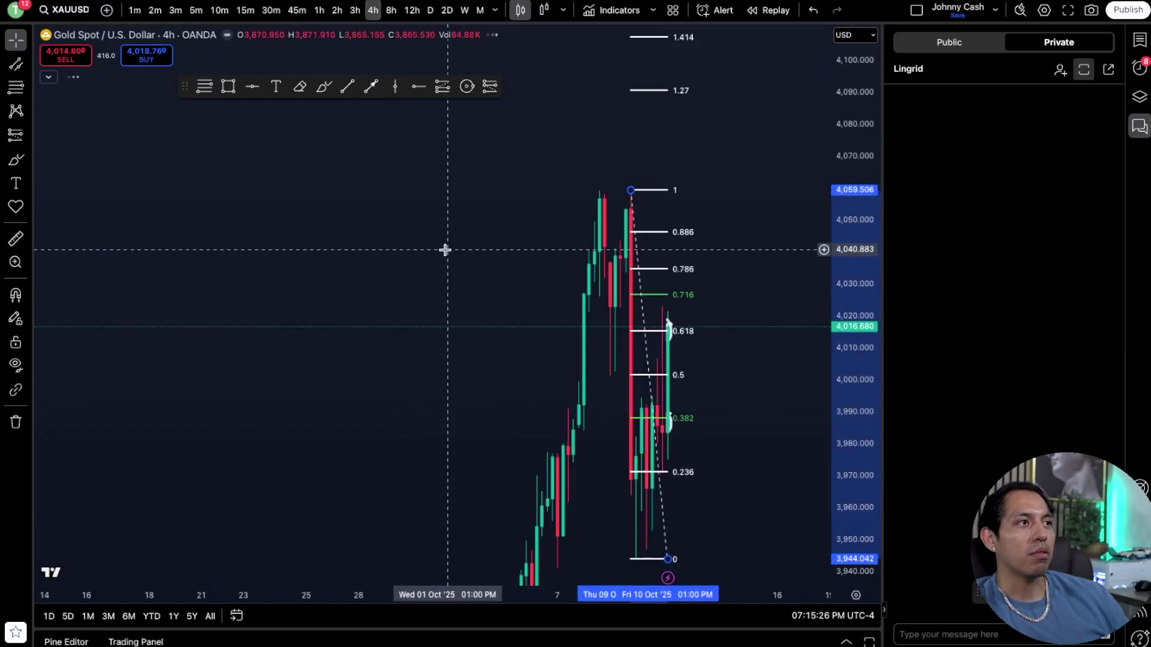
pyautogui.scroll(4, 404, 318)
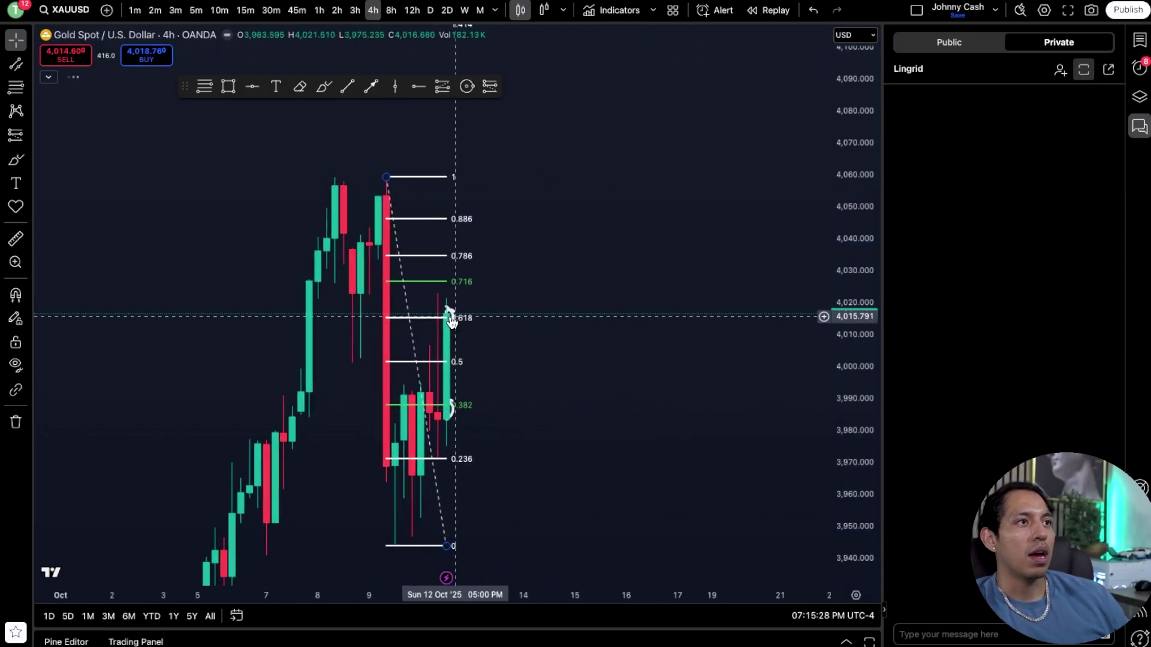
pyautogui.rightClick(454, 320)
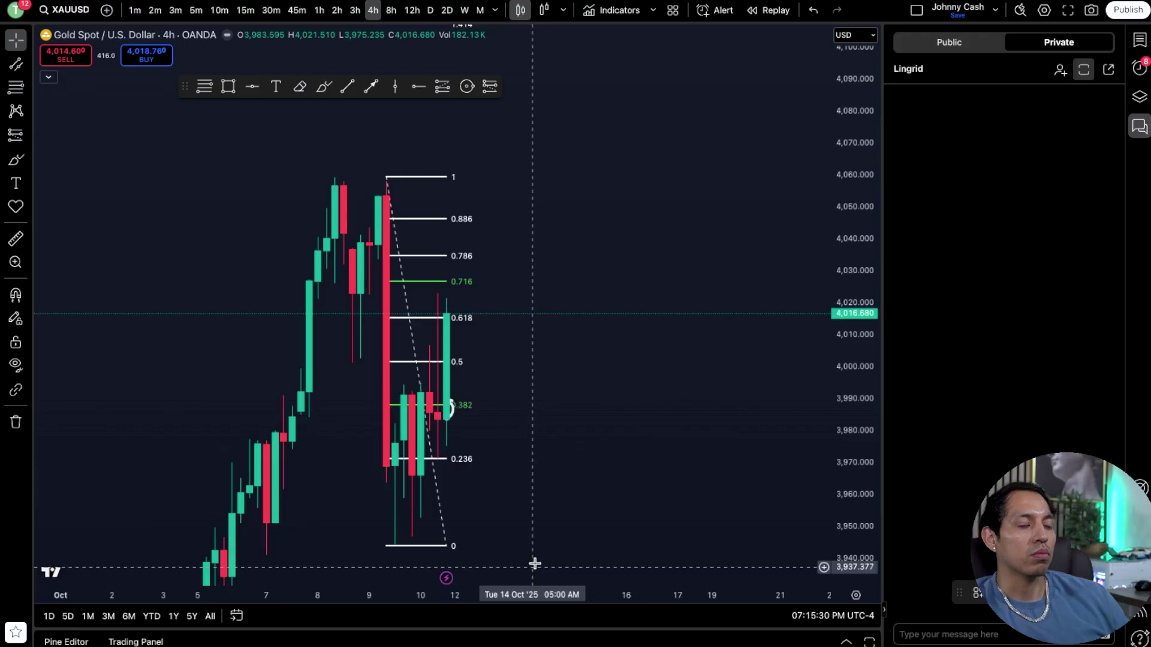
pyautogui.press('Escape')
pyautogui.rightClick(453, 412)
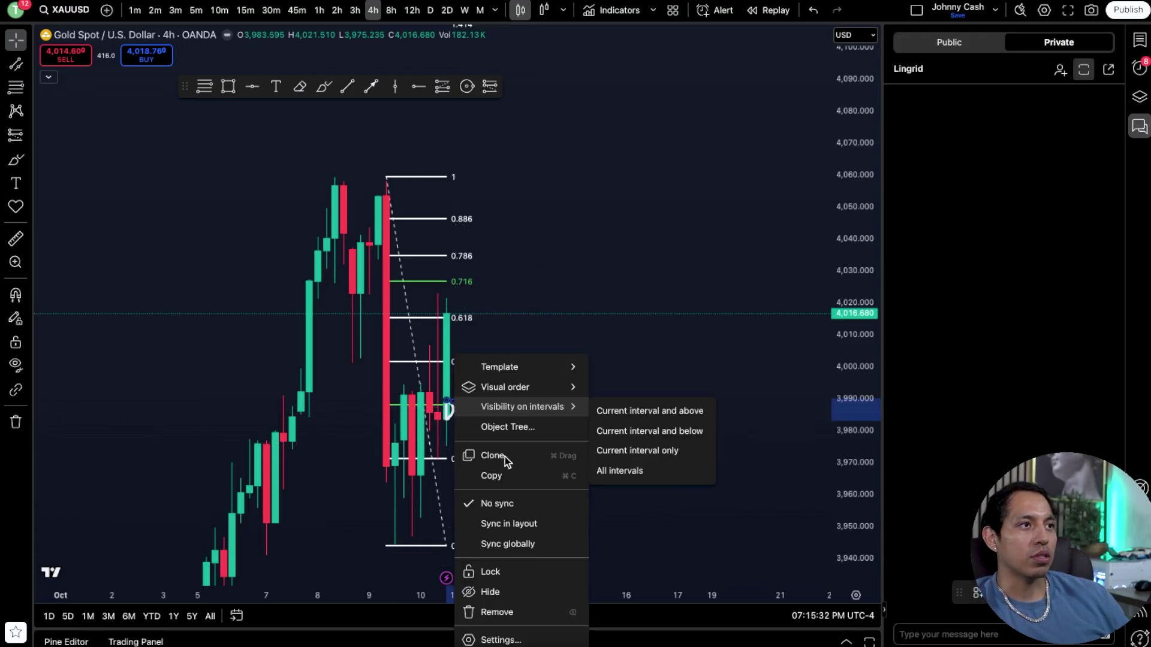
pyautogui.press('Escape')
pyautogui.hscroll(1, 282, 239)
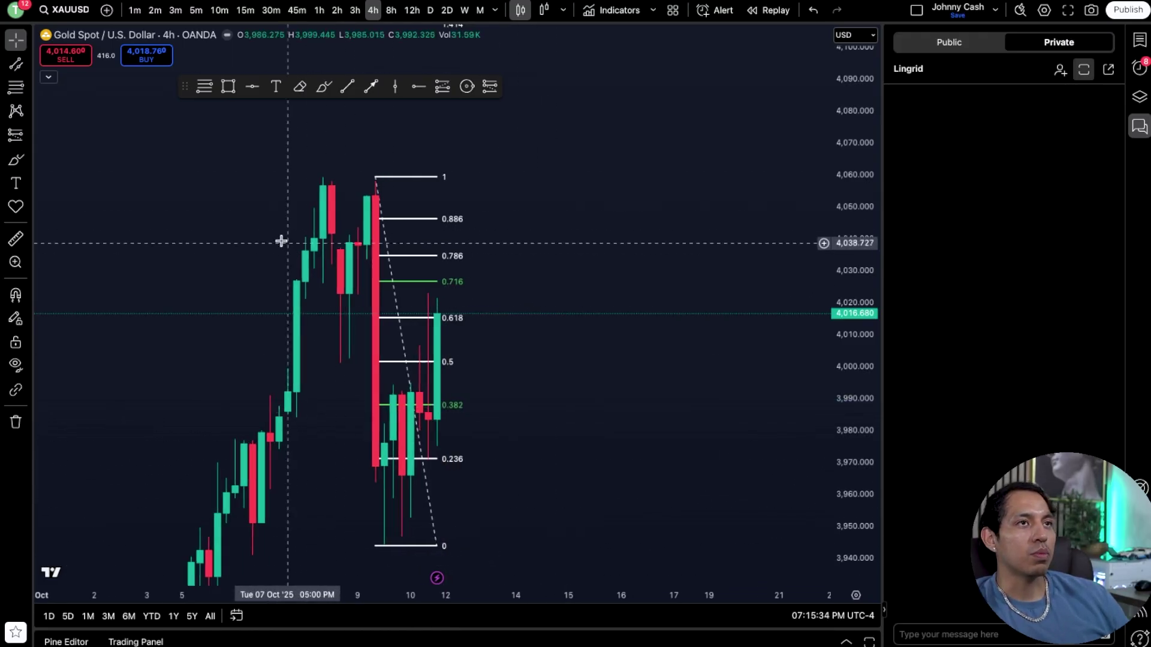
# Sketch brush strokes around the 0.618 level, then undo the price-projection sketches
pyautogui.click(16, 159)
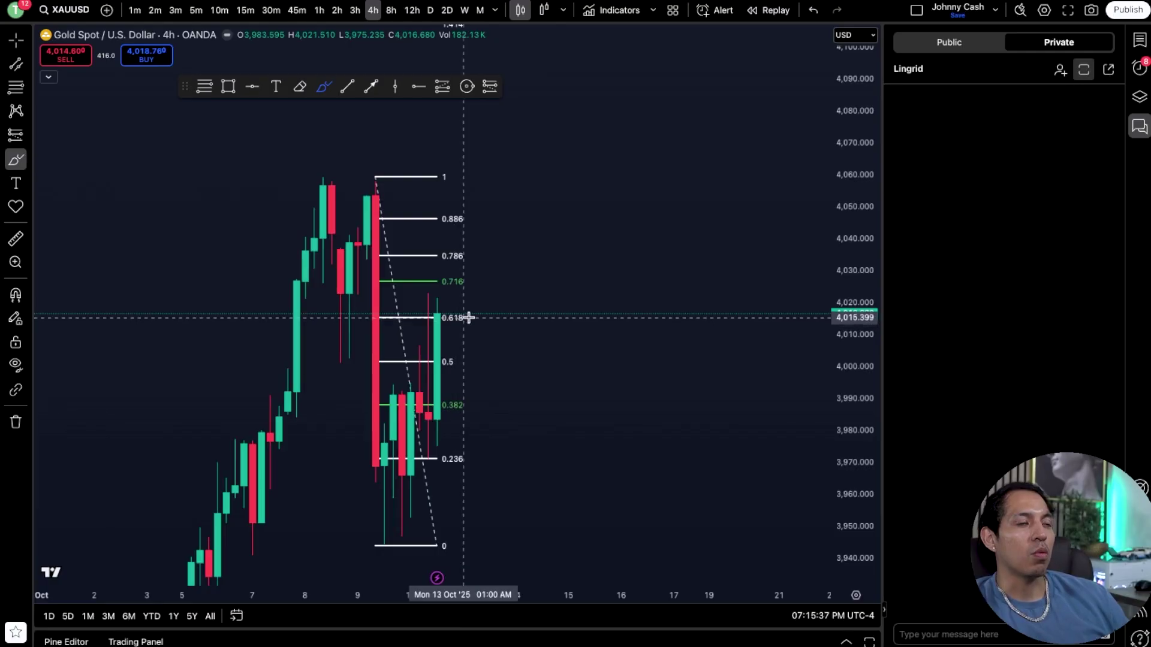
pyautogui.moveTo(479, 311)
pyautogui.mouseDown()
pyautogui.moveTo(470, 304)
pyautogui.moveTo(483, 308)
pyautogui.mouseUp()
pyautogui.moveTo(470, 335)
pyautogui.mouseDown()
pyautogui.moveTo(488, 411)
pyautogui.moveTo(533, 504)
pyautogui.mouseUp()
pyautogui.moveTo(492, 473); pyautogui.dragTo(578, 459)
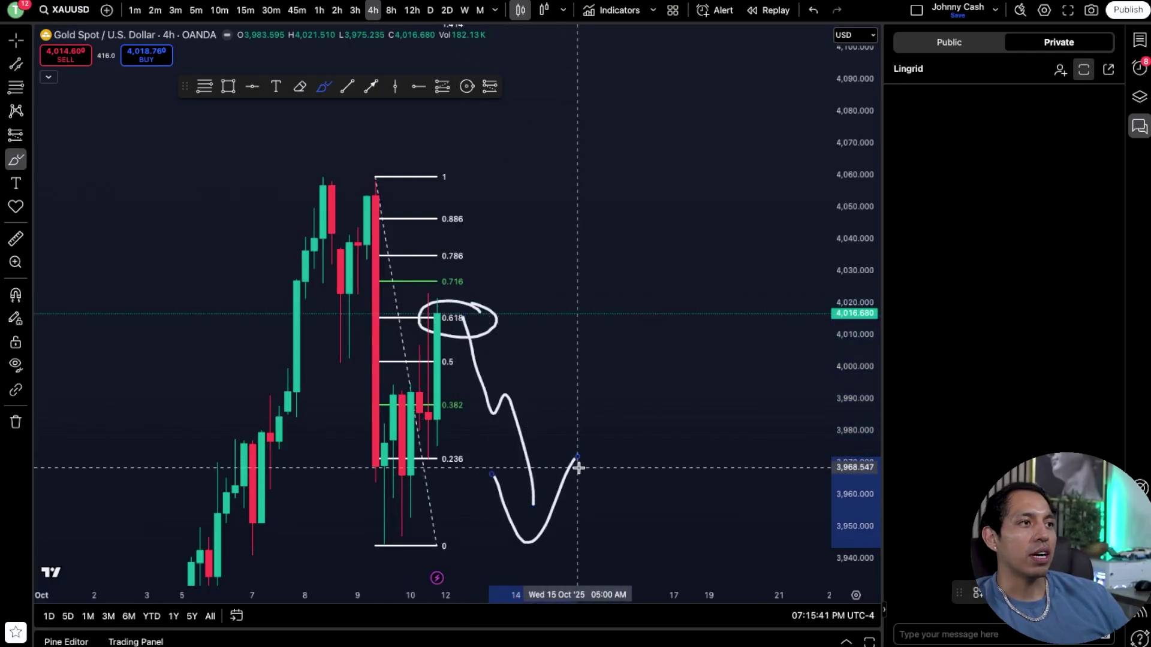
pyautogui.click(817, 11)
pyautogui.click(816, 11)
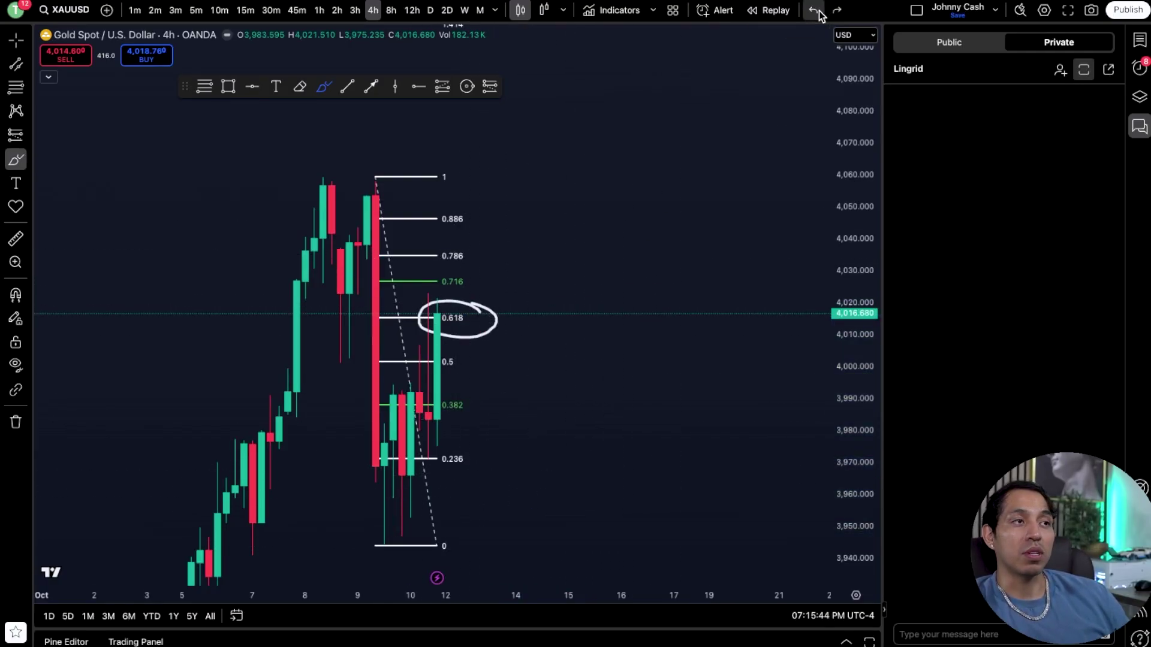
pyautogui.click(817, 11)
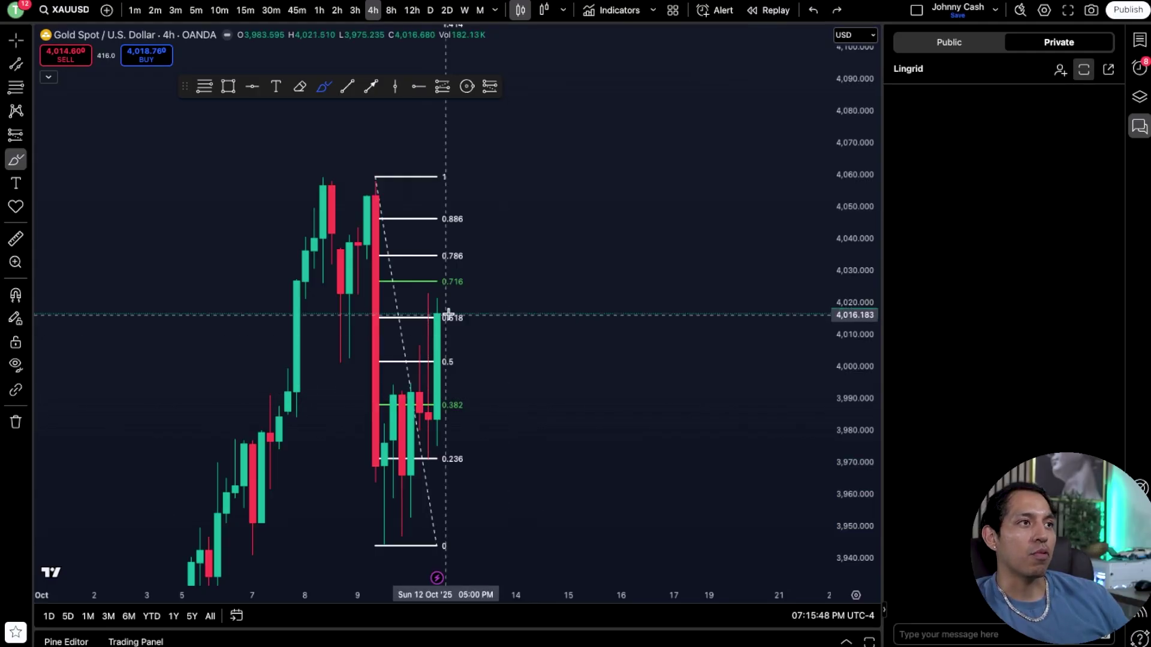
pyautogui.moveTo(449, 314)
pyautogui.mouseDown()
pyautogui.moveTo(514, 532)
pyautogui.moveTo(541, 466)
pyautogui.mouseUp()
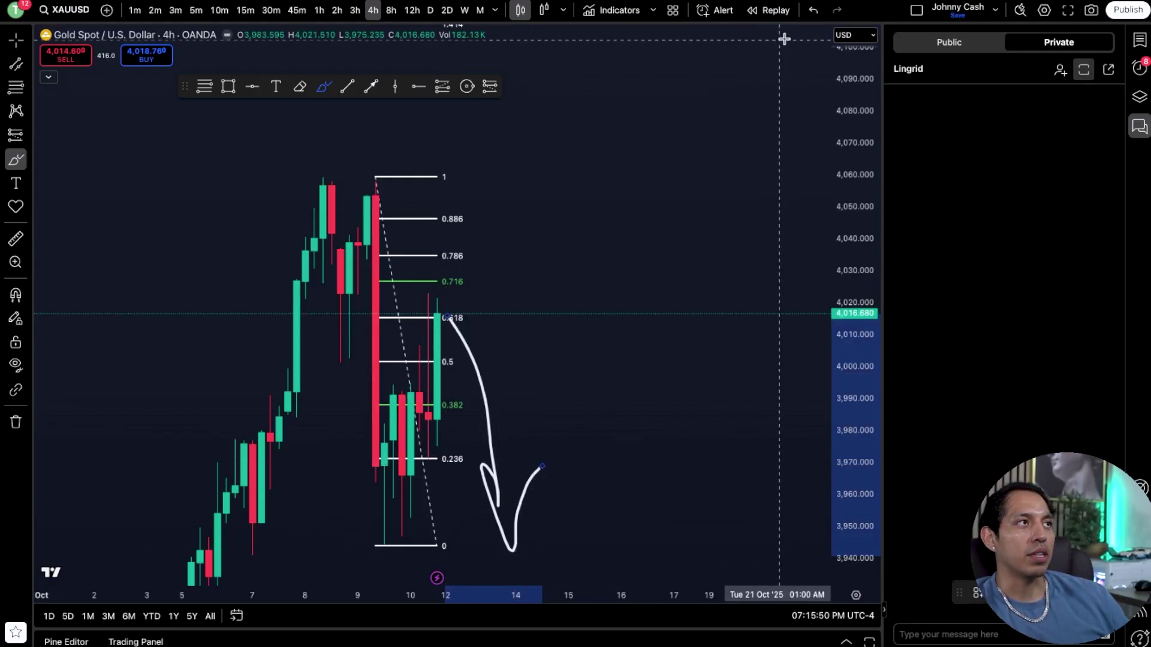
pyautogui.click(812, 12)
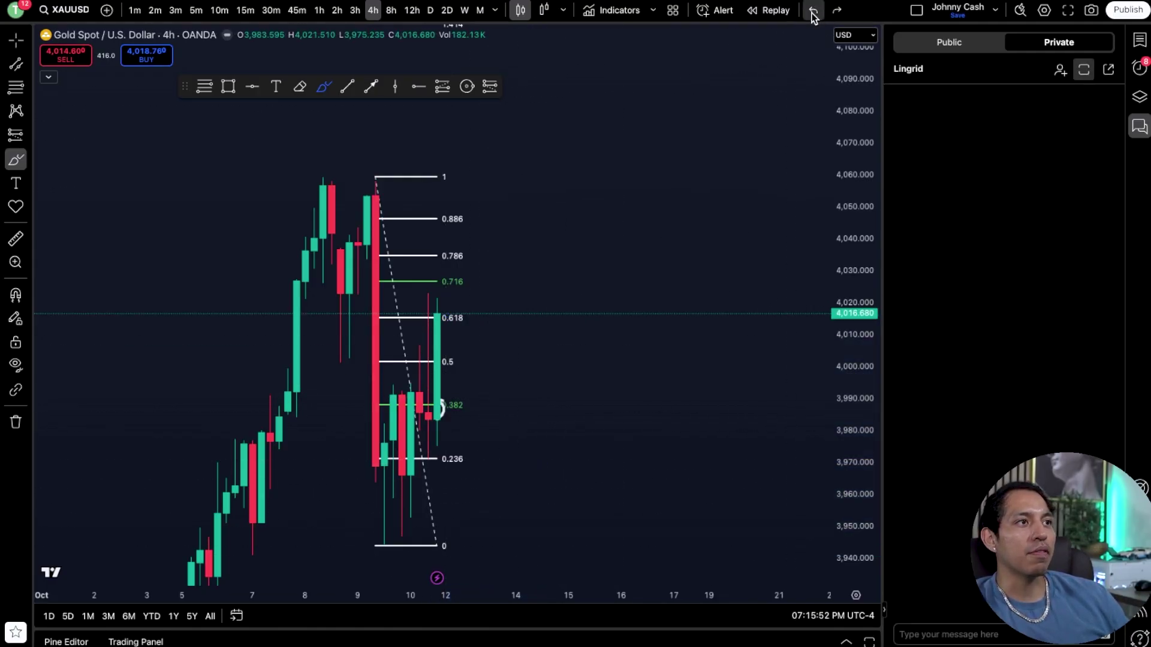
# Switch the chart to the 30-minute interval, then back to 4-hour
pyautogui.write('30')
pyautogui.press('Return')
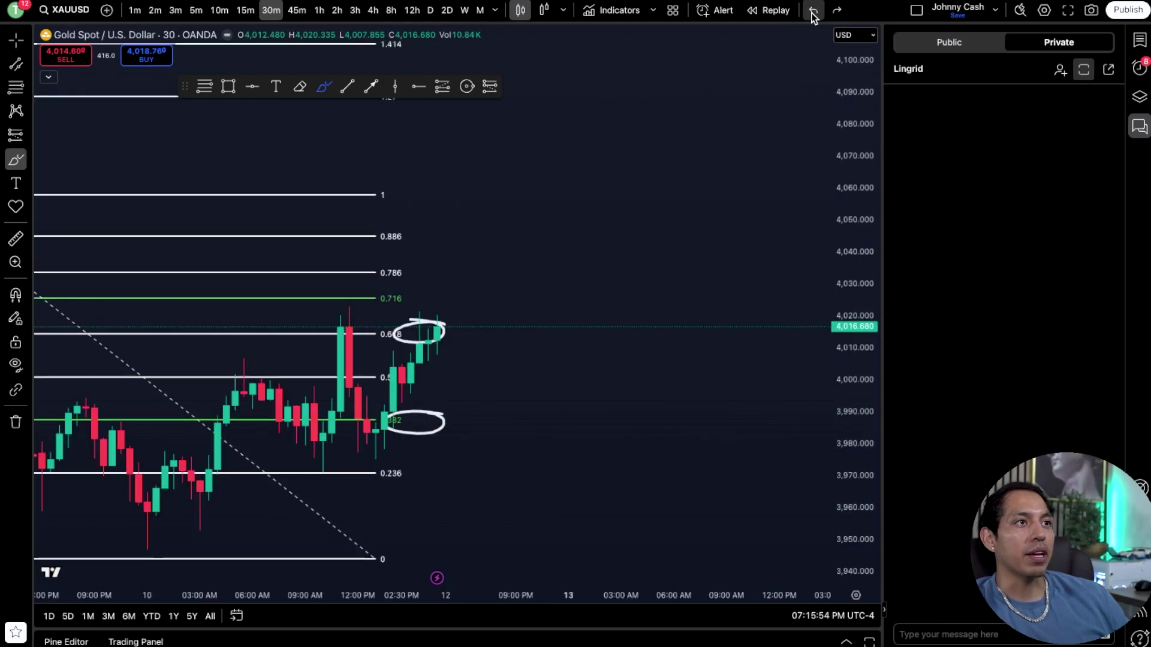
pyautogui.hscroll(-5, 327, 159)
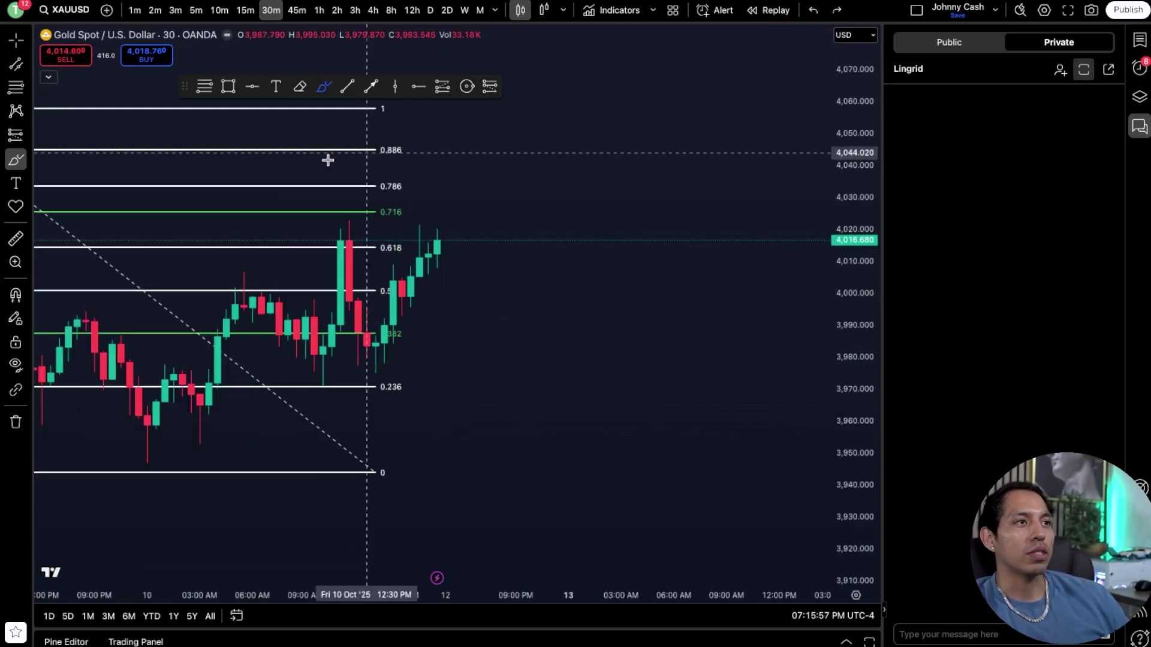
pyautogui.click(373, 11)
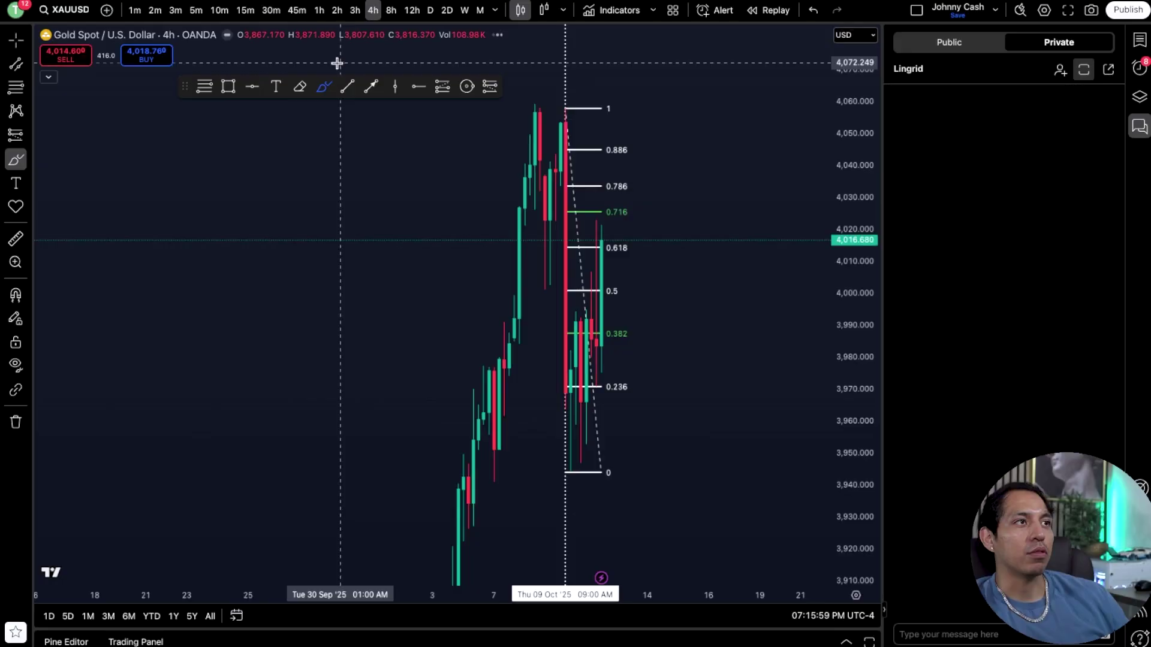
# Circle the 0.618 level with the brush, undo the extra strokes, and return to 30-minute candles
pyautogui.click(17, 163)
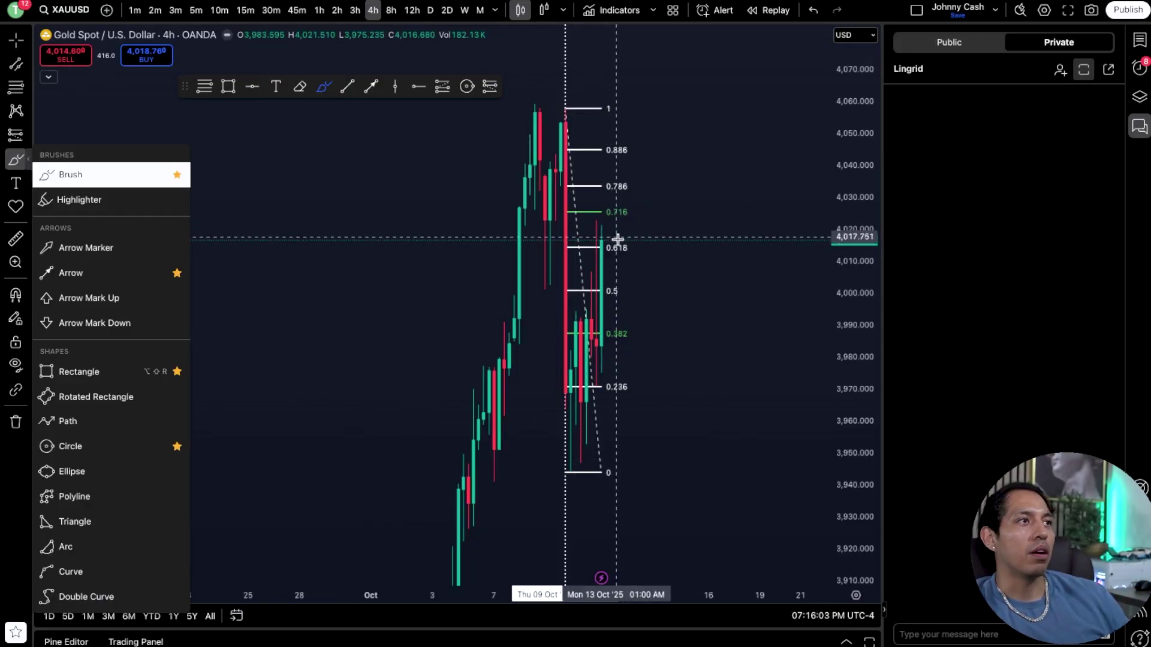
pyautogui.moveTo(617, 239)
pyautogui.mouseDown()
pyautogui.moveTo(603, 251)
pyautogui.moveTo(623, 258)
pyautogui.moveTo(677, 407)
pyautogui.moveTo(741, 315)
pyautogui.mouseUp()
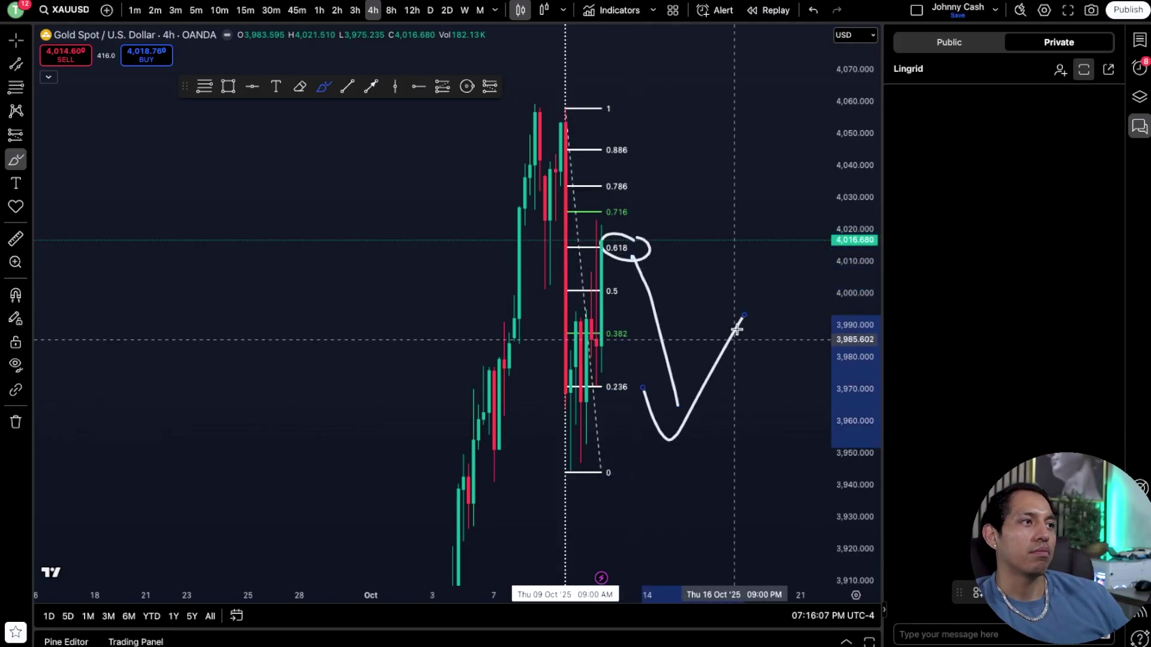
pyautogui.click(811, 11)
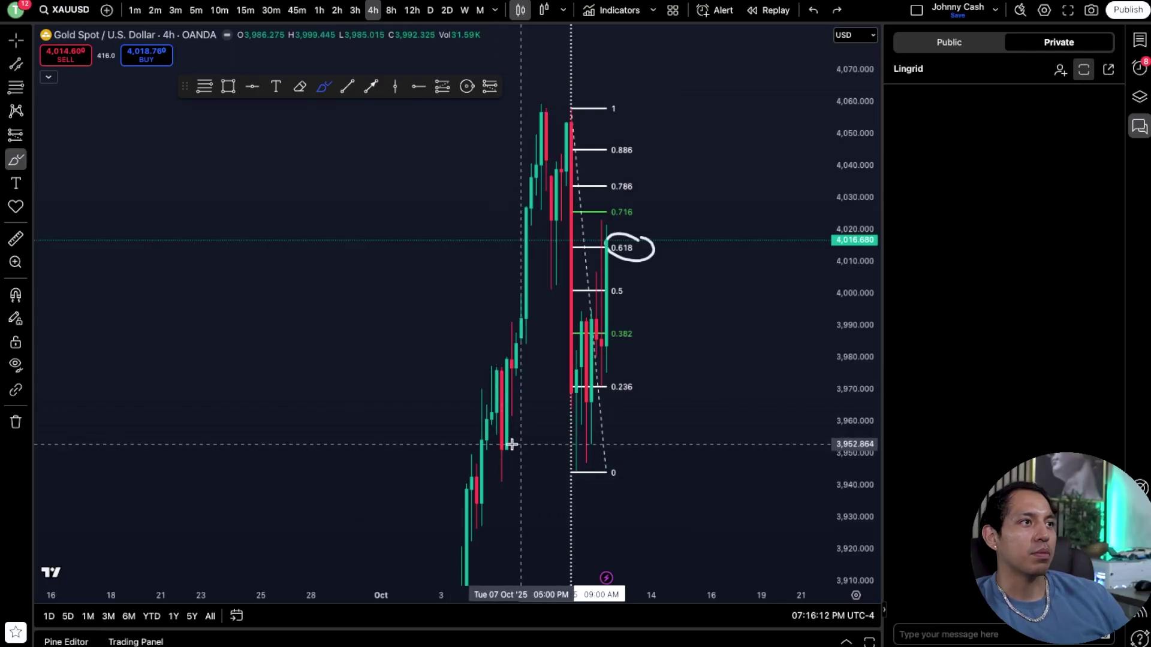
pyautogui.moveTo(502, 443); pyautogui.dragTo(720, 432)
pyautogui.click(814, 10)
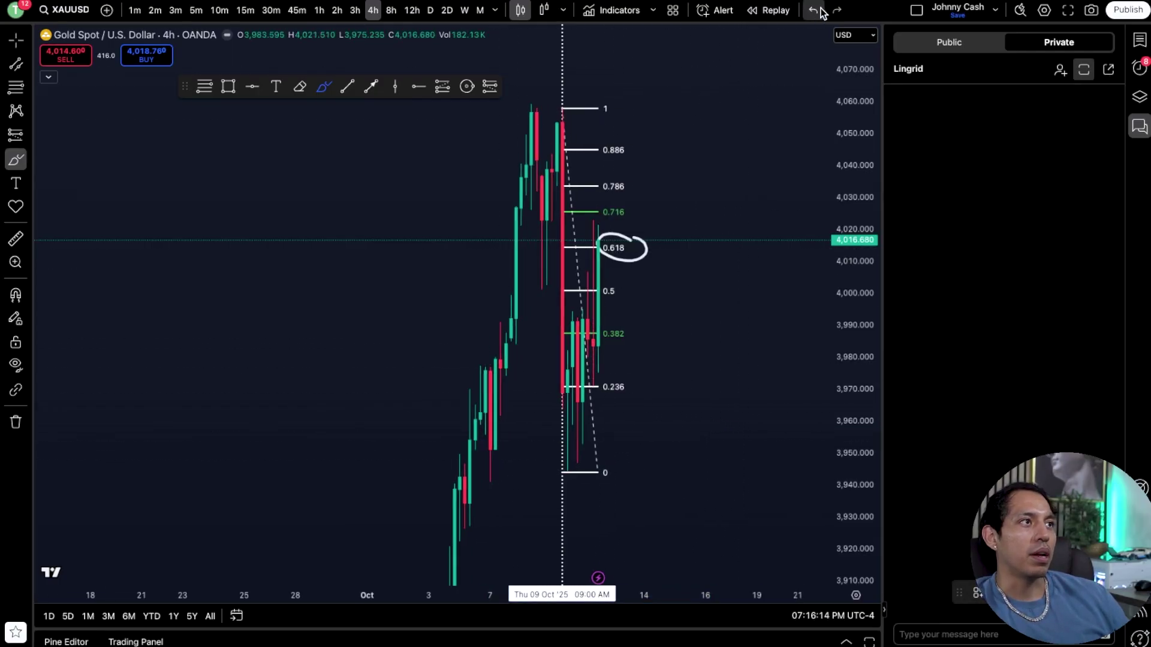
pyautogui.click(815, 11)
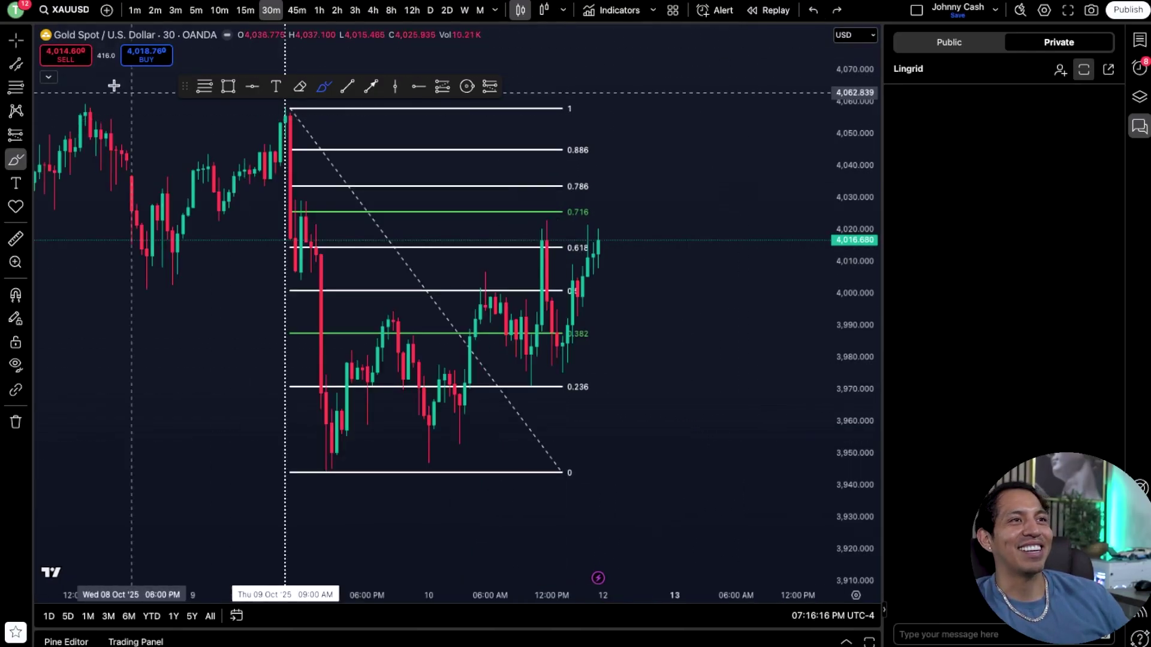
# Leave freehand mode and delete the Fibonacci retracement
pyautogui.click(15, 39)
pyautogui.click(302, 126)
pyautogui.press('Delete')
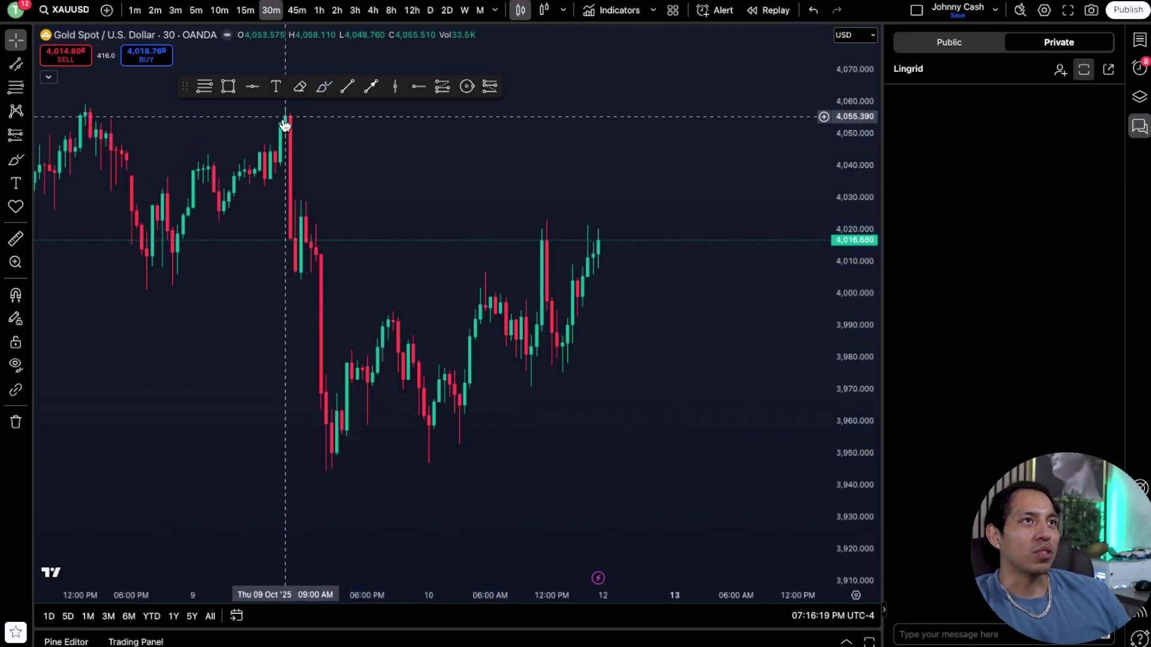
# Add a Trend-Based Fib Extension across the swing high, swing low and rebound high
pyautogui.click(30, 91)
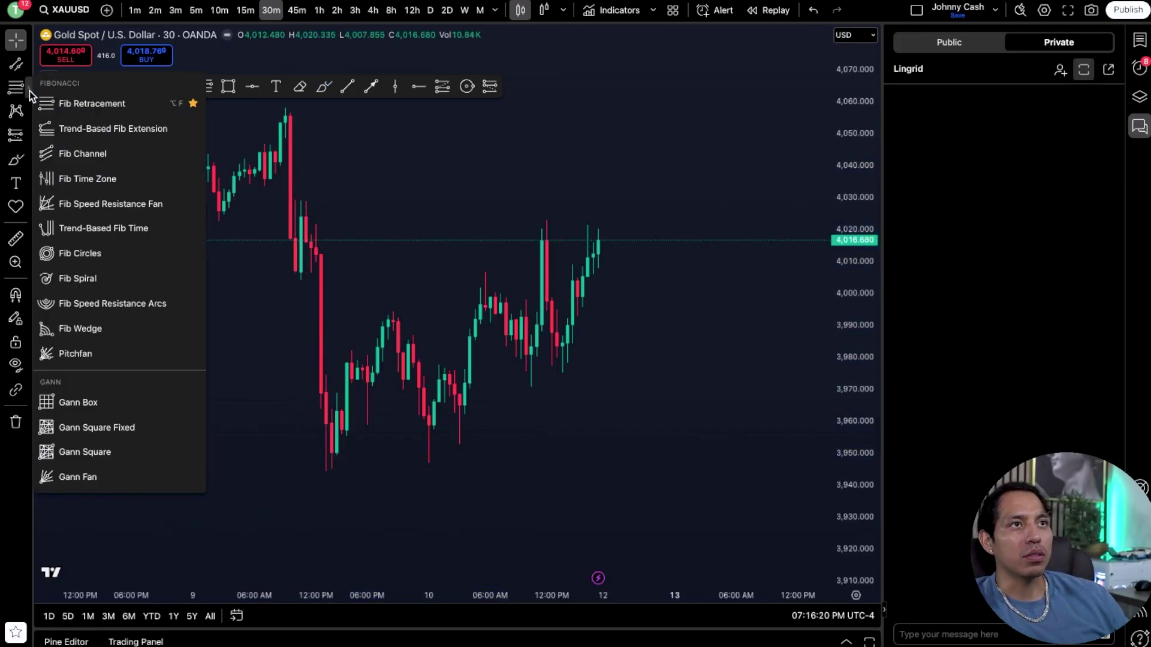
pyautogui.click(73, 126)
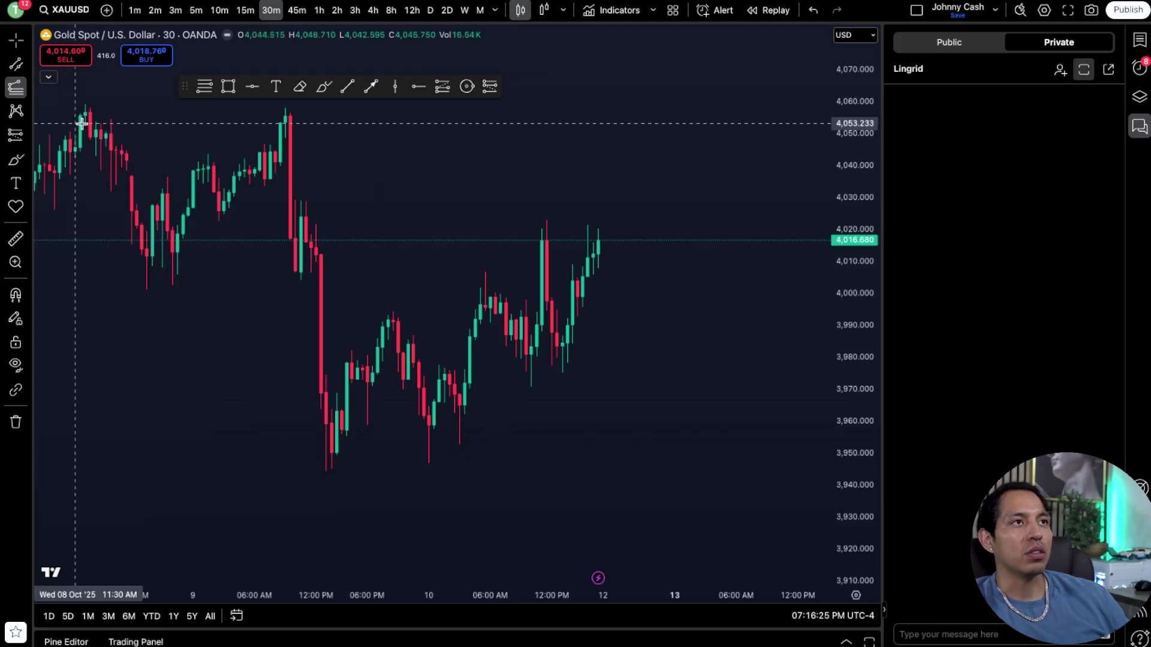
pyautogui.click(283, 113)
pyautogui.click(334, 468)
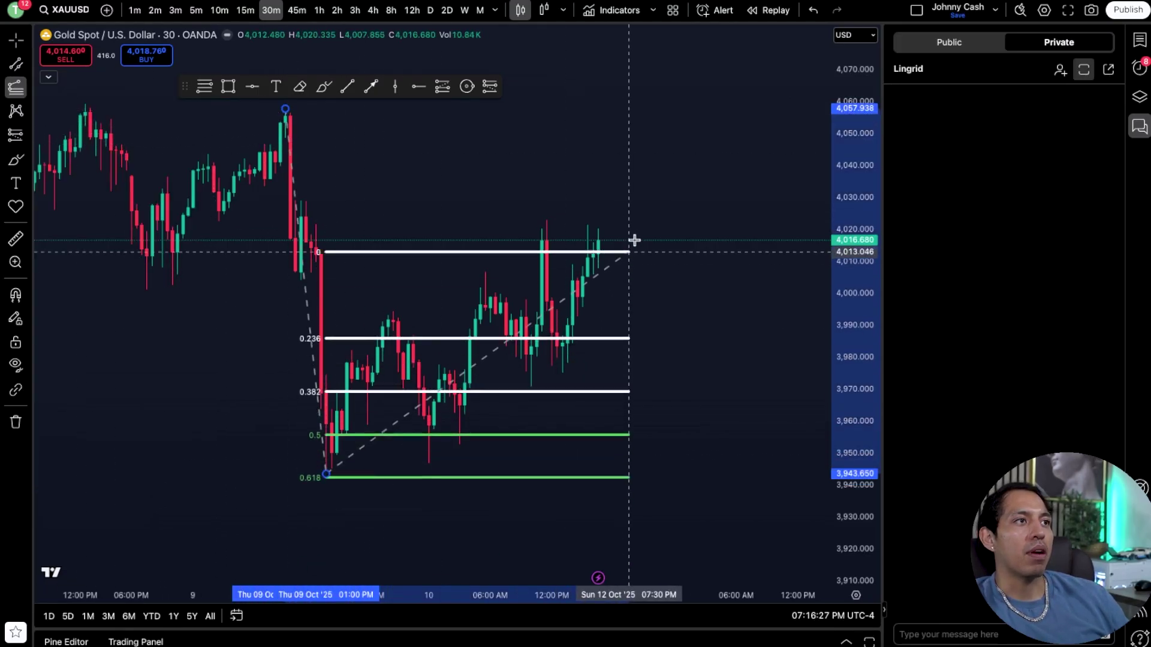
pyautogui.click(642, 223)
pyautogui.scroll(-3, 566, 203)
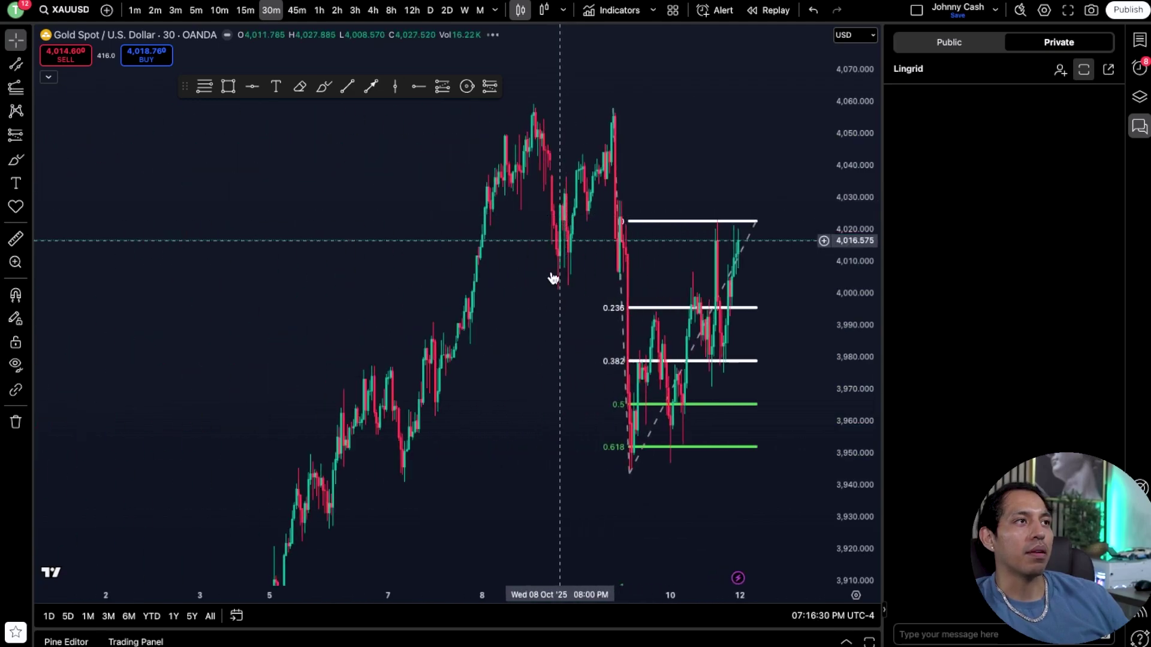
pyautogui.hscroll(3, 441, 293)
pyautogui.click(28, 160)
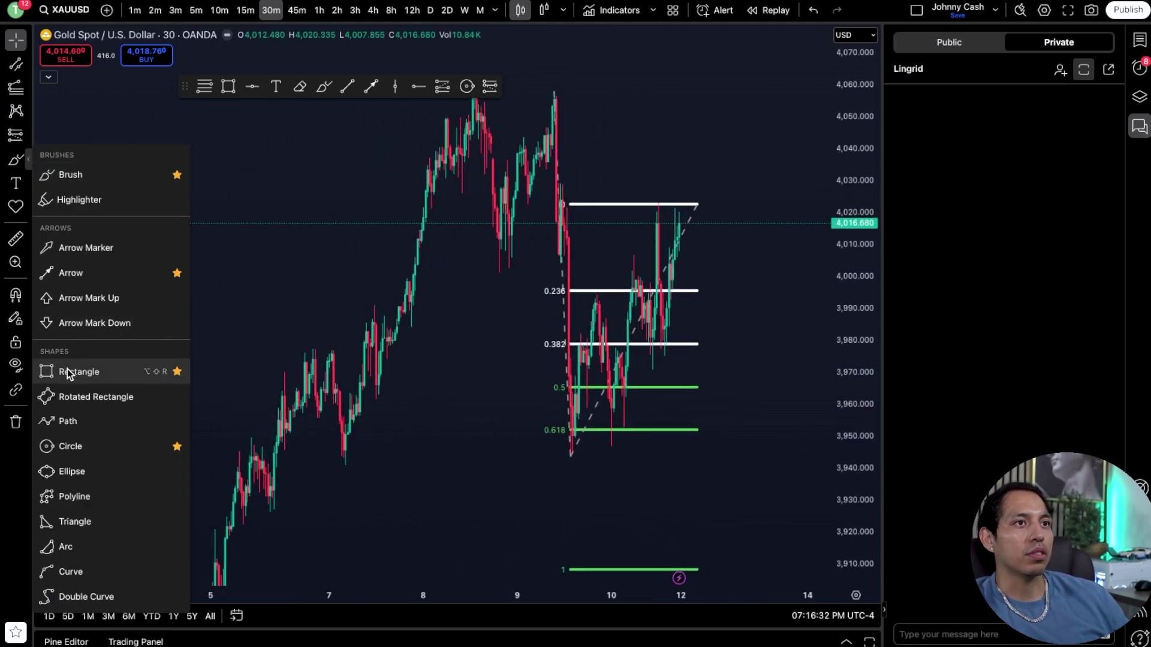
pyautogui.click(75, 370)
# Draw a red rectangle zone from about 4,024 down to 4,004
pyautogui.moveTo(562, 199); pyautogui.dragTo(822, 262)
pyautogui.scroll(-3, 822, 262)
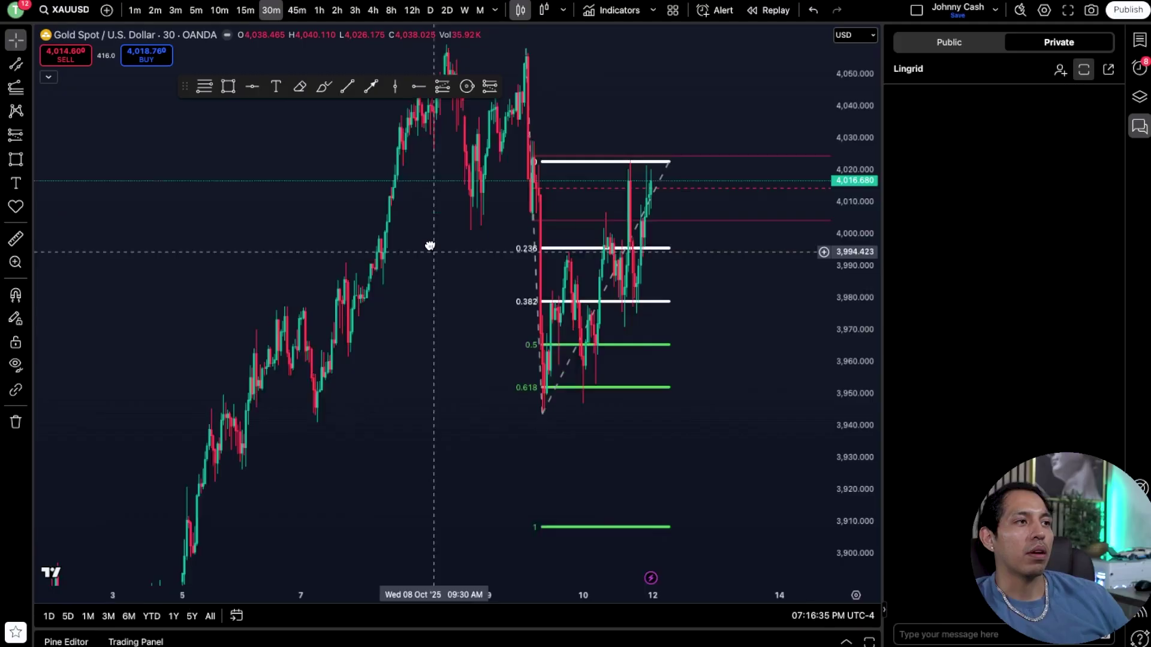
pyautogui.doubleClick(853, 150)
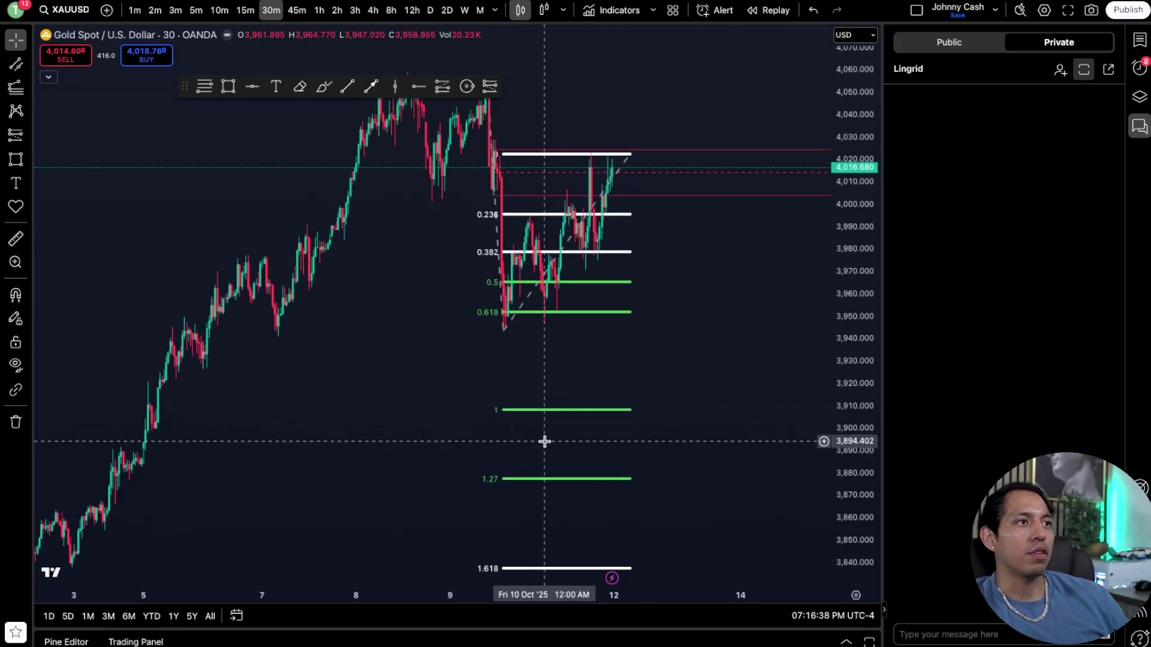
# Step the chart from 4-hour through 3-hour and 2-hour to the 1-hour timeframe
pyautogui.write('240')
pyautogui.press('Return')
pyautogui.scroll(3, 442, 208)
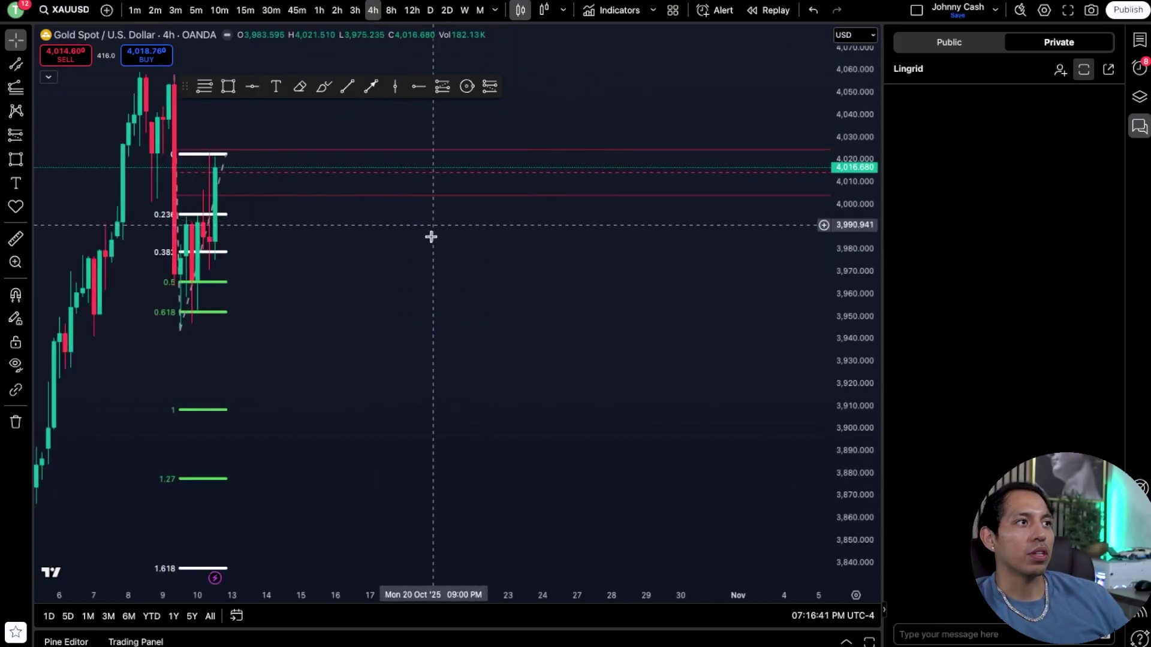
pyautogui.moveTo(534, 278); pyautogui.dragTo(749, 206)
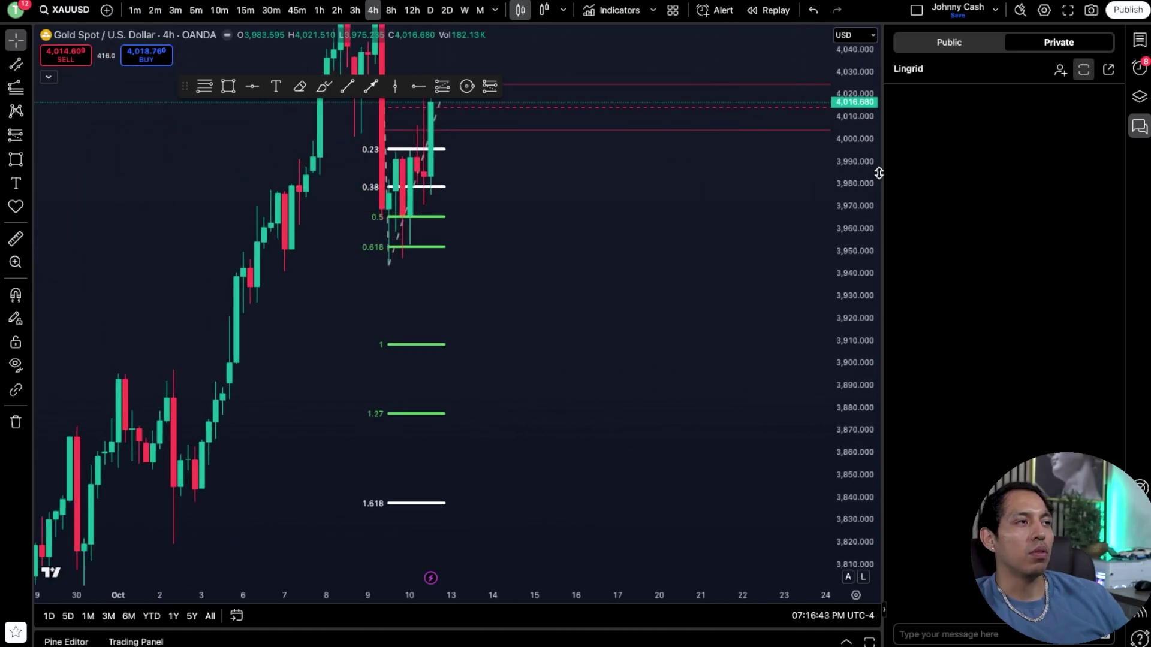
pyautogui.scroll(-2, 522, 111)
pyautogui.scroll(-2, 389, 319)
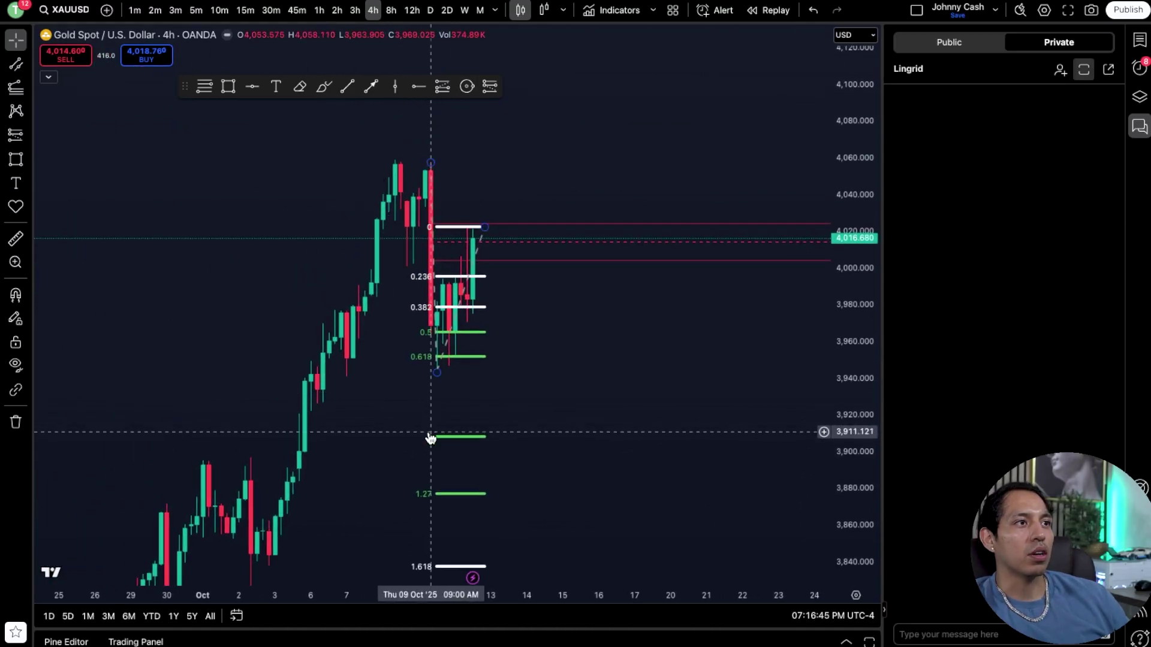
pyautogui.click(350, 11)
pyautogui.click(337, 13)
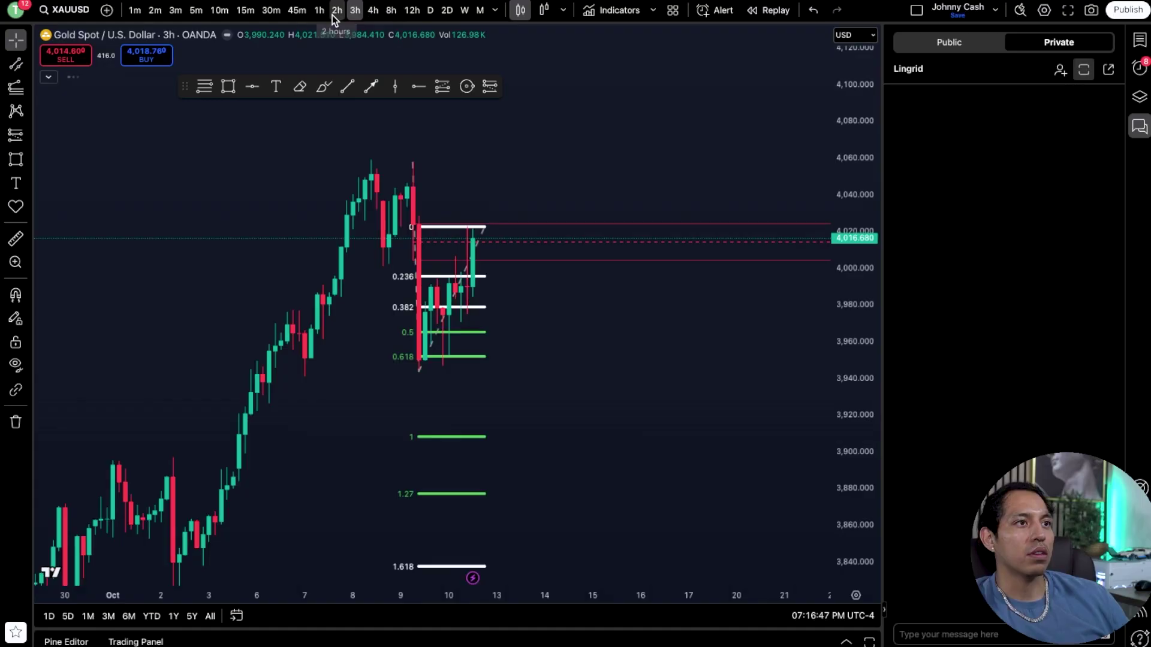
pyautogui.click(324, 11)
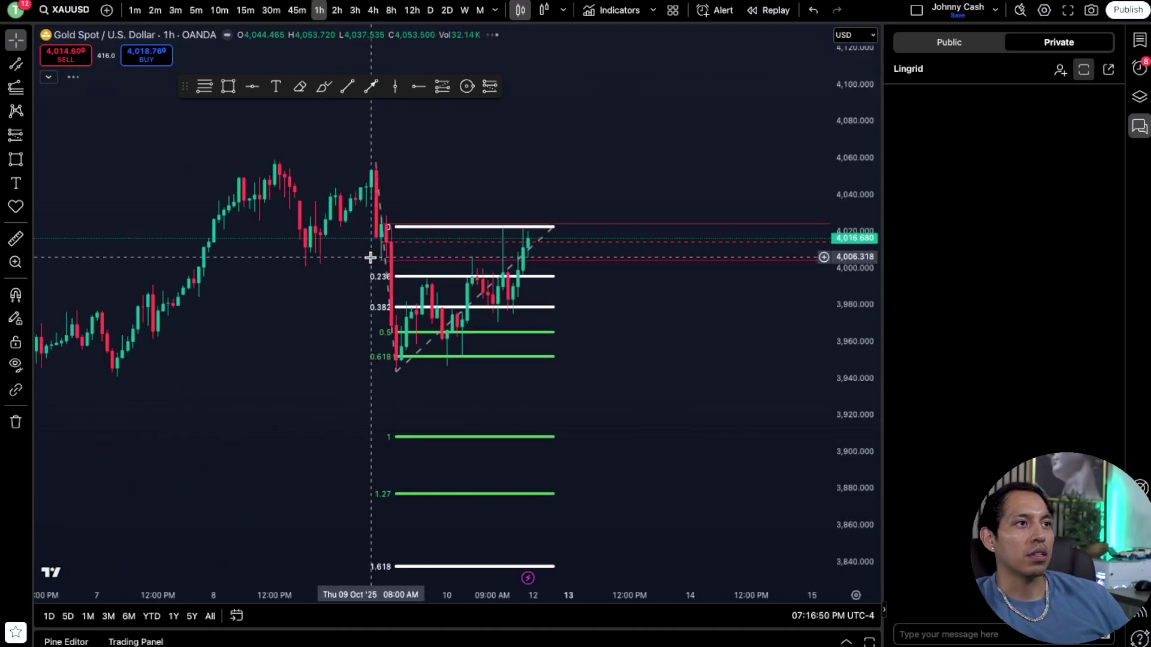
# Draw a rectangle from about 3,913 to 3,897 and apply the green Internal Buy template
pyautogui.click(15, 159)
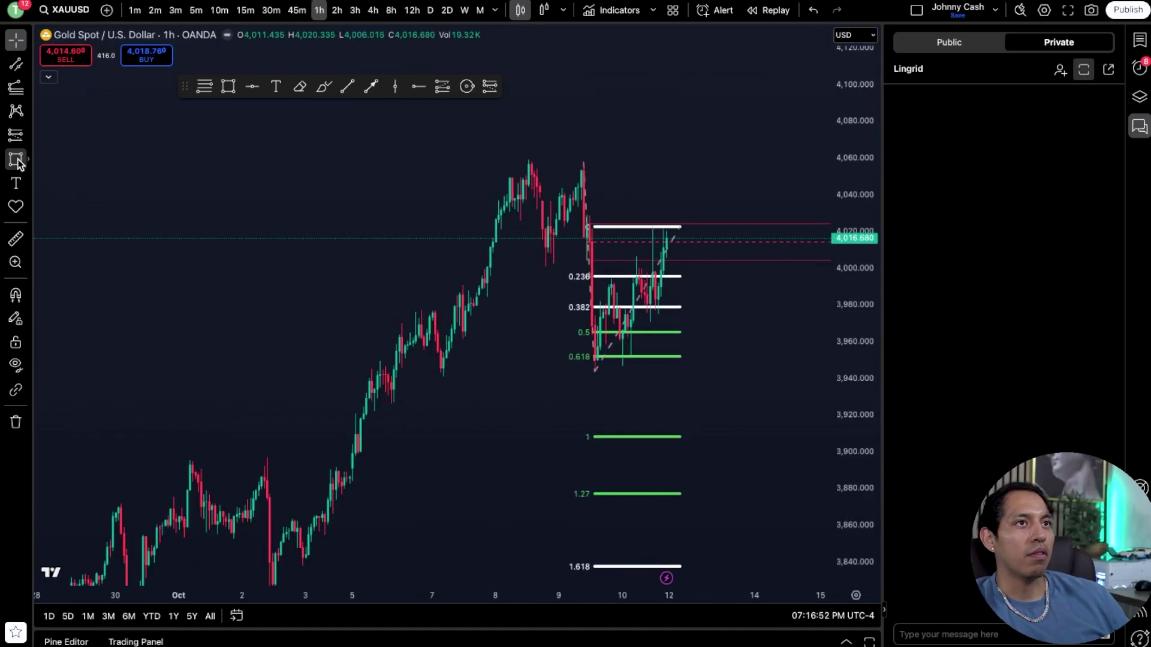
pyautogui.click(360, 429)
pyautogui.click(360, 459)
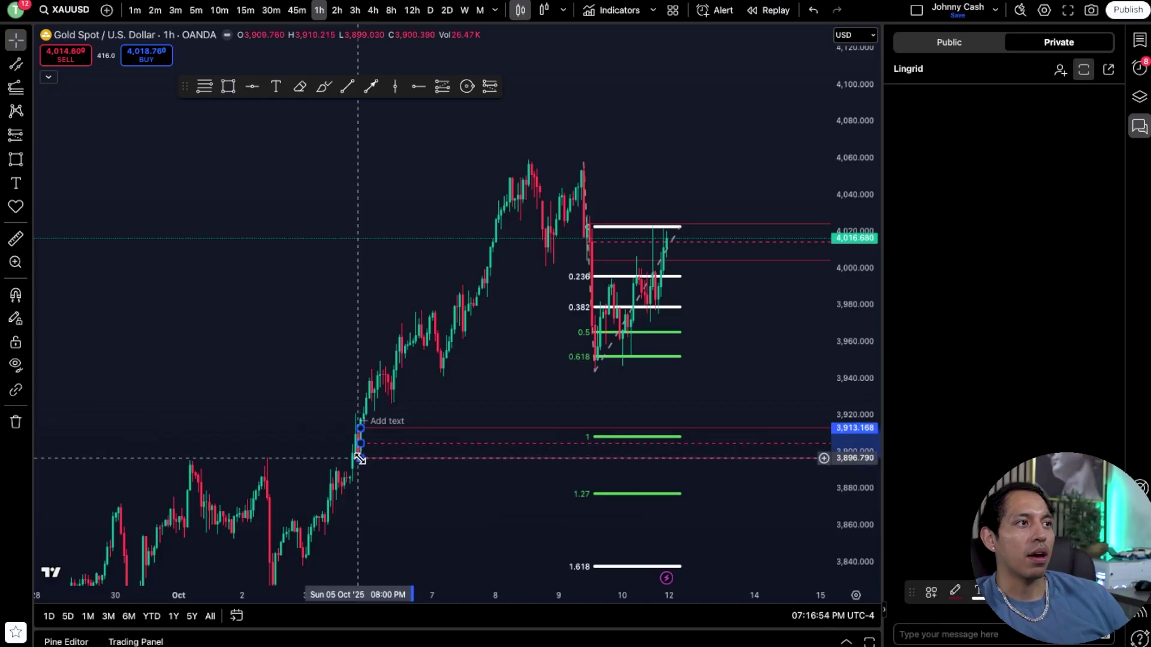
pyautogui.doubleClick(360, 458)
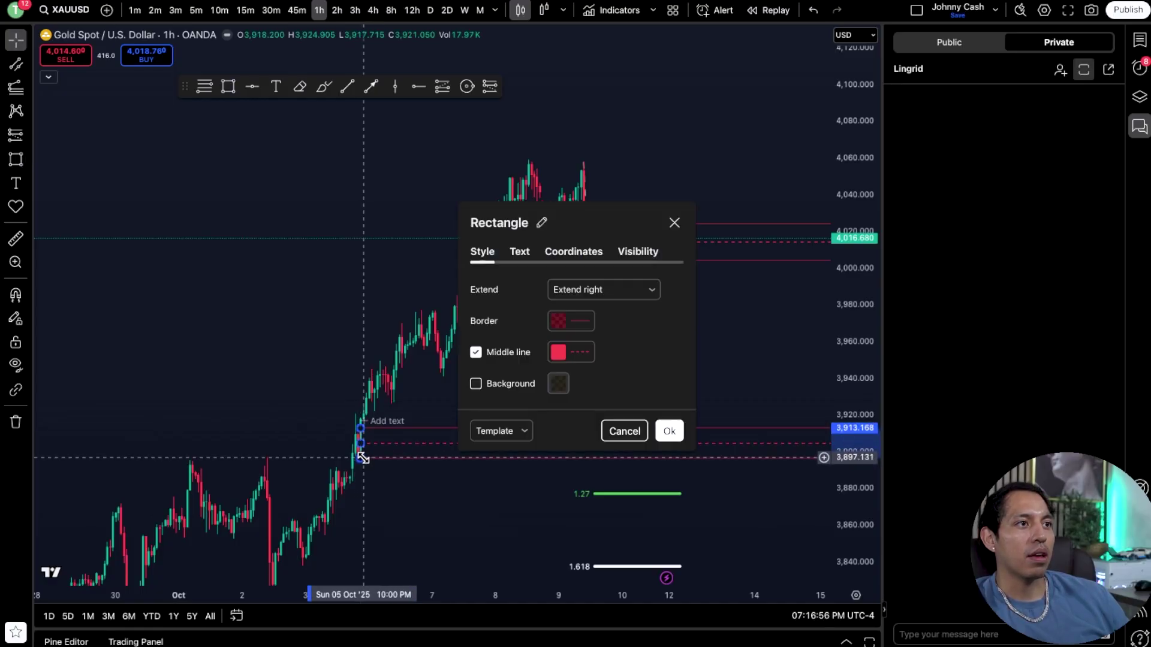
pyautogui.click(502, 432)
pyautogui.click(516, 544)
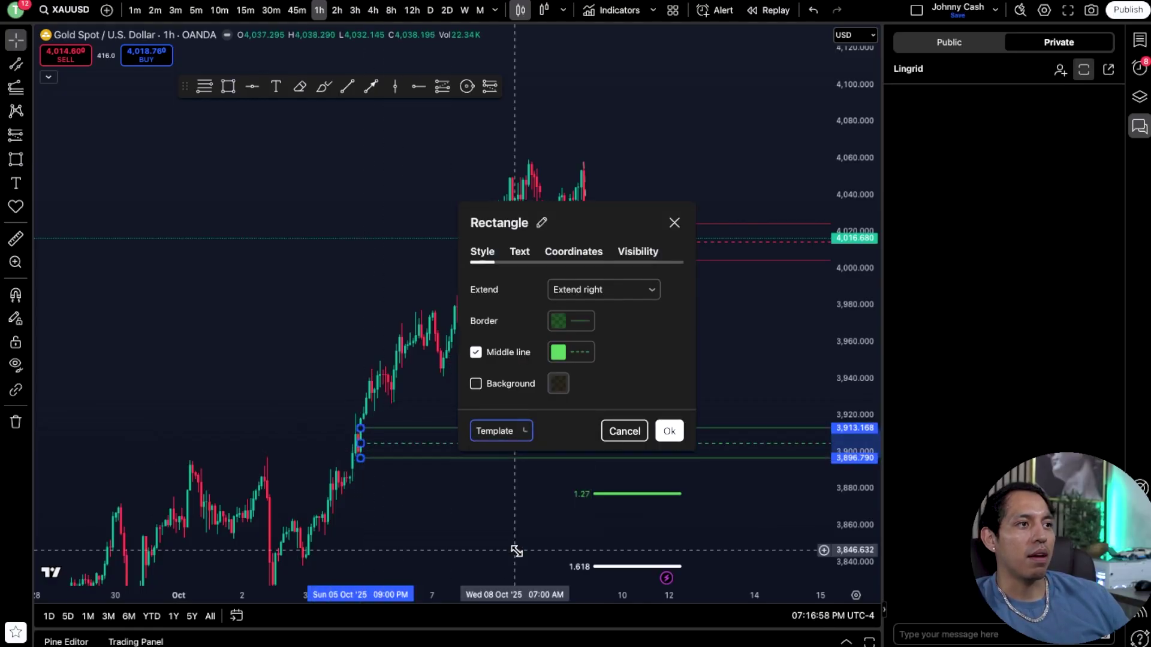
pyautogui.click(667, 432)
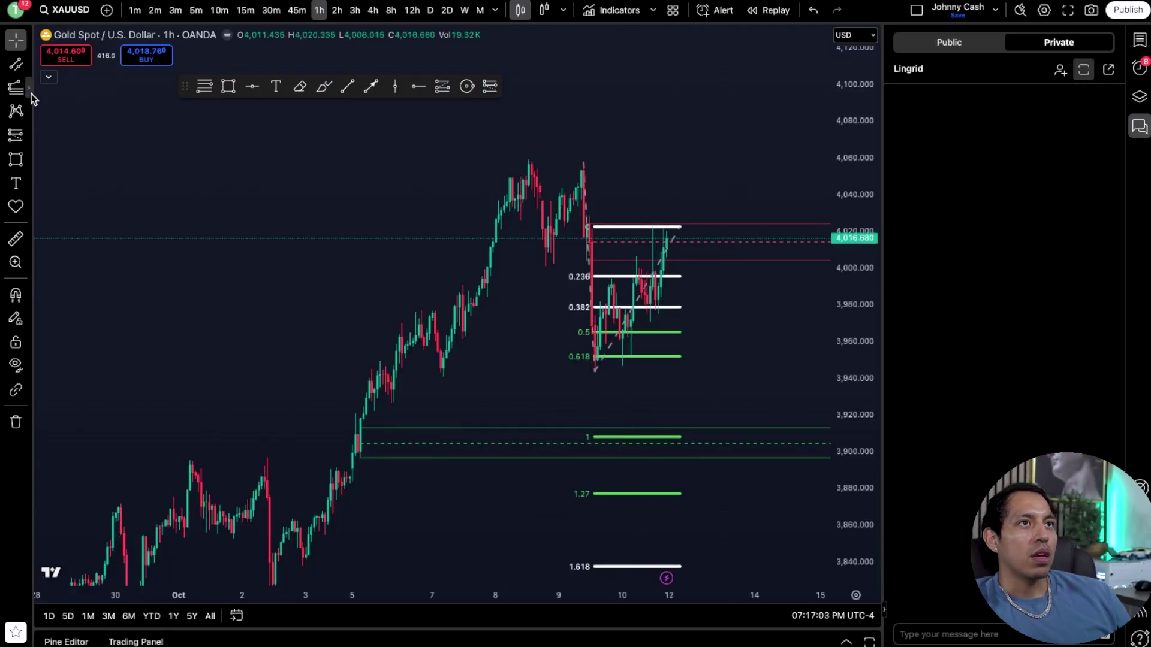
# Draw Fib Circles from the swing high, then delete them
pyautogui.click(30, 93)
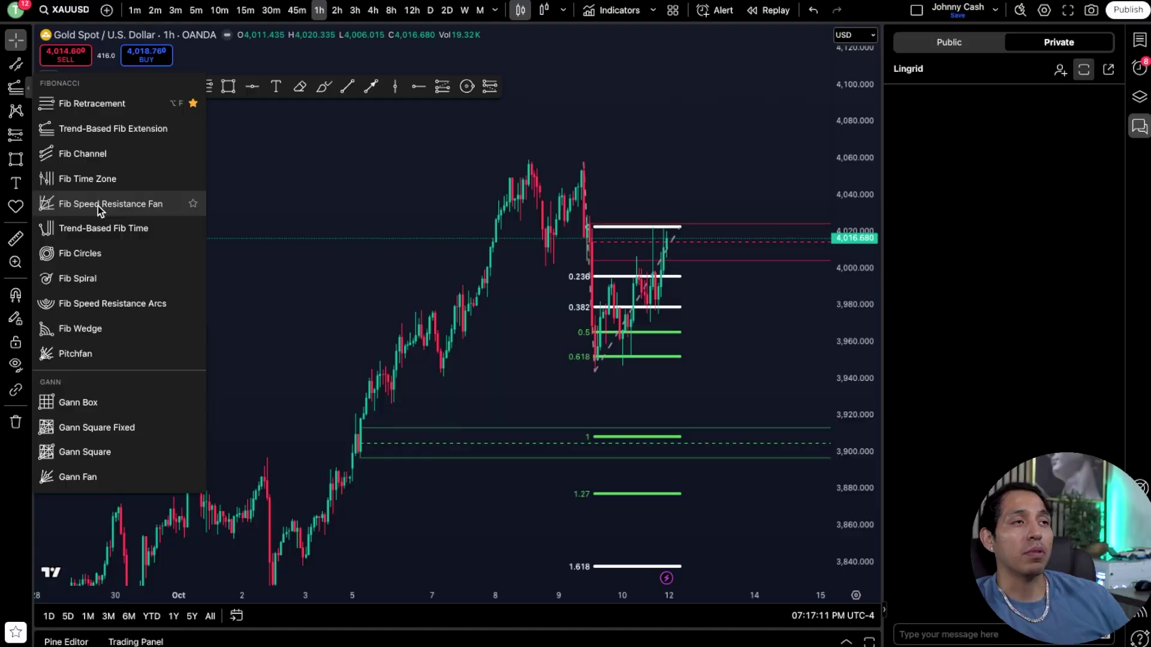
pyautogui.click(96, 253)
pyautogui.click(577, 164)
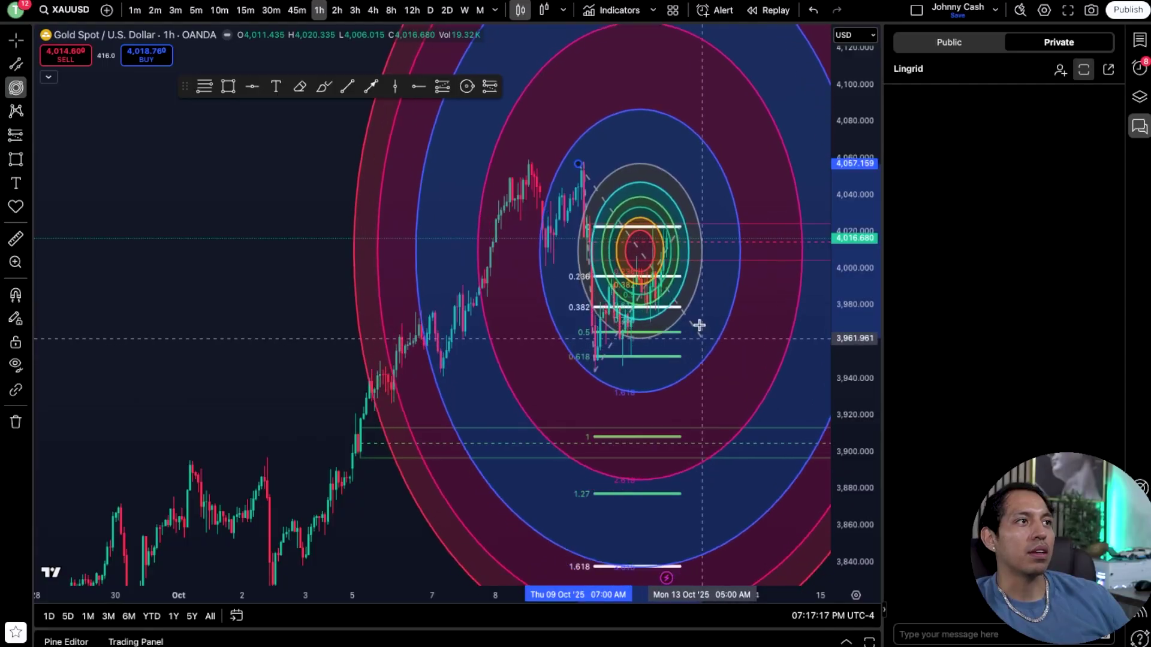
pyautogui.click(675, 270)
pyautogui.press('Delete')
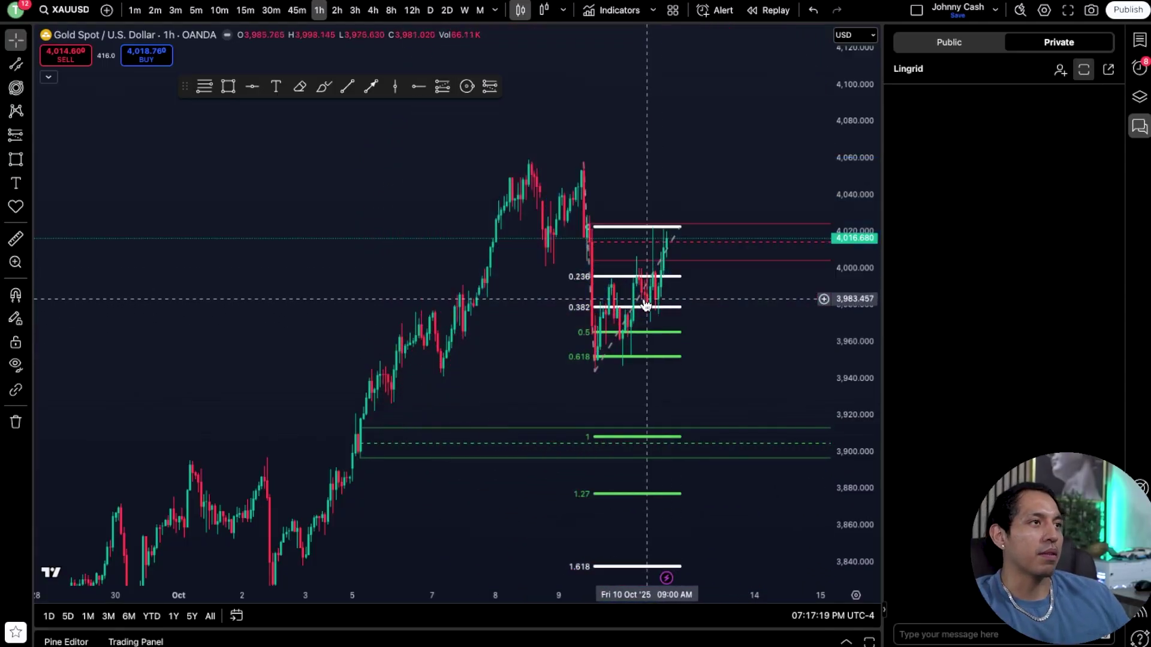
# Undo back to the earlier 4-hour chart and remove all drawings from it
pyautogui.click(27, 91)
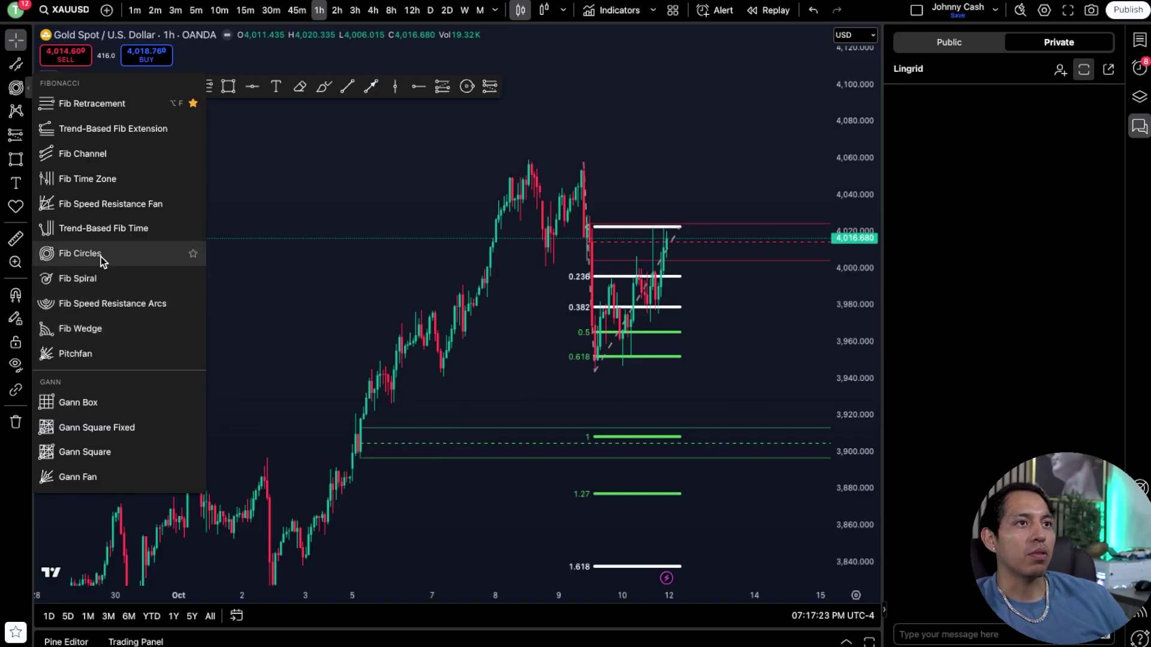
pyautogui.click(814, 11)
pyautogui.click(814, 11)
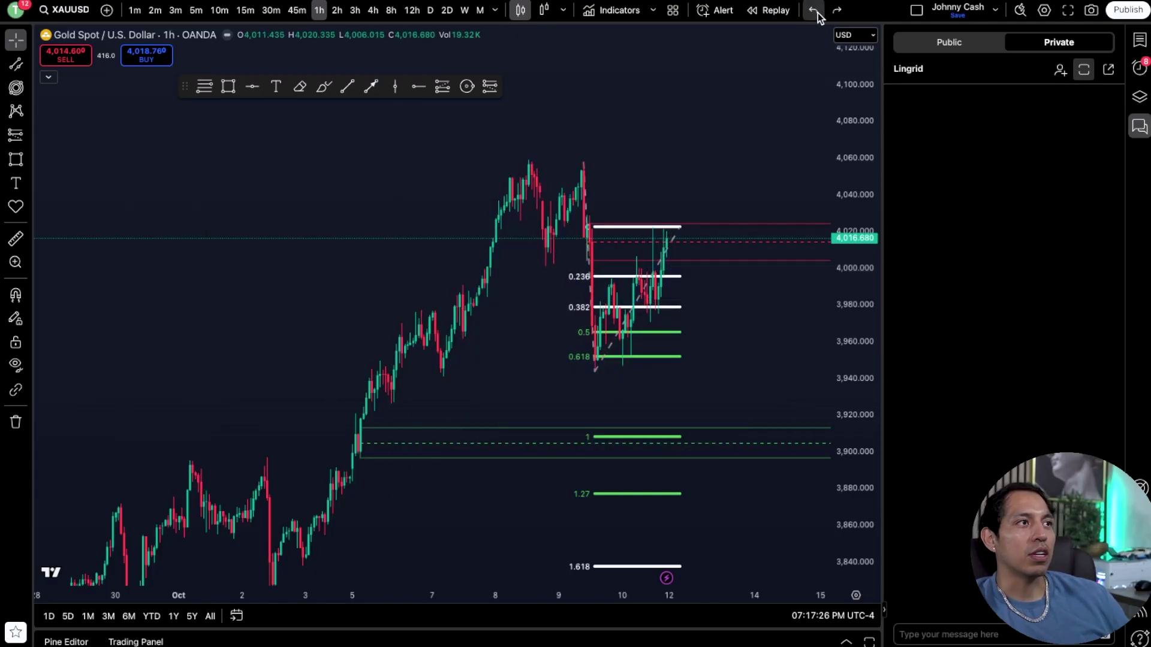
pyautogui.click(814, 11)
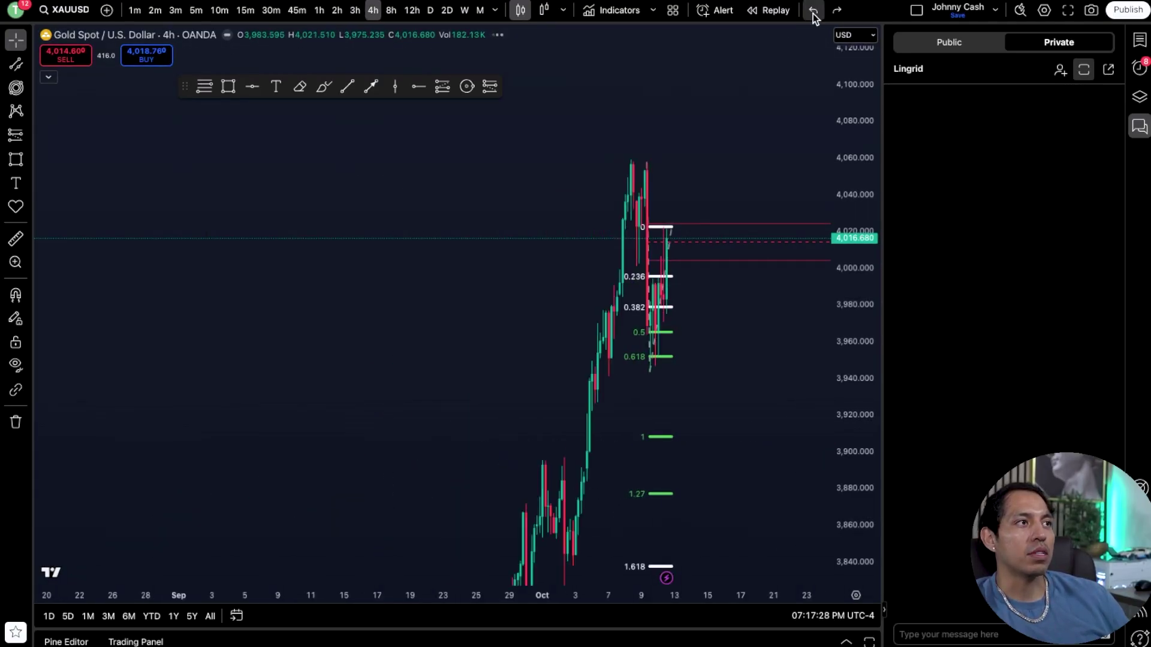
pyautogui.rightClick(384, 254)
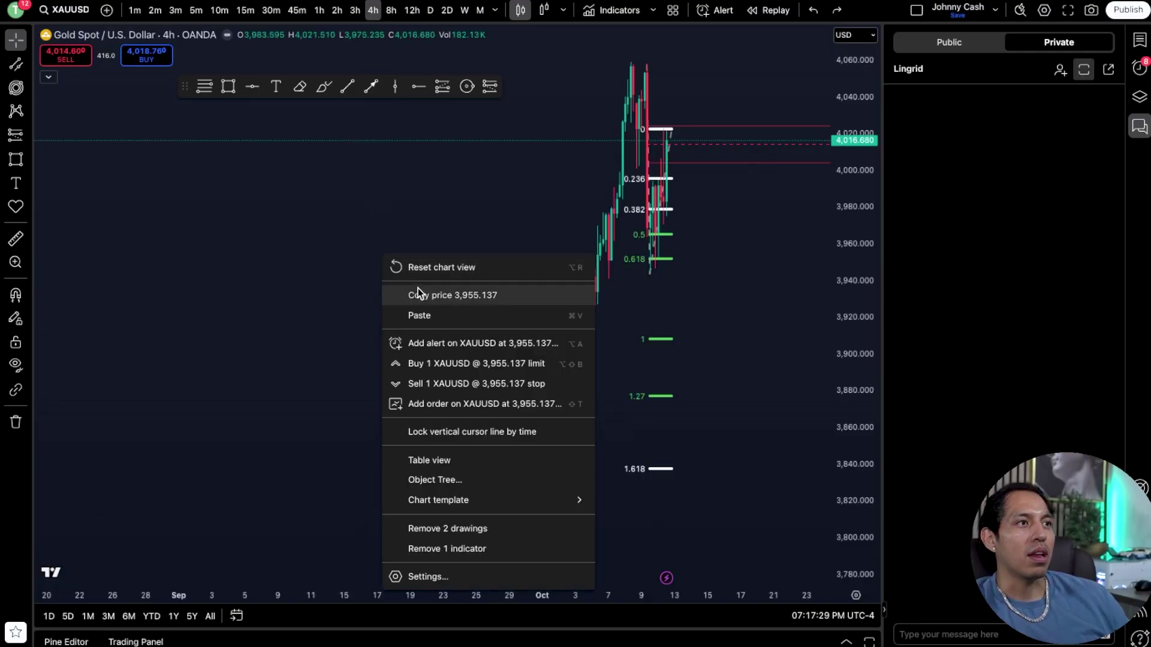
pyautogui.click(466, 531)
# Dismiss the Fibonacci and patterns lists and switch the chart to 1-hour
pyautogui.click(27, 94)
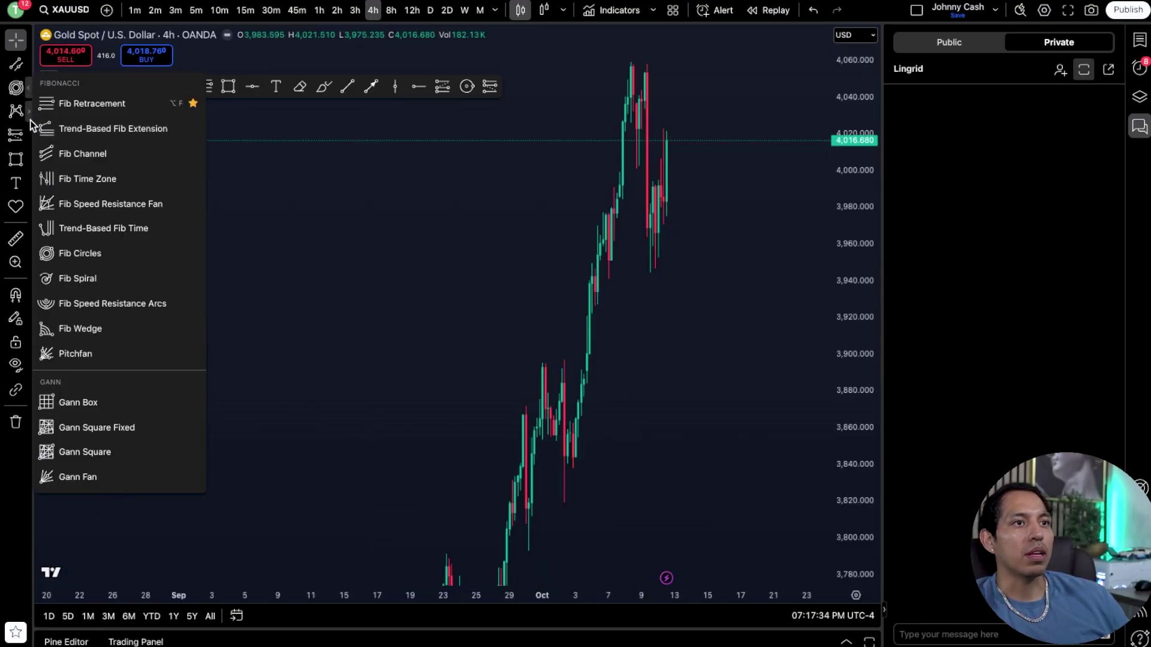
pyautogui.click(29, 111)
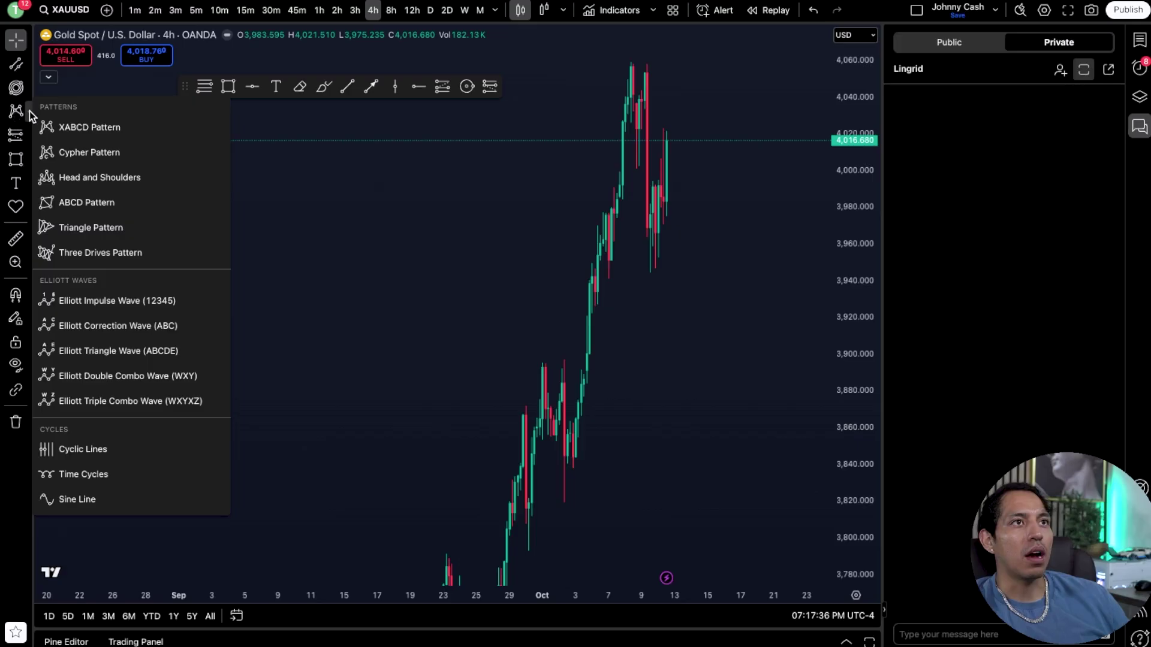
pyautogui.press('Escape')
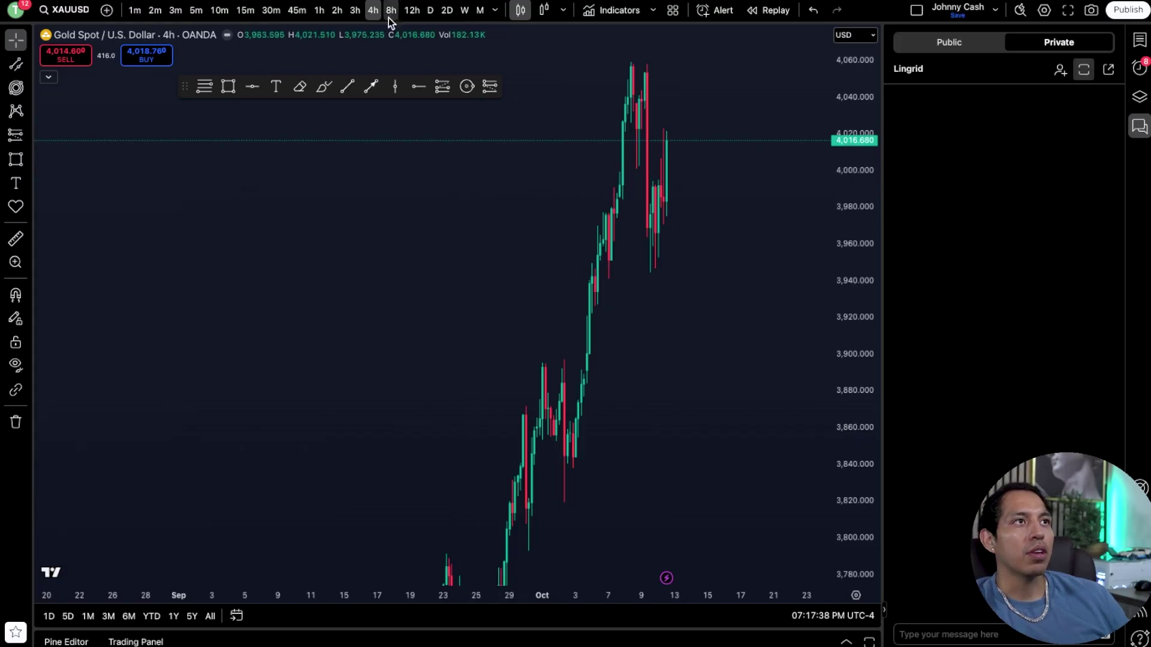
pyautogui.click(319, 11)
pyautogui.scroll(3, 371, 180)
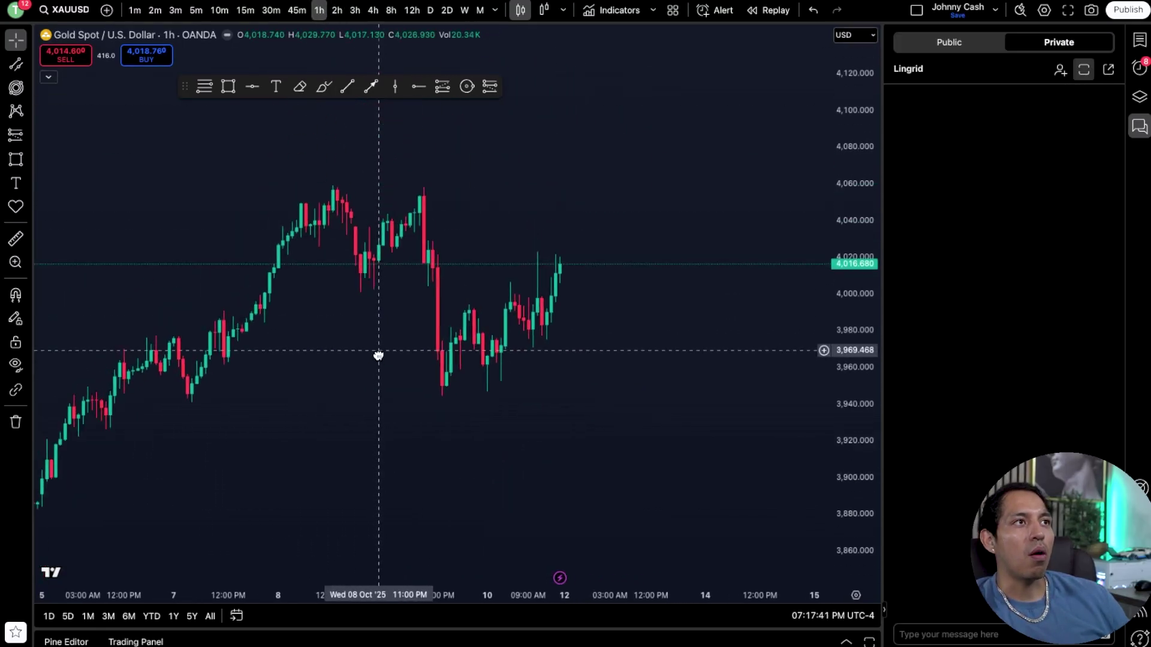
pyautogui.click(27, 114)
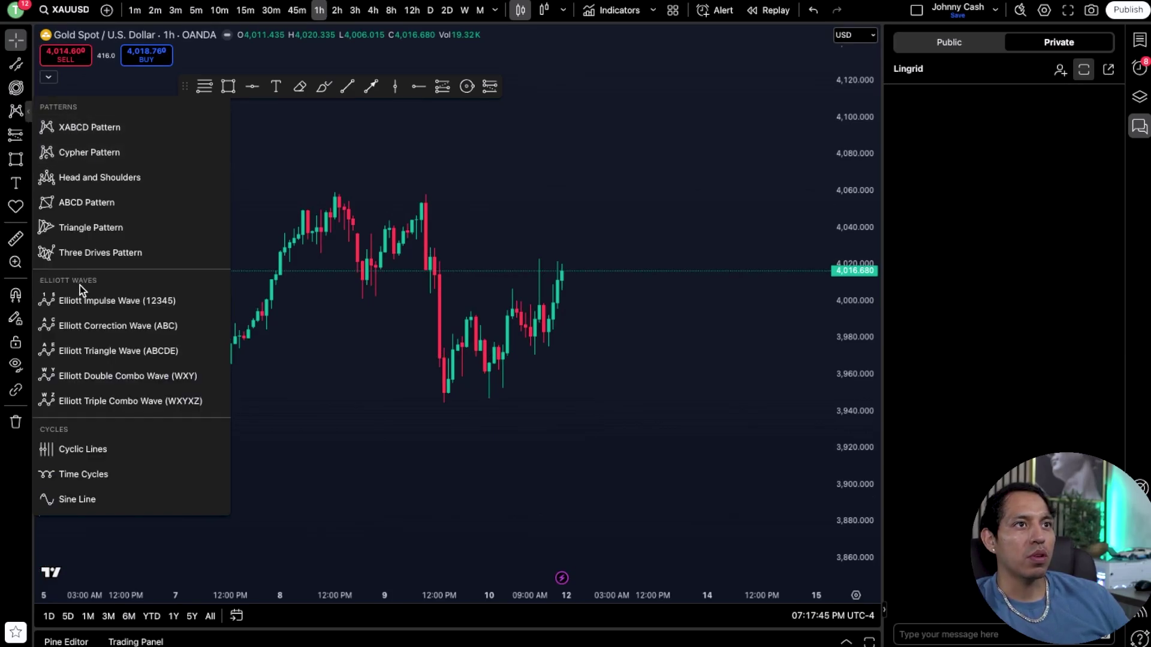
pyautogui.click(96, 127)
pyautogui.click(197, 400)
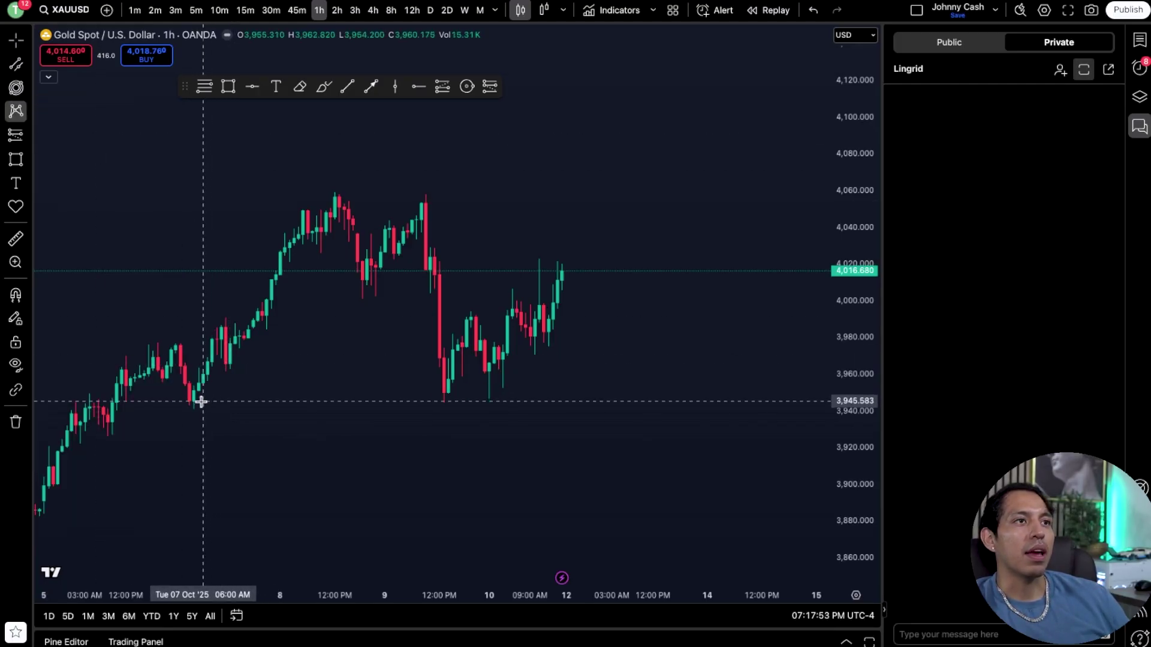
pyautogui.click(338, 194)
pyautogui.click(362, 302)
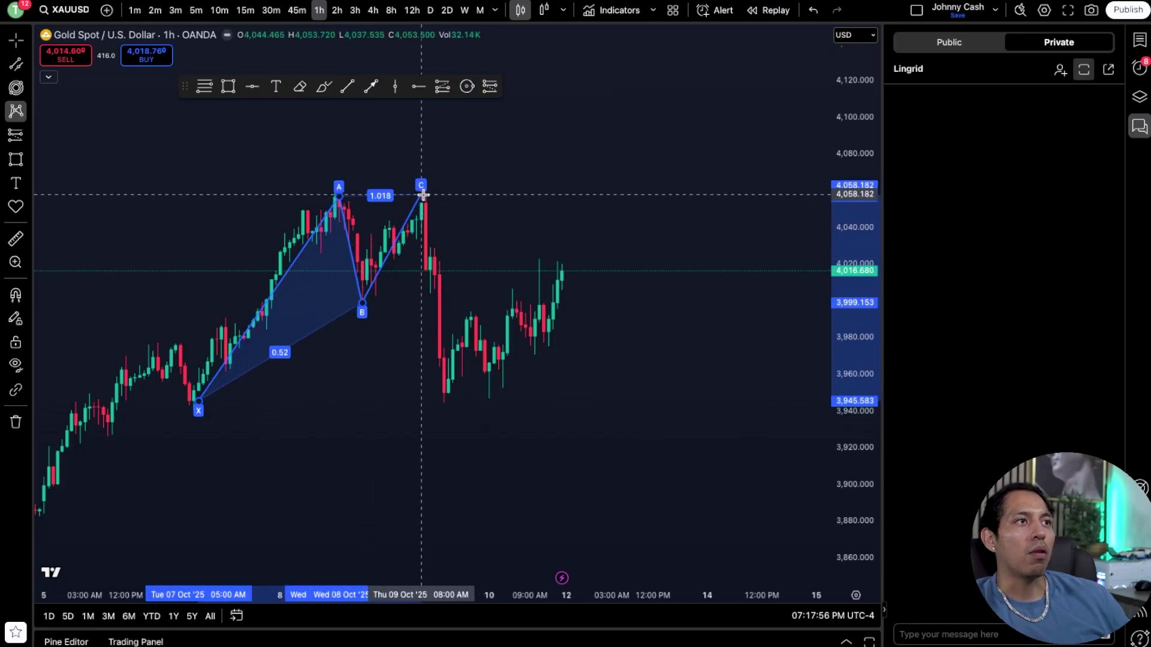
pyautogui.click(421, 195)
pyautogui.click(441, 405)
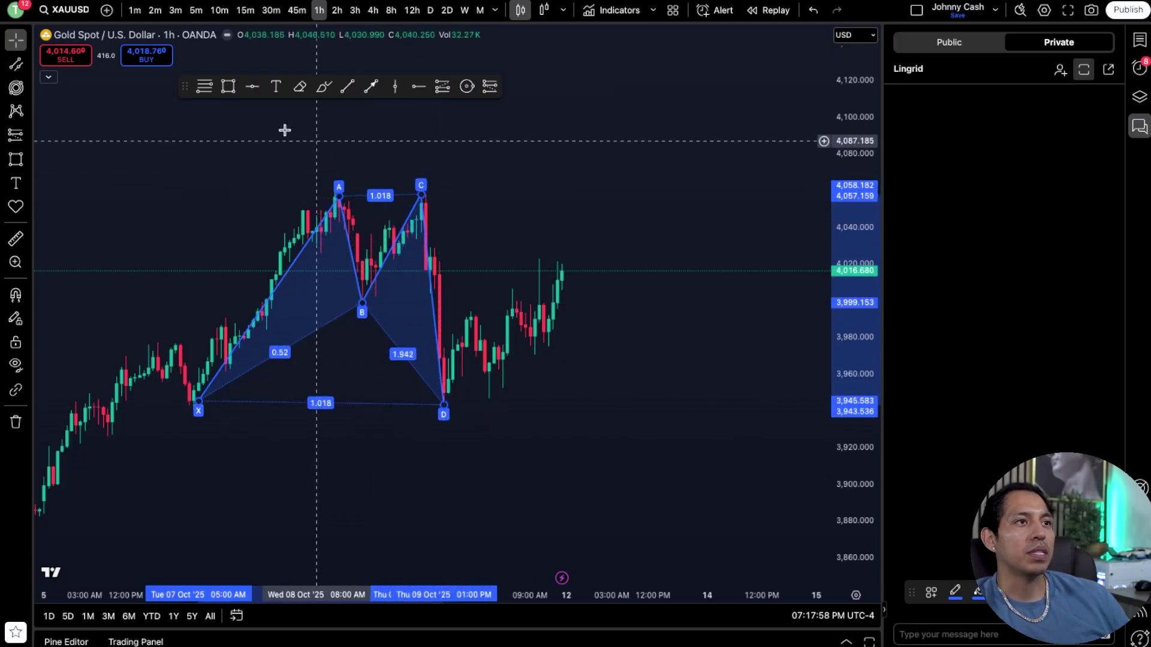
pyautogui.click(17, 63)
pyautogui.click(92, 152)
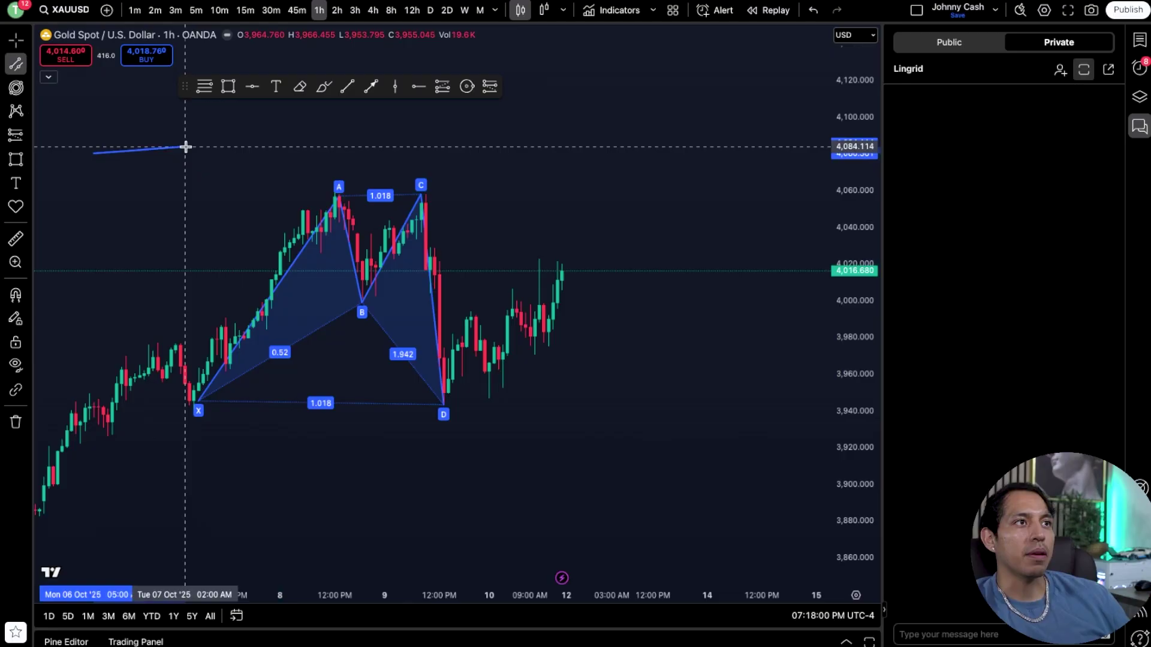
pyautogui.click(230, 153)
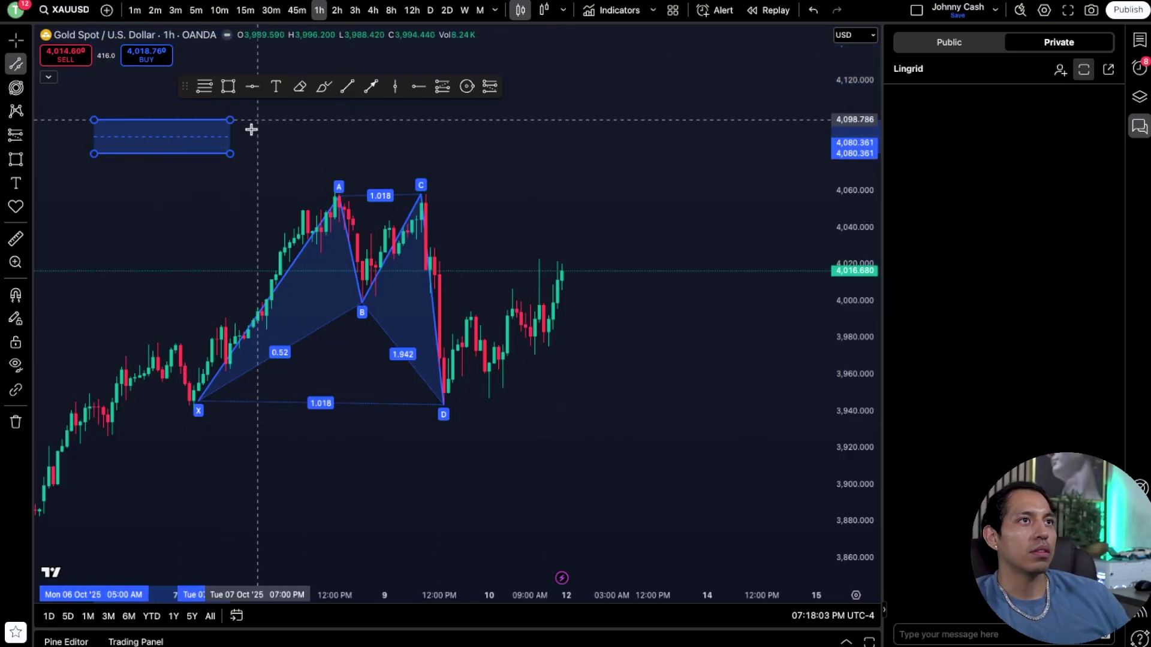
pyautogui.click(810, 9)
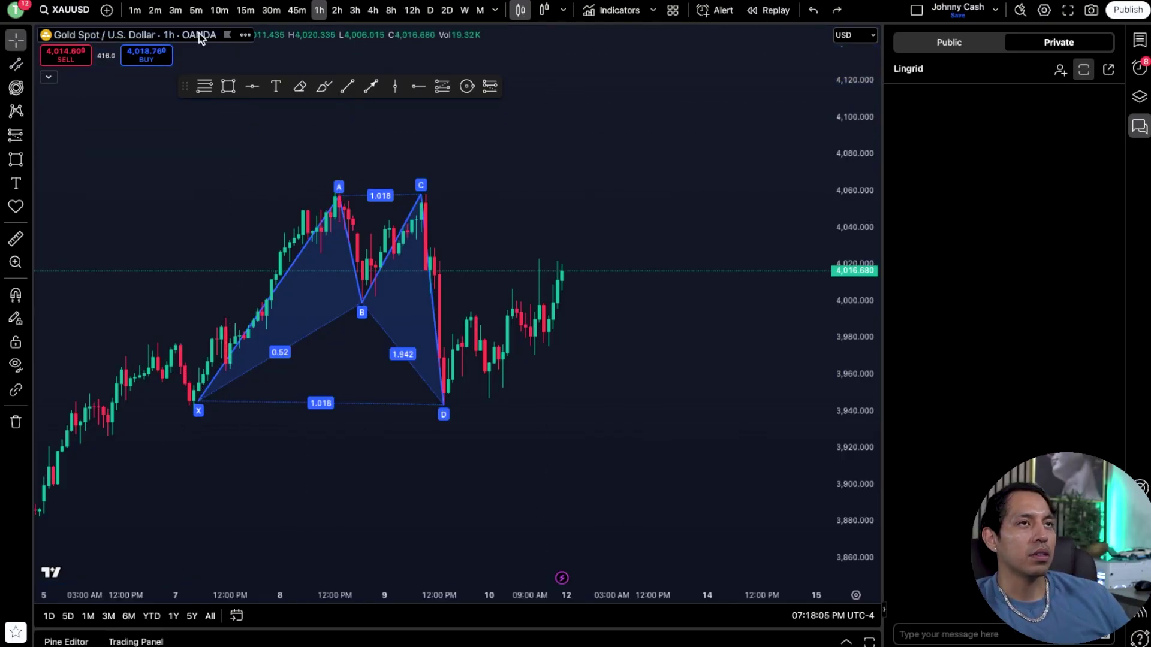
pyautogui.click(28, 39)
pyautogui.click(285, 125)
pyautogui.hscroll(-5, 299, 144)
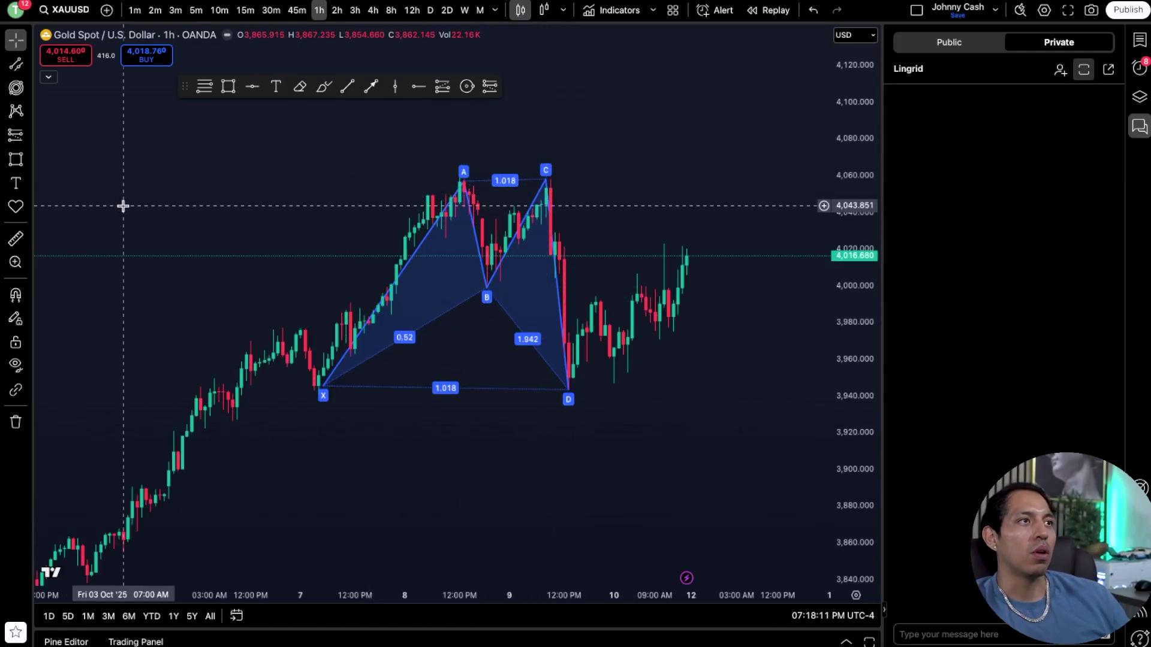
pyautogui.click(26, 160)
pyautogui.click(72, 172)
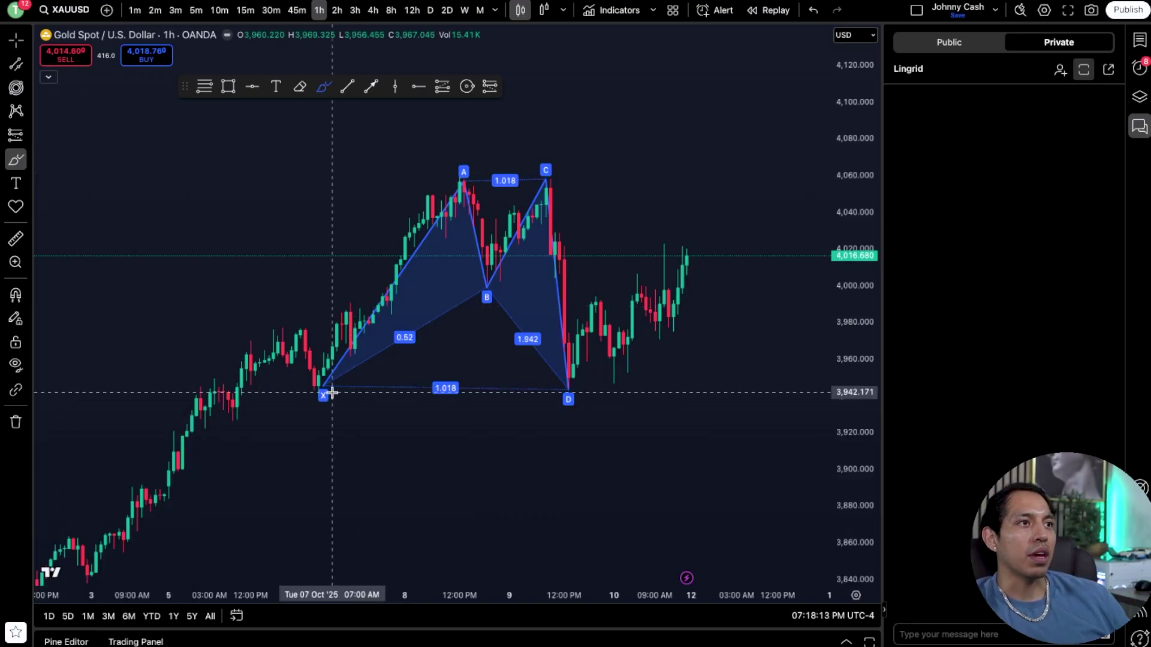
pyautogui.moveTo(317, 397)
pyautogui.mouseDown()
pyautogui.moveTo(455, 179)
pyautogui.moveTo(488, 296)
pyautogui.moveTo(591, 423)
pyautogui.mouseUp()
pyautogui.click(813, 11)
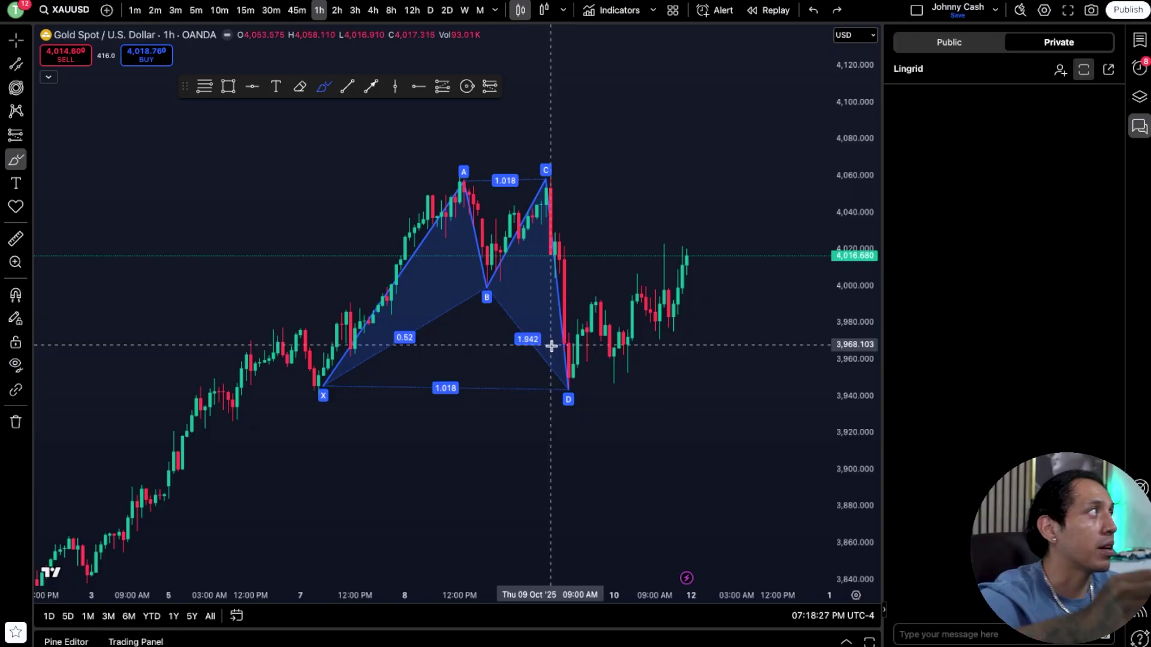
pyautogui.moveTo(568, 395)
pyautogui.mouseDown()
pyautogui.moveTo(656, 232)
pyautogui.moveTo(696, 258)
pyautogui.mouseUp()
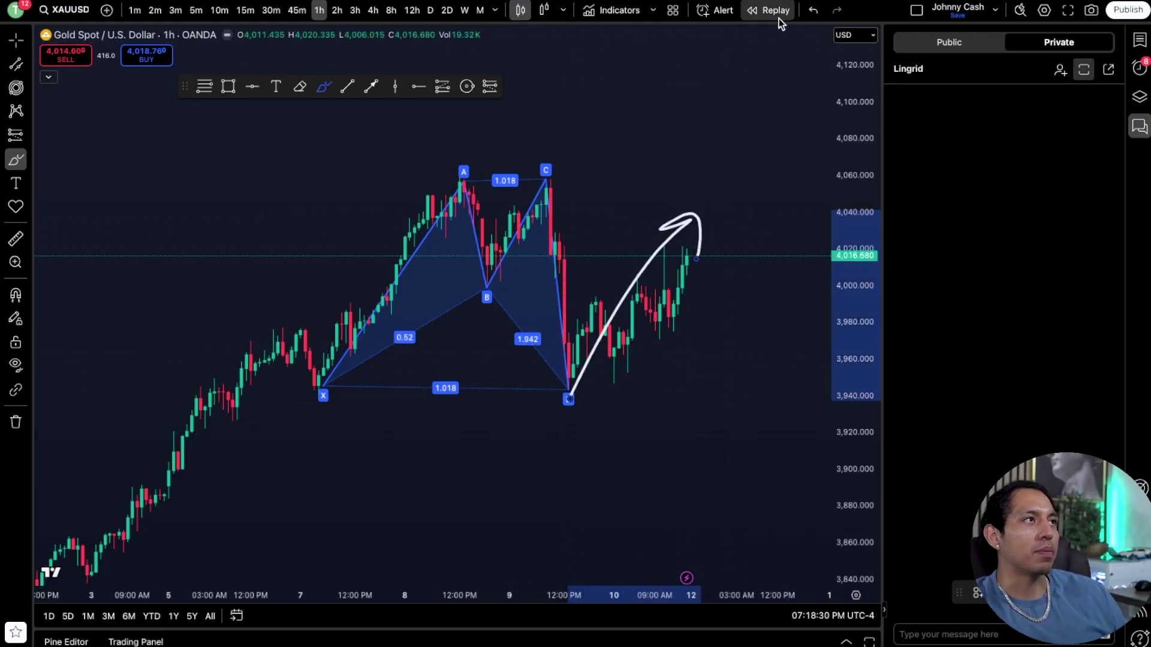
pyautogui.click(814, 10)
pyautogui.click(814, 11)
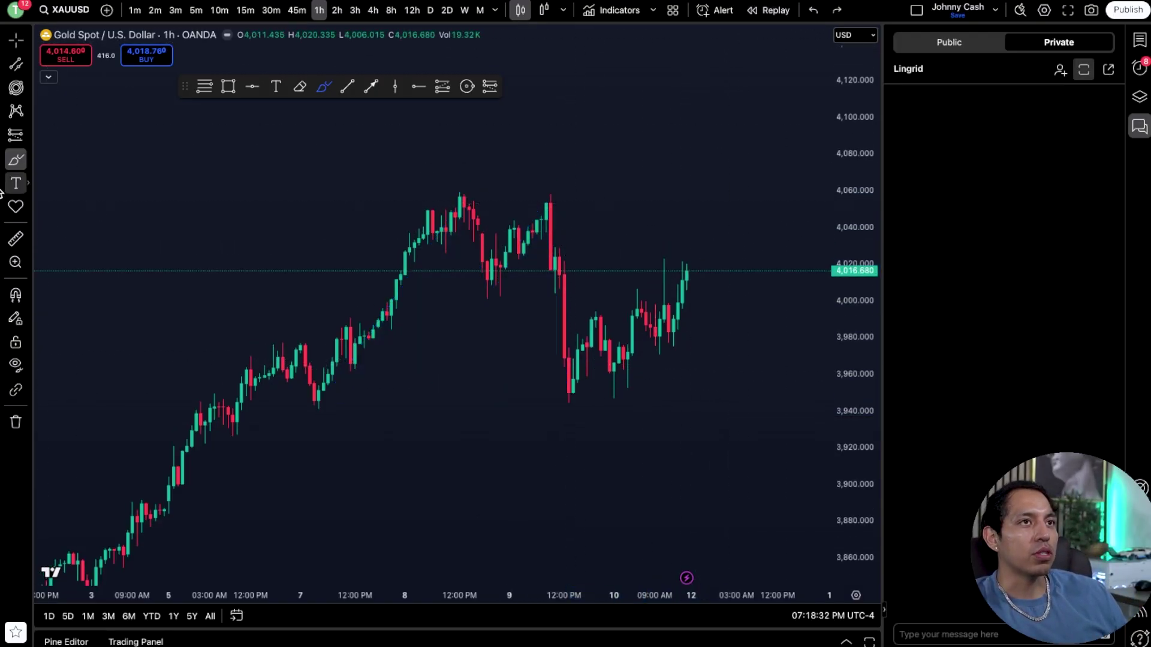
pyautogui.click(30, 116)
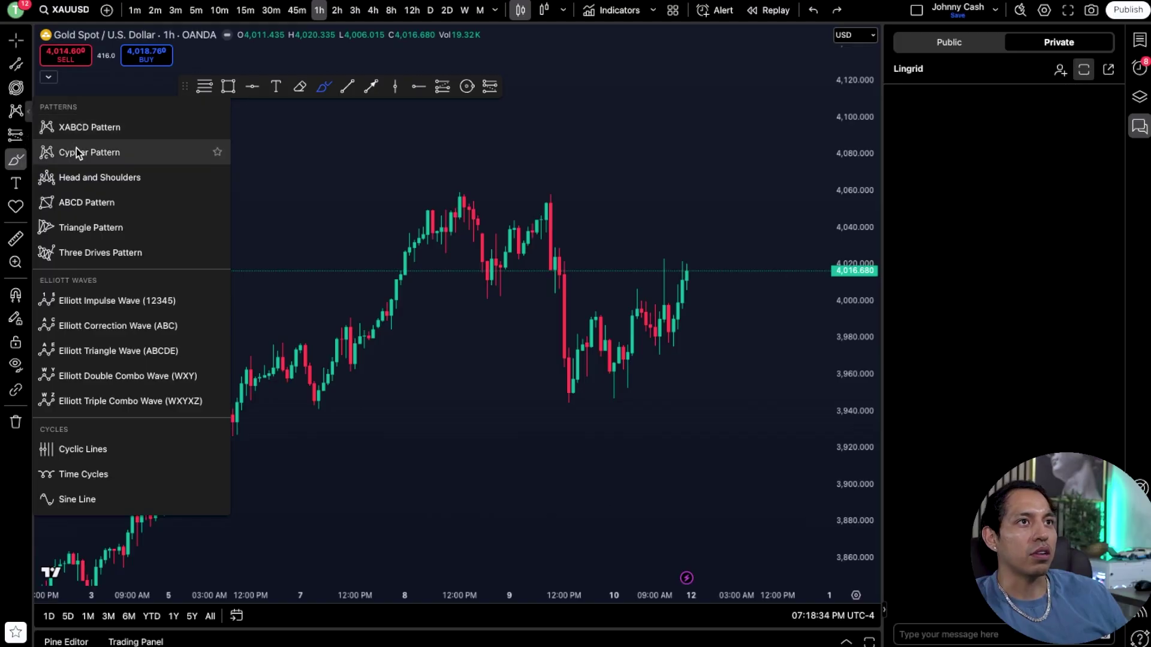
pyautogui.click(113, 300)
pyautogui.click(568, 402)
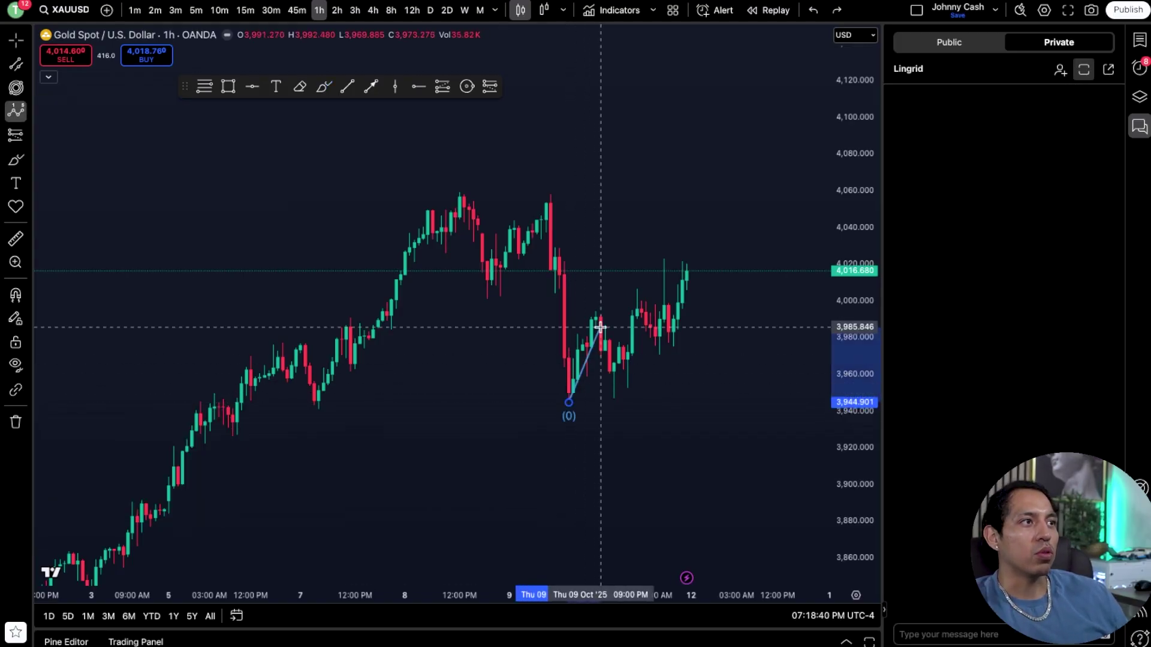
pyautogui.click(600, 311)
pyautogui.click(623, 388)
pyautogui.click(636, 291)
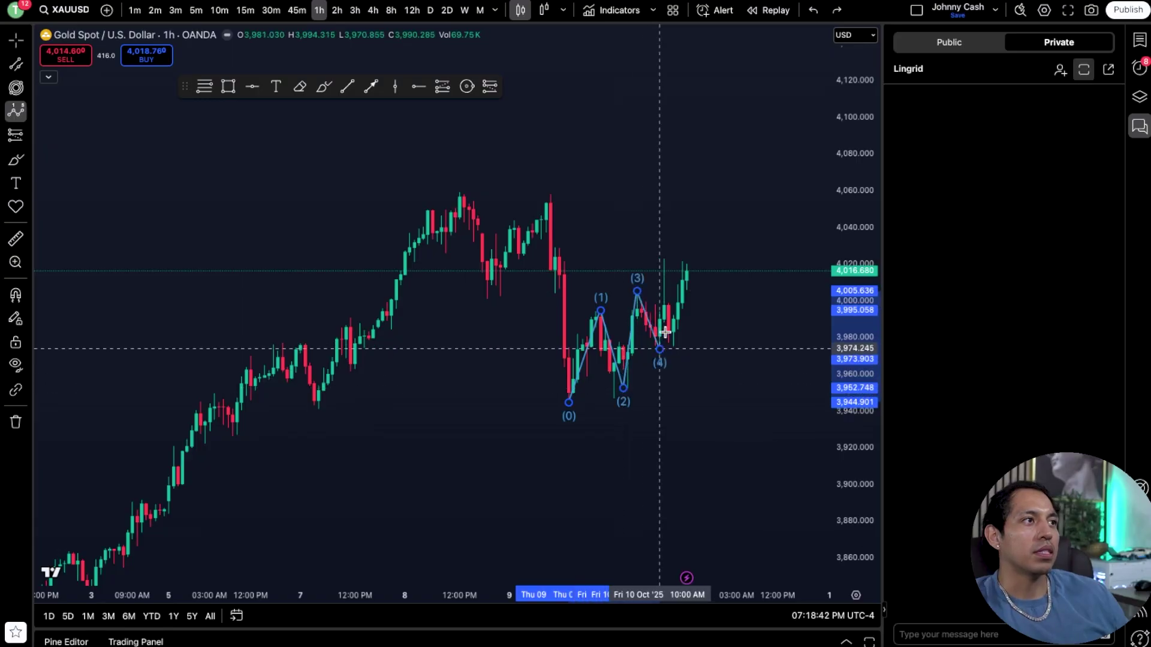
pyautogui.click(660, 350)
pyautogui.click(687, 259)
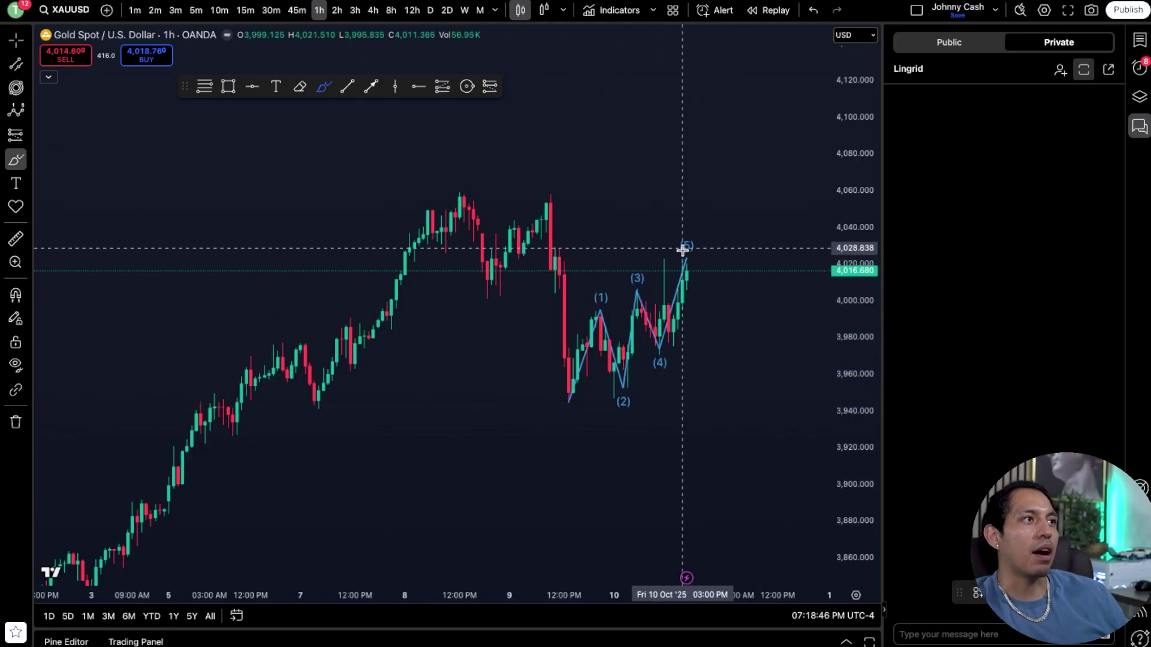
pyautogui.hotkey('ctrl', 'y')
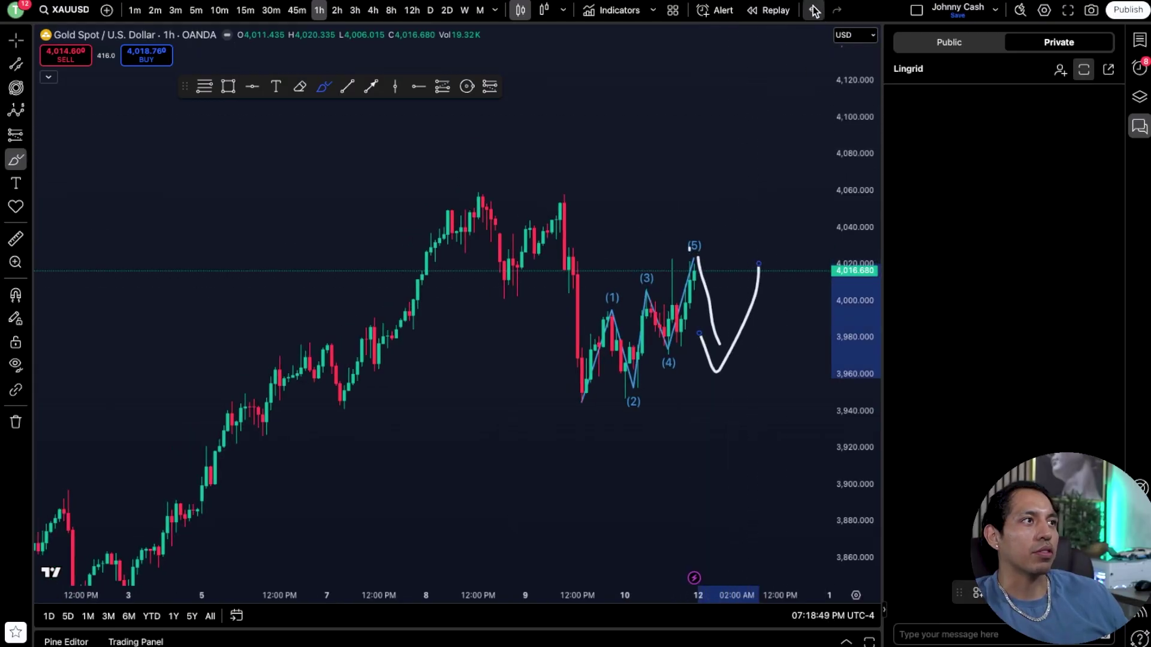
pyautogui.click(813, 10)
pyautogui.click(813, 10)
pyautogui.click(814, 10)
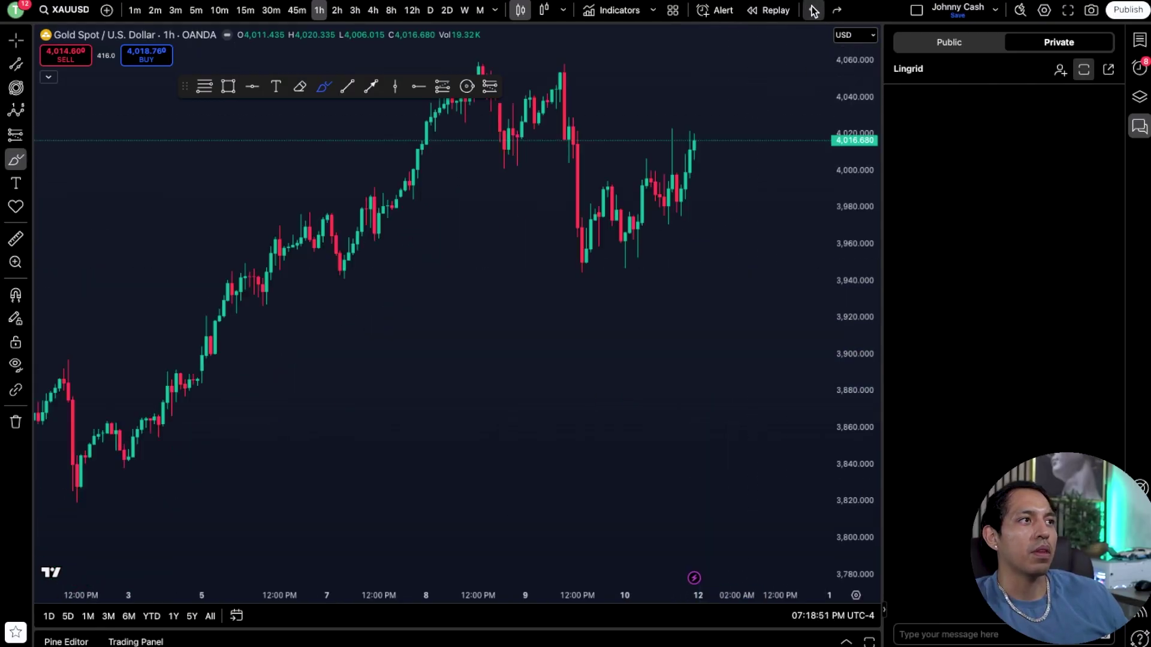
# Place a Short Position at the latest price and tighten its stop to about 4,031
pyautogui.click(27, 111)
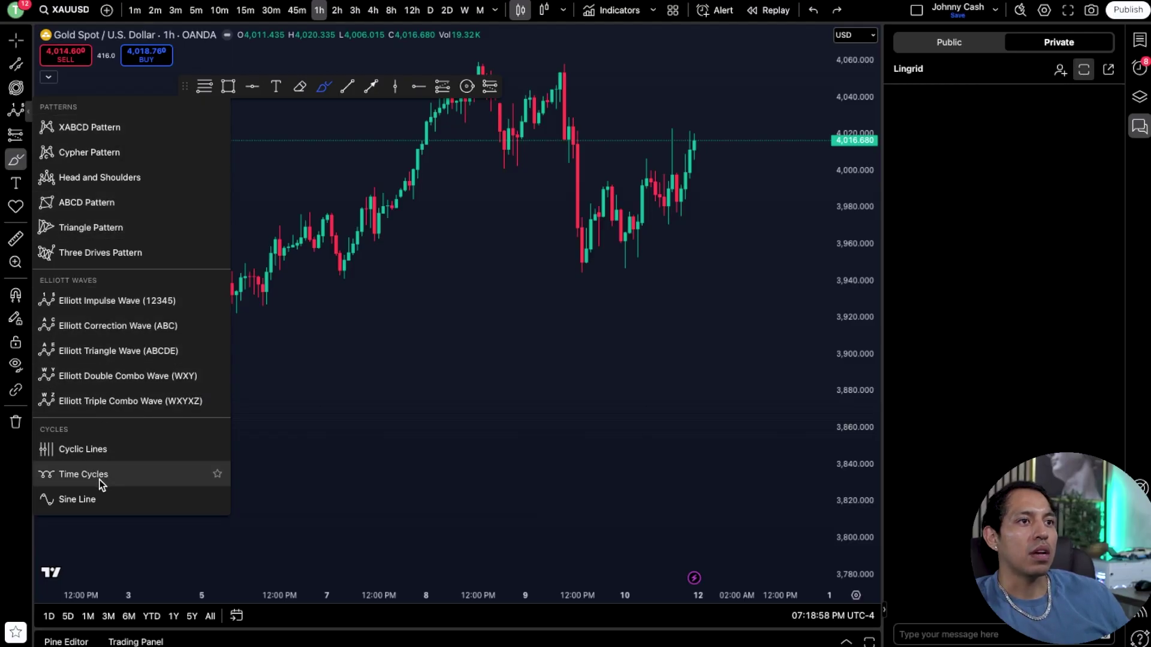
pyautogui.click(28, 124)
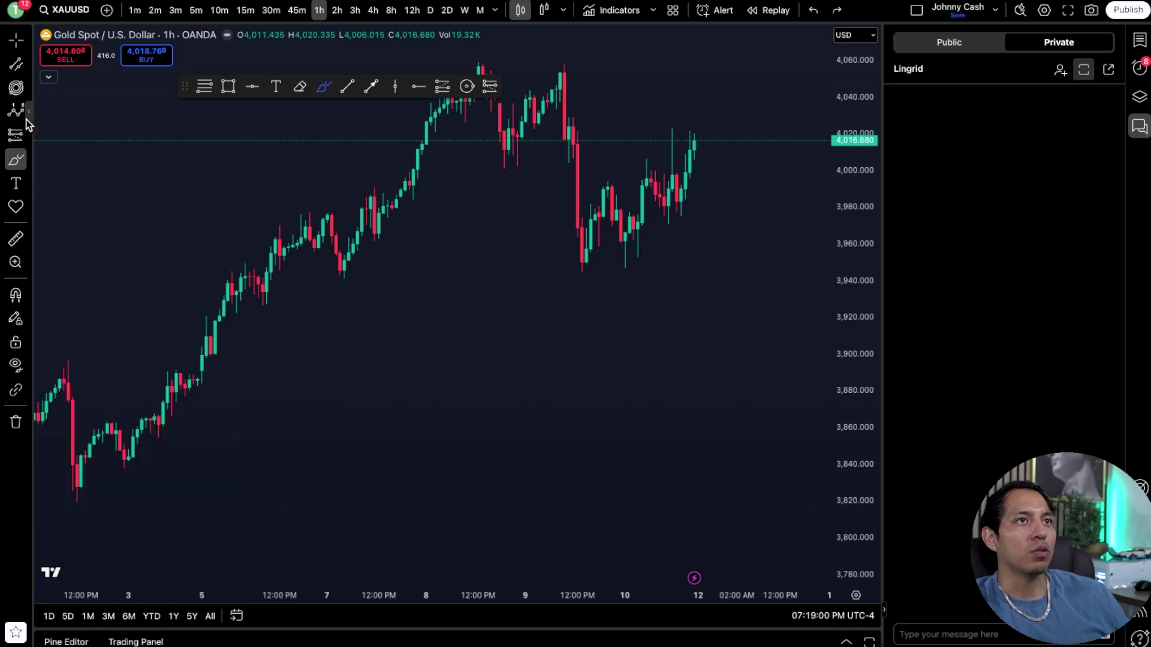
pyautogui.click(28, 139)
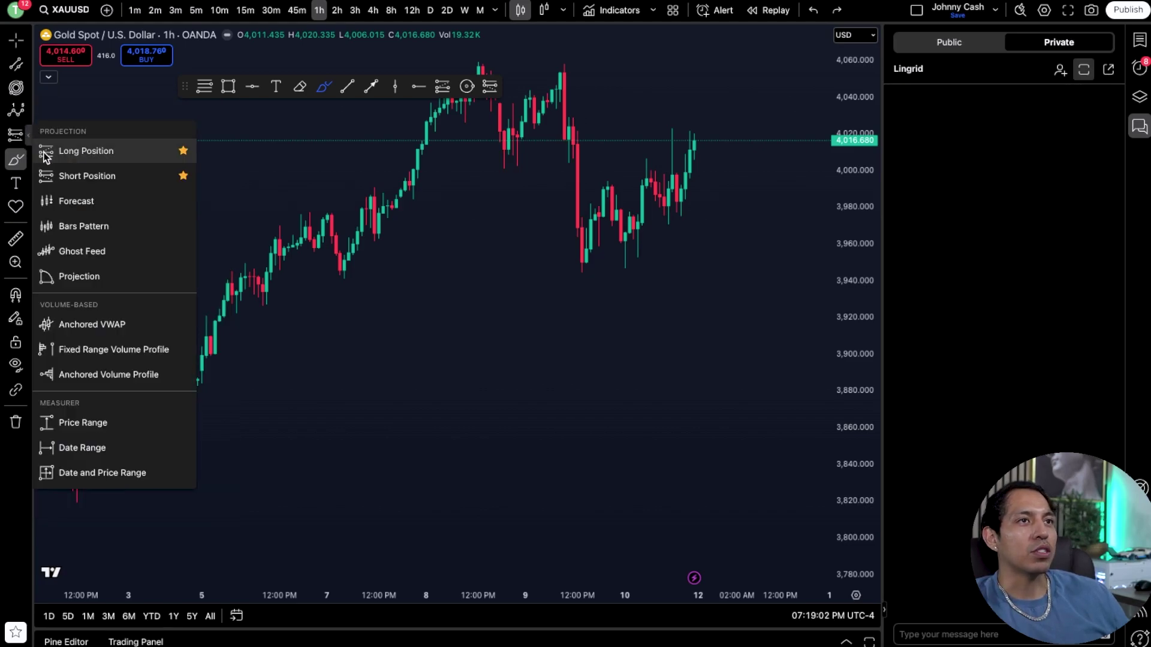
pyautogui.click(72, 176)
pyautogui.click(689, 138)
pyautogui.moveTo(609, 121); pyautogui.dragTo(561, 208)
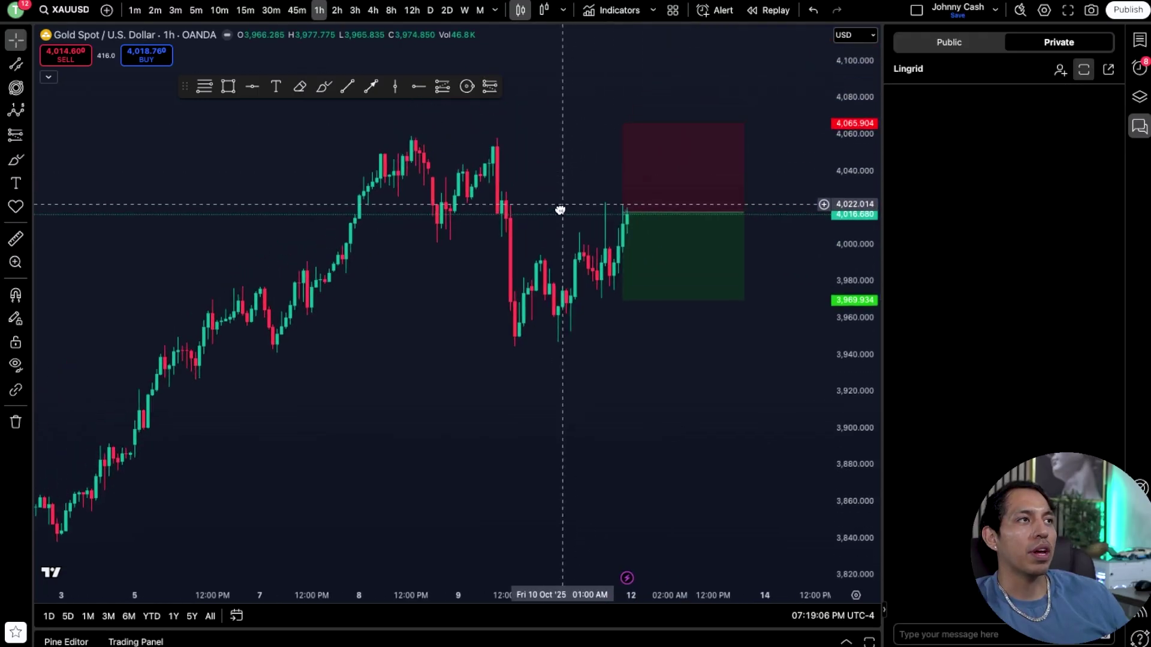
pyautogui.click(27, 138)
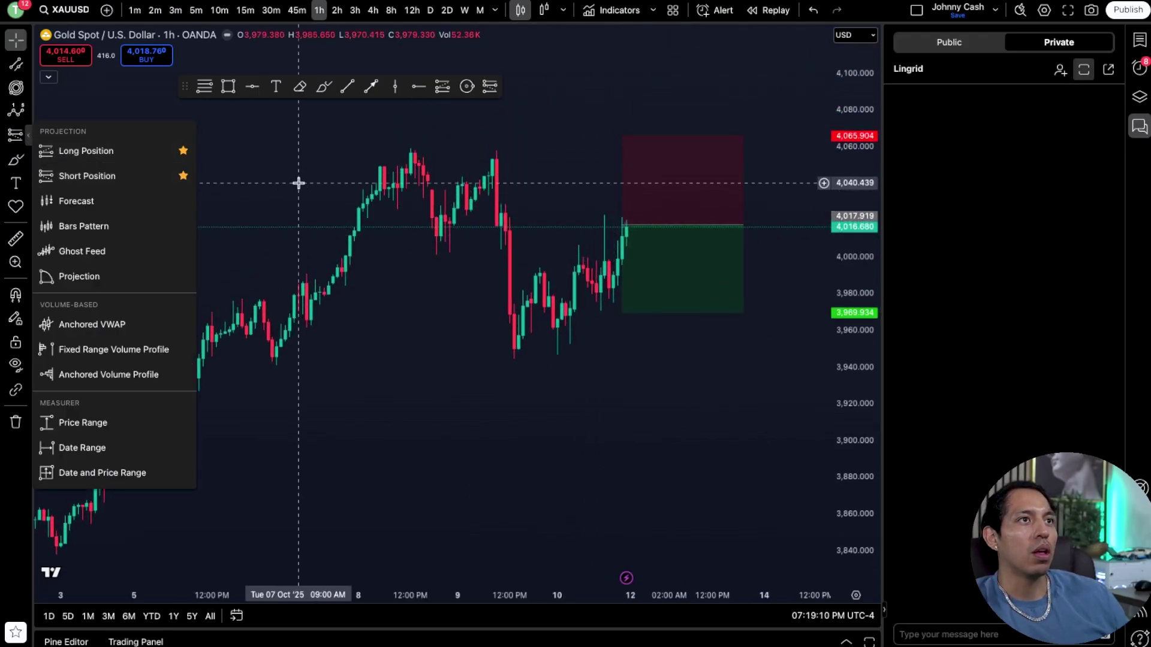
pyautogui.moveTo(542, 157); pyautogui.dragTo(499, 181)
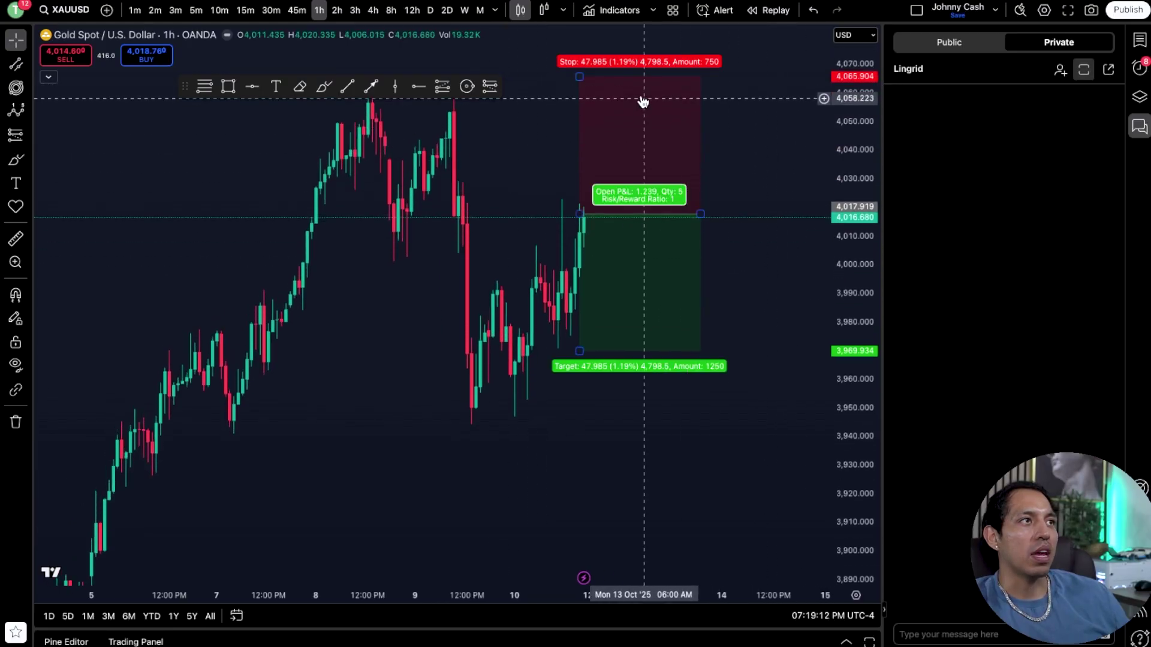
pyautogui.moveTo(581, 77); pyautogui.dragTo(570, 176)
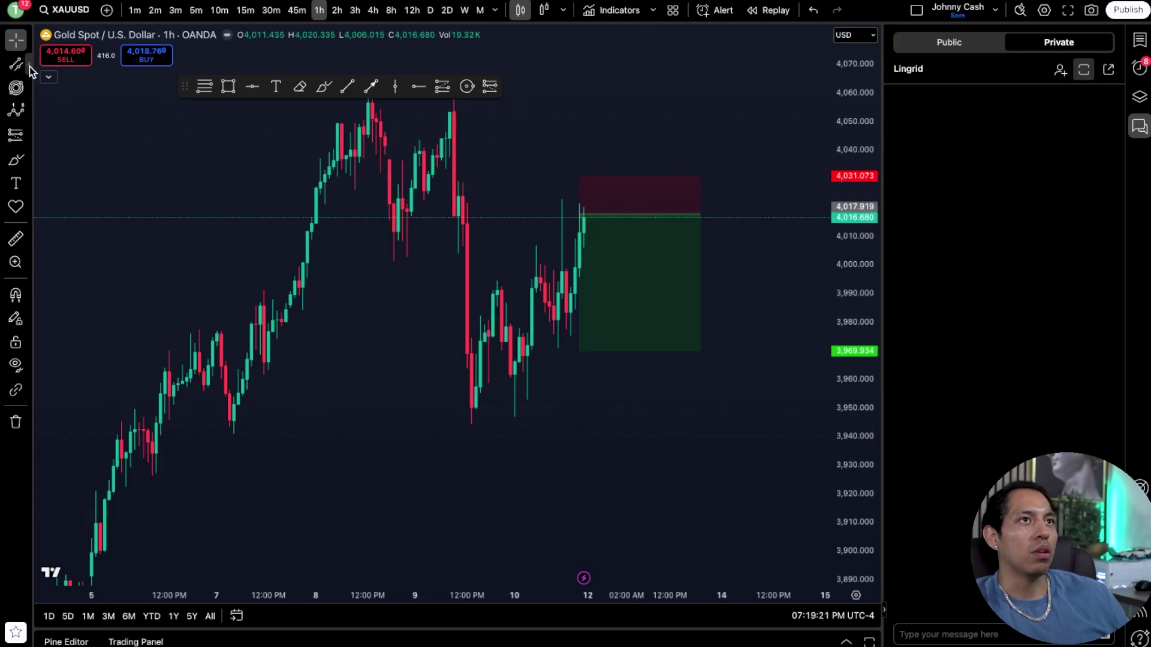
# Mark the 4,017.919 entry with a horizontal ray and extend the target to about 3,896
pyautogui.click(30, 67)
pyautogui.click(78, 230)
pyautogui.click(466, 209)
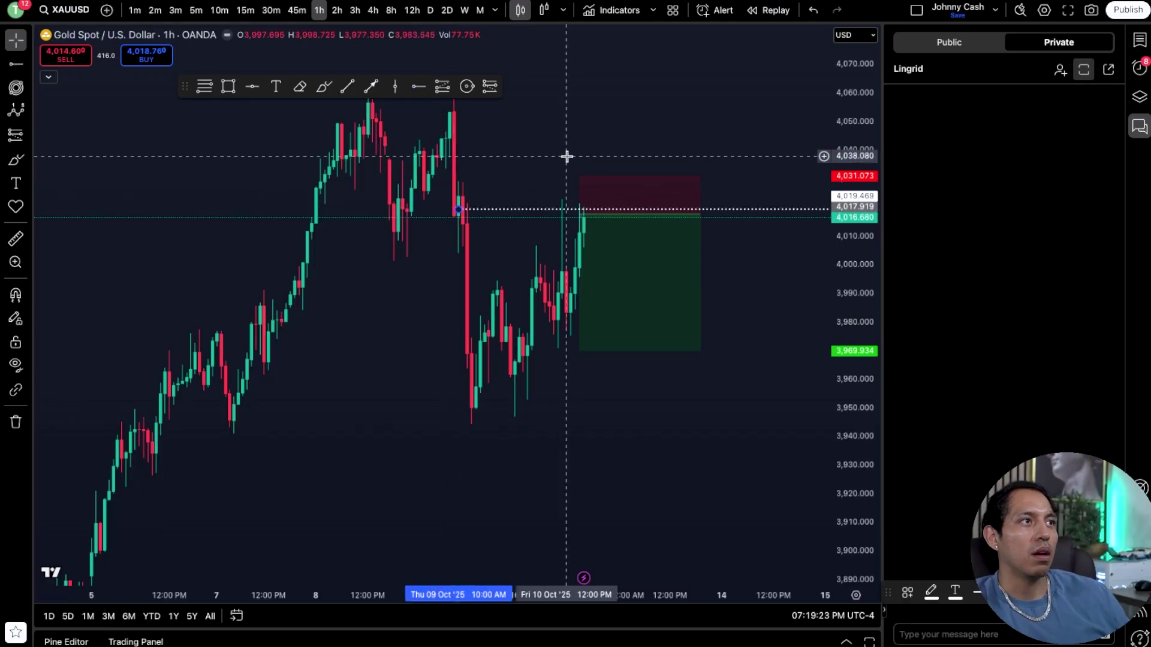
pyautogui.moveTo(577, 350); pyautogui.dragTo(607, 562)
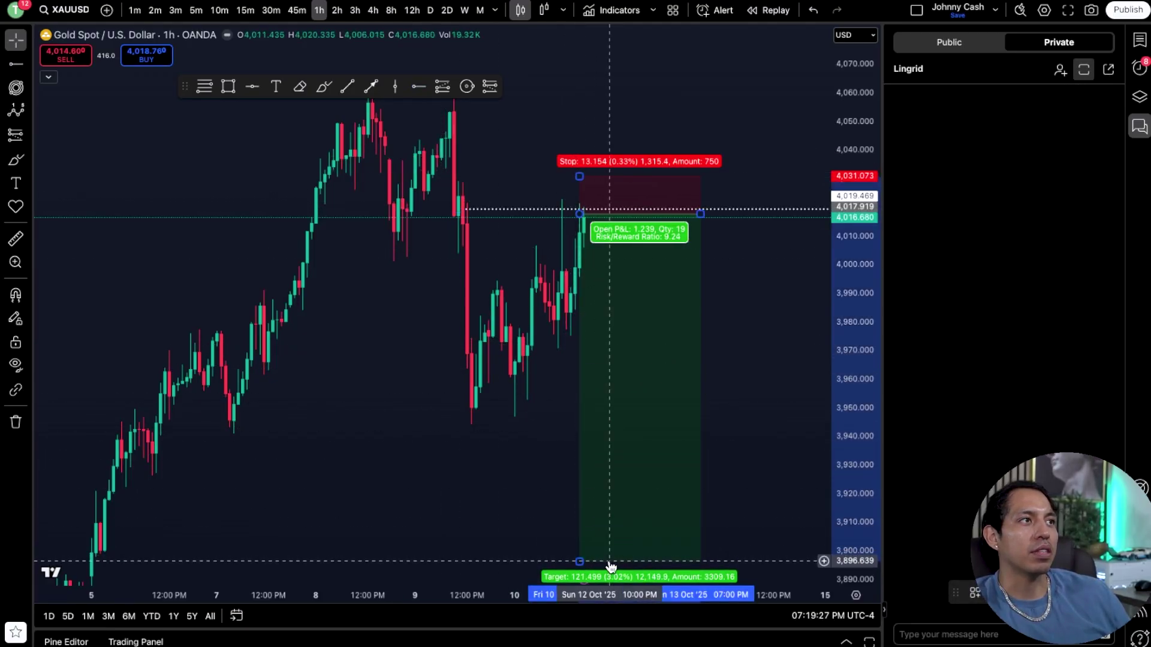
pyautogui.click(29, 159)
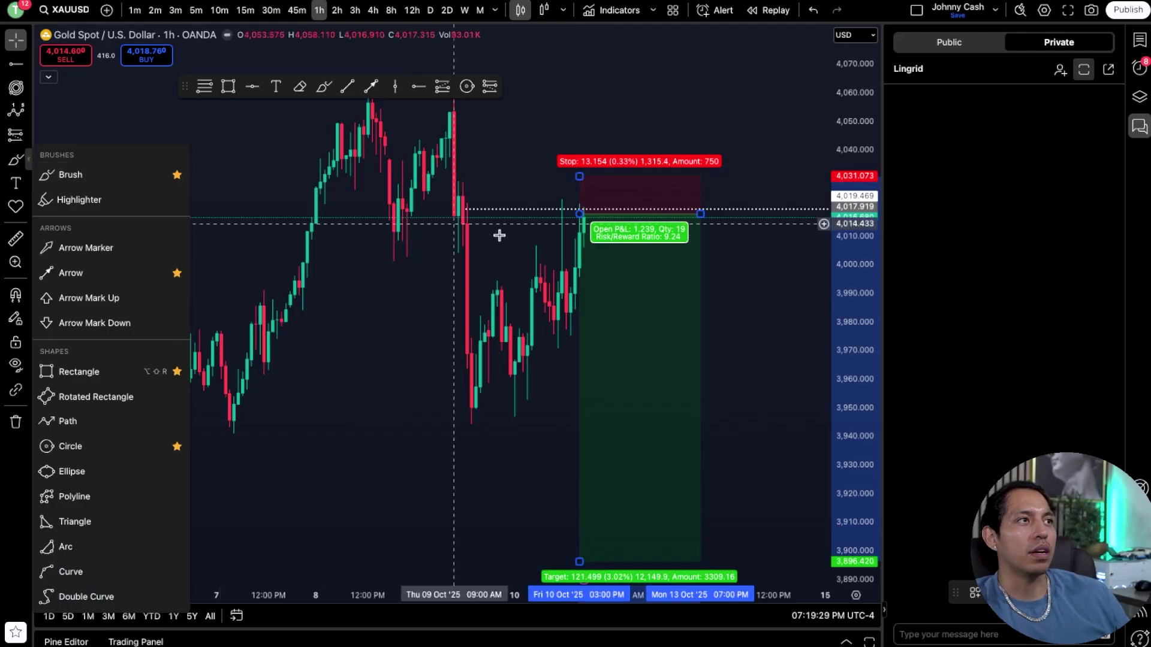
pyautogui.click(720, 260)
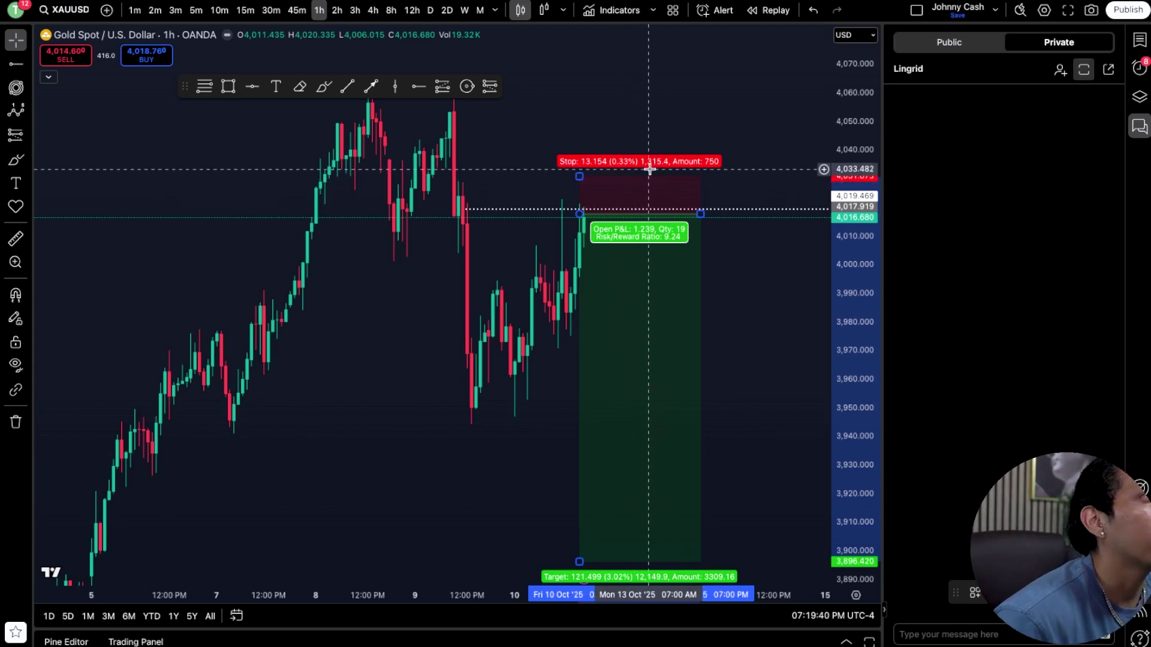
pyautogui.scroll(-3, 465, 358)
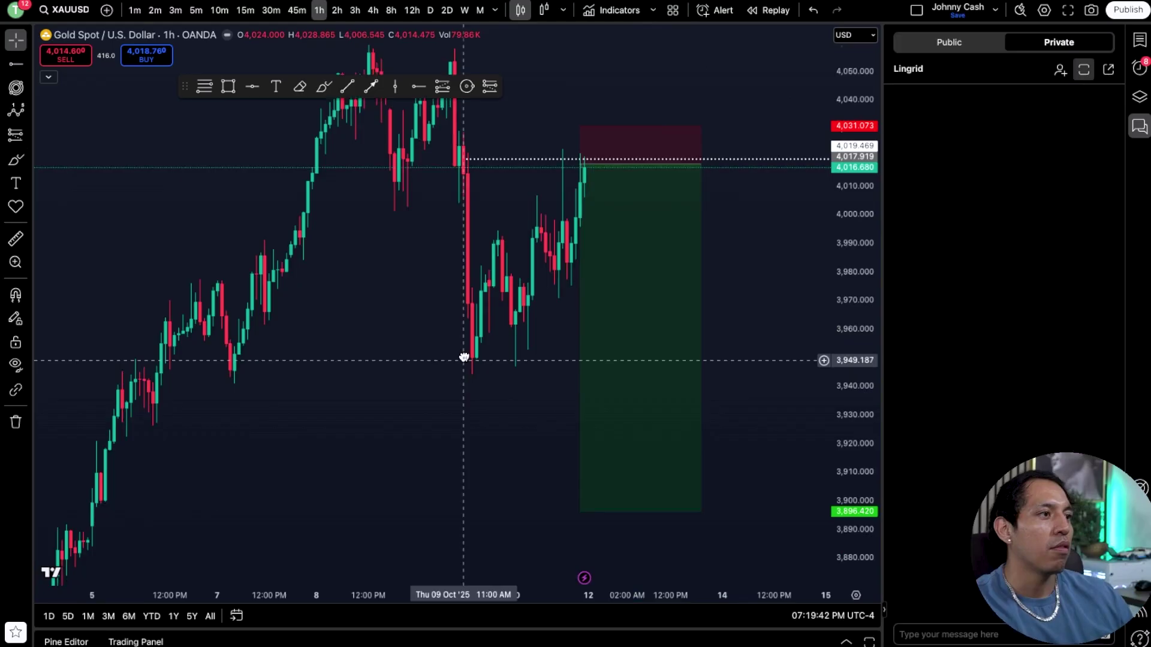
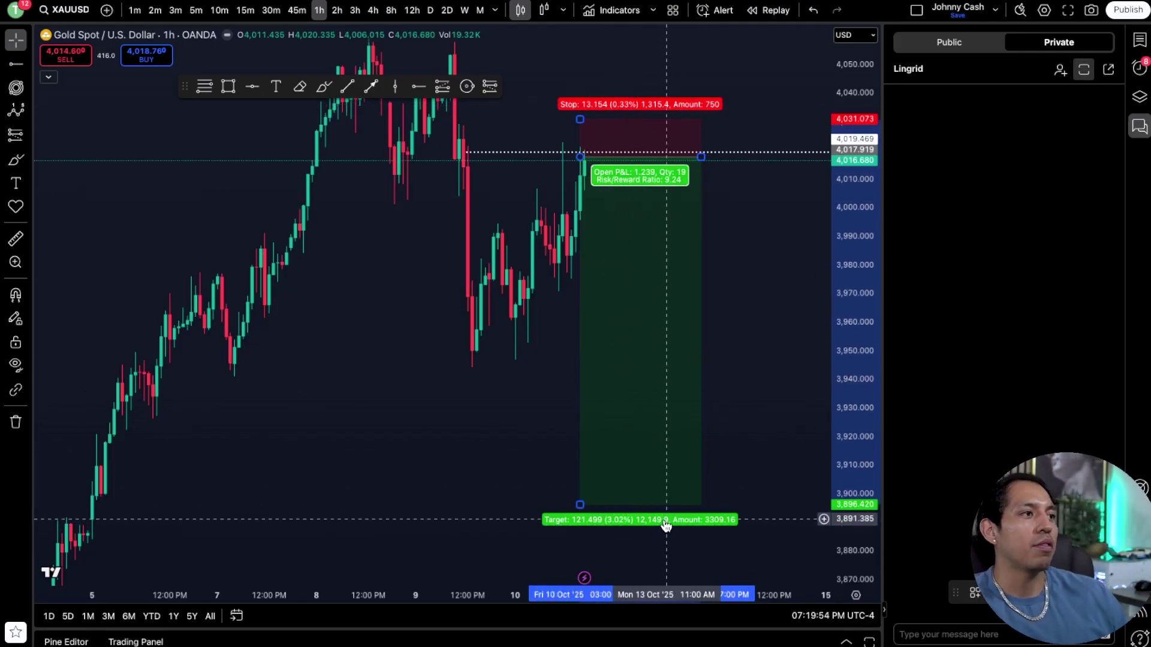
# Place a trial long position near 3,978 with its stop raised to 3,973.49
pyautogui.click(401, 340)
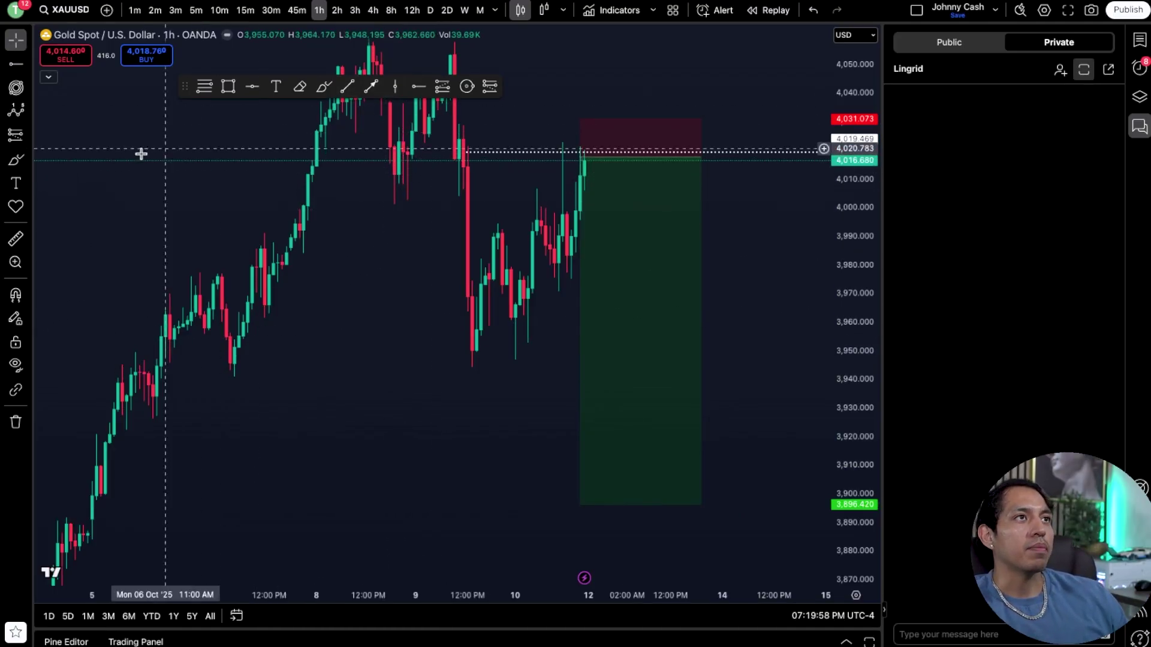
pyautogui.click(27, 139)
pyautogui.click(66, 150)
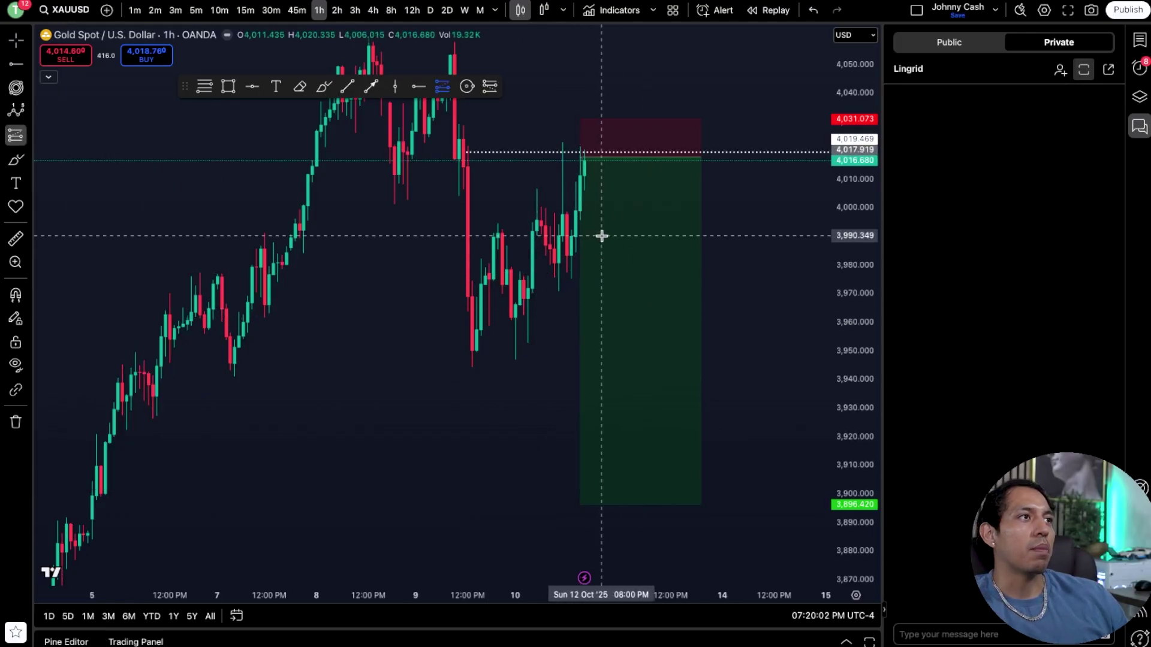
pyautogui.click(570, 268)
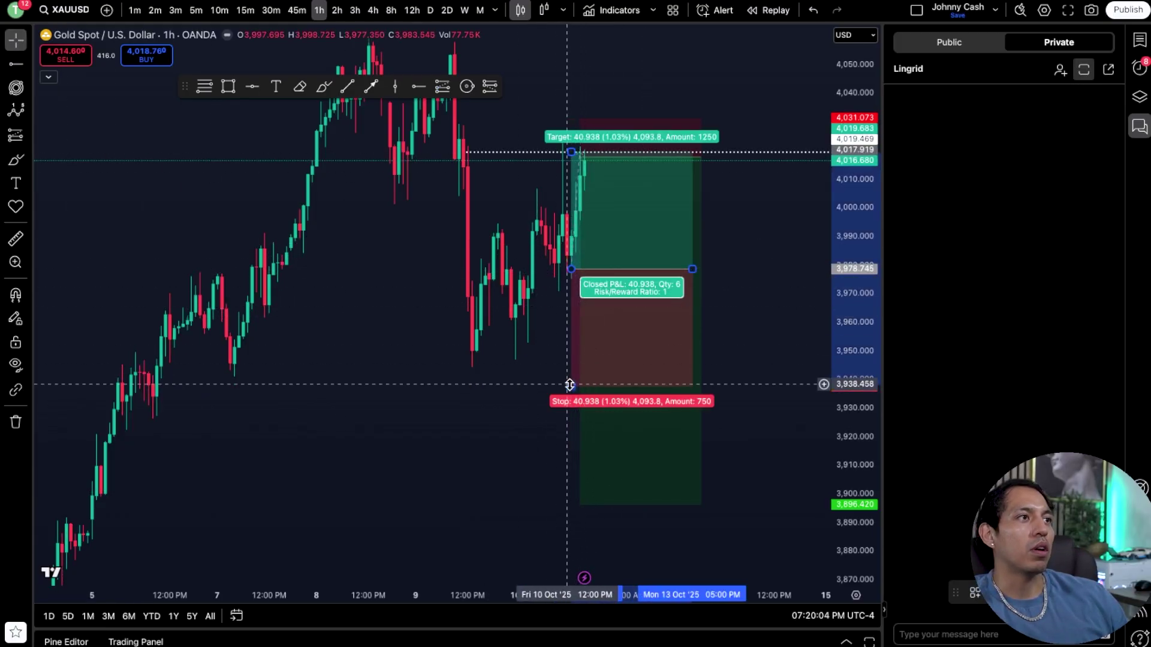
pyautogui.moveTo(570, 384); pyautogui.dragTo(585, 260)
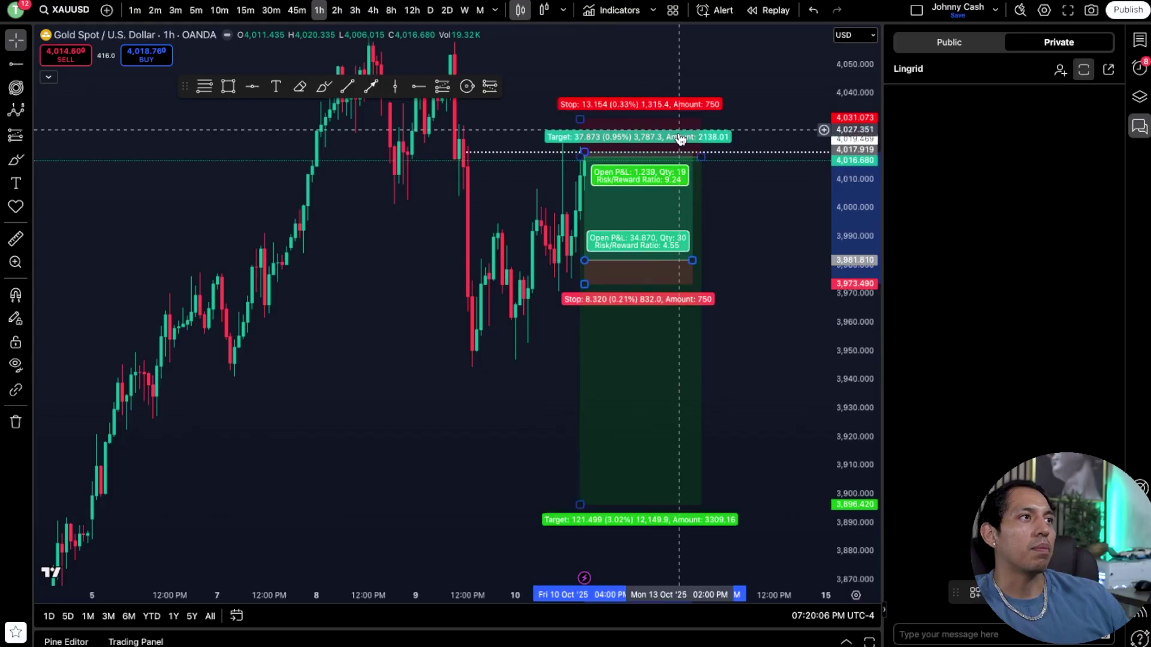
# Undo the recent chart edits, removing the long position and earlier position adjustments
pyautogui.click(813, 10)
pyautogui.click(812, 11)
pyautogui.click(813, 11)
pyautogui.click(812, 11)
pyautogui.click(812, 10)
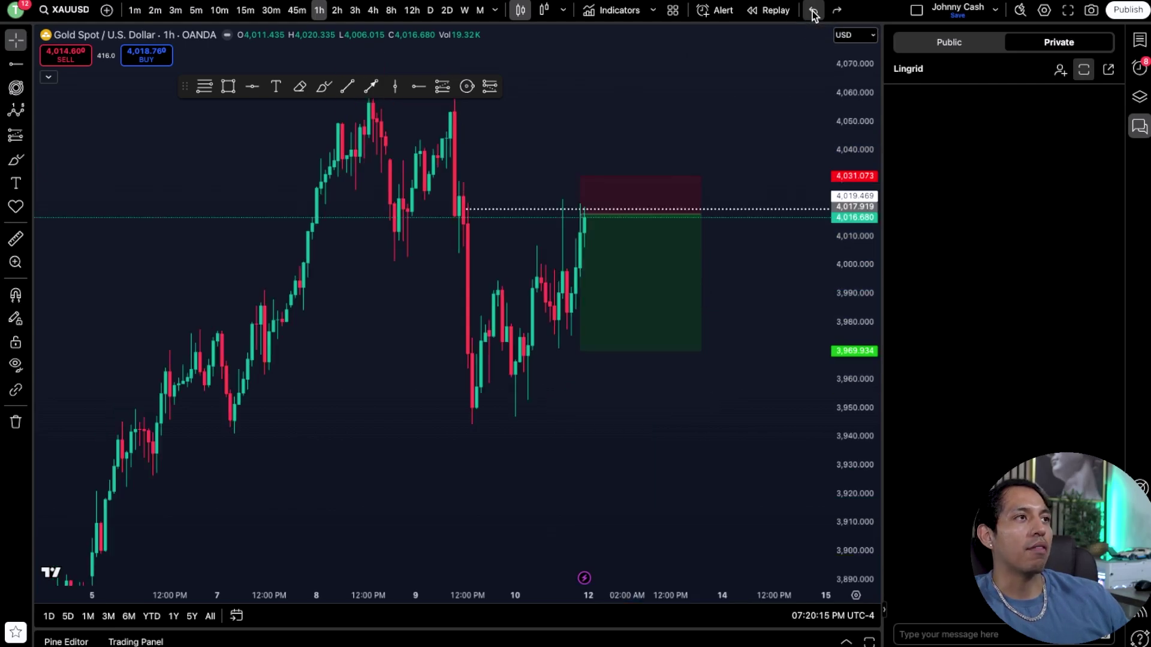
pyautogui.click(812, 10)
pyautogui.click(813, 10)
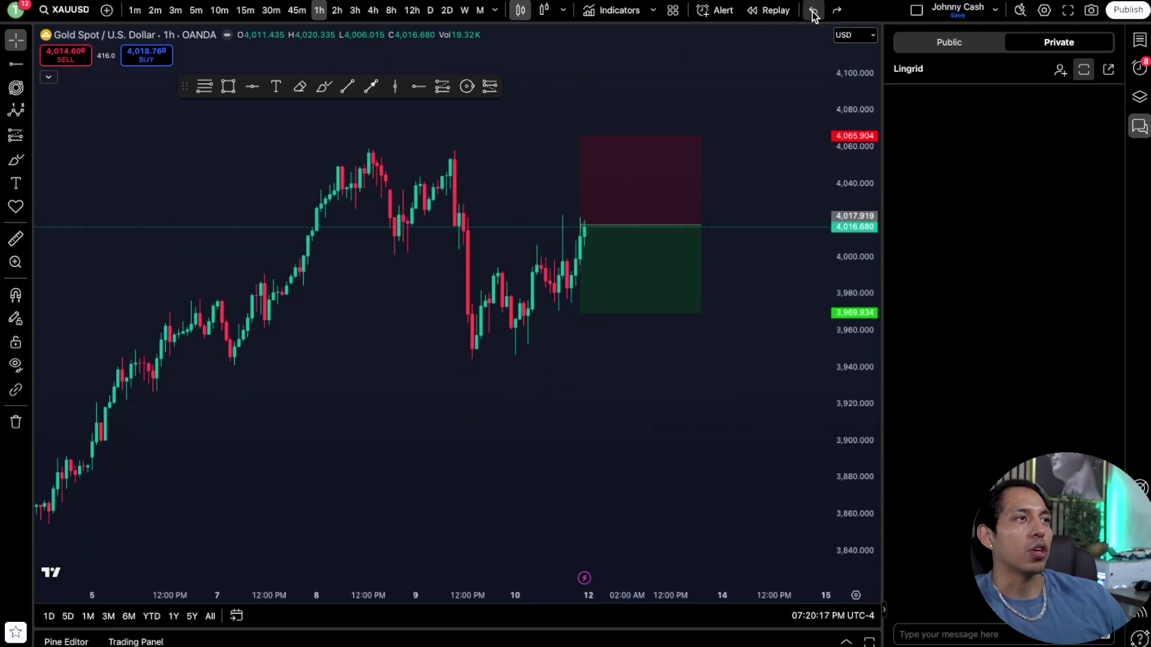
pyautogui.click(813, 11)
# Delete the short position, then draw a freehand brush loop below the candles and undo it
pyautogui.press('Delete')
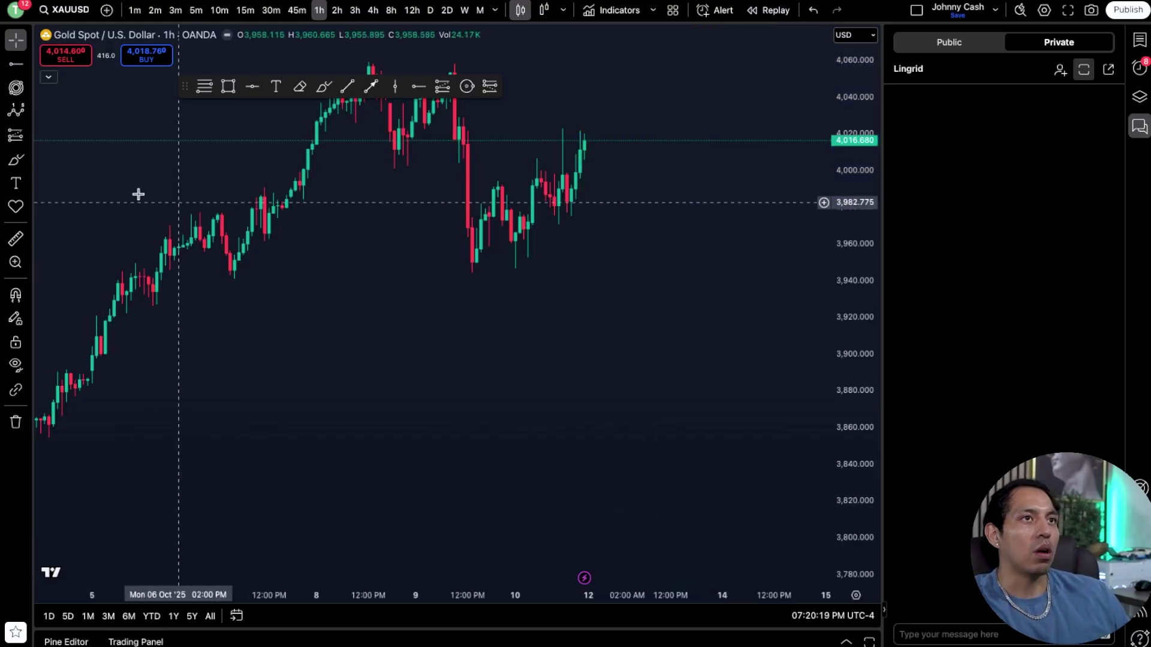
pyautogui.click(28, 136)
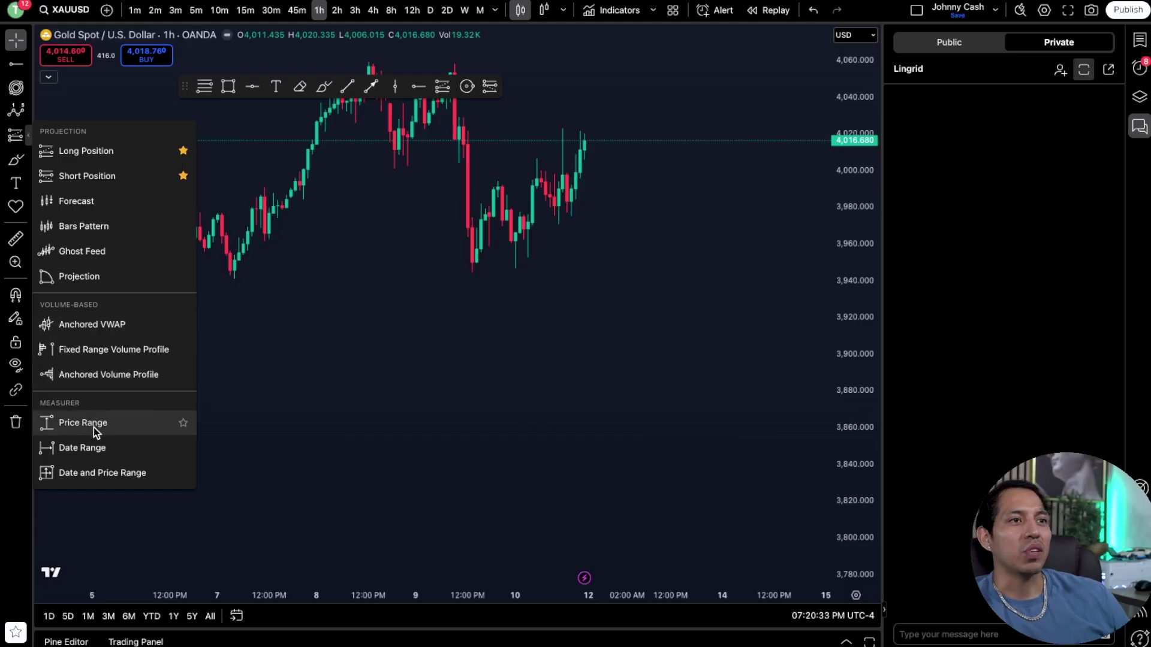
pyautogui.click(28, 160)
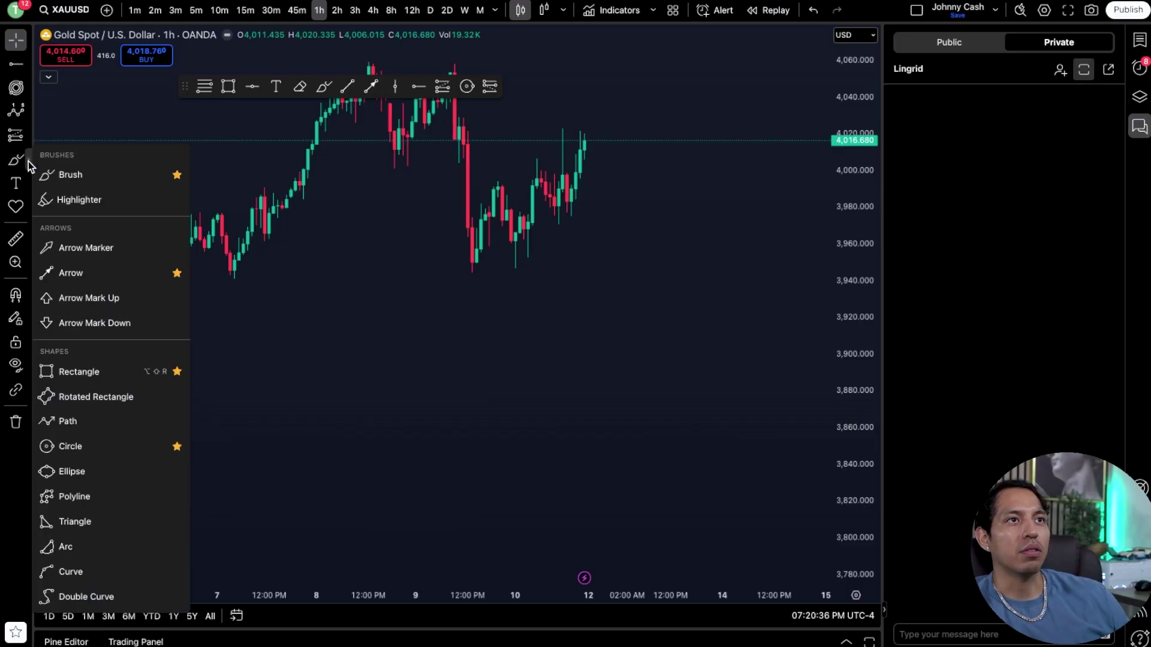
pyautogui.click(77, 174)
pyautogui.moveTo(418, 301)
pyautogui.mouseDown()
pyautogui.moveTo(483, 402)
pyautogui.moveTo(468, 489)
pyautogui.mouseUp()
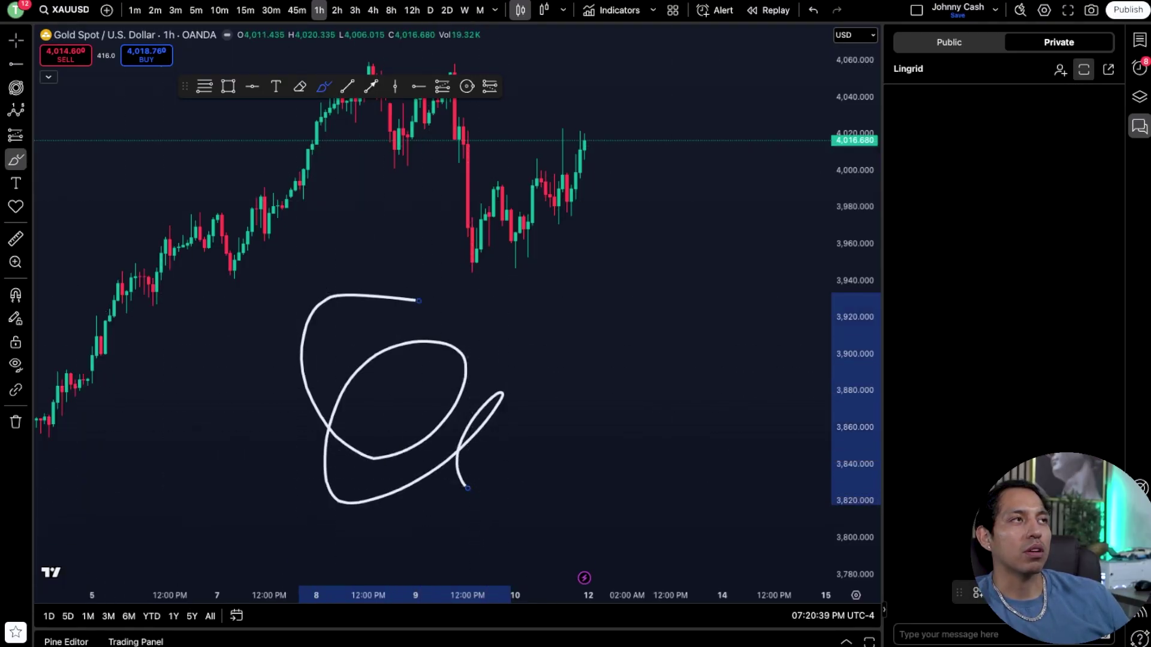
pyautogui.click(812, 12)
# Draw a red highlighter stroke near 3,895, then undo it
pyautogui.click(22, 162)
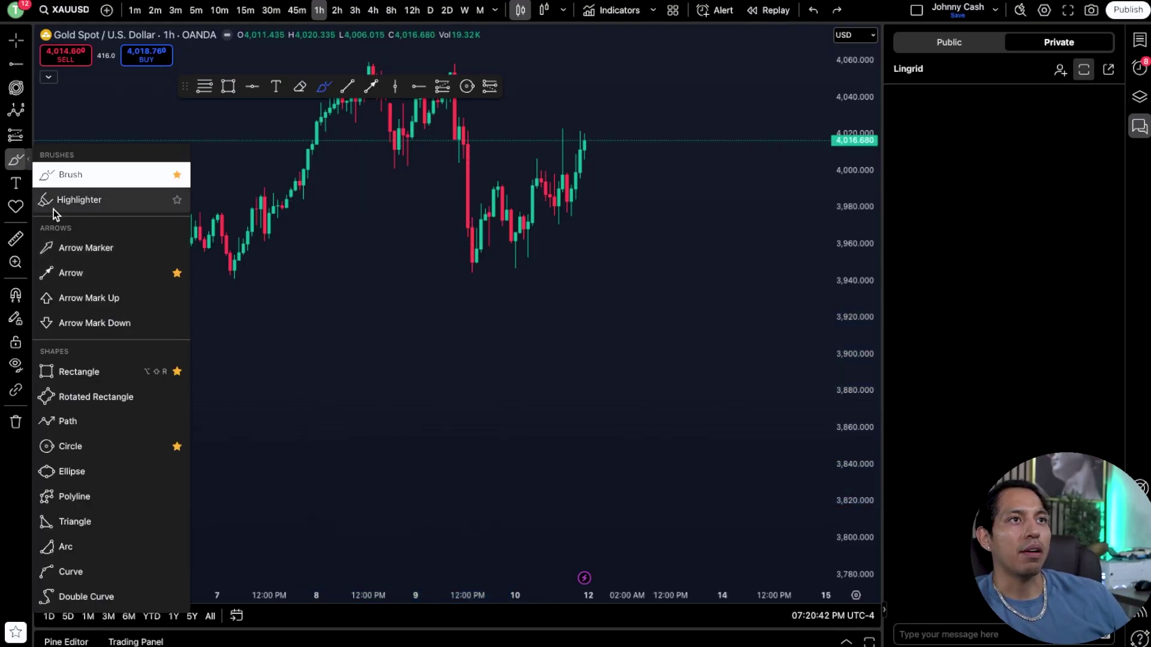
pyautogui.click(78, 197)
pyautogui.moveTo(277, 357); pyautogui.dragTo(437, 363)
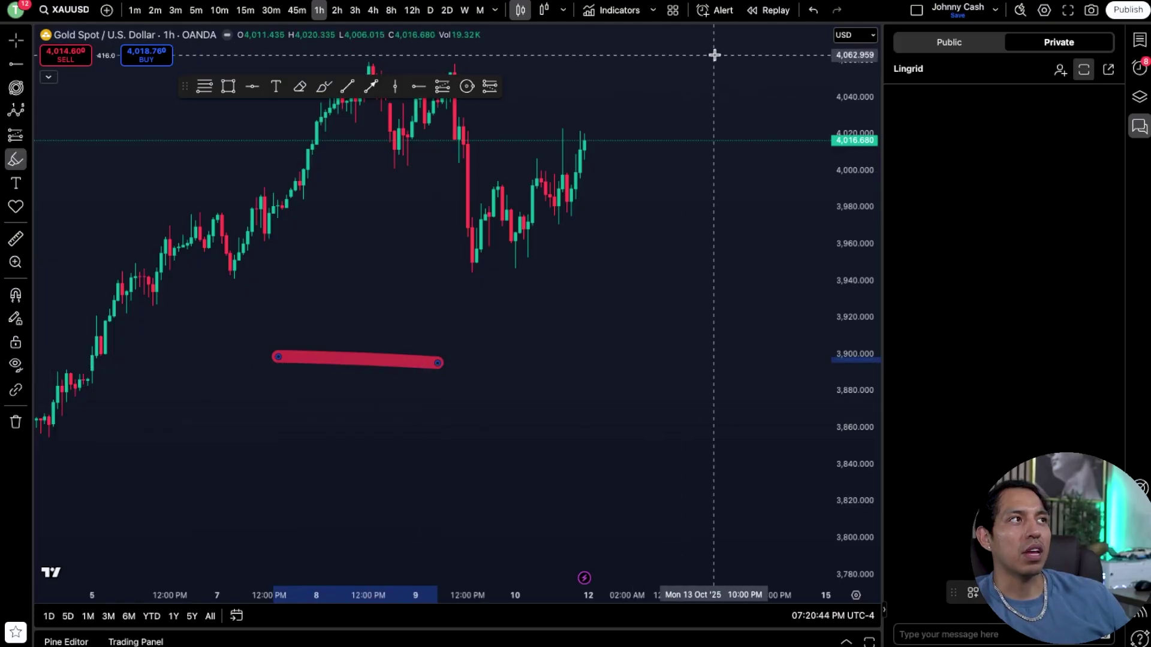
pyautogui.click(812, 11)
# Draw an arrow rising from low on the chart to about 3,996, then undo it
pyautogui.click(26, 163)
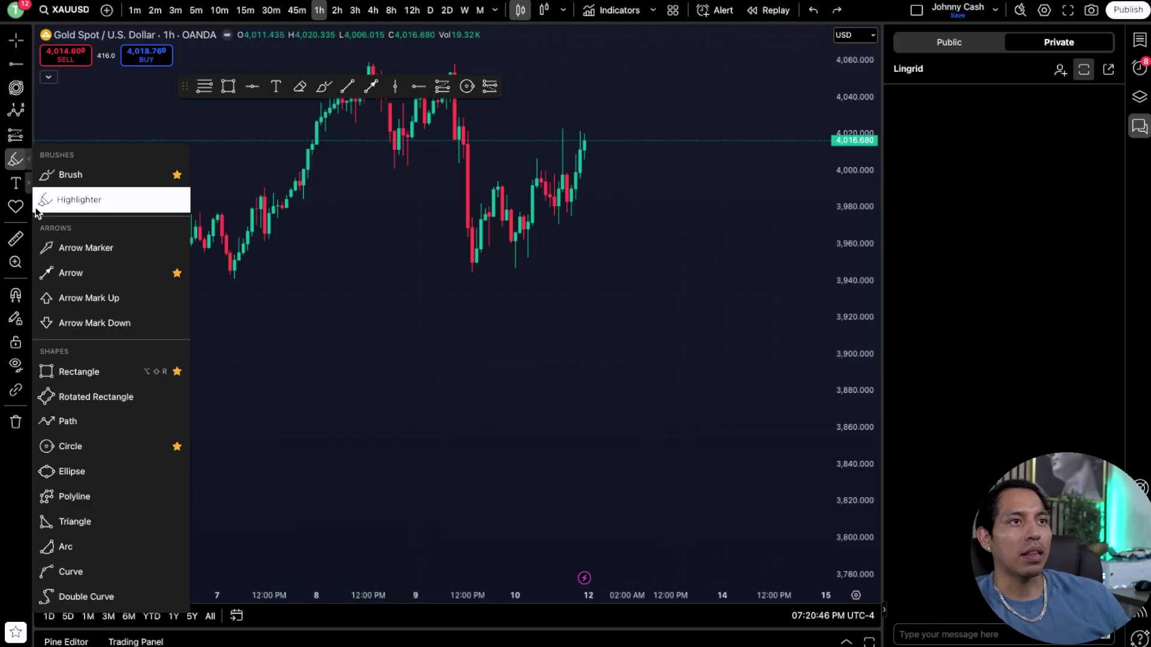
pyautogui.click(71, 271)
pyautogui.click(243, 495)
pyautogui.click(367, 180)
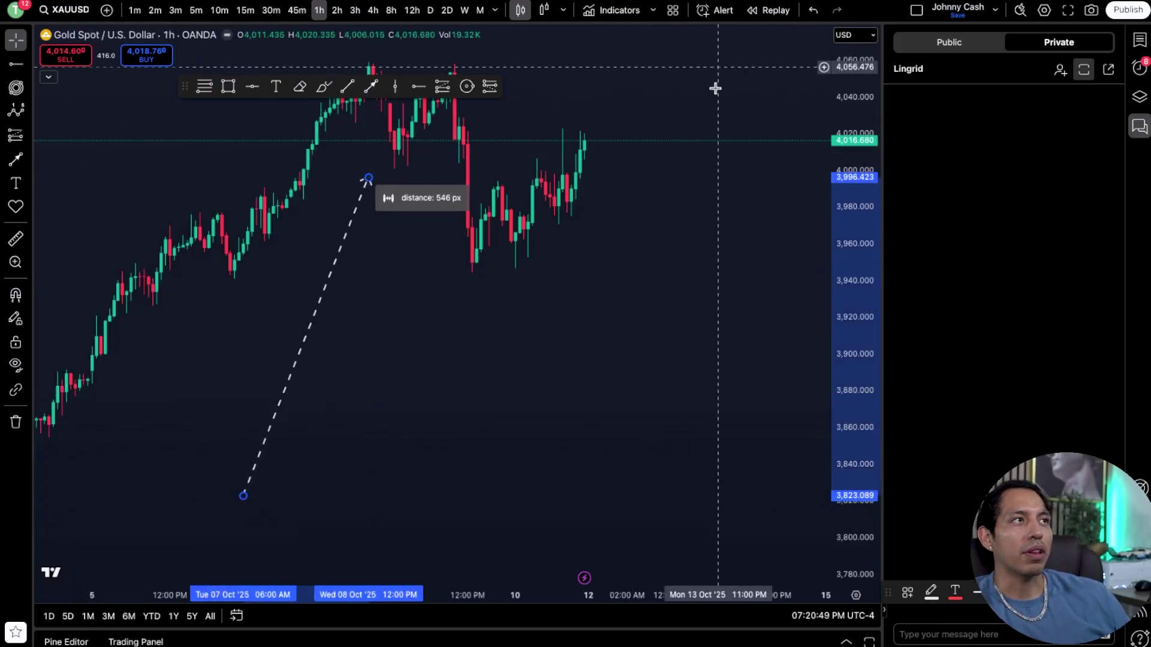
pyautogui.click(812, 10)
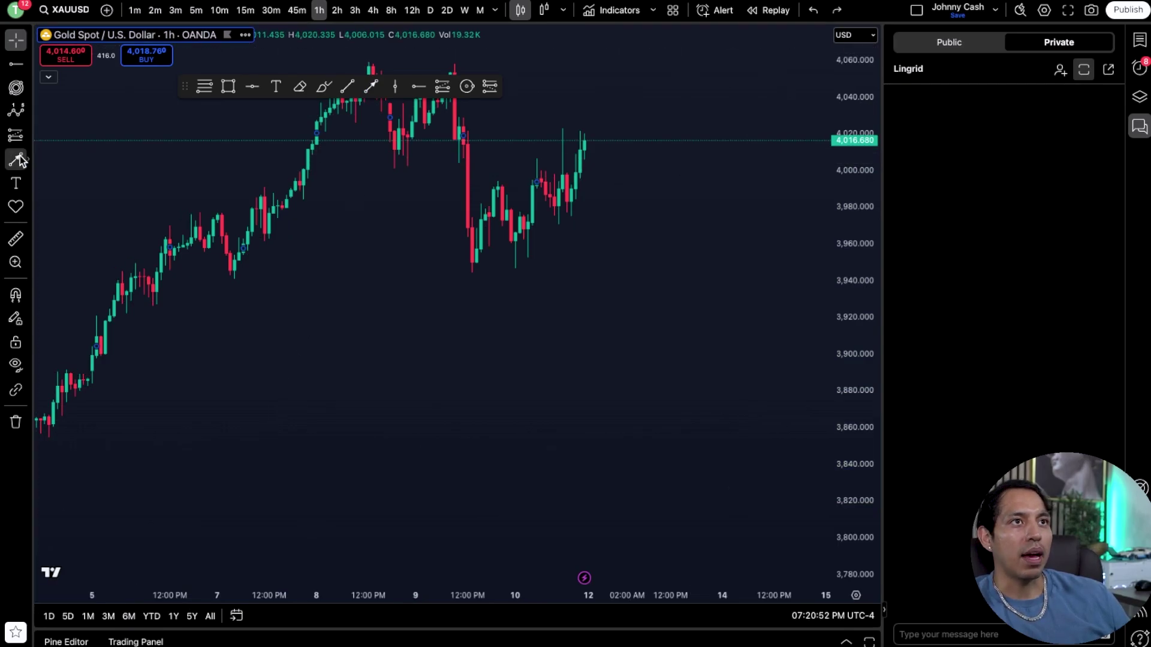
pyautogui.click(27, 159)
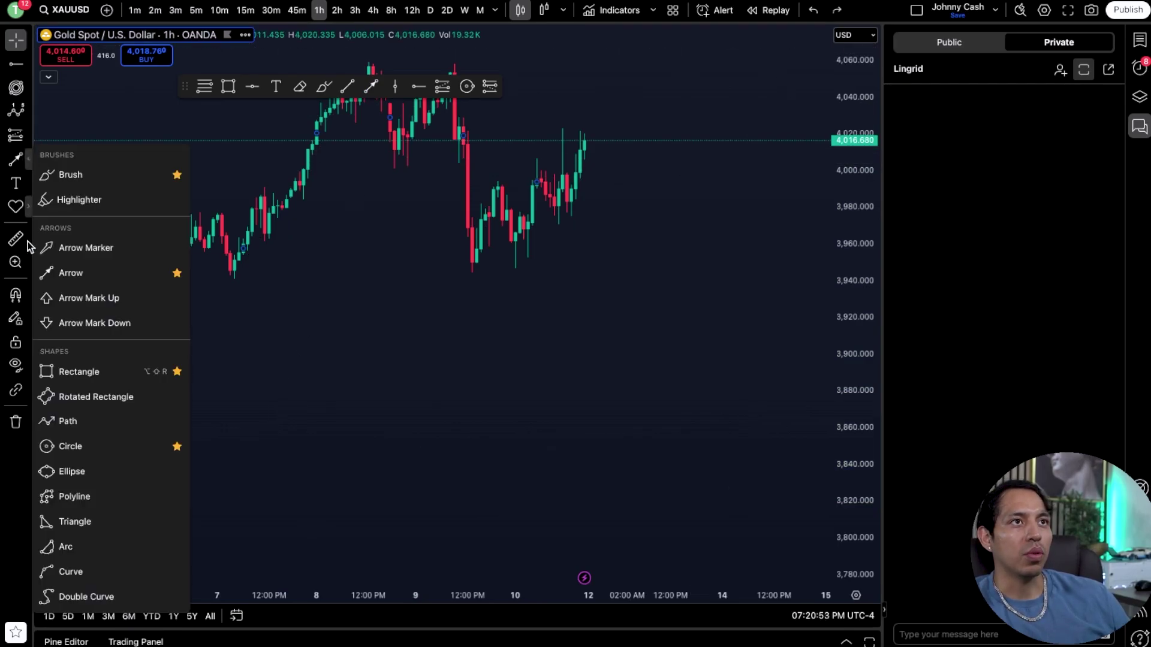
# Draw a rectangle from about 4,029 down to 4,003 at the October 9 drop
pyautogui.click(81, 371)
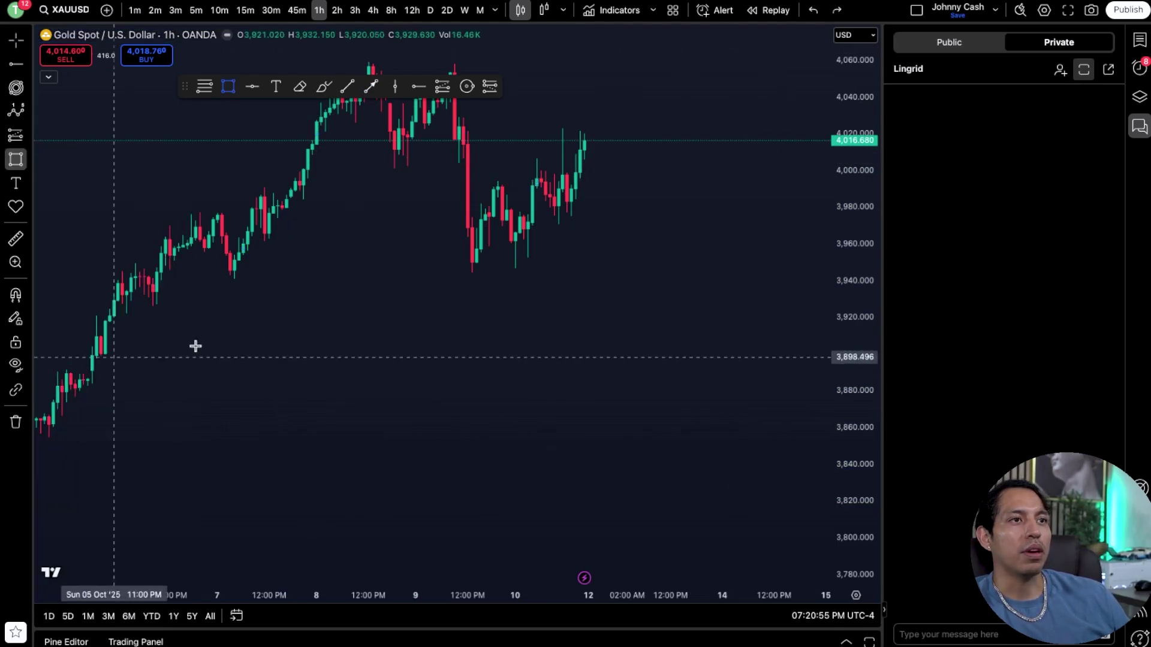
pyautogui.click(463, 118)
pyautogui.click(462, 164)
# Apply the Selling Zone template and a filled background to the rectangle
pyautogui.doubleClick(463, 163)
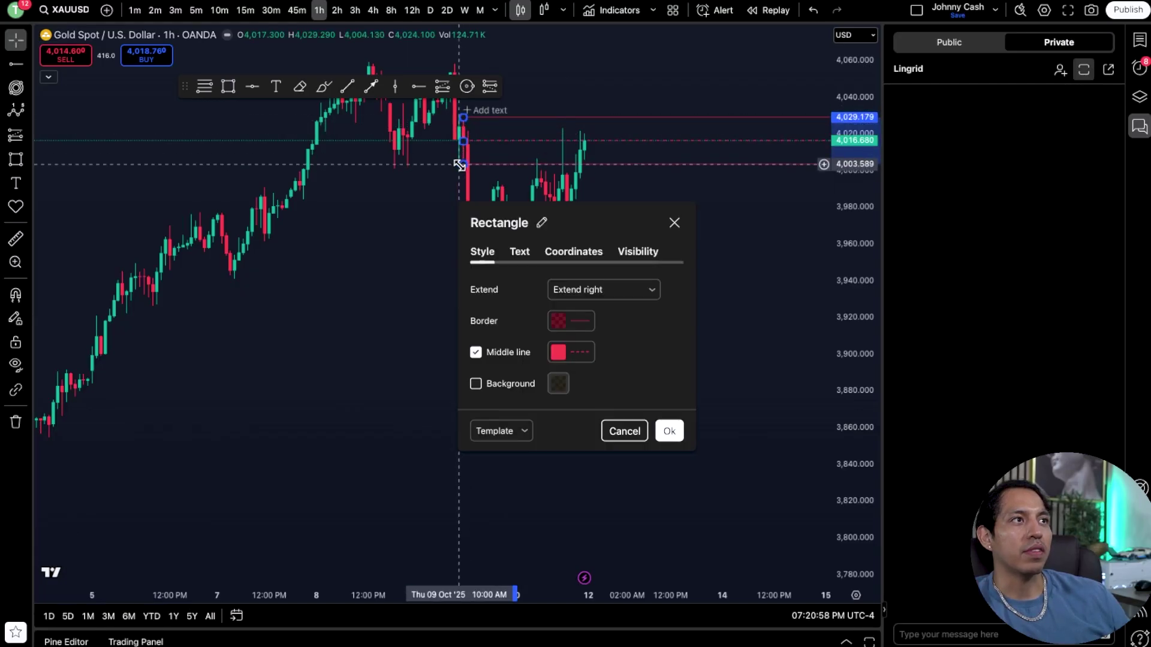
pyautogui.click(519, 252)
pyautogui.click(574, 252)
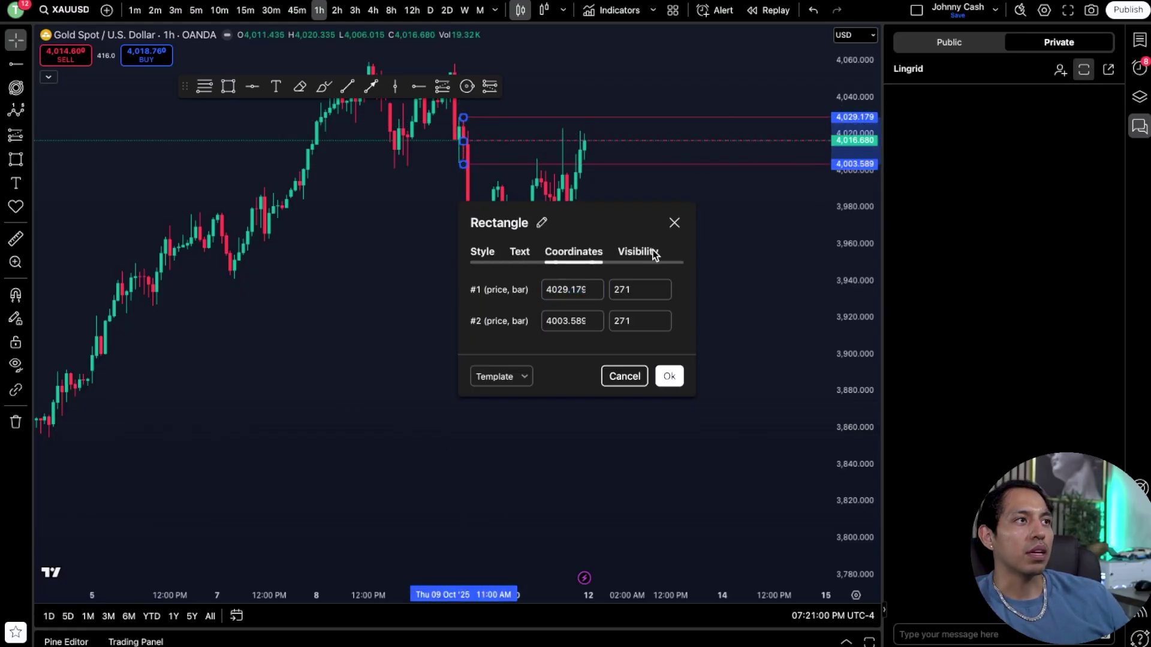
pyautogui.click(638, 252)
pyautogui.click(482, 251)
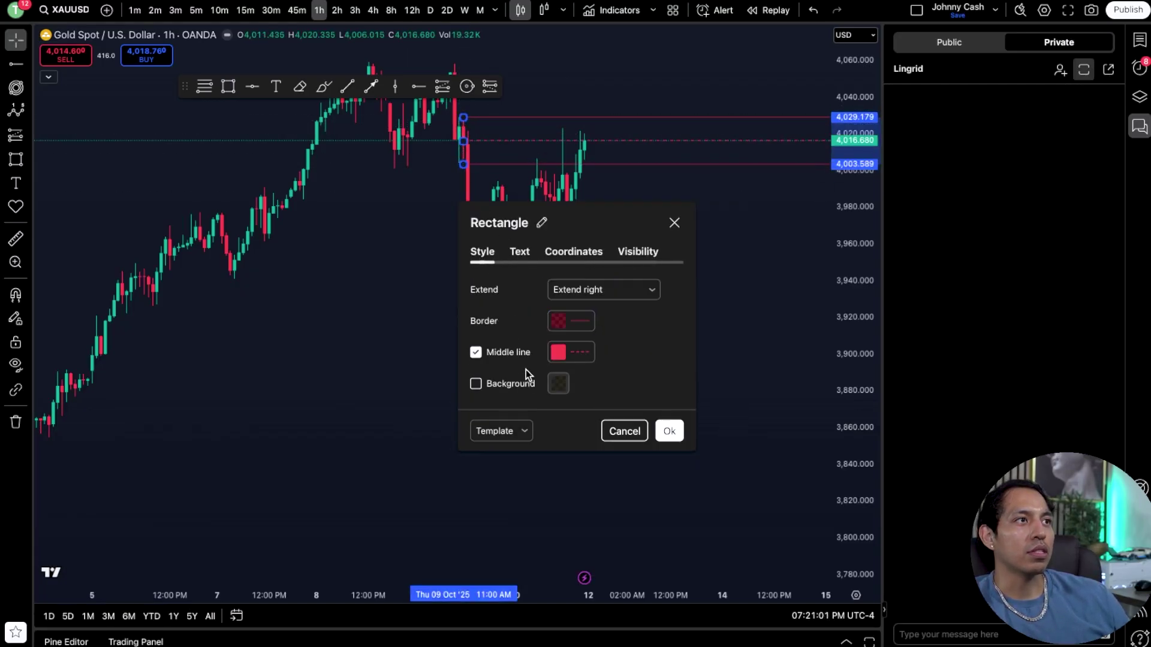
pyautogui.click(517, 435)
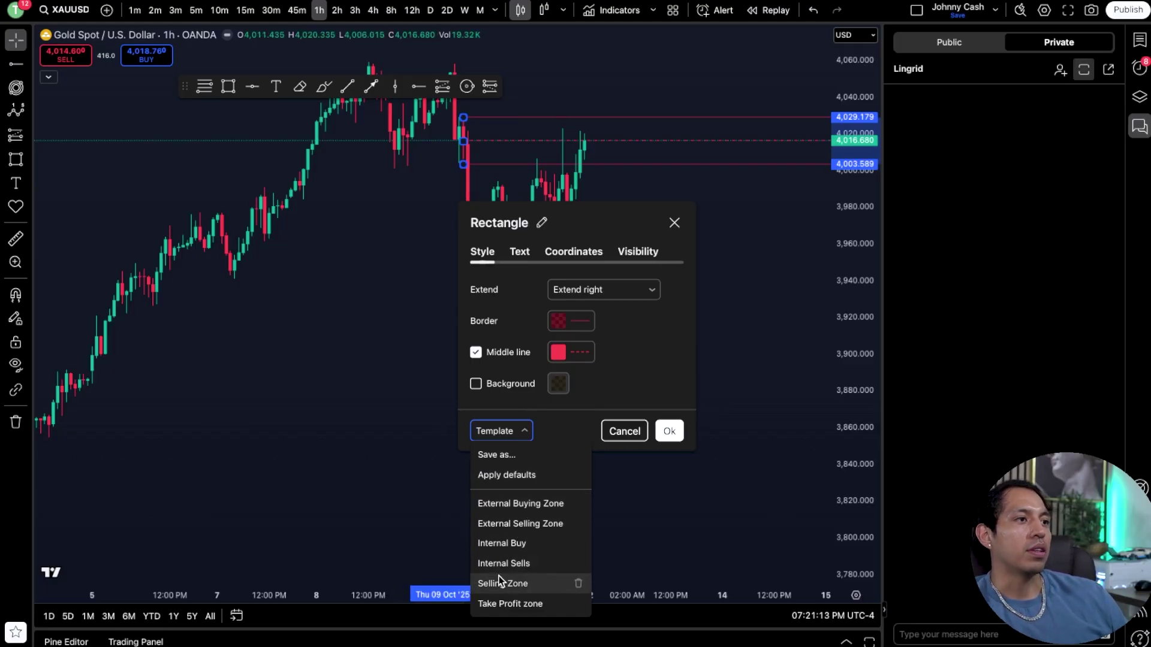
pyautogui.click(475, 383)
pyautogui.click(385, 278)
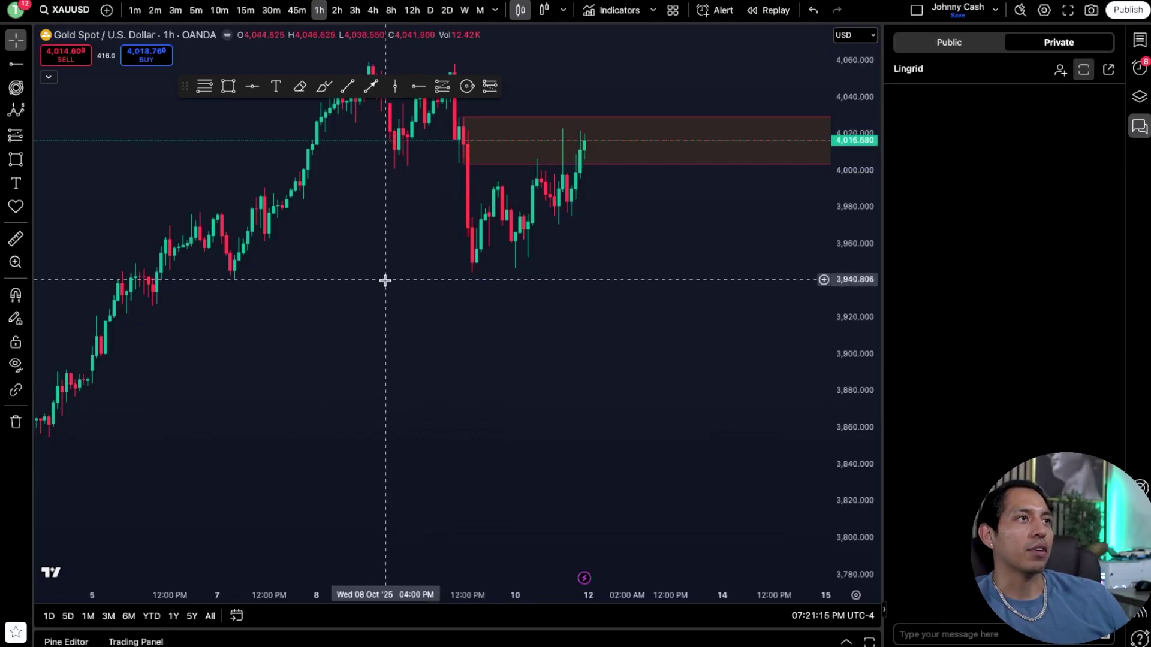
# Undo the red zone, then draw a trial circle around the October 7 candles and undo it
pyautogui.click(813, 10)
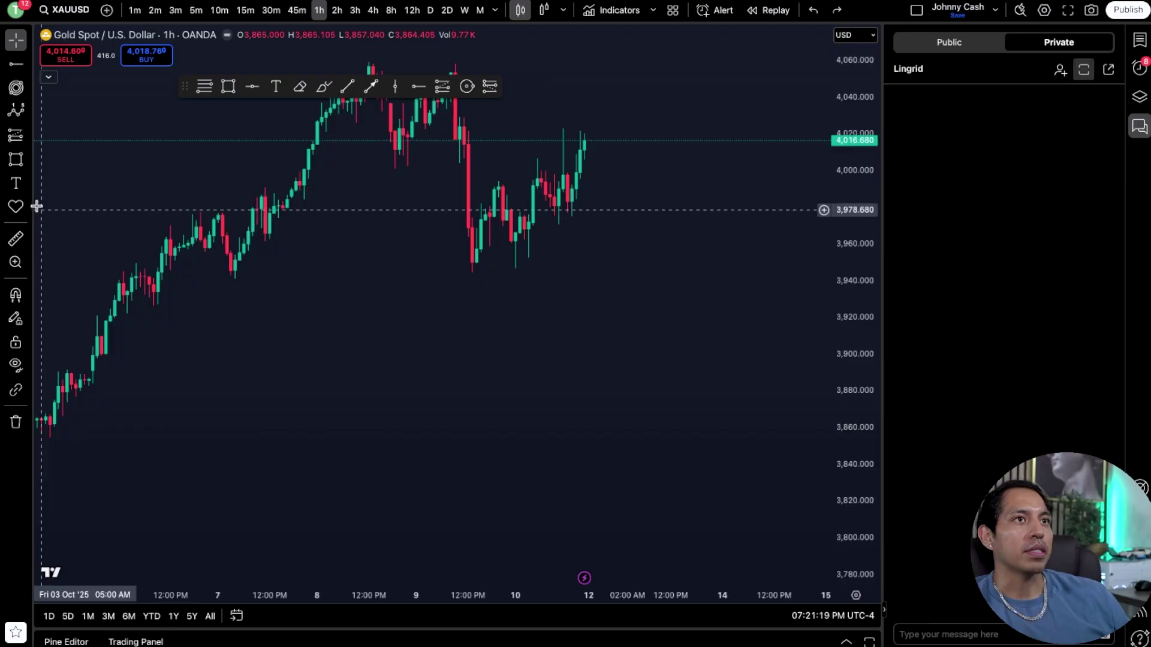
pyautogui.click(28, 159)
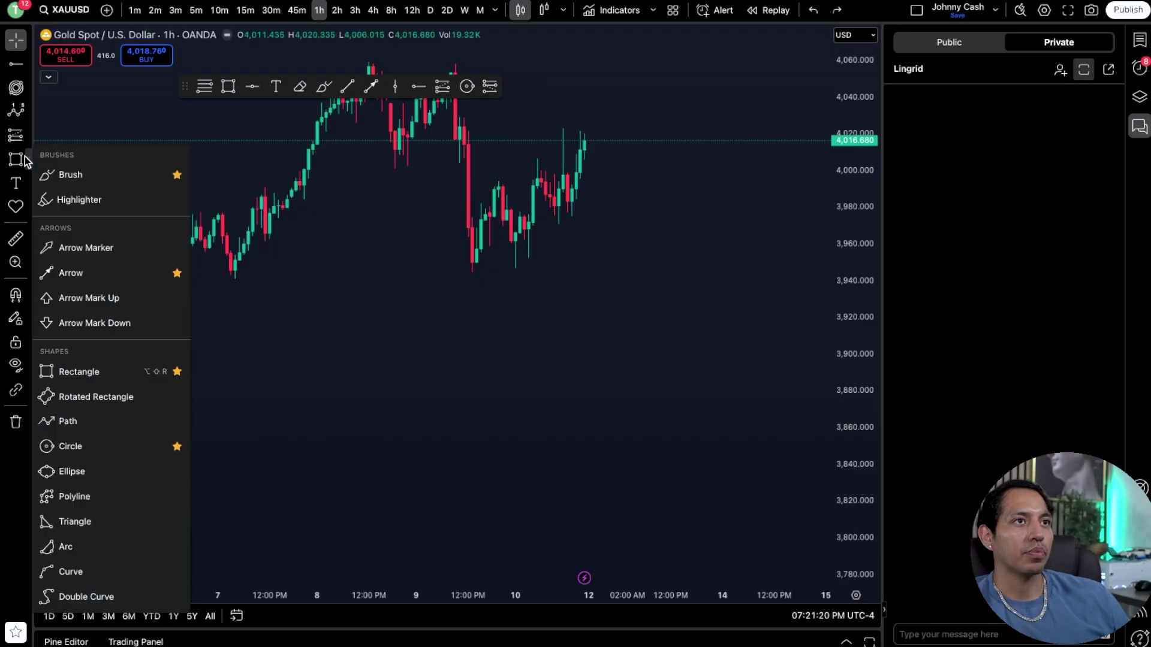
pyautogui.click(58, 447)
pyautogui.click(209, 249)
pyautogui.click(222, 278)
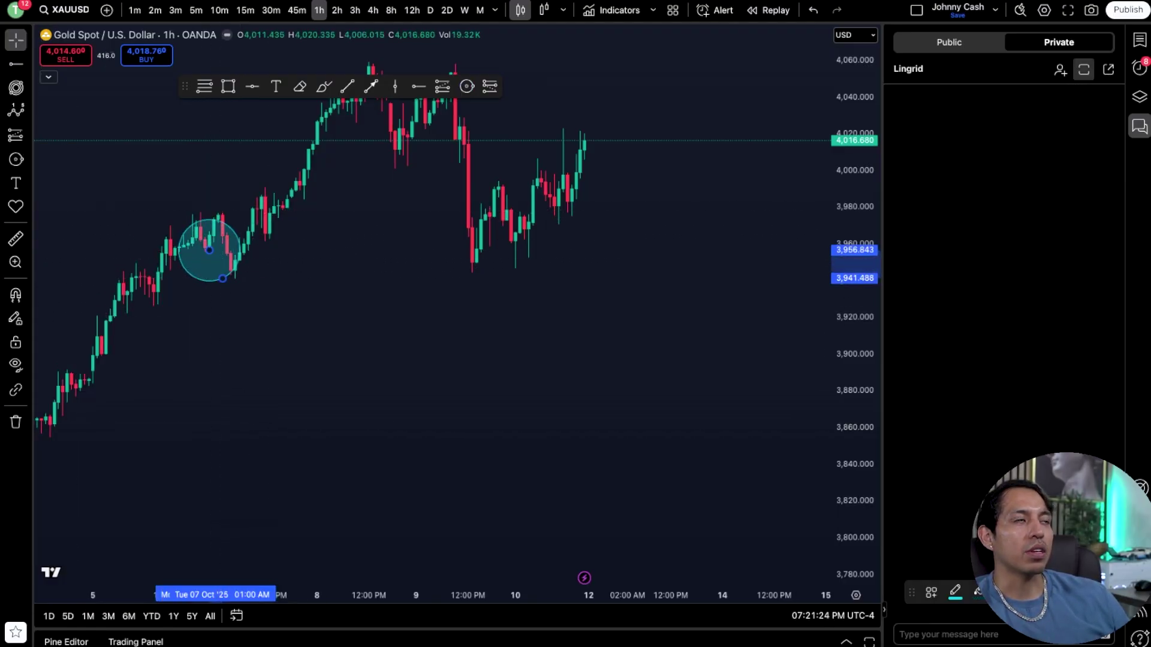
pyautogui.click(813, 12)
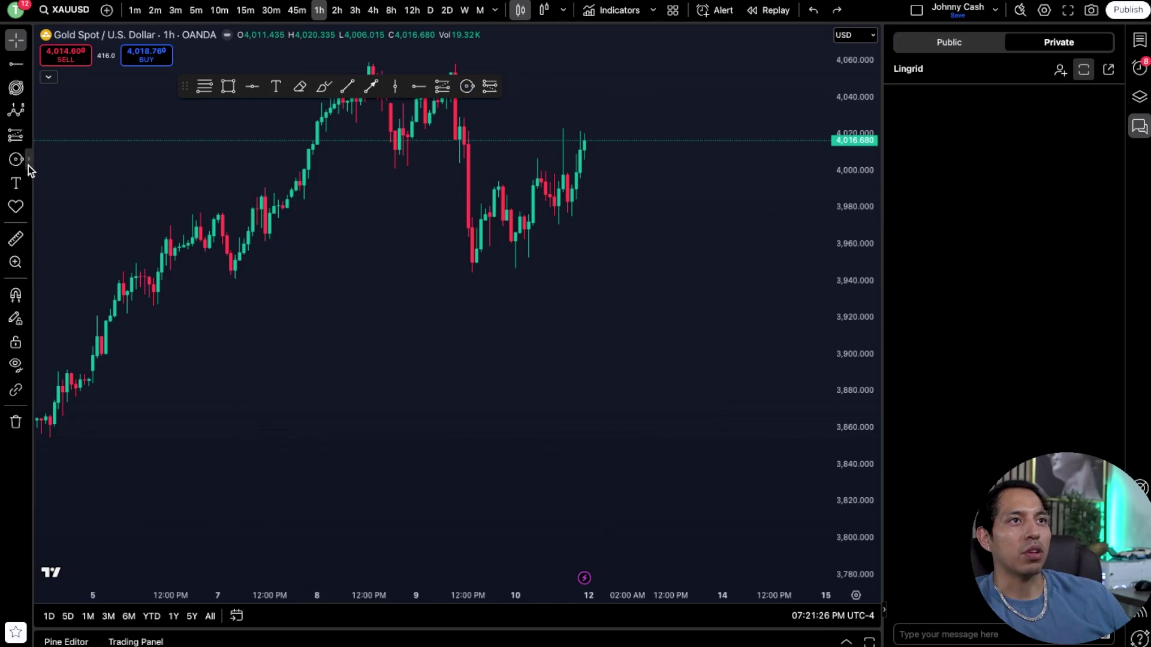
# Place an empty text label on the chart near 3,915
pyautogui.click(28, 160)
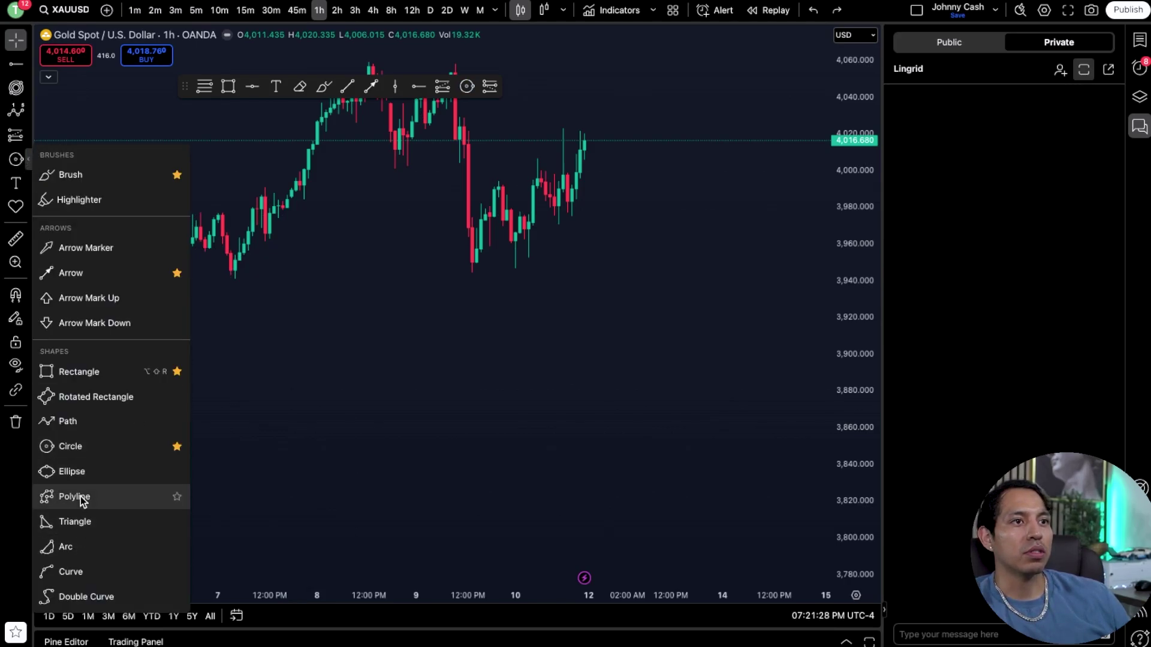
pyautogui.click(23, 185)
pyautogui.click(211, 352)
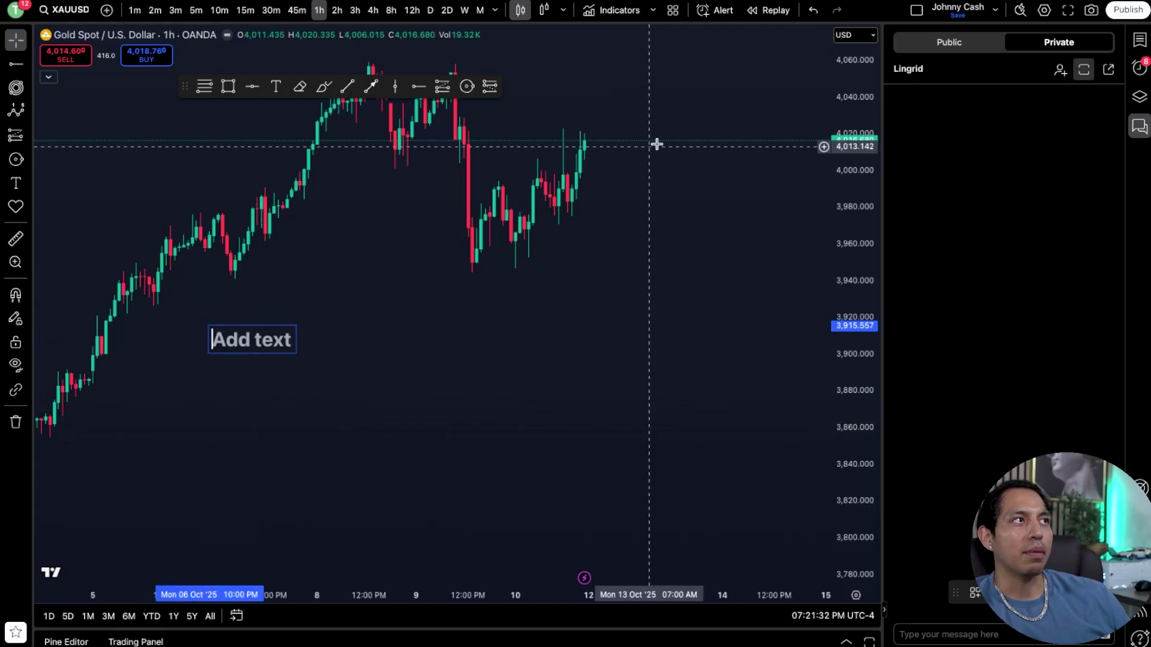
# Remove the text box and measure from the Oct 9 low 3,945.583 to the 4,021.332 high
pyautogui.click(813, 10)
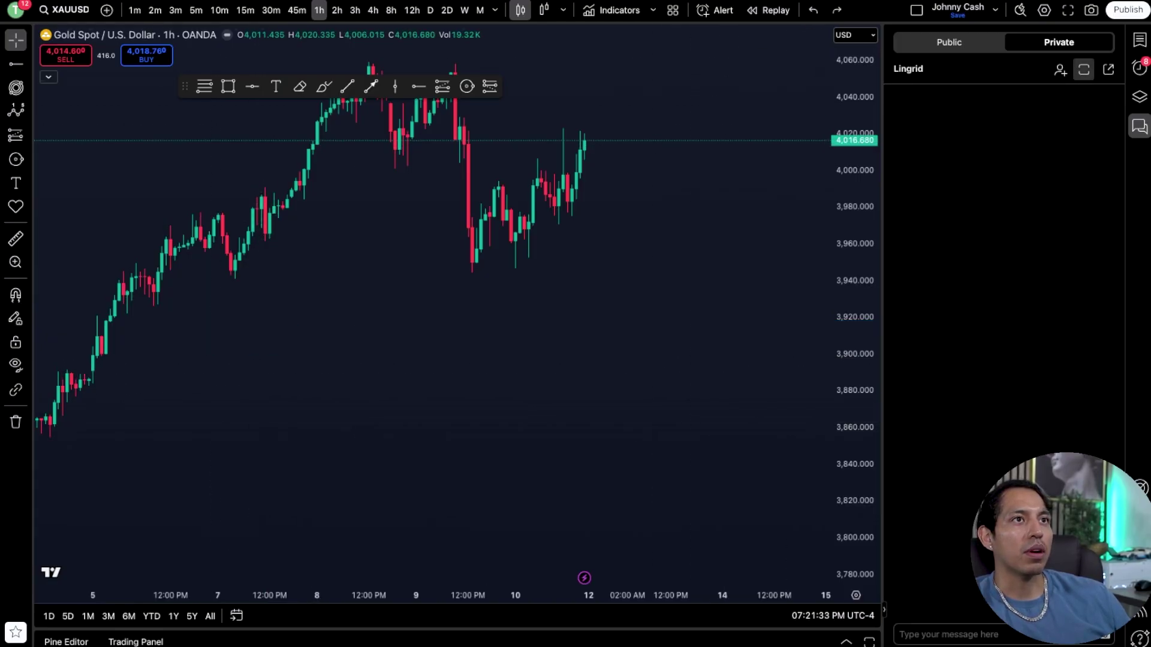
pyautogui.click(27, 188)
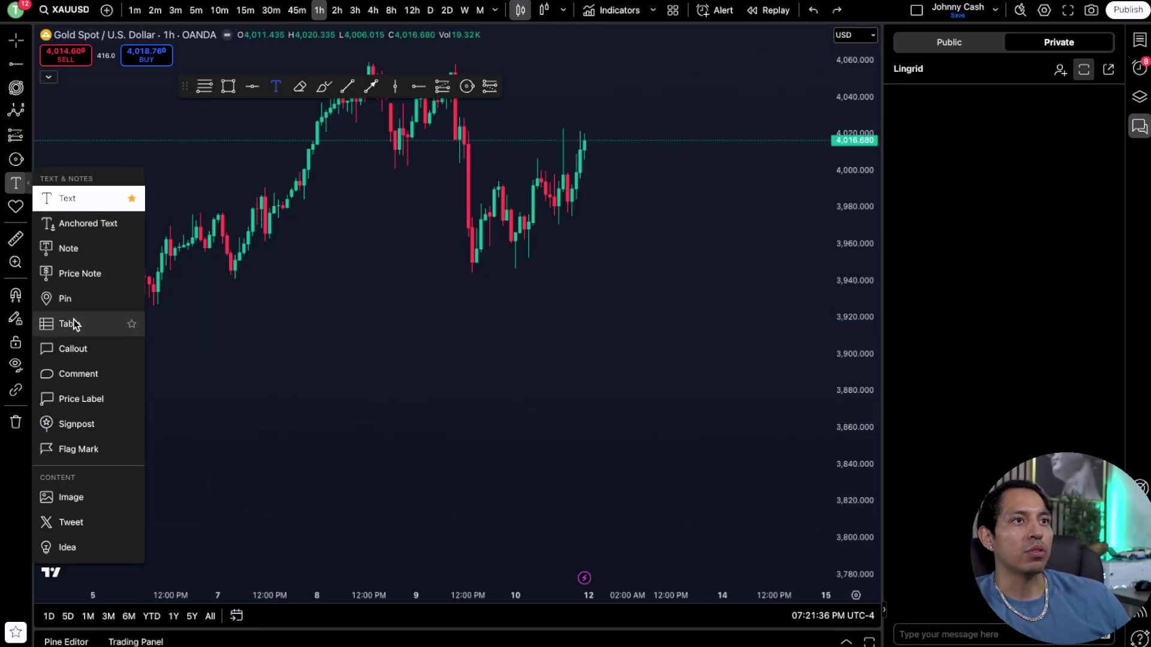
pyautogui.click(15, 239)
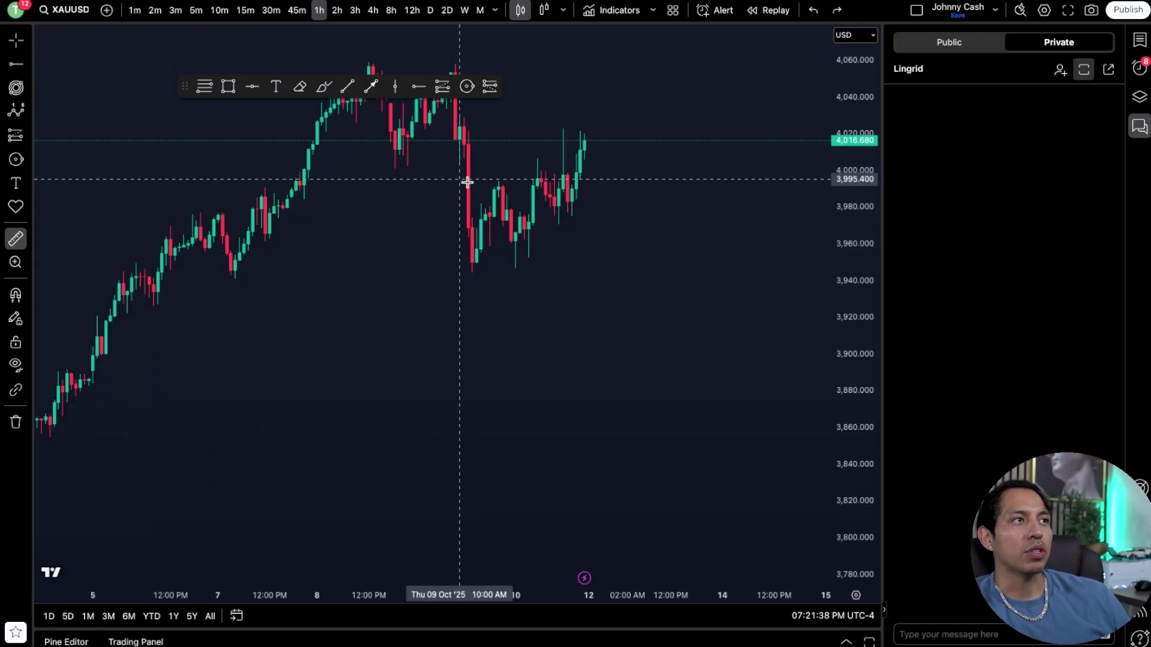
pyautogui.click(472, 265)
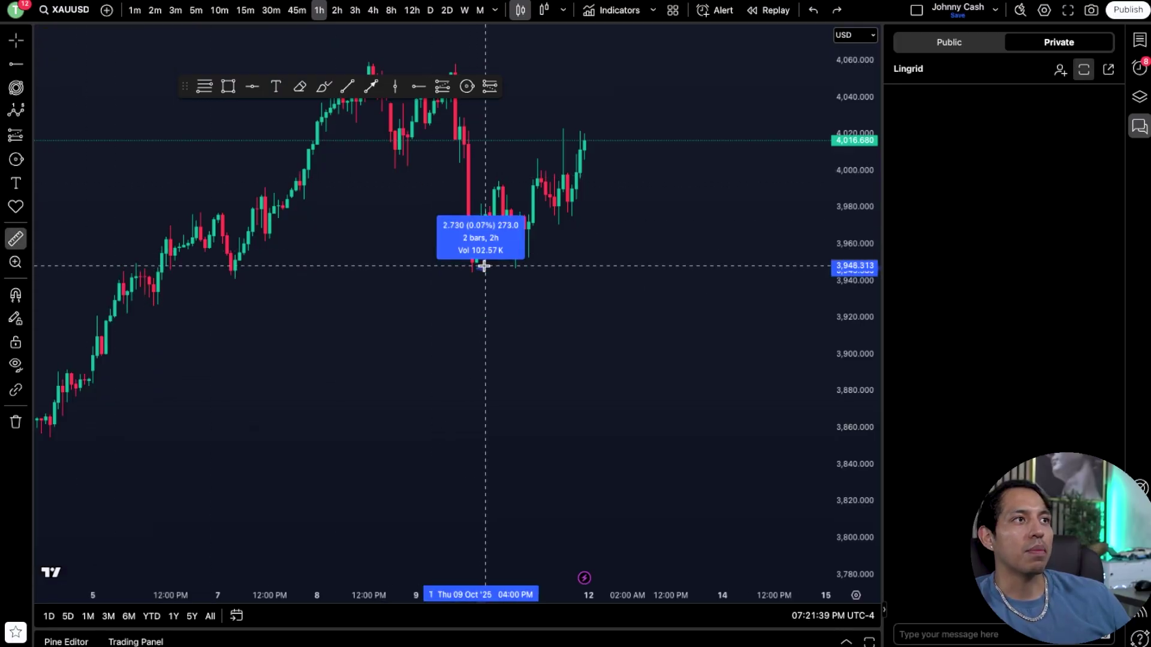
pyautogui.click(584, 132)
pyautogui.moveTo(187, 89); pyautogui.dragTo(128, 45)
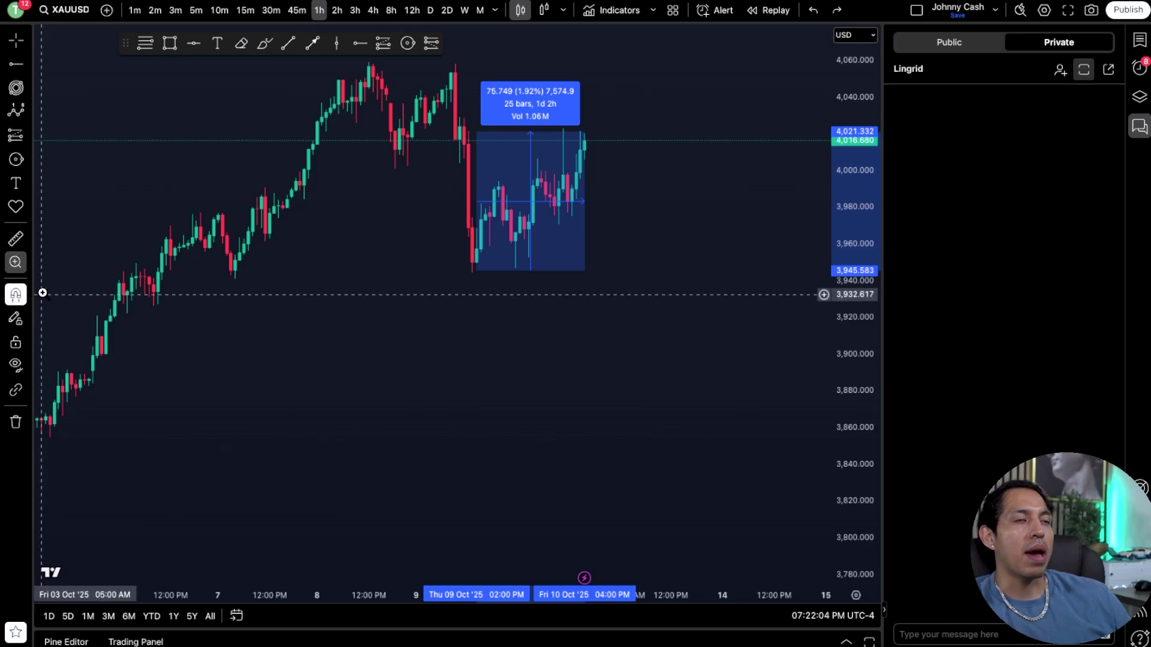
# Draw a trend line from the Oct 8 high to the Oct 9 high, then undo it
pyautogui.click(27, 64)
pyautogui.click(66, 80)
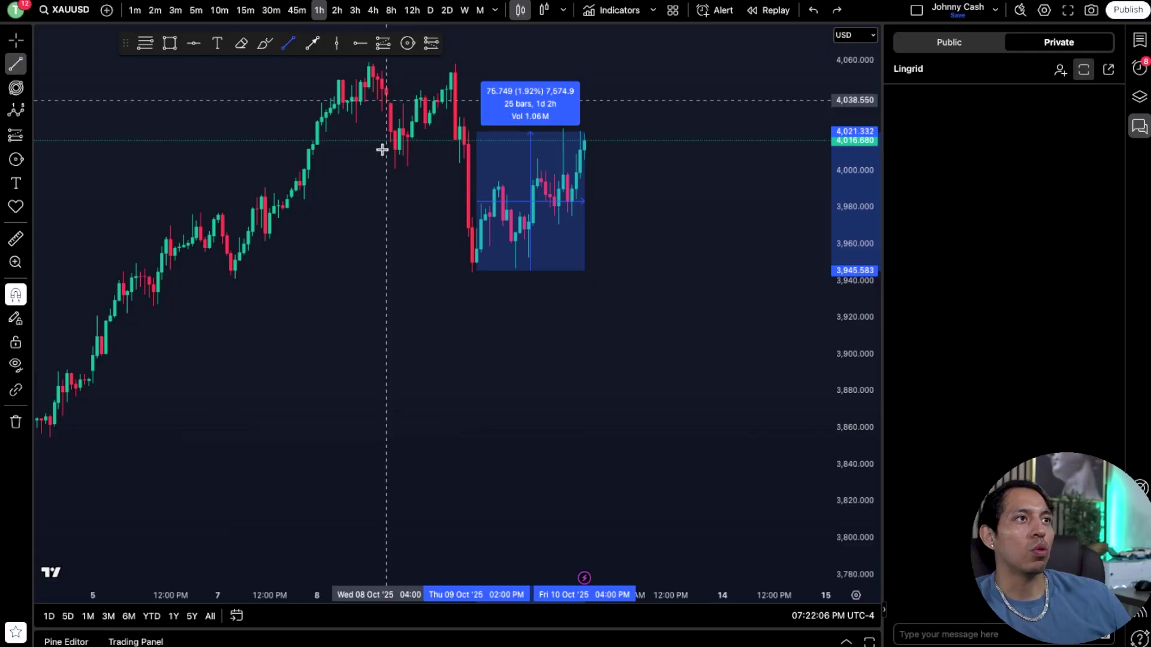
pyautogui.click(378, 147)
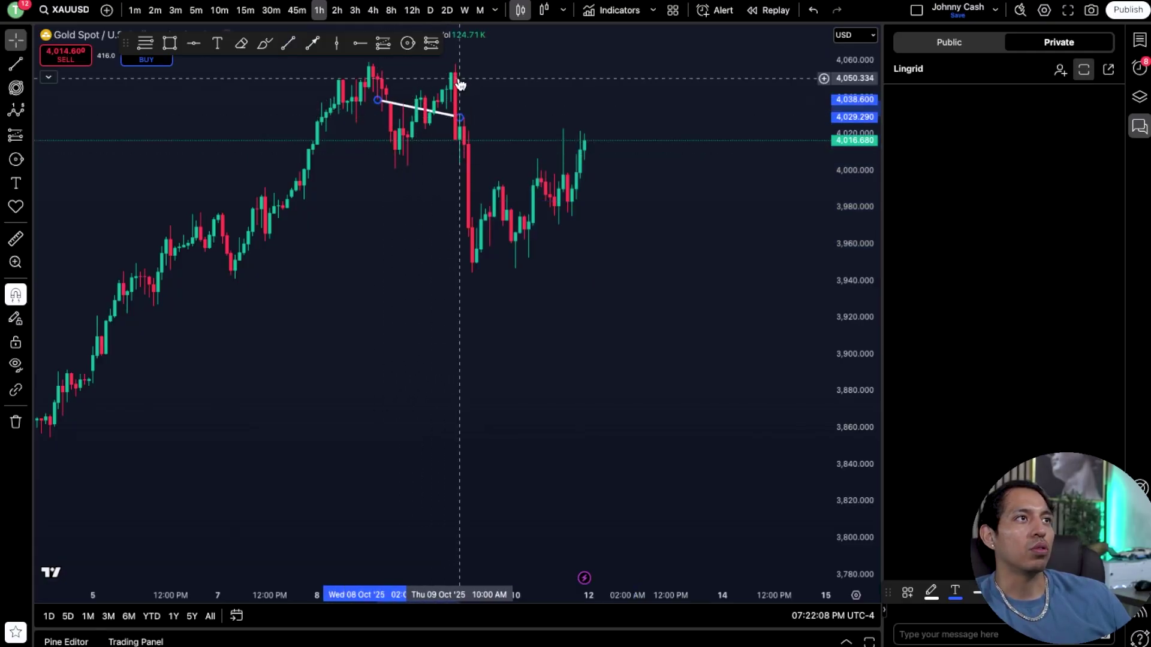
pyautogui.click(460, 117)
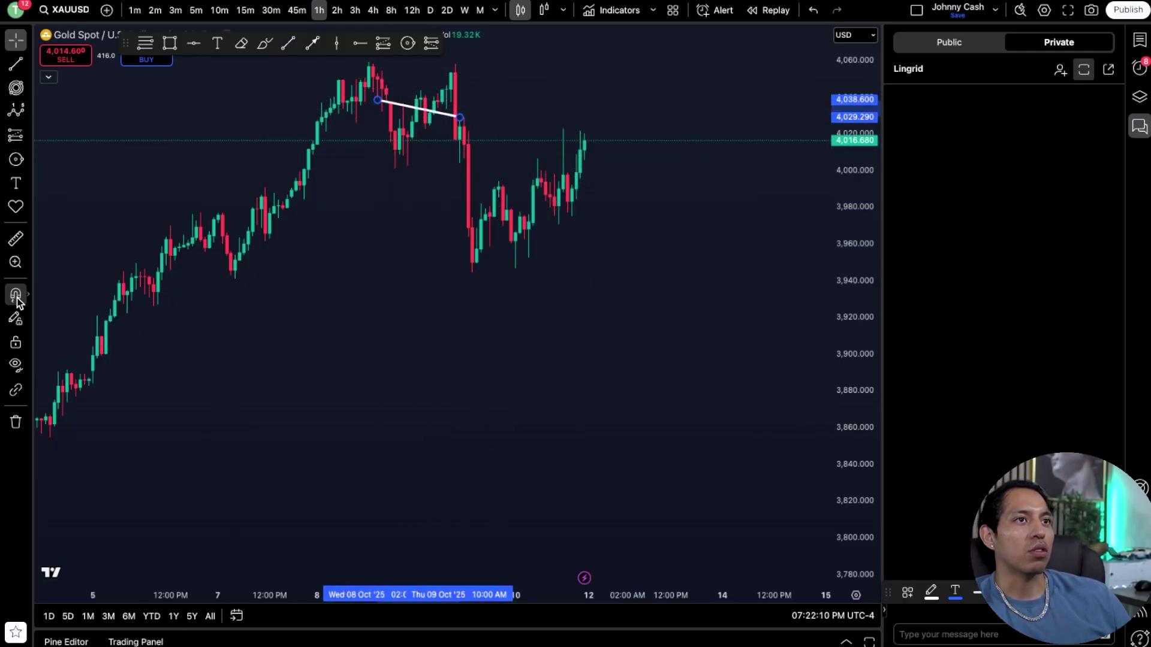
pyautogui.click(812, 10)
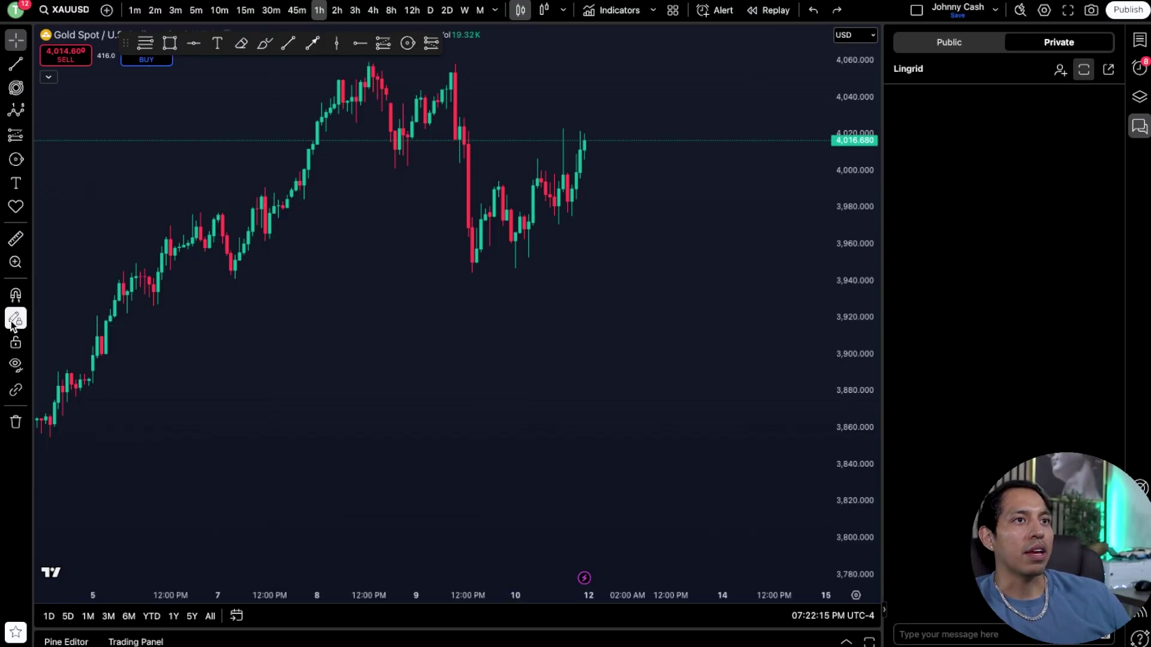
# With Keep drawing on, chain zigzag lines between swing highs and lows, then undo them
pyautogui.click(16, 64)
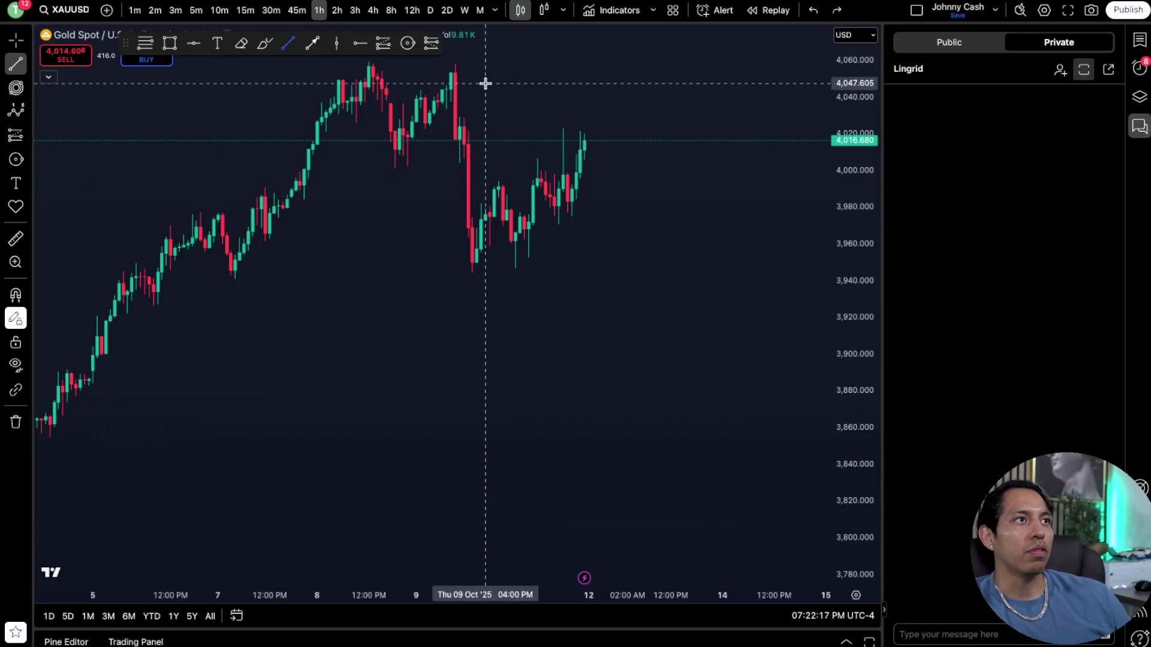
pyautogui.click(455, 69)
pyautogui.click(472, 272)
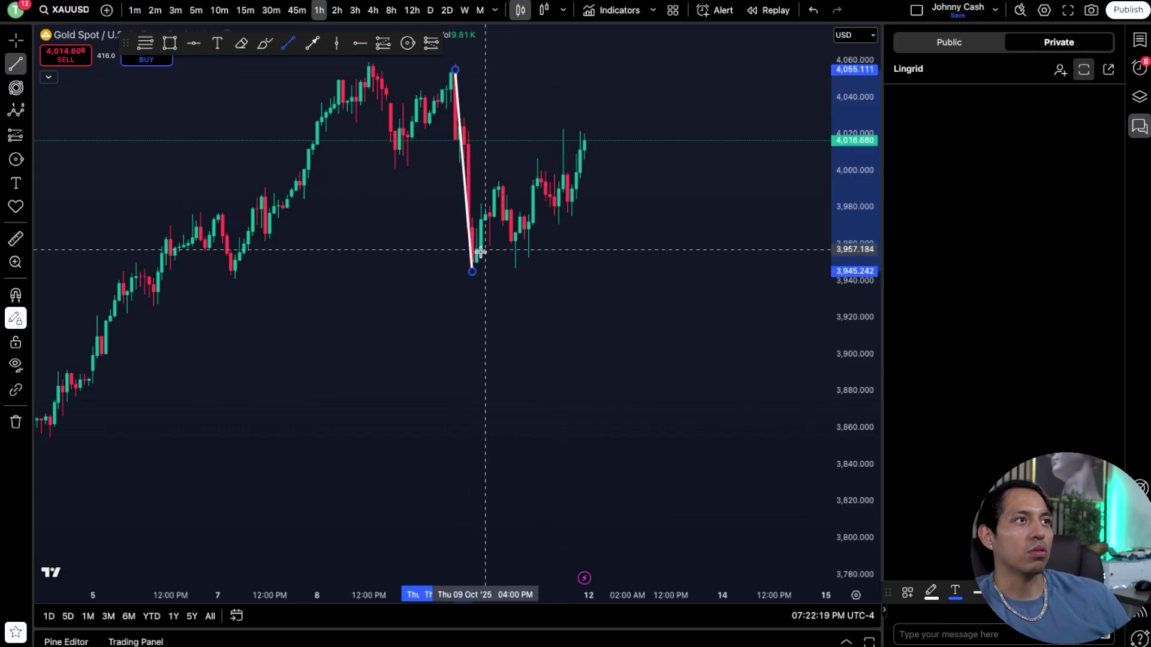
pyautogui.click(16, 318)
pyautogui.click(481, 273)
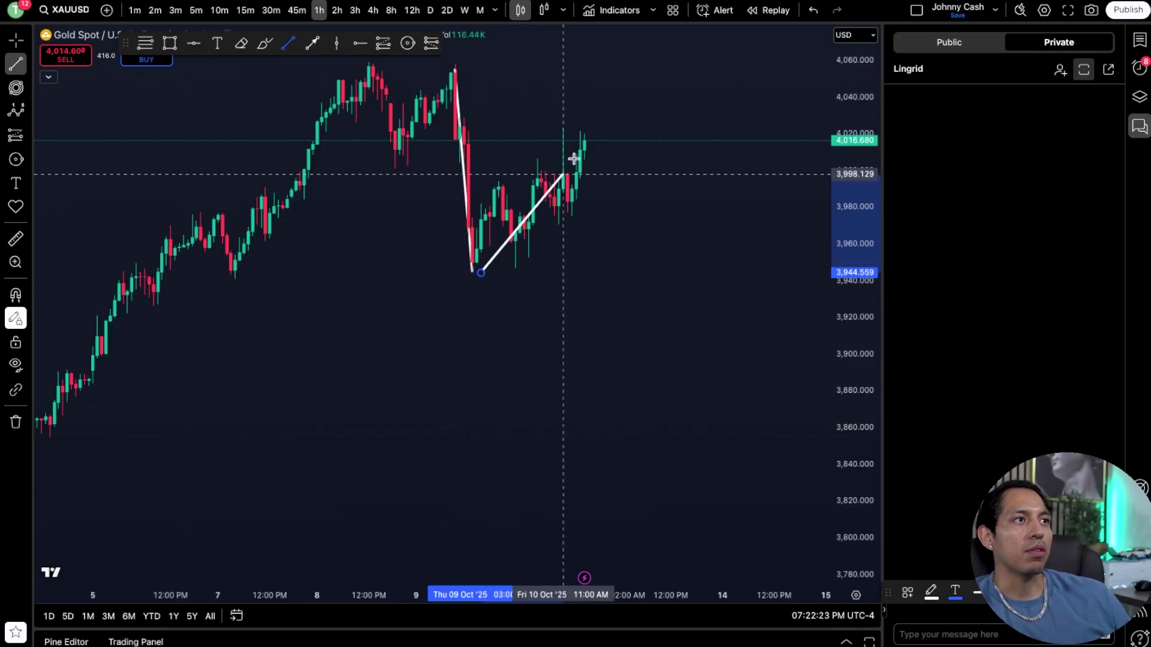
pyautogui.click(580, 137)
pyautogui.click(581, 138)
pyautogui.click(593, 337)
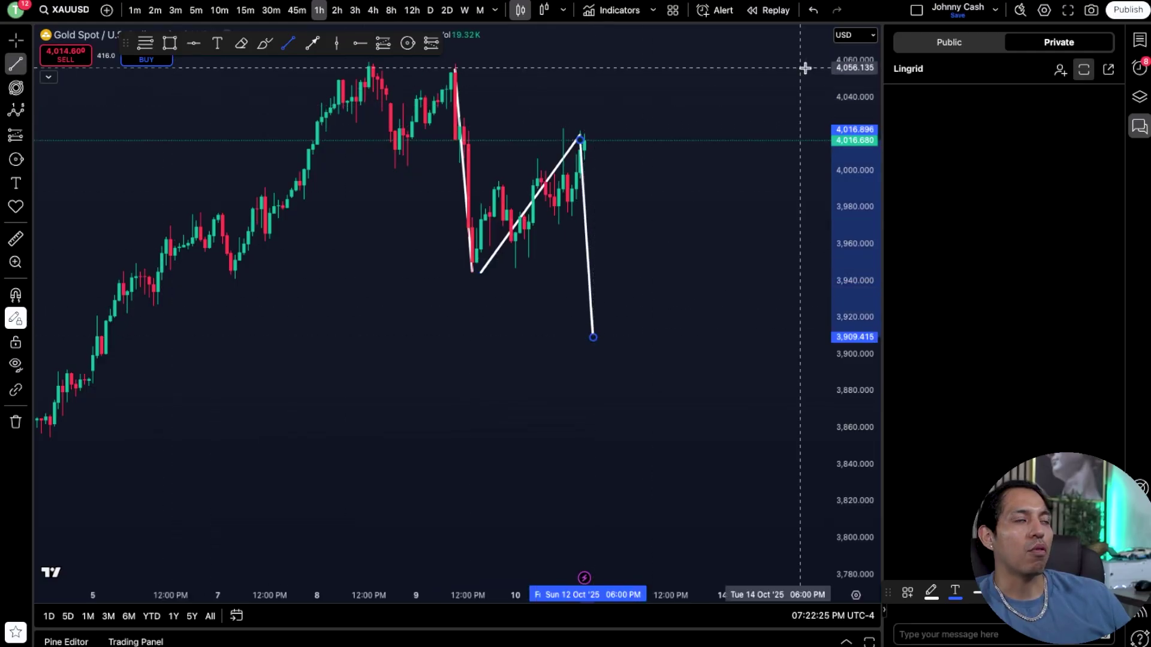
pyautogui.click(814, 11)
pyautogui.click(817, 11)
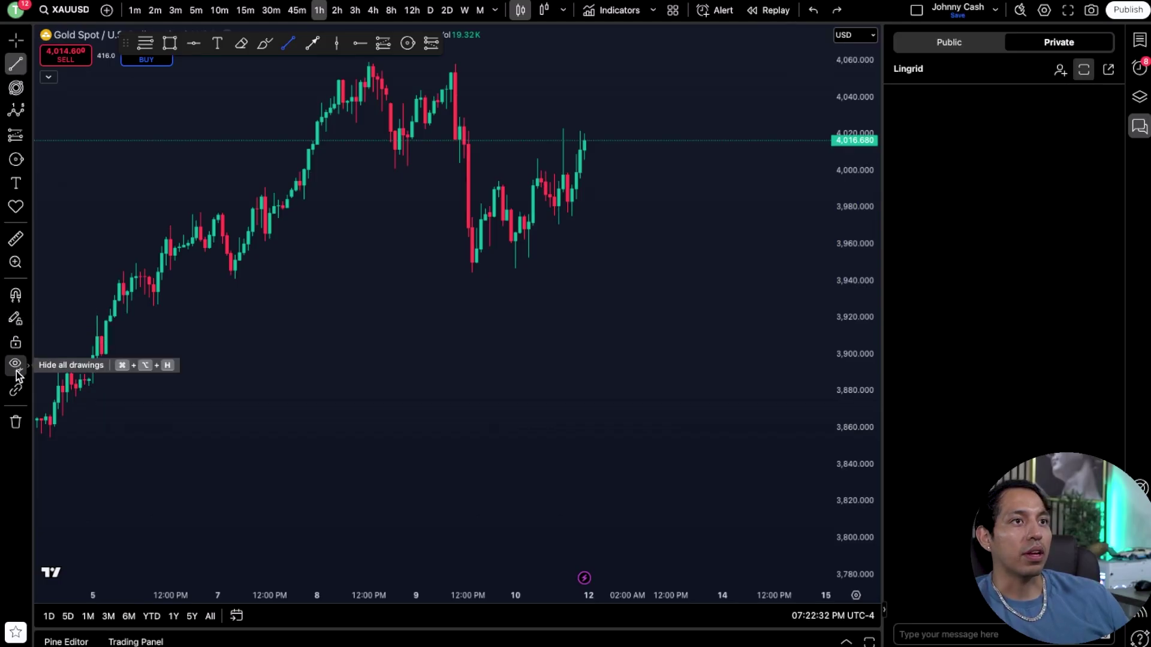
# Mark a short line near Oct 8, hide all drawings, show them again, and check sync options
pyautogui.click(26, 63)
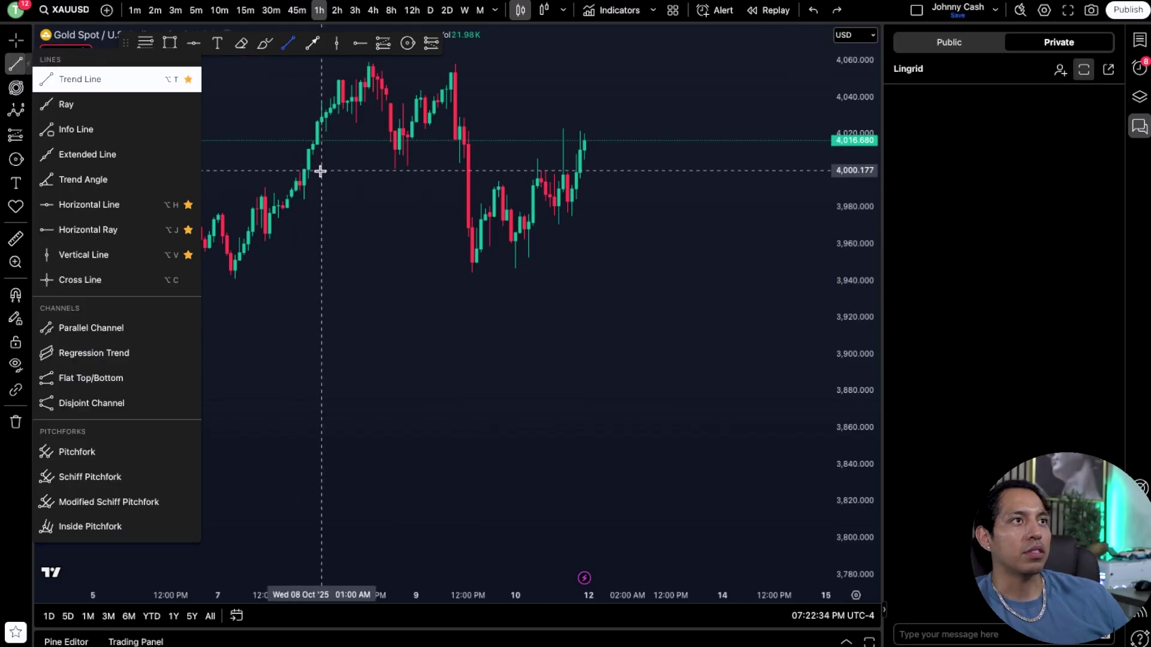
pyautogui.click(320, 171)
pyautogui.click(18, 368)
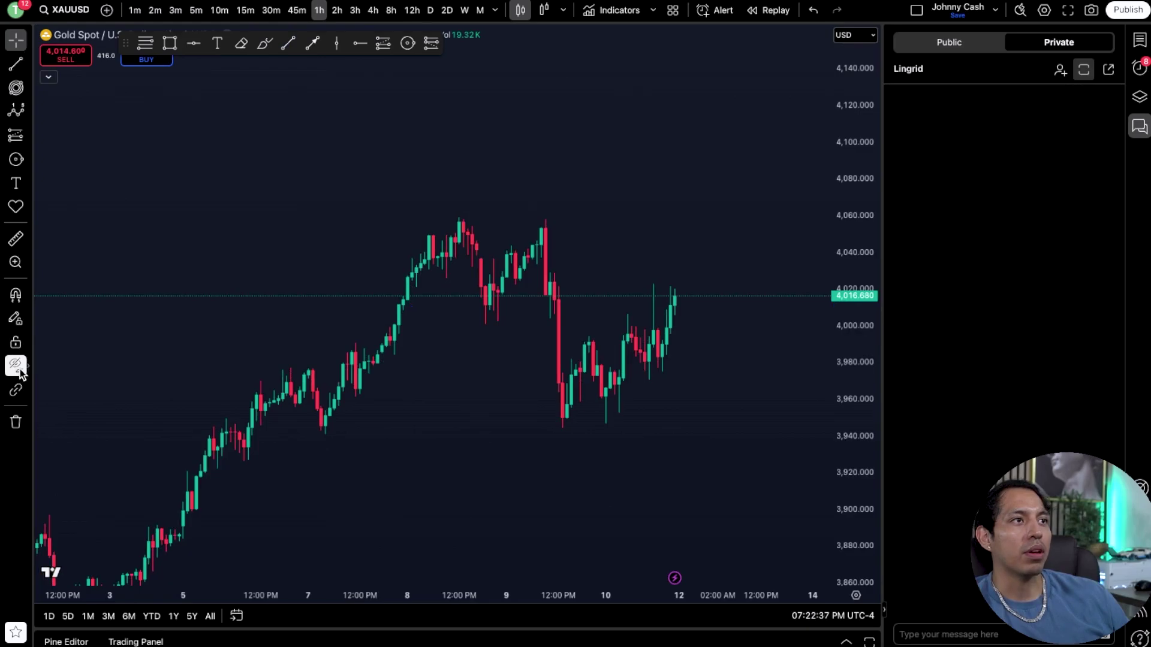
pyautogui.click(28, 368)
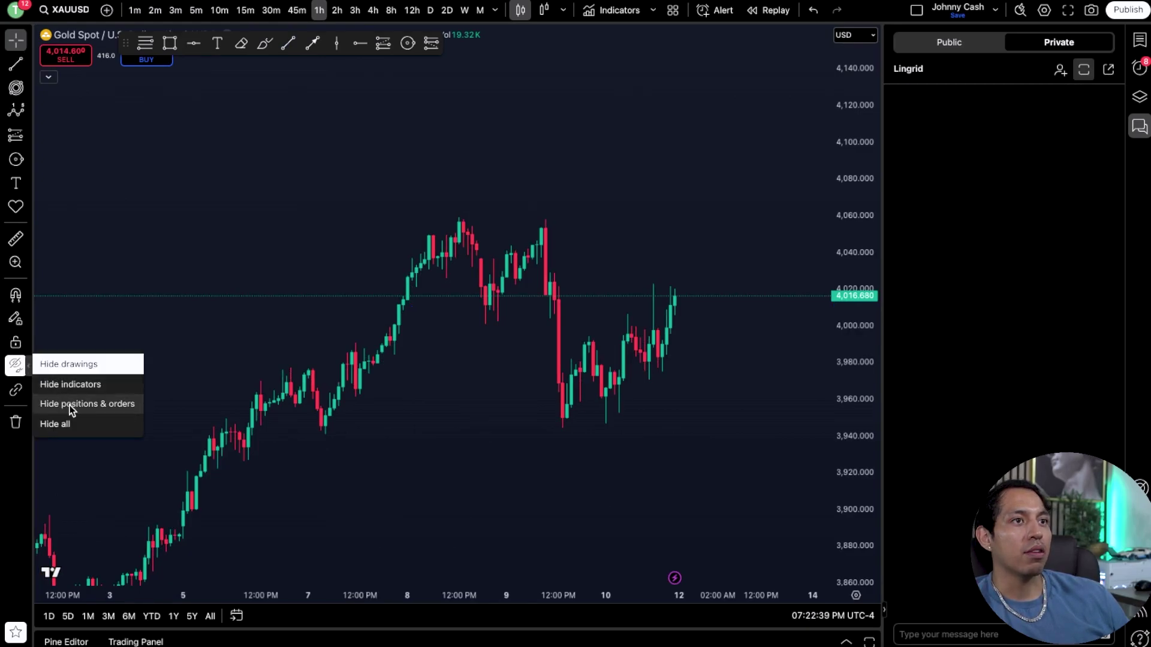
pyautogui.click(29, 368)
pyautogui.click(22, 373)
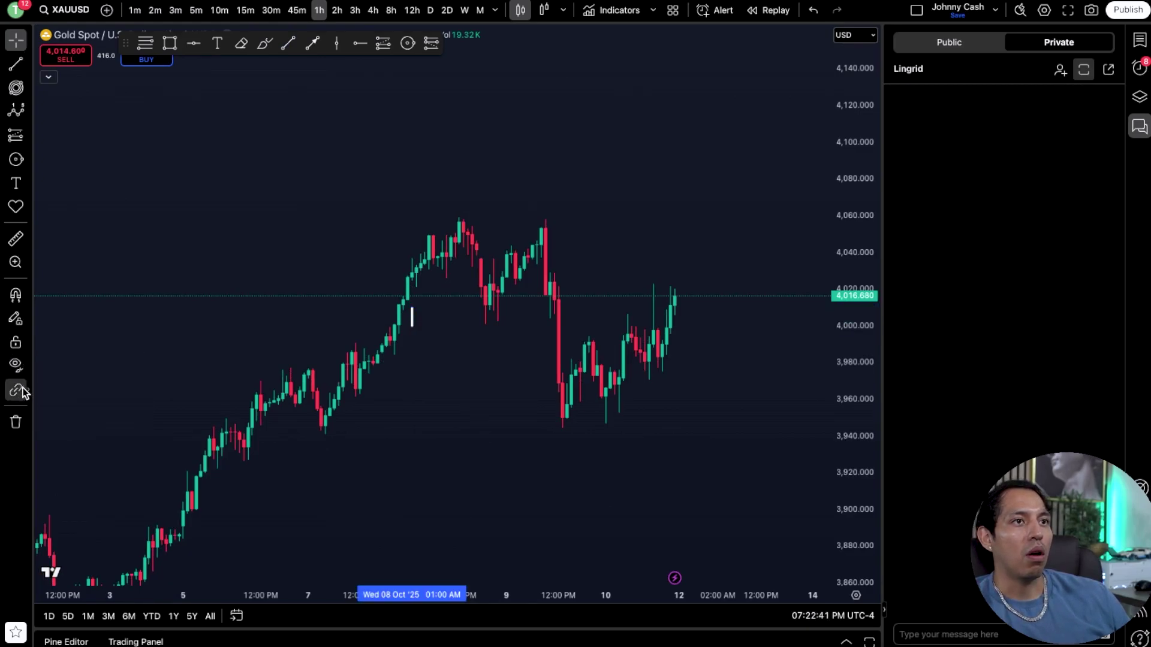
pyautogui.click(27, 394)
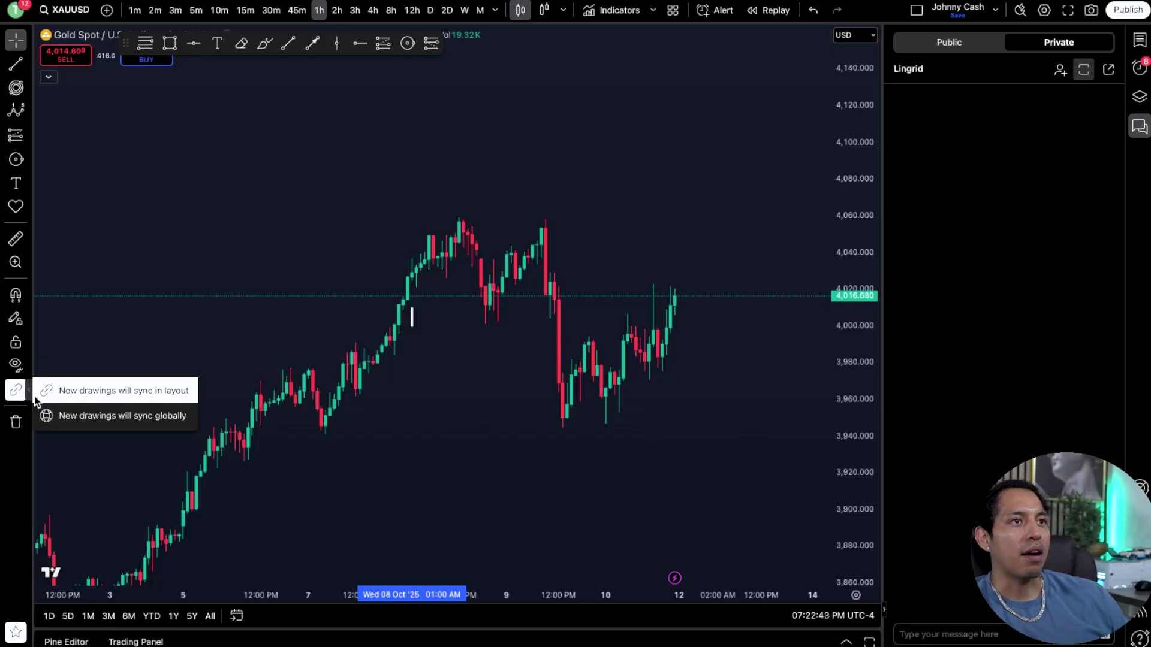
pyautogui.click(134, 300)
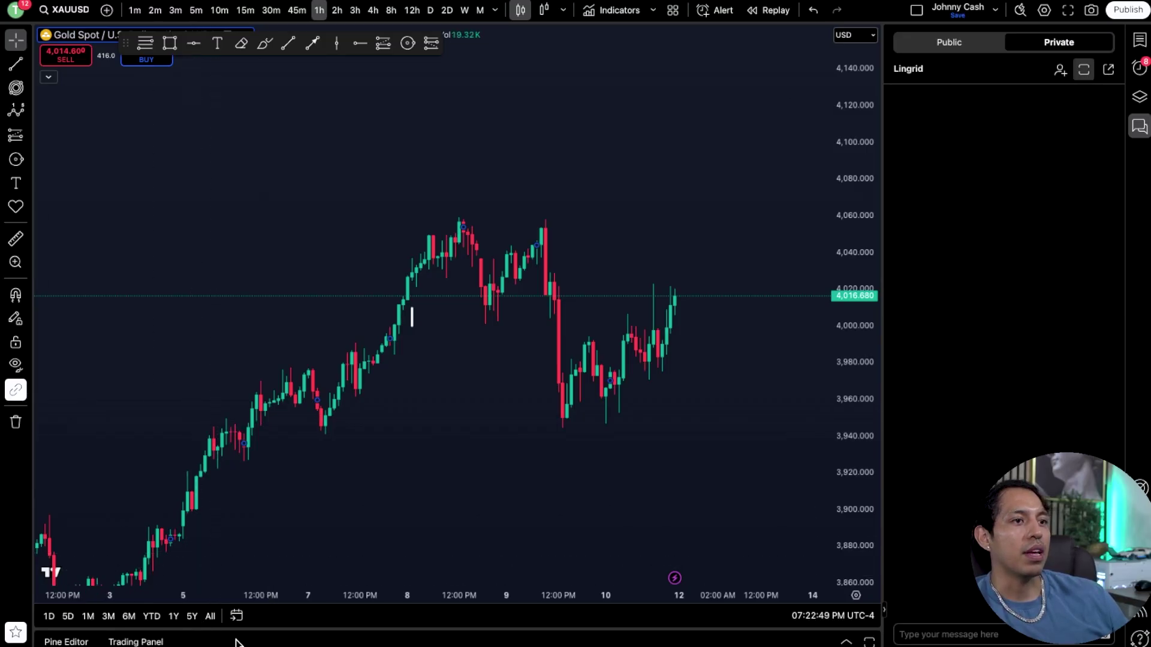
# Open the Pine Editor, switch to the enlarged Trading Panel broker list, and show the Trading List watchlist
pyautogui.moveTo(394, 609); pyautogui.dragTo(398, 563)
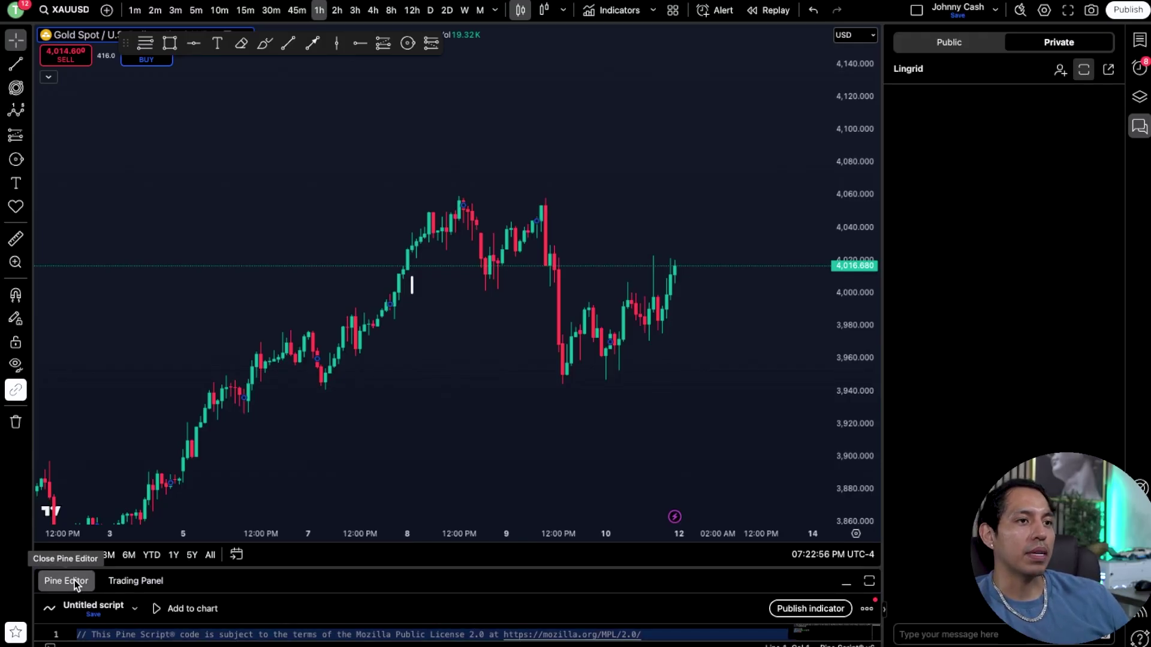
pyautogui.click(127, 586)
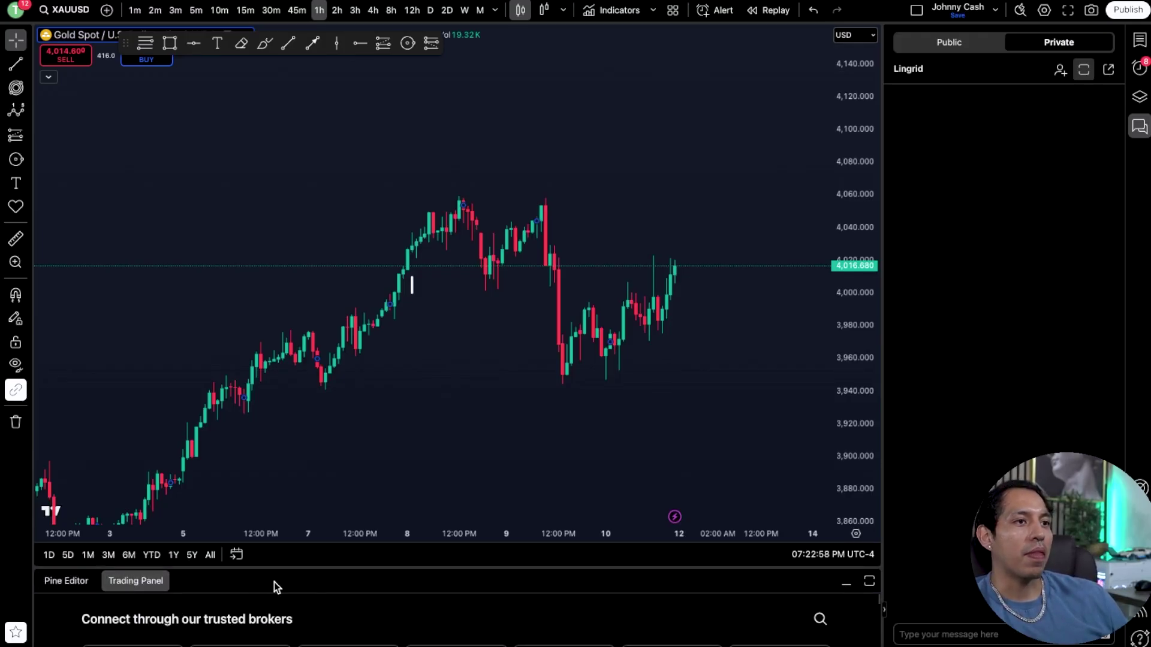
pyautogui.moveTo(355, 570); pyautogui.dragTo(354, 528)
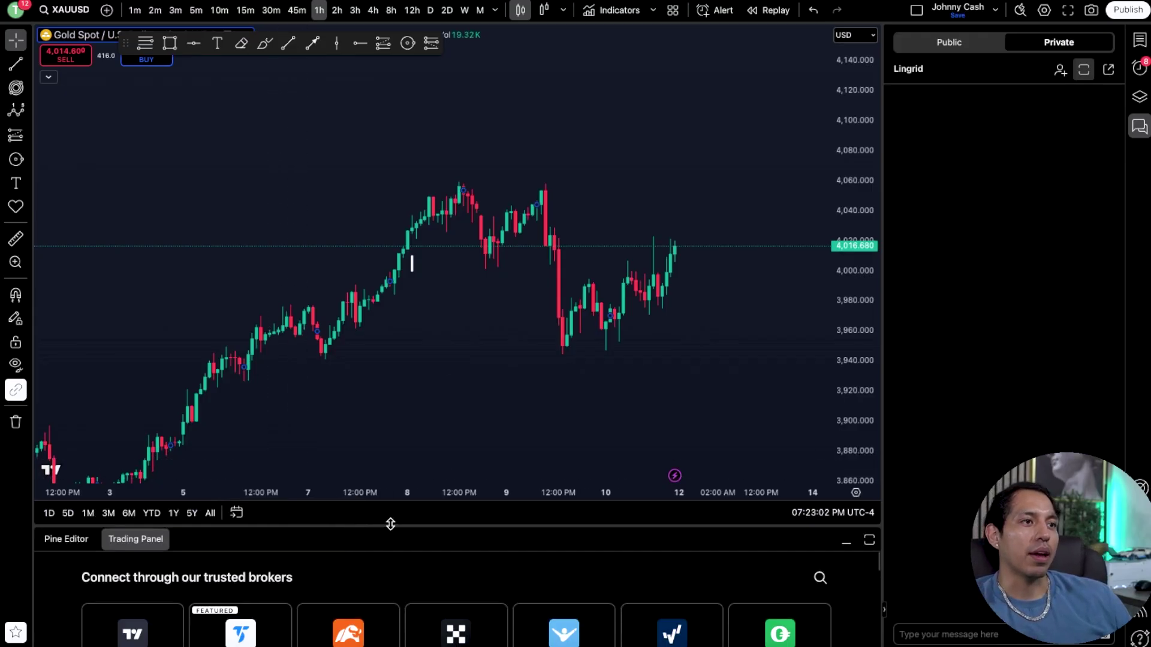
pyautogui.scroll(-5, 444, 598)
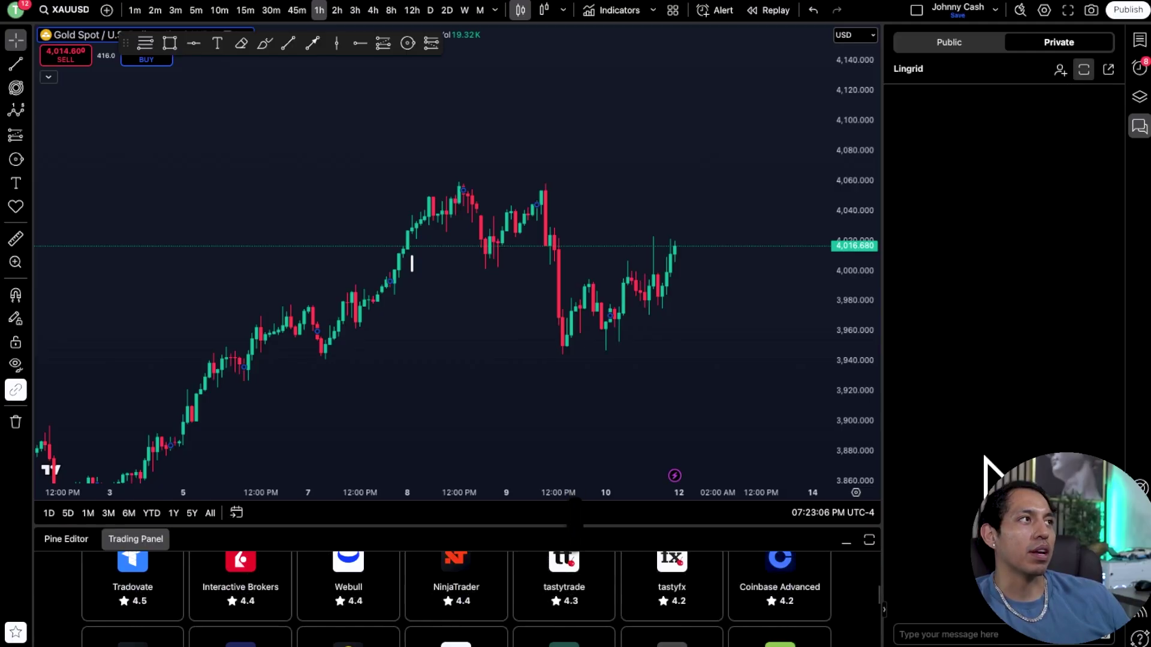
pyautogui.click(1139, 39)
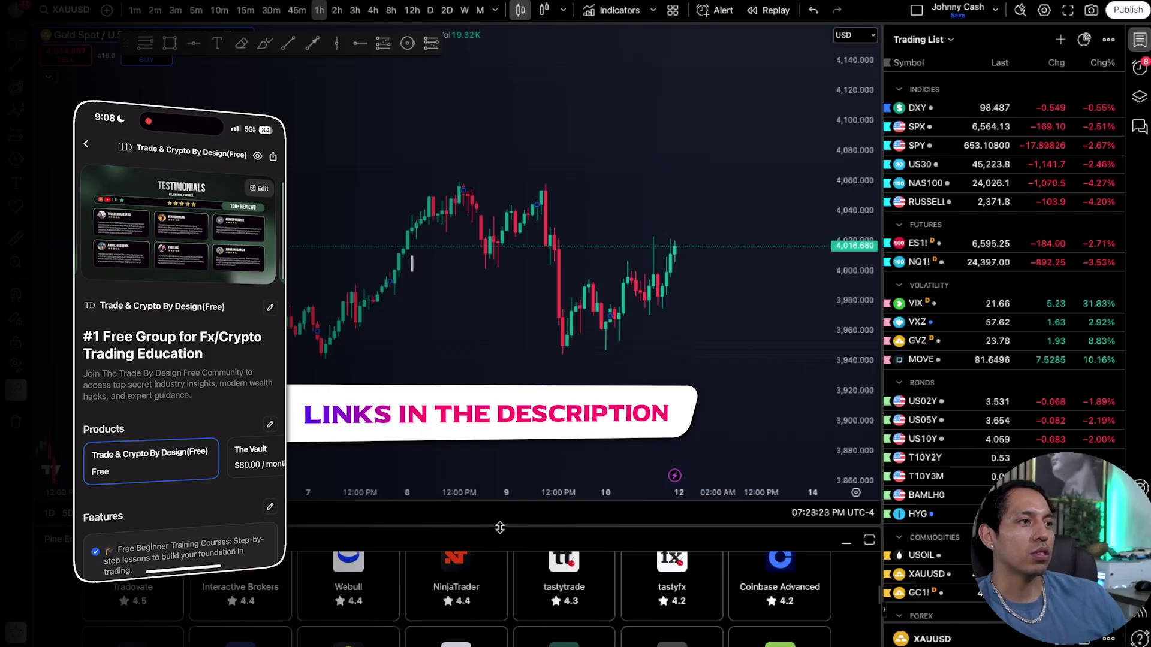
# Lower the divider between the chart and the Trading Panel to enlarge the candle area
pyautogui.moveTo(497, 542); pyautogui.dragTo(497, 587)
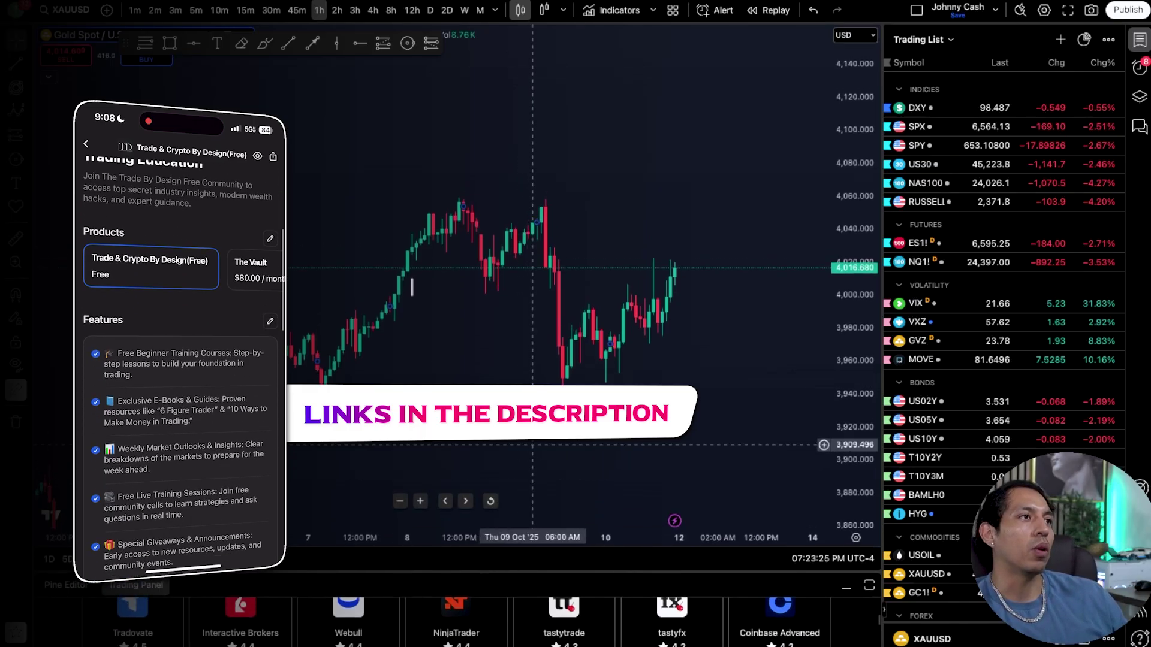